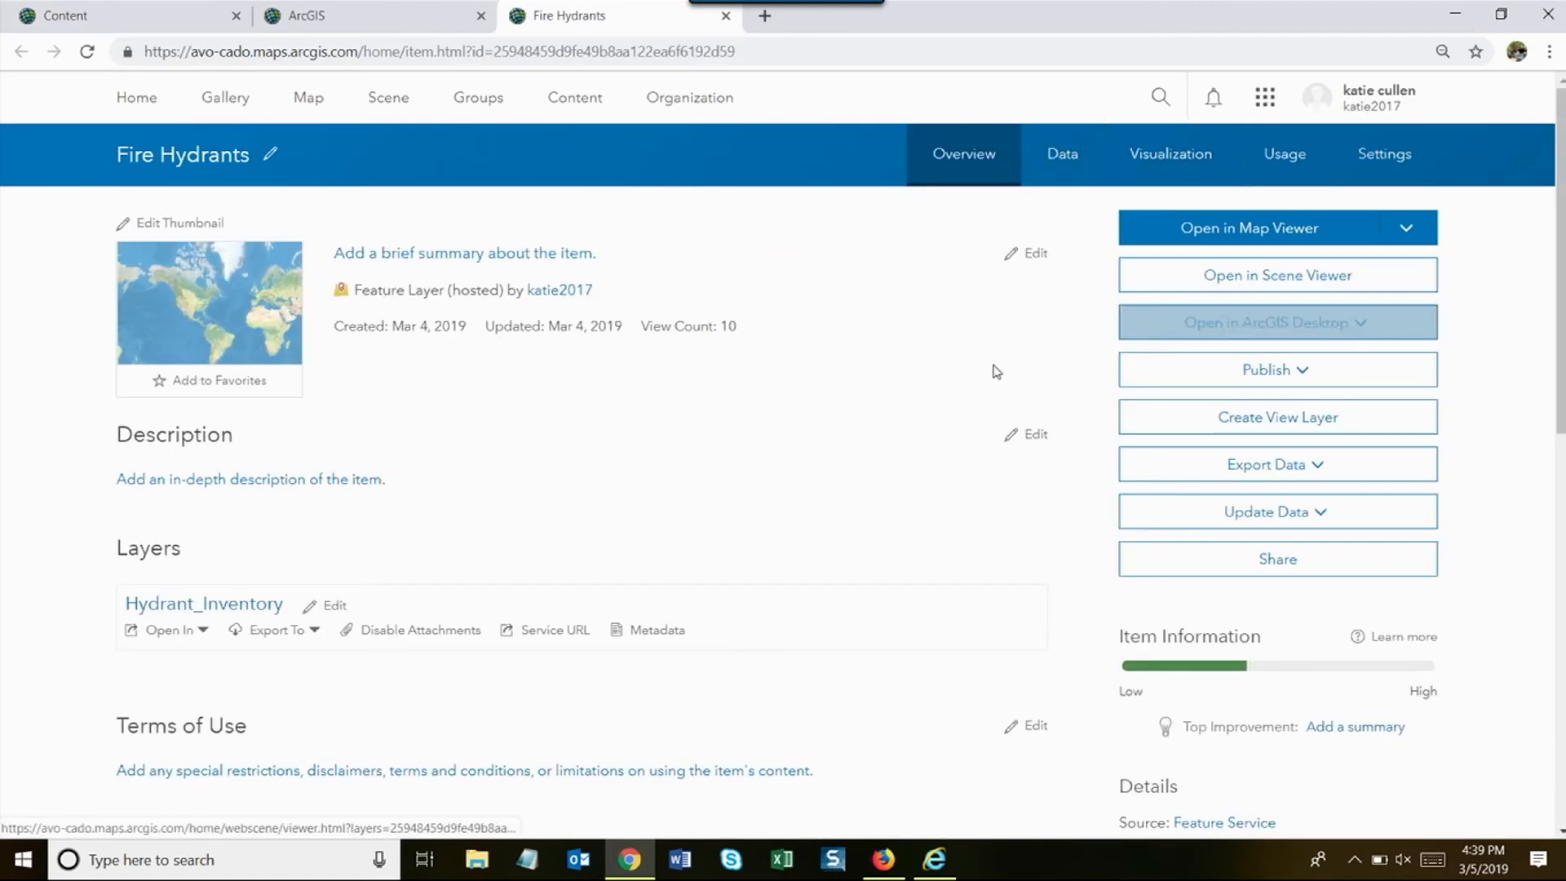
- Open the Fire Hydrants sharing options and close them without changes
click(1245, 570)
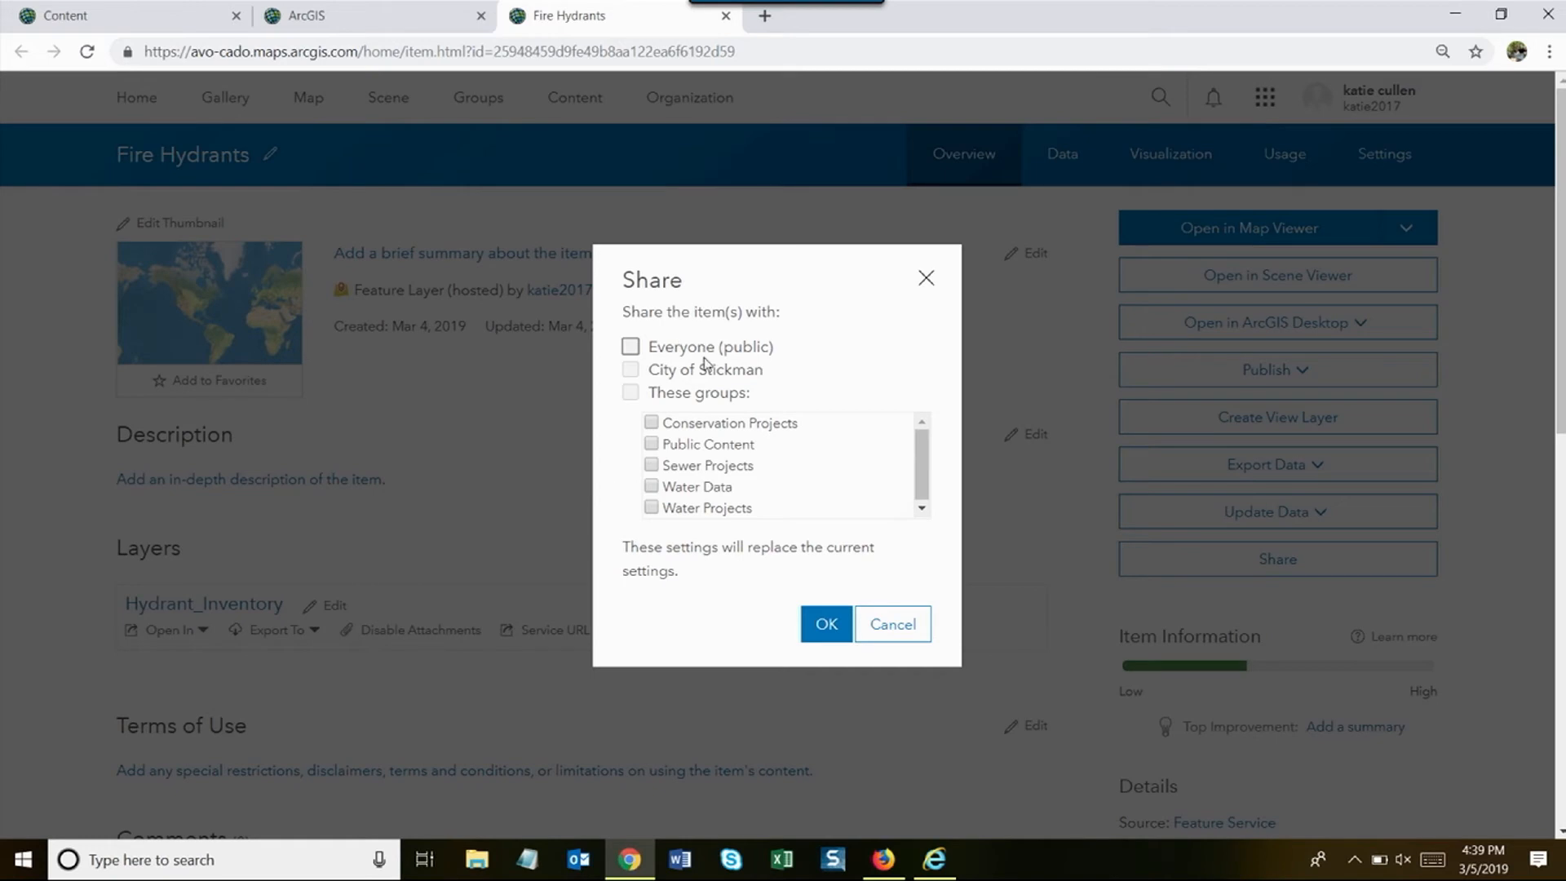
drag(920, 452, 919, 468)
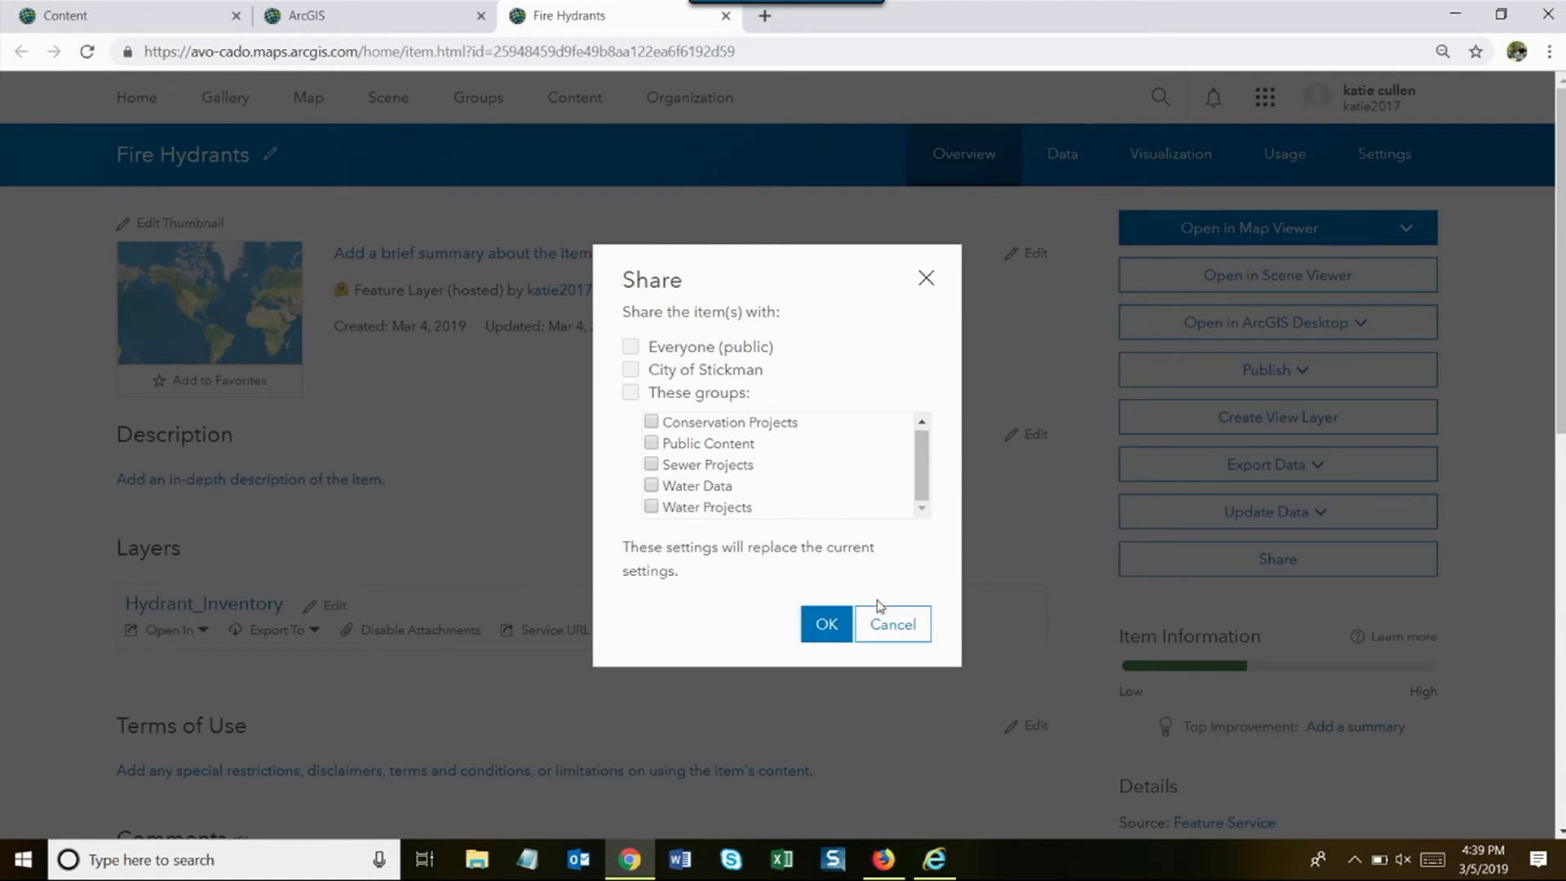
click(893, 624)
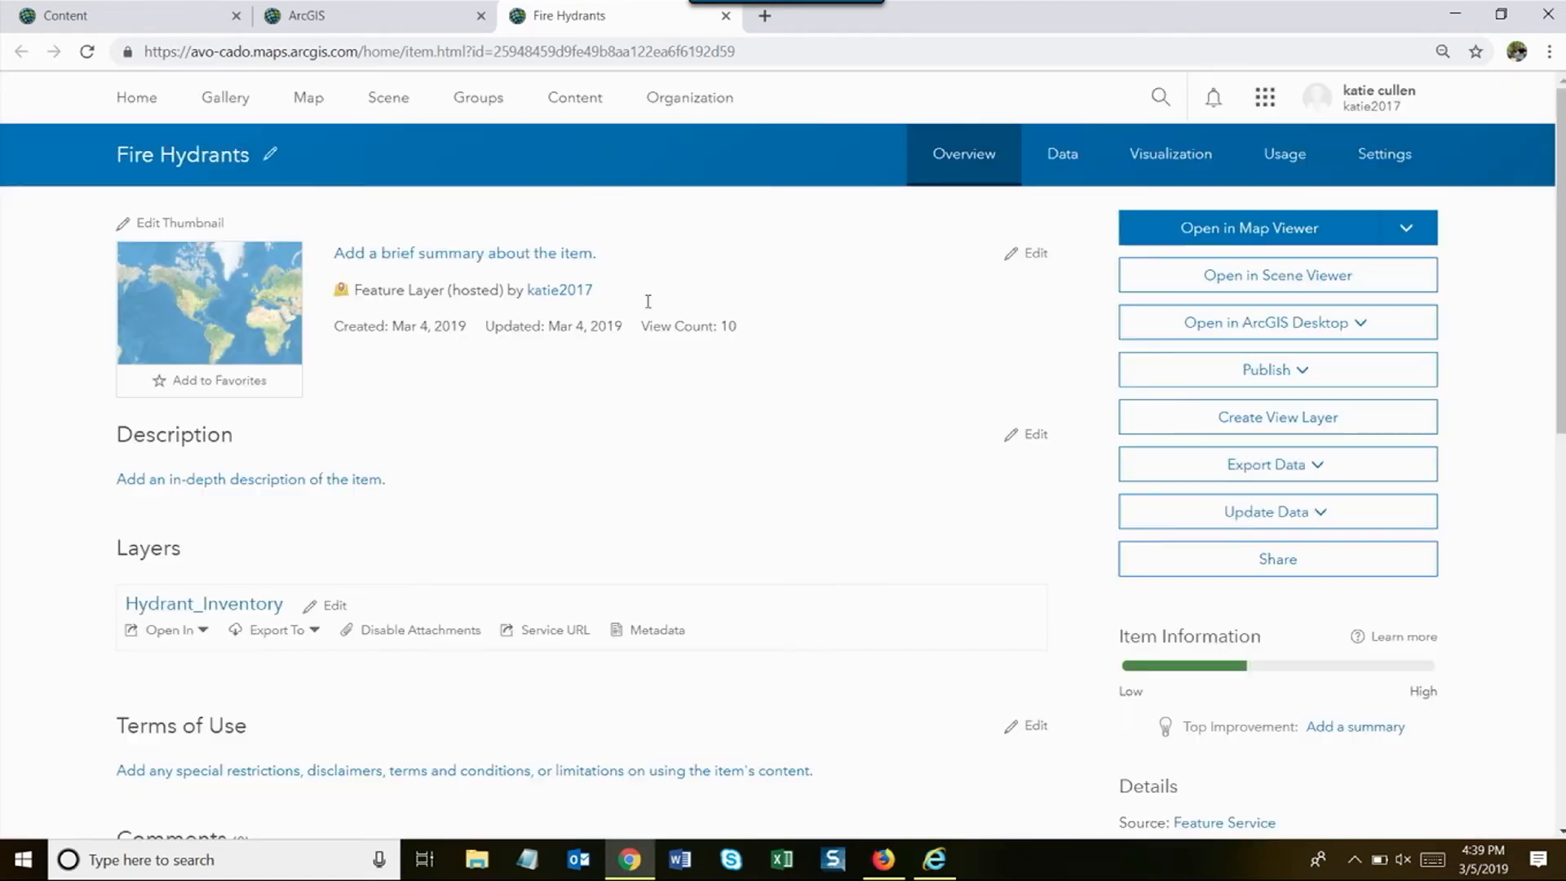
- From My Content, open the Groups page in a new browser tab
right_click(186, 25)
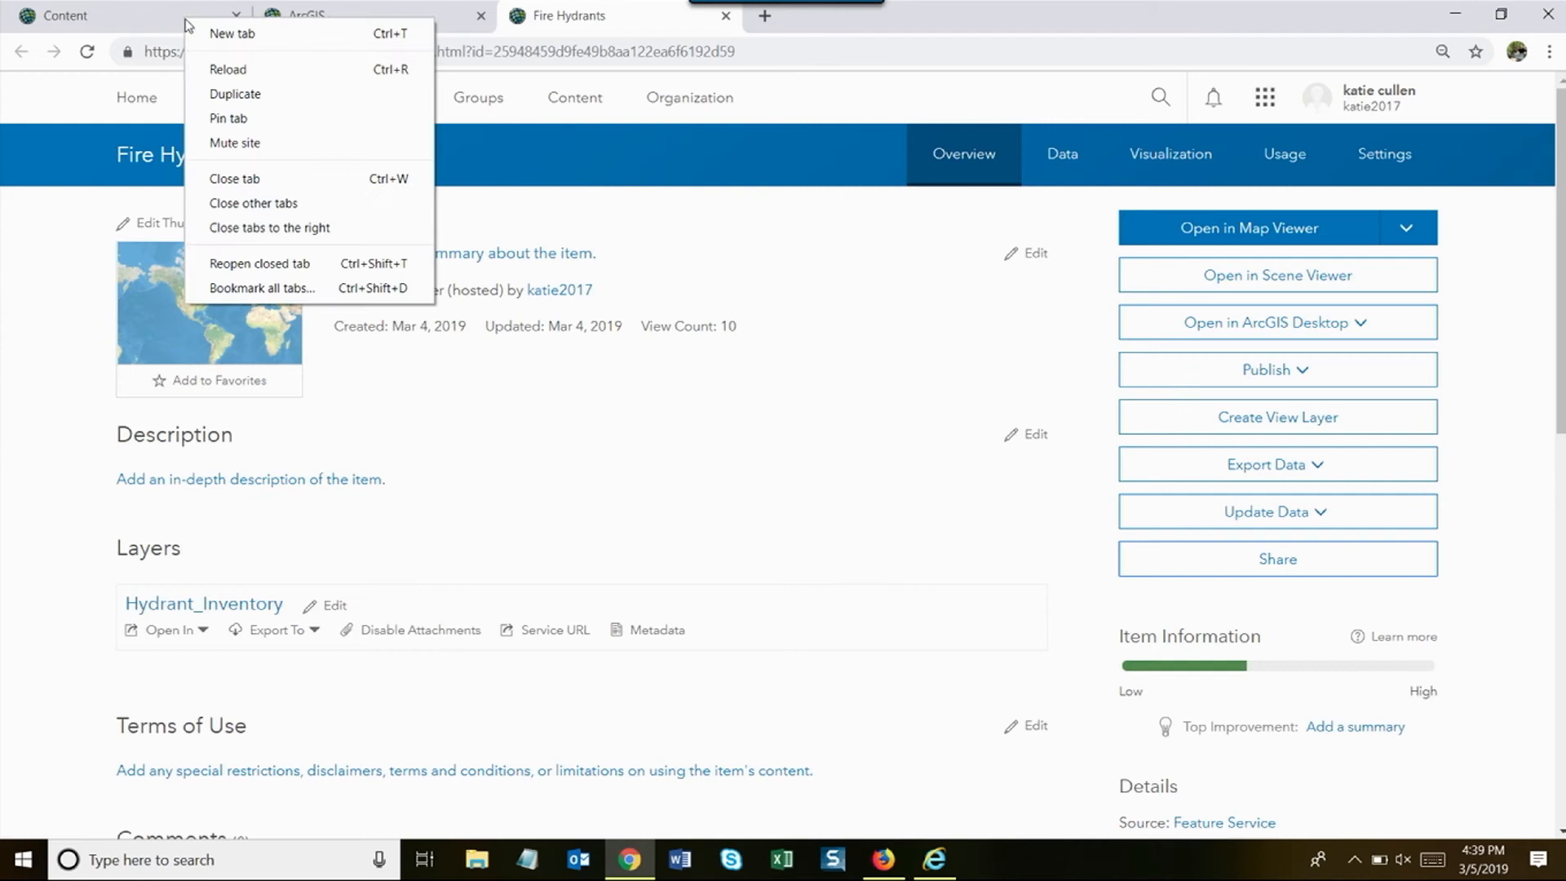
click(110, 14)
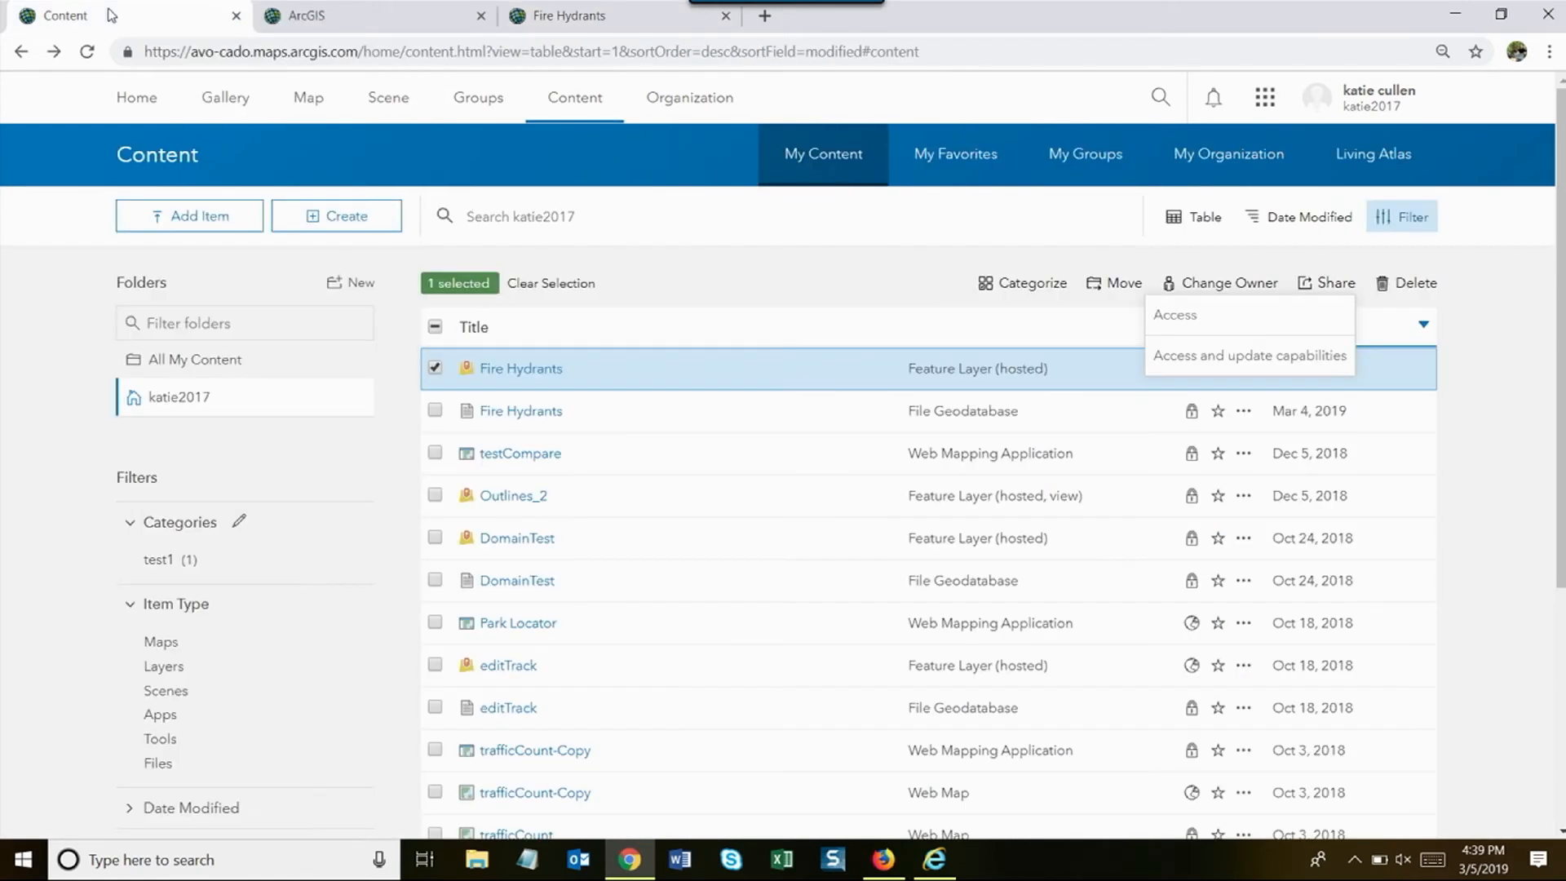
right_click(487, 99)
click(505, 115)
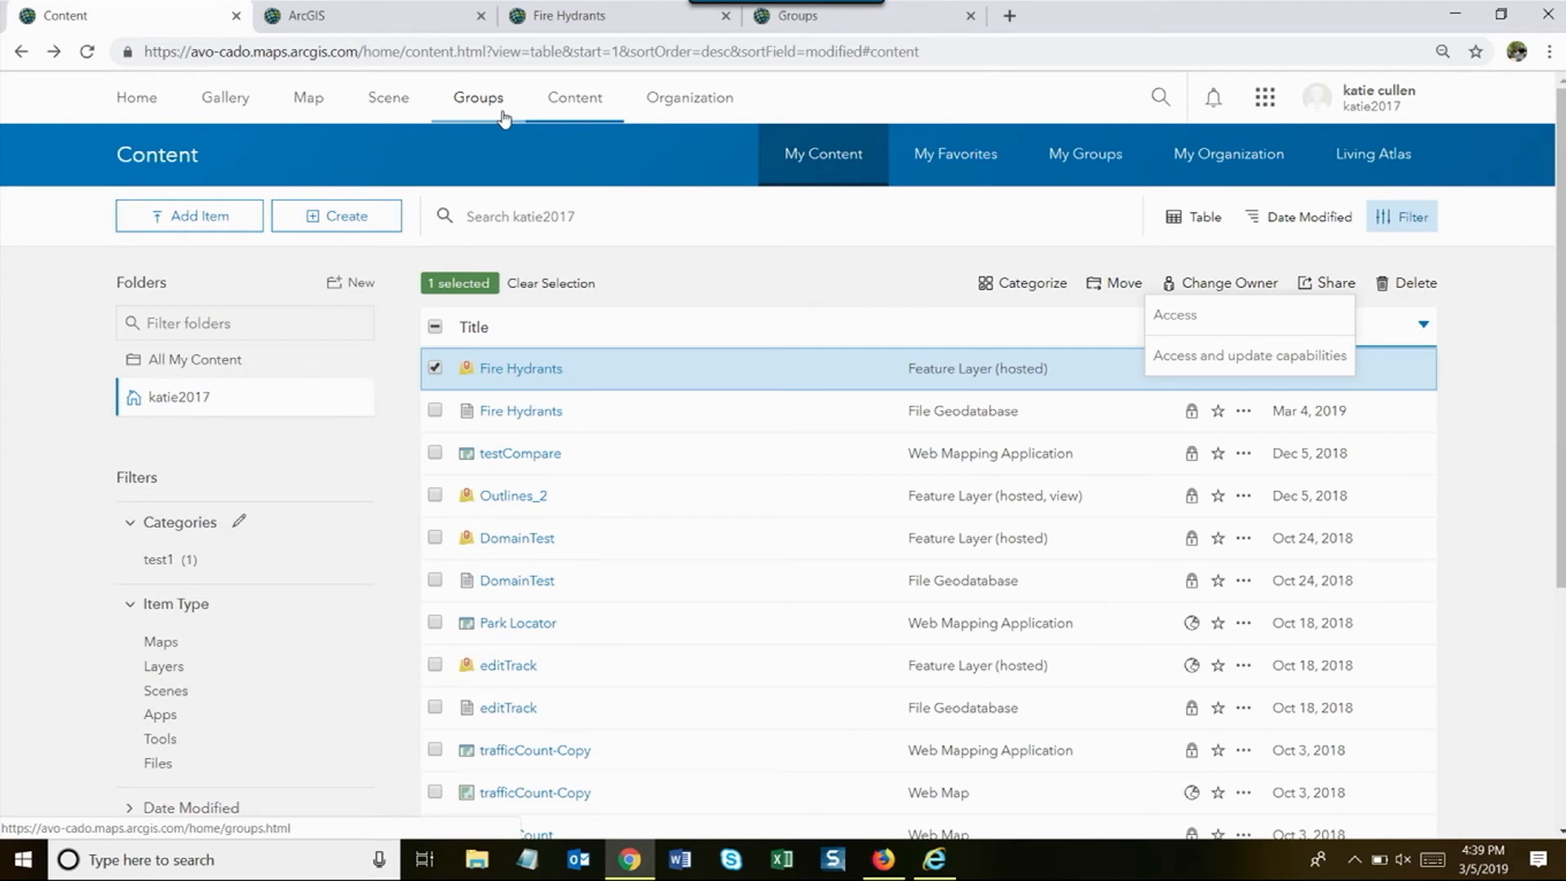
- Share Fire Hydrants with the City of Stickman organization, then return to My Content
click(569, 15)
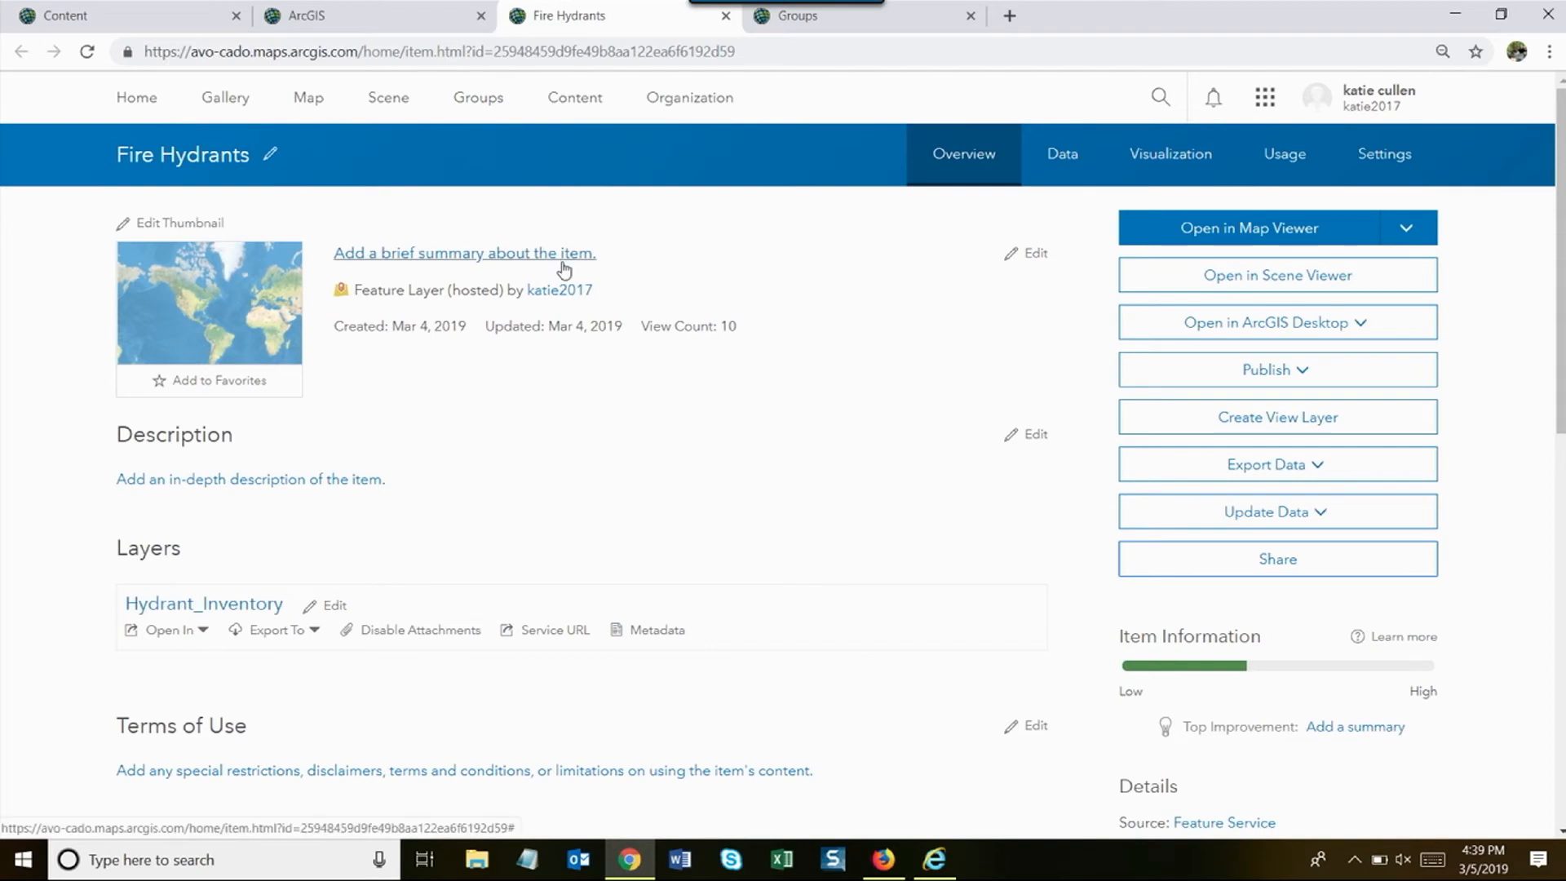
click(1213, 565)
click(630, 370)
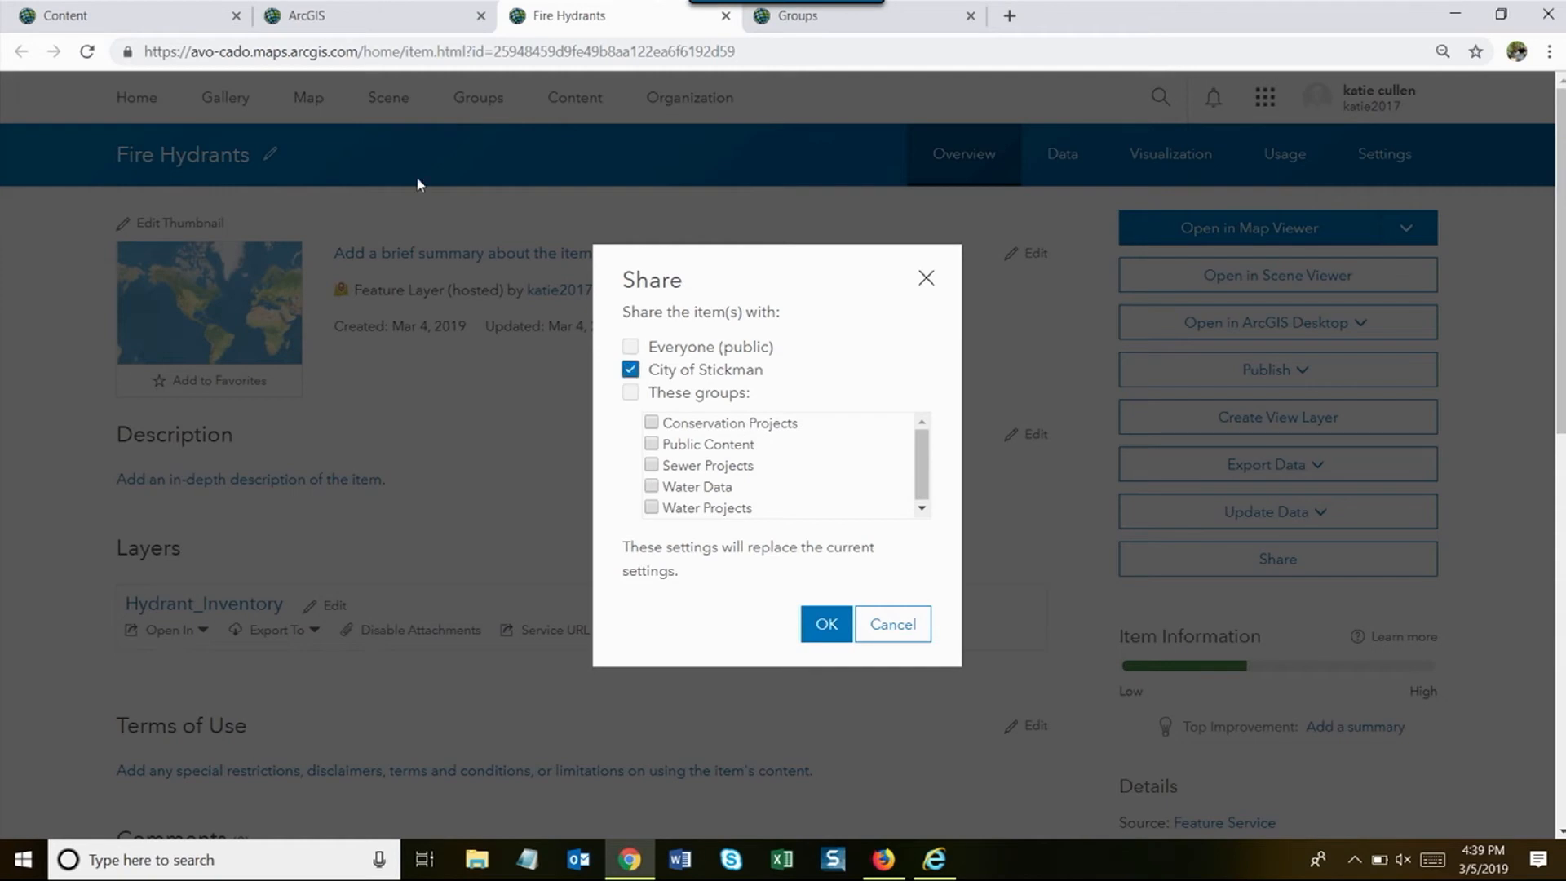
click(181, 25)
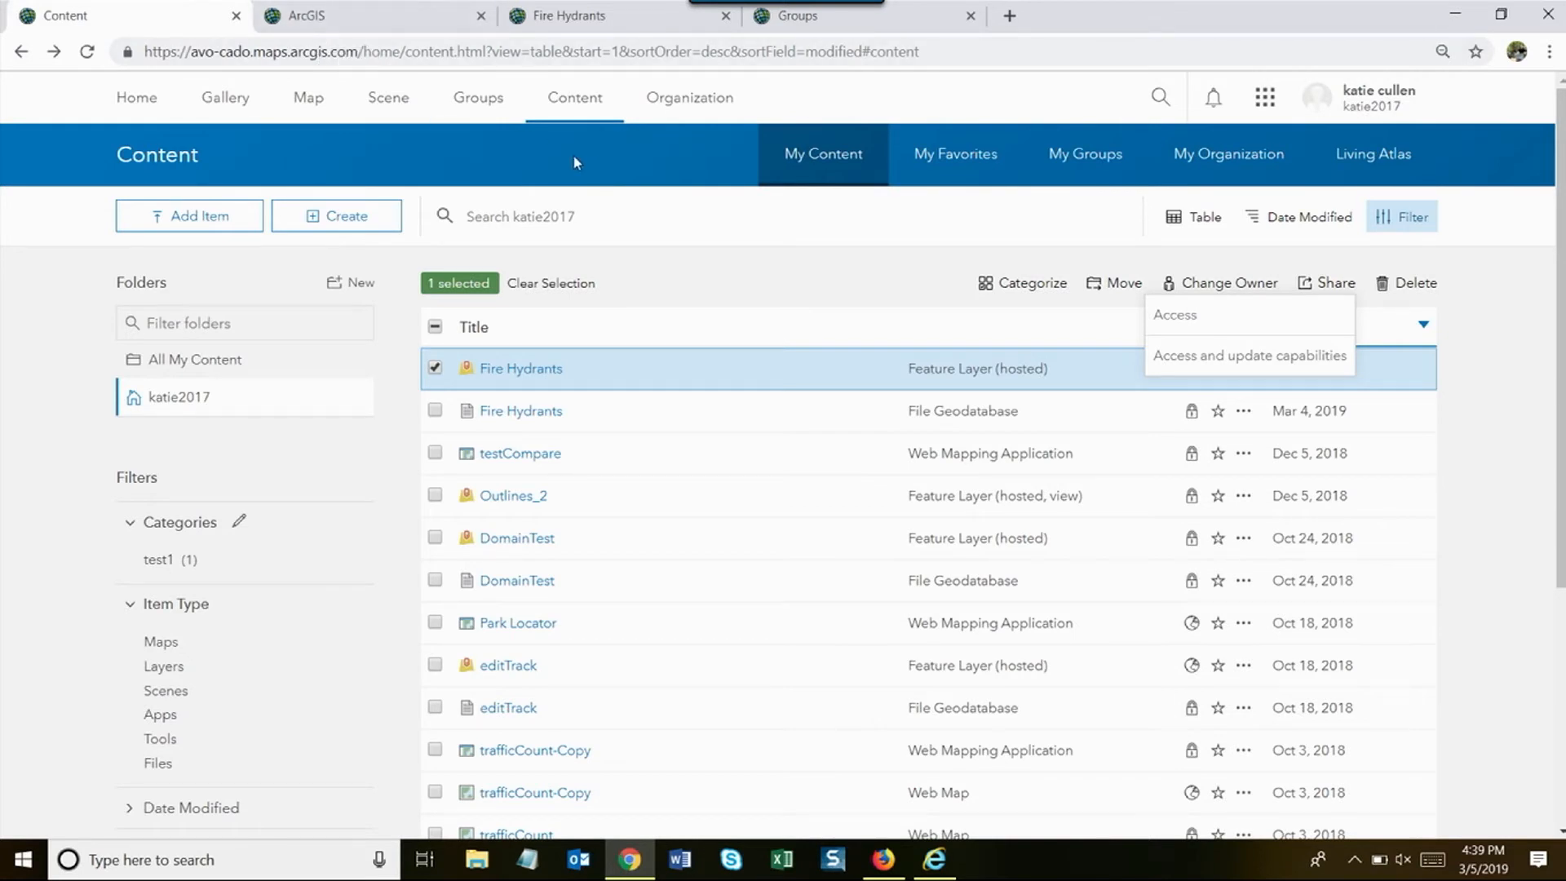
- Go to My Groups, start a new group, and place the cursor in Group Name
click(467, 103)
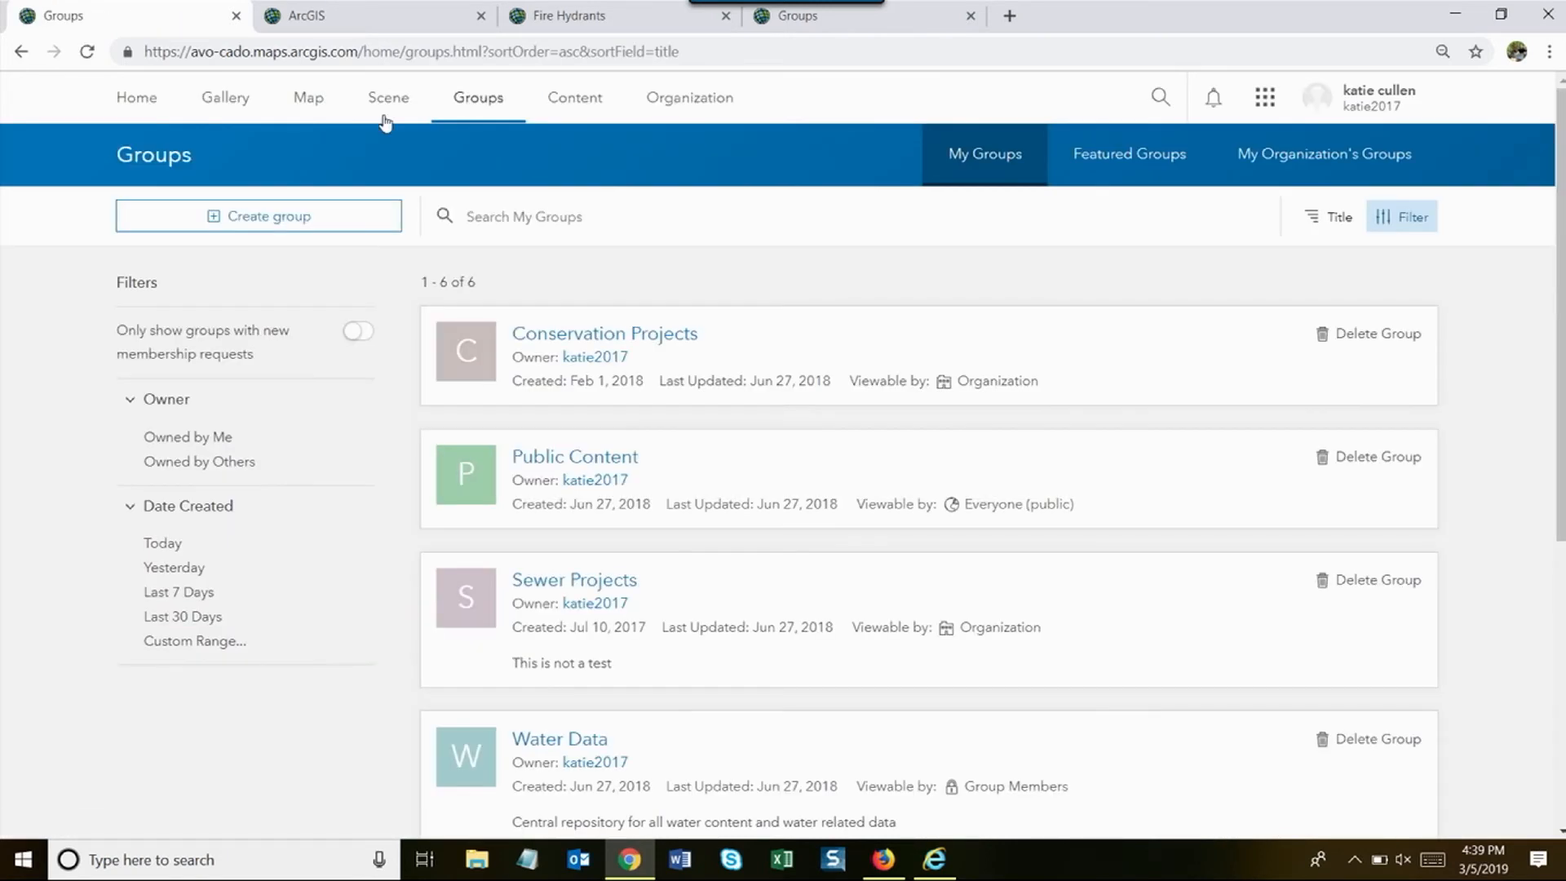
click(278, 217)
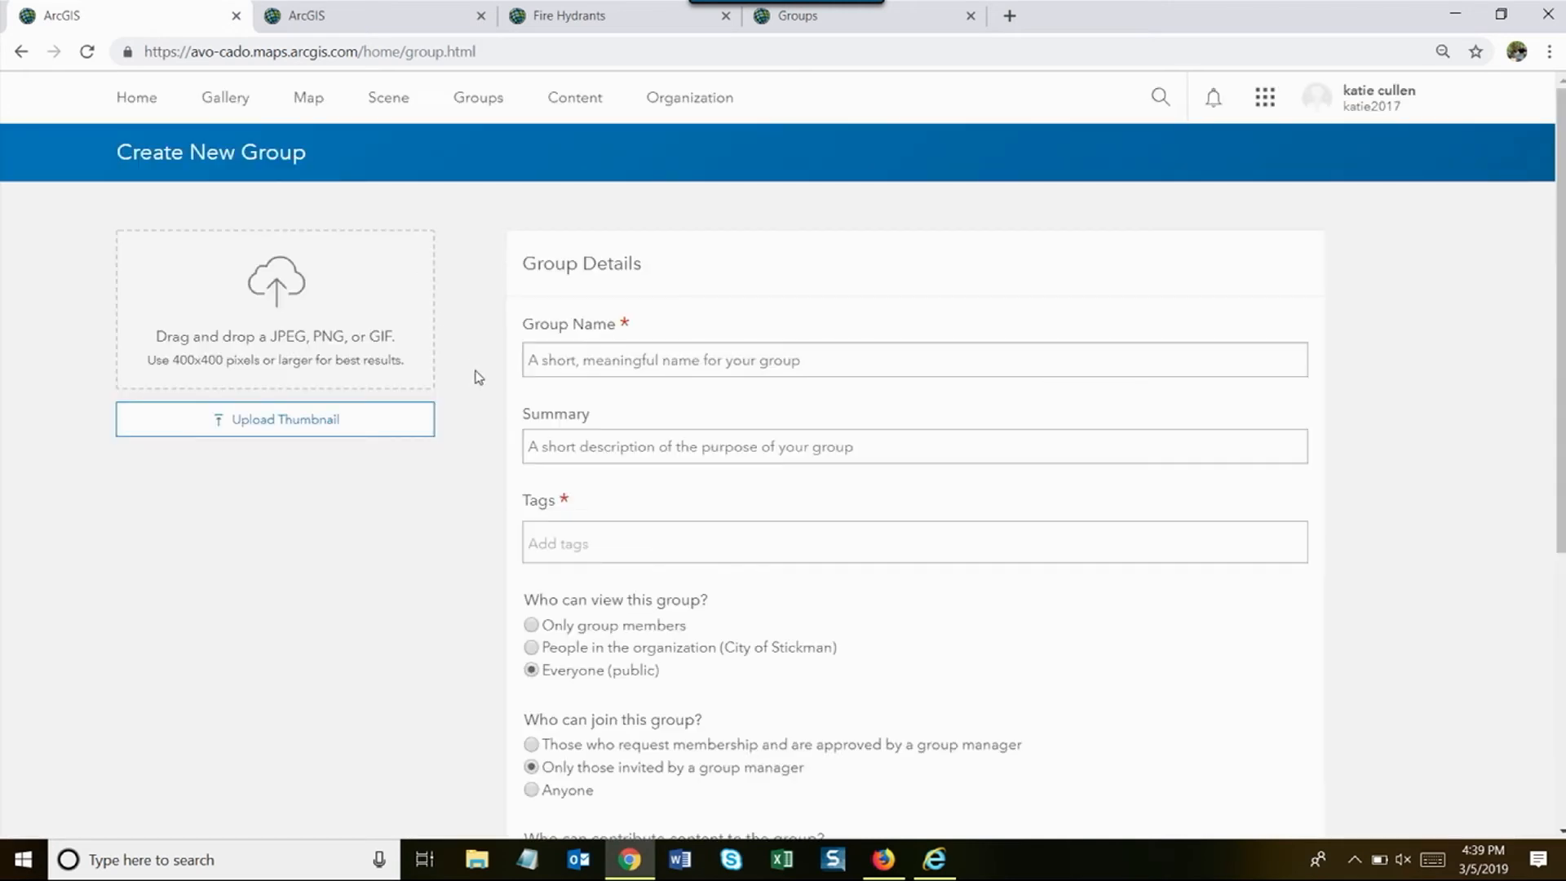
scroll(480, 378, down, 1)
click(546, 341)
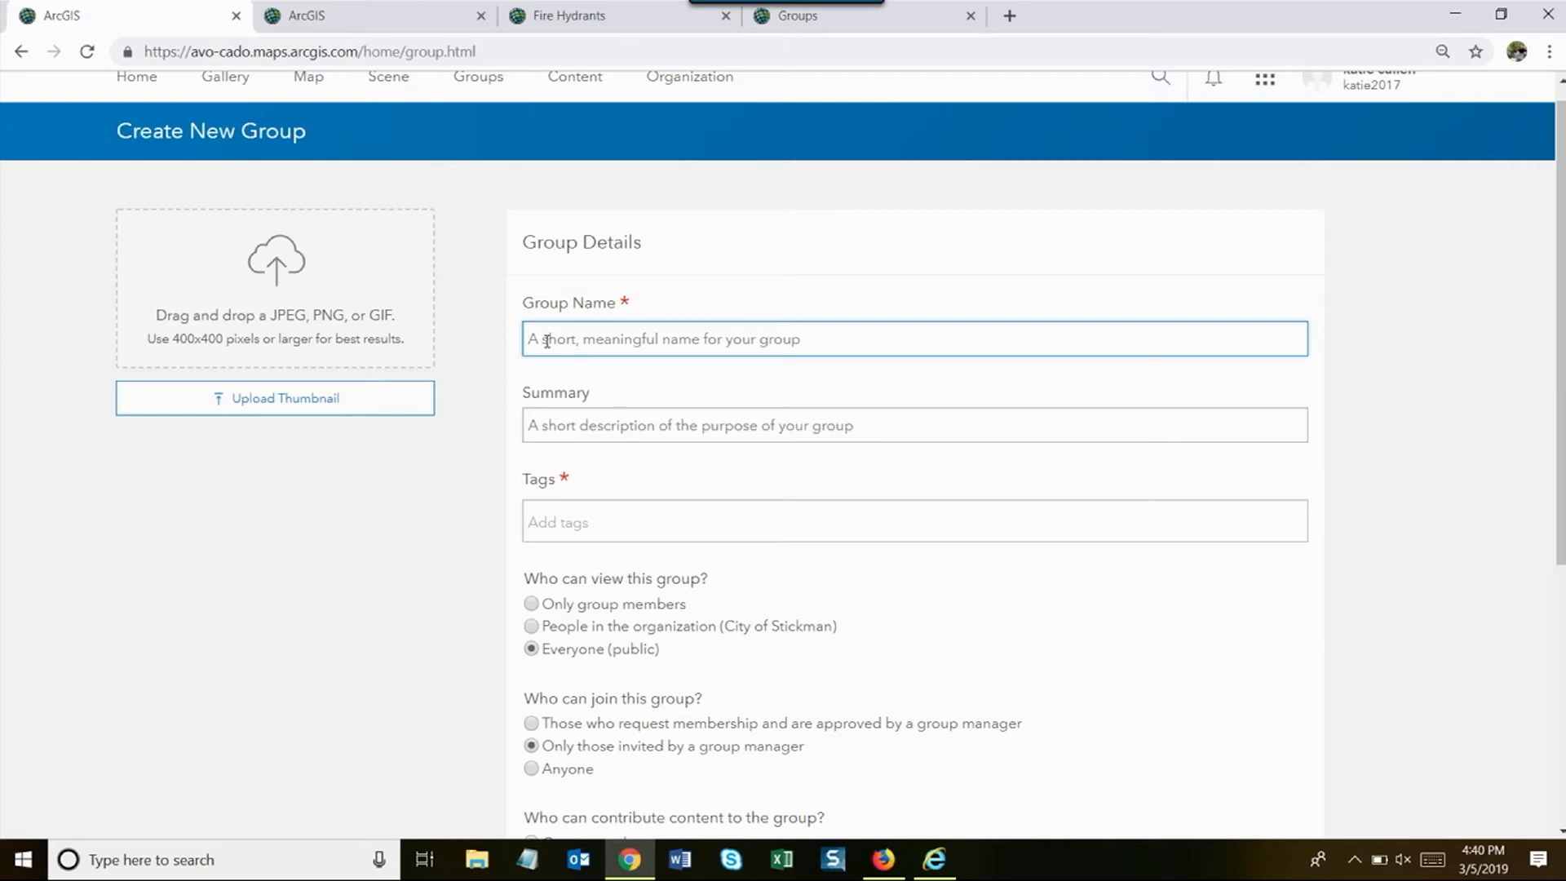
- Enter the name 'Shift Workers', the summary 'Shift workers' and the tag 'shift workers'
text(Sh)
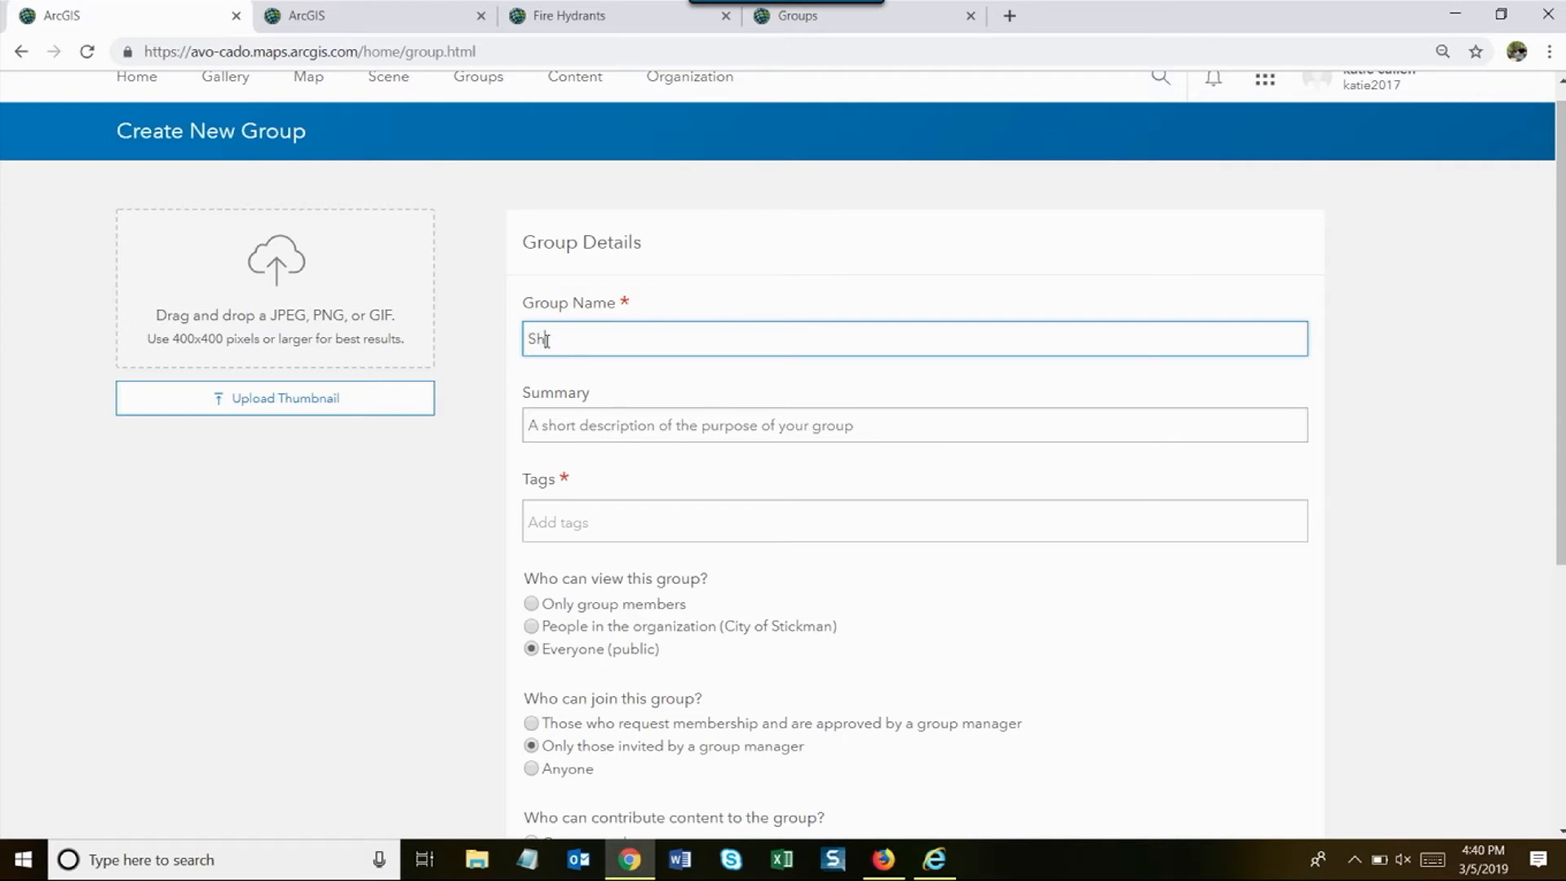
text(ift Workers)
click(588, 434)
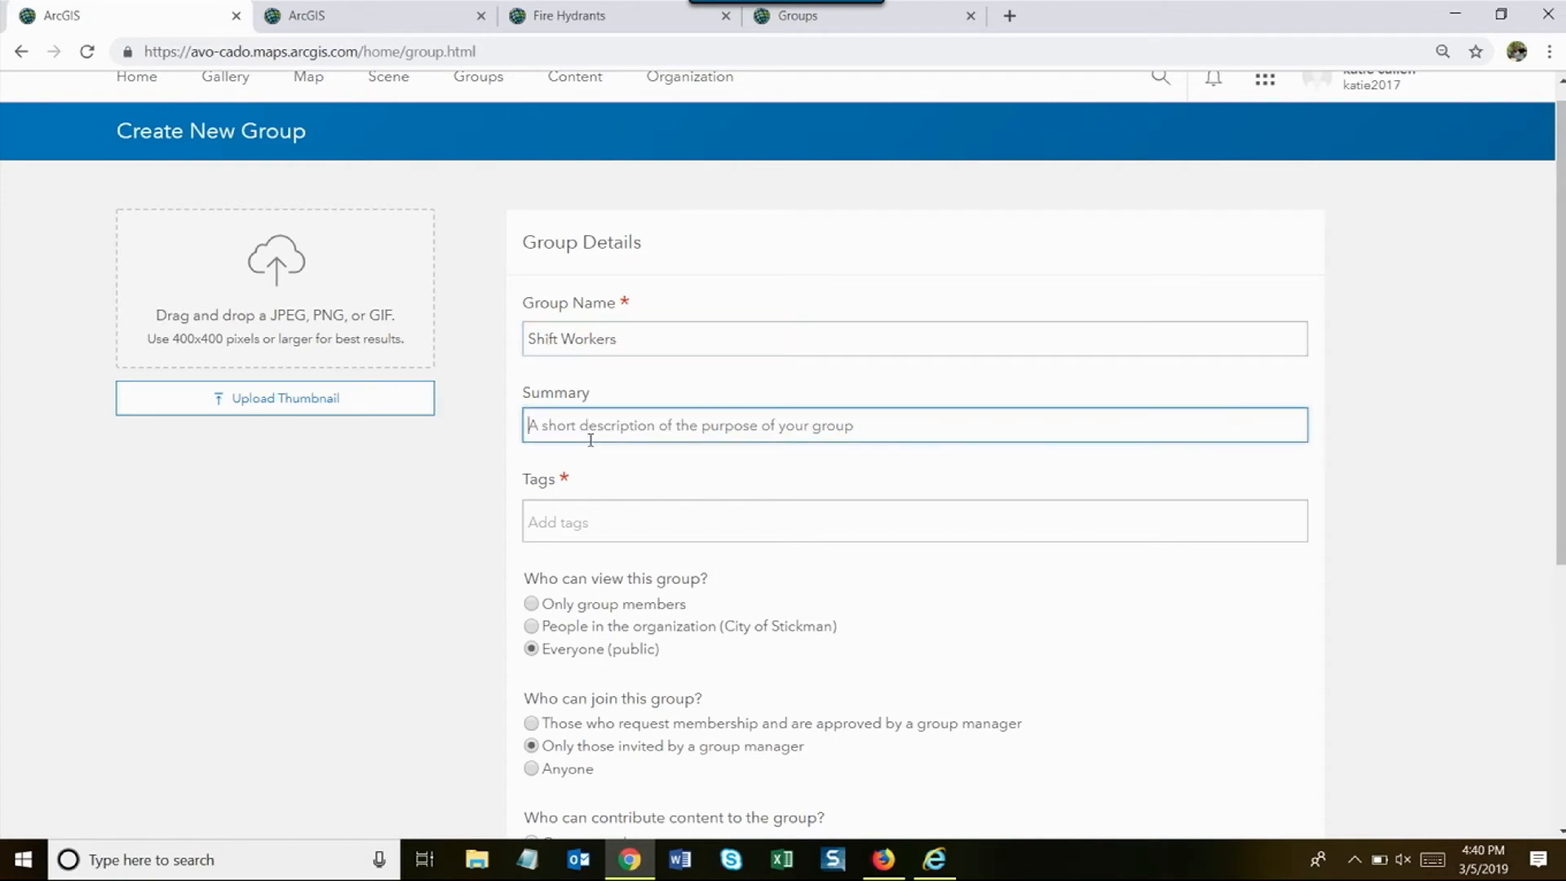
text(Shift workers)
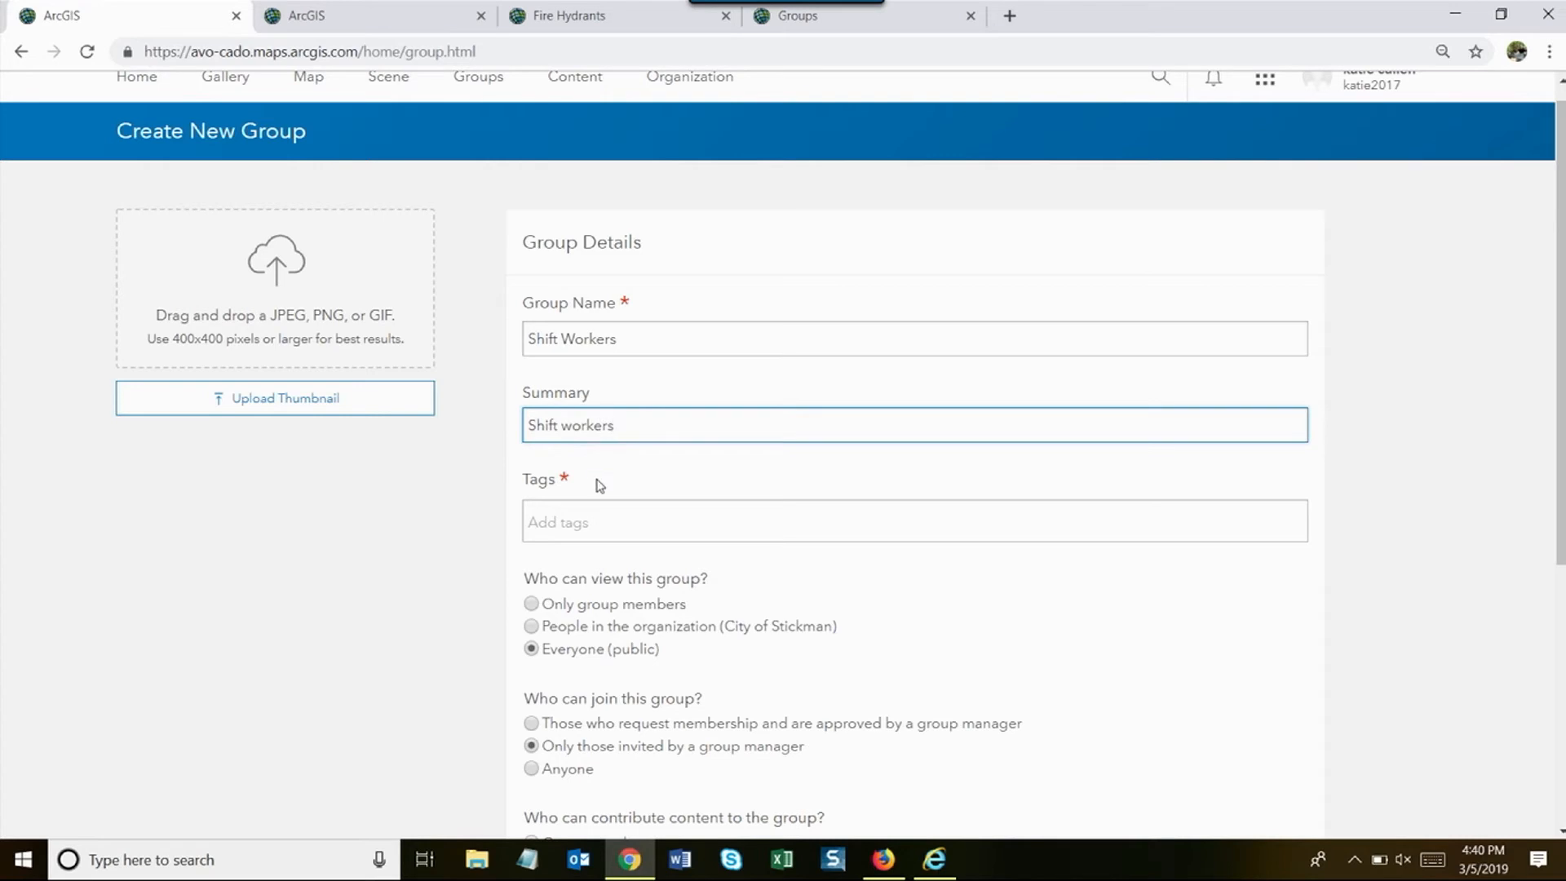
click(598, 522)
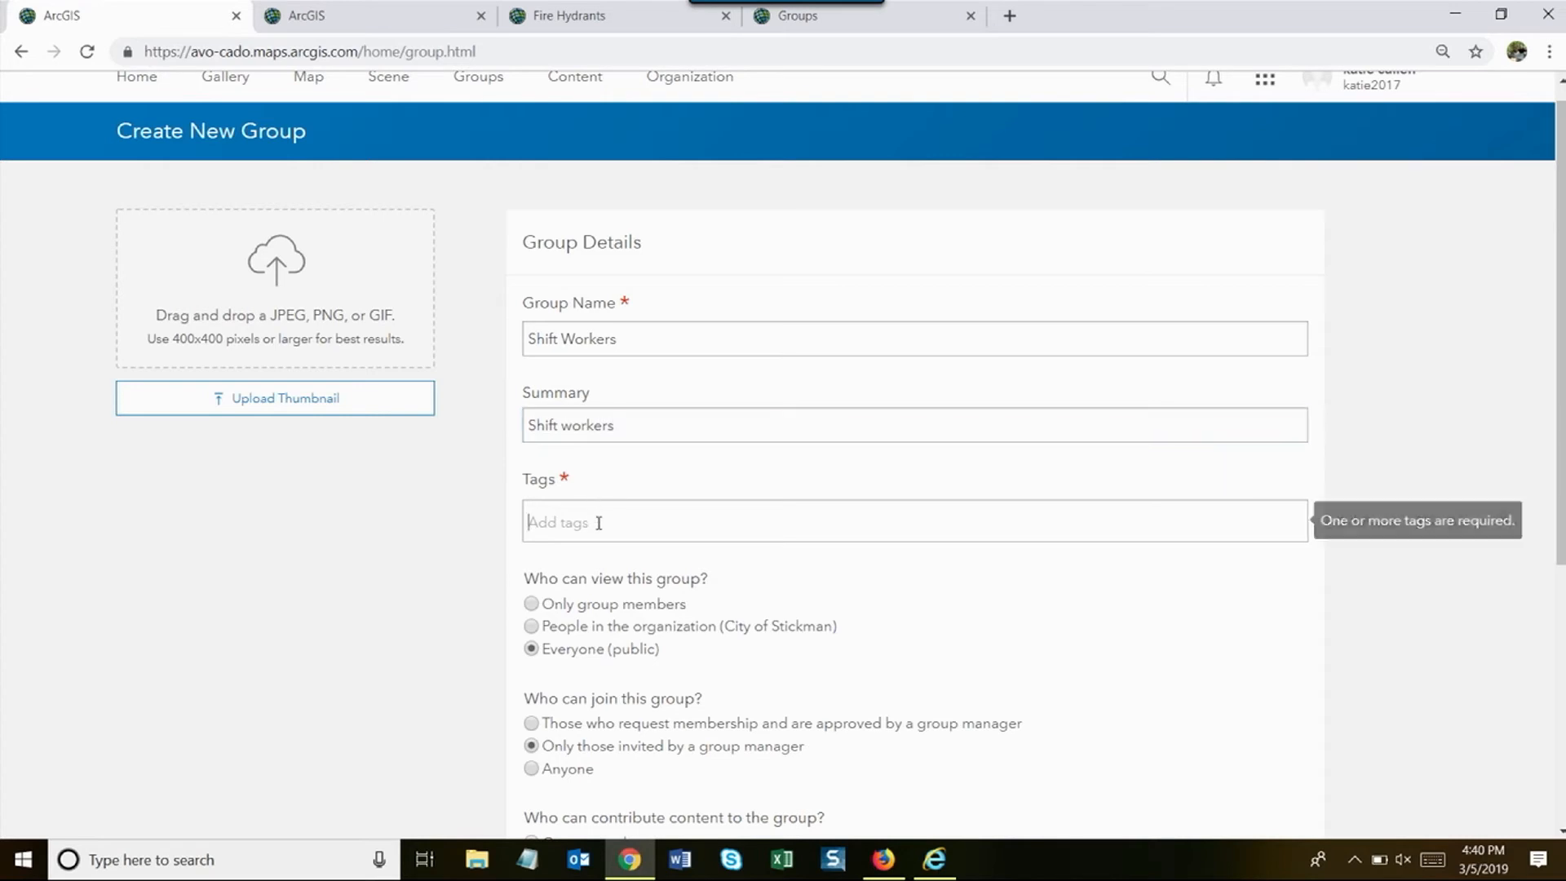
text(shift workers)
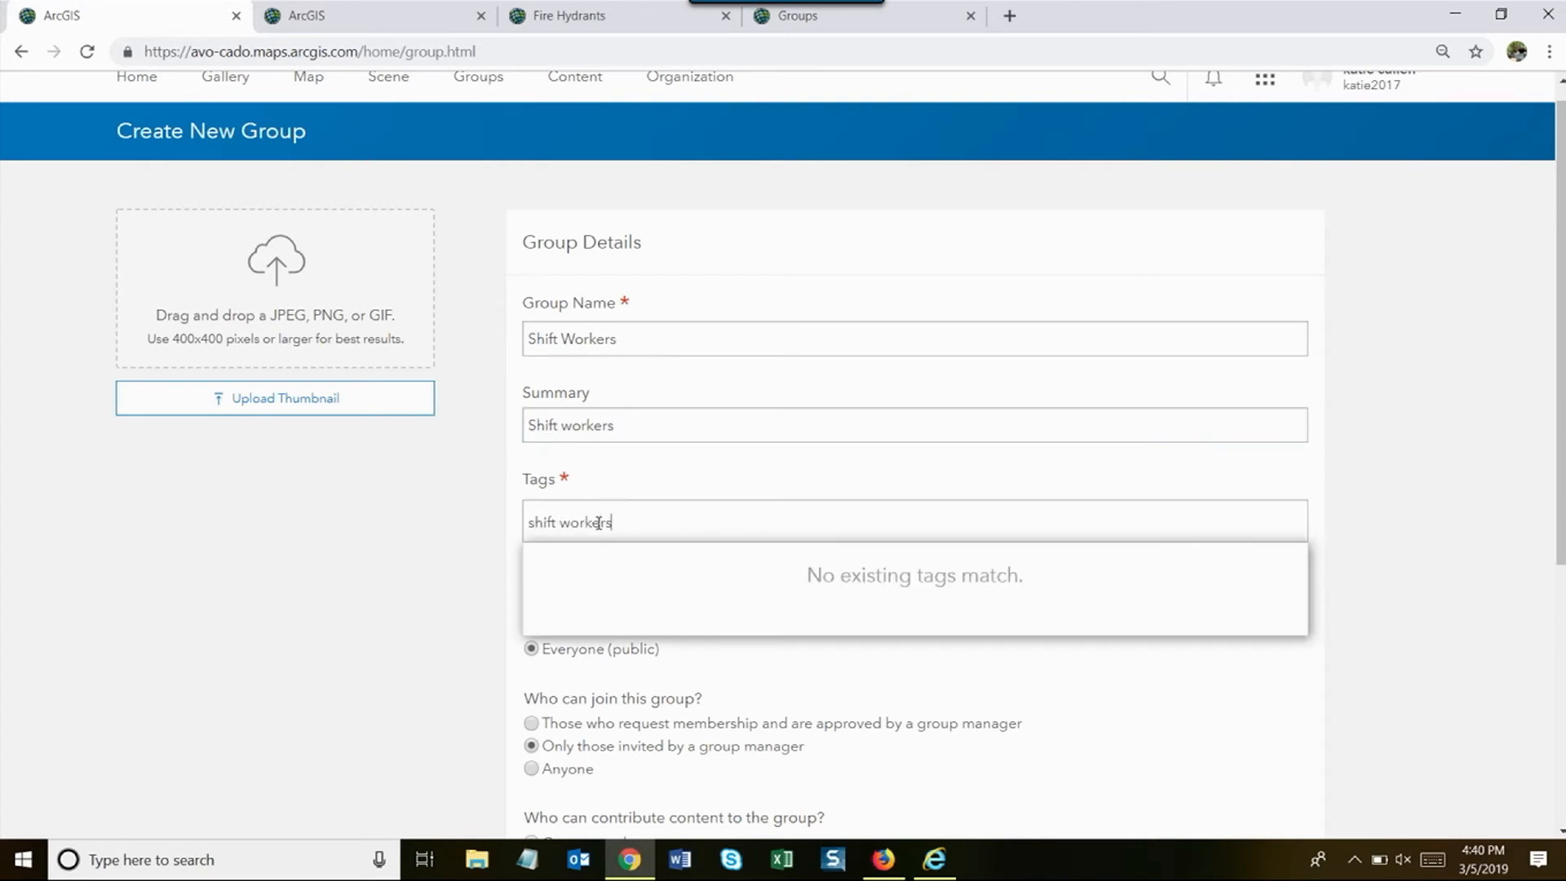
key(Return)
scroll(647, 665, down, 5)
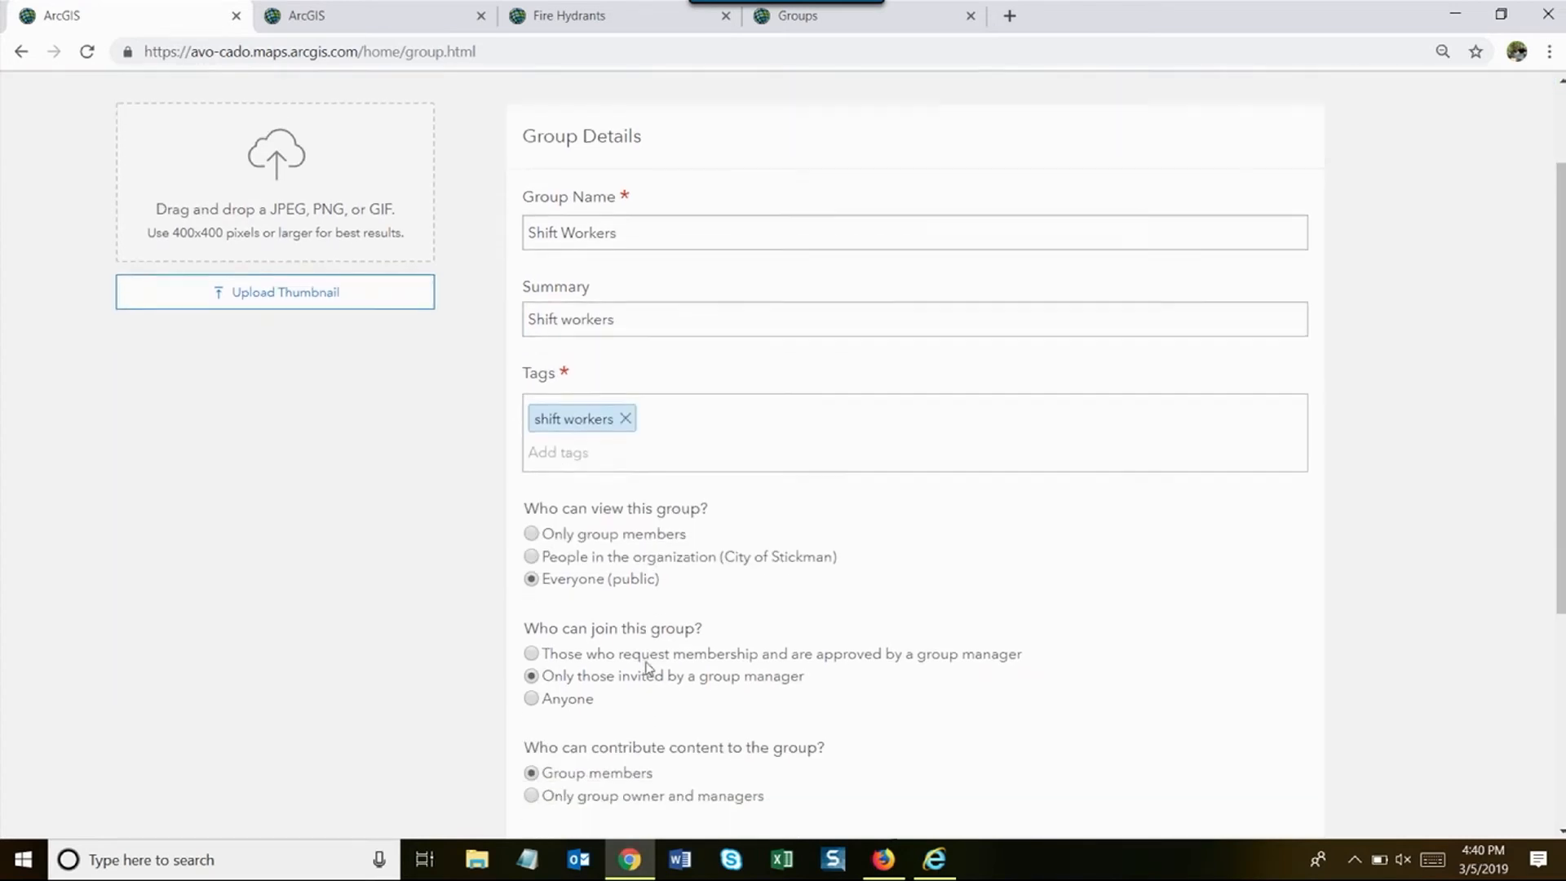
scroll(647, 668, down, 1)
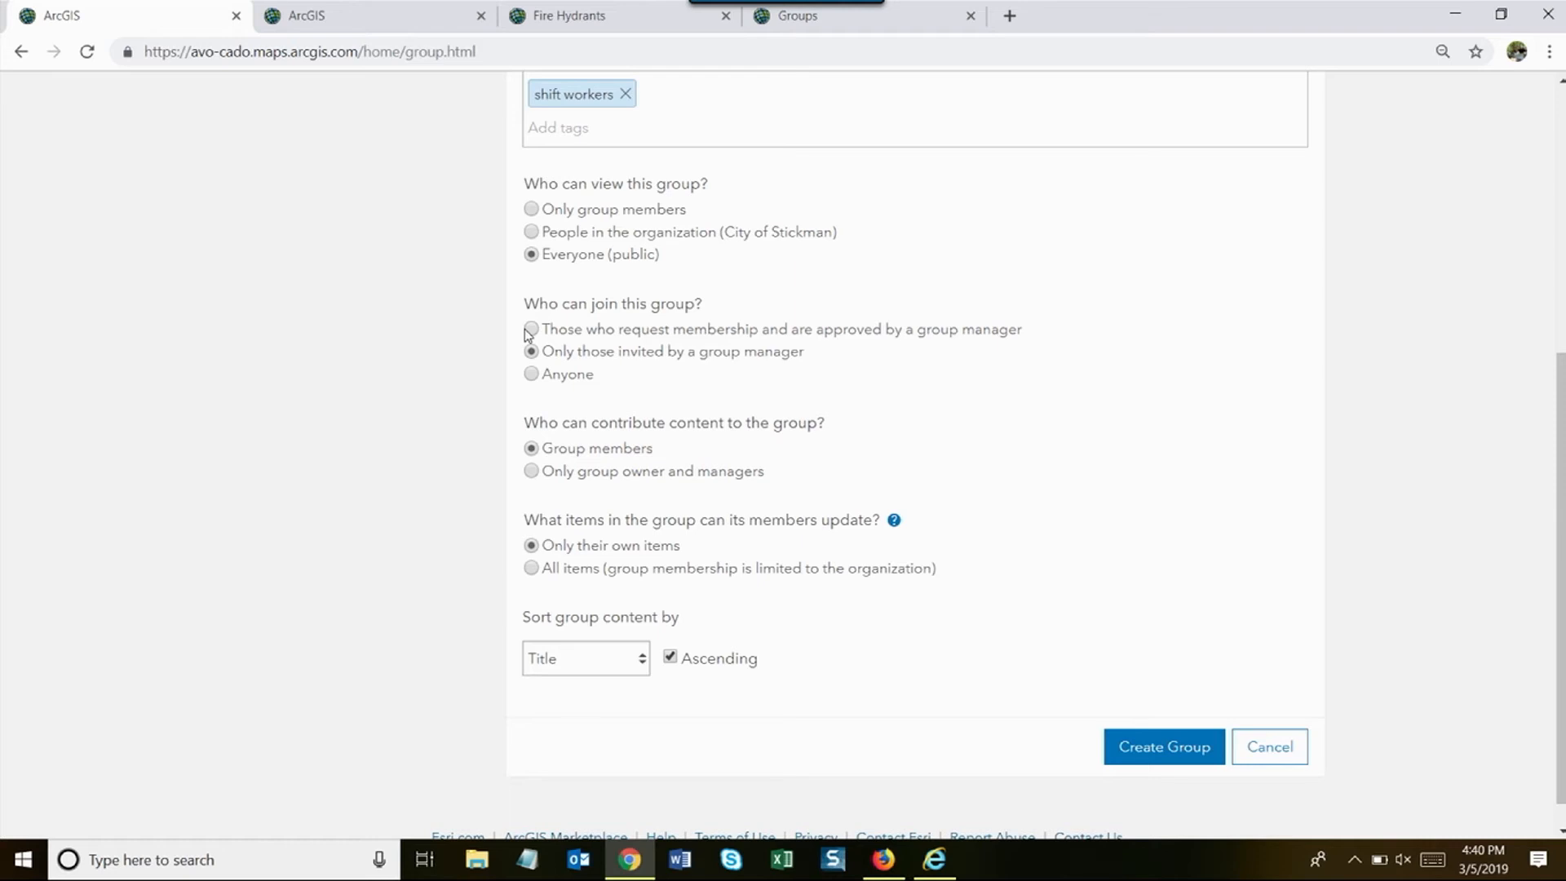
- Limit viewing to group members, let members update all items, and create the group
click(531, 209)
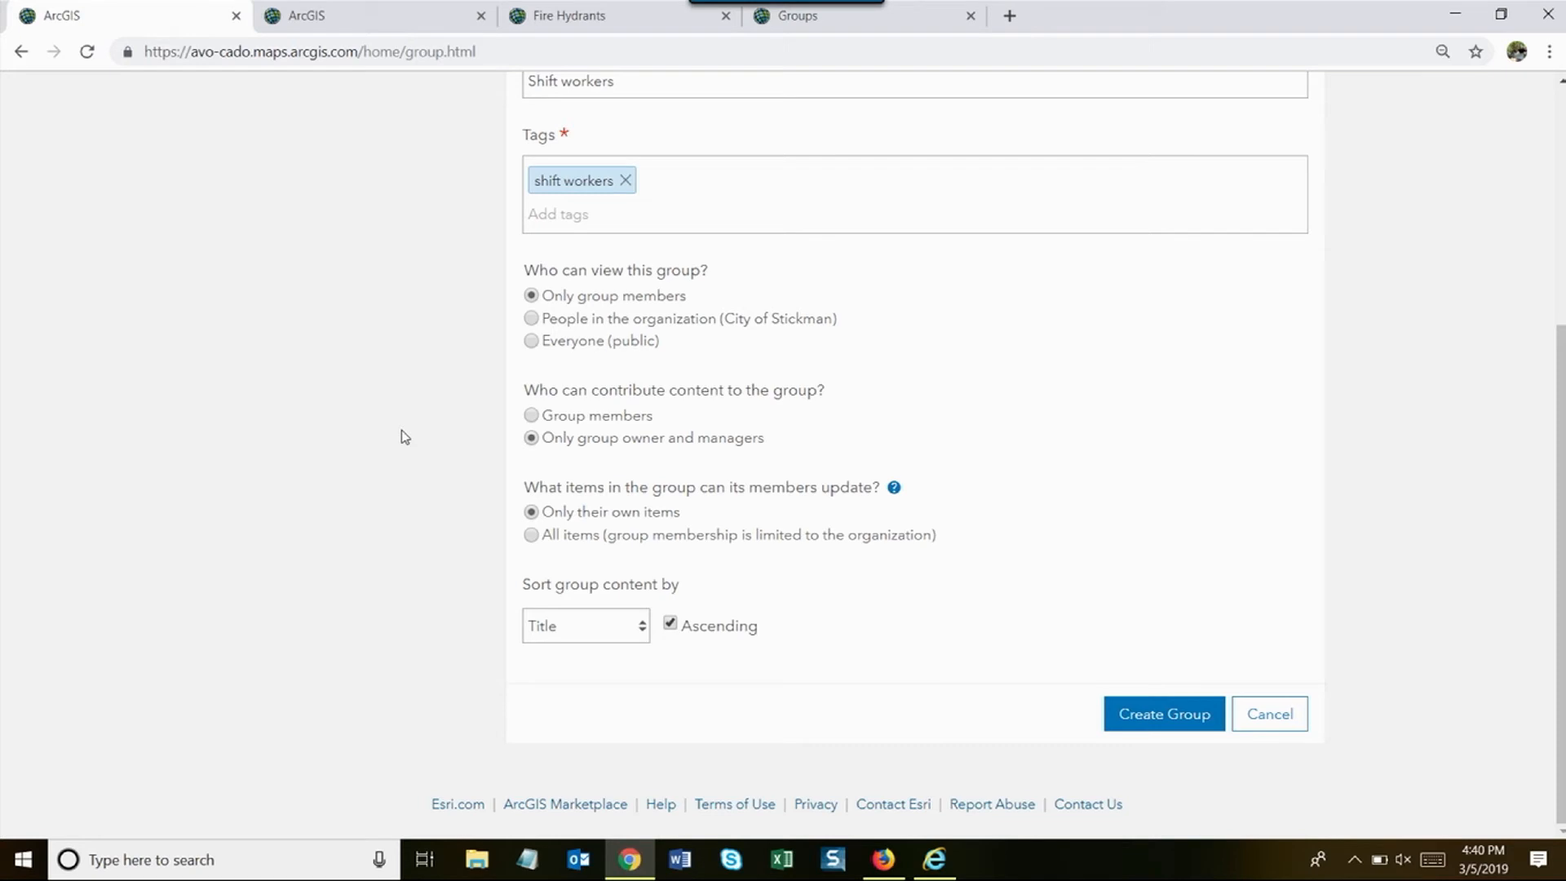
click(531, 536)
click(1150, 714)
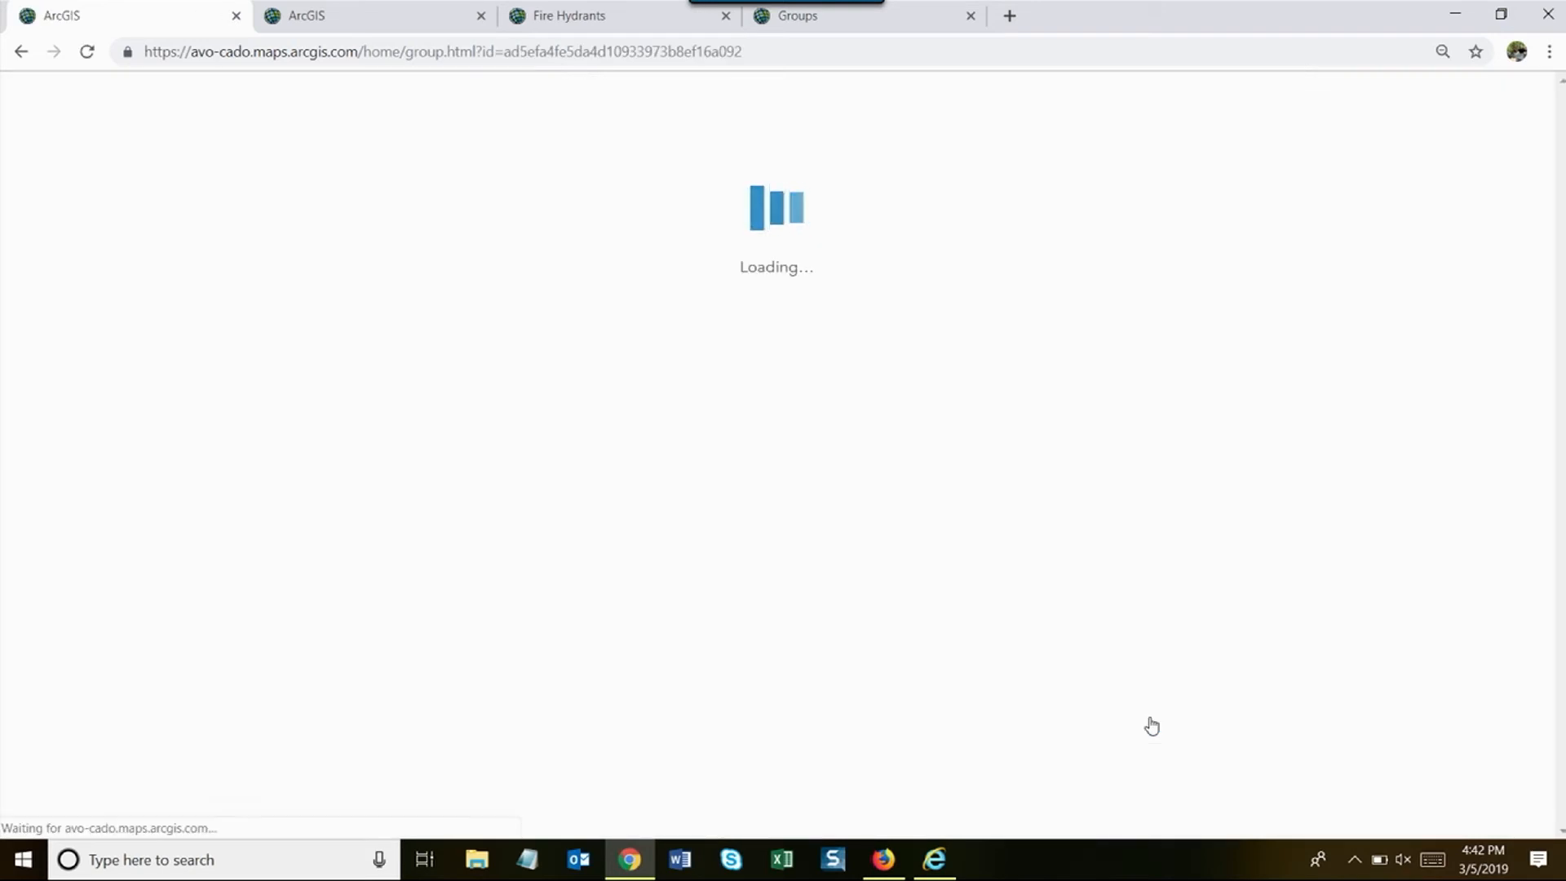
- Invite one City of Stickman member to Shift Workers, searching only within the organization
click(1206, 234)
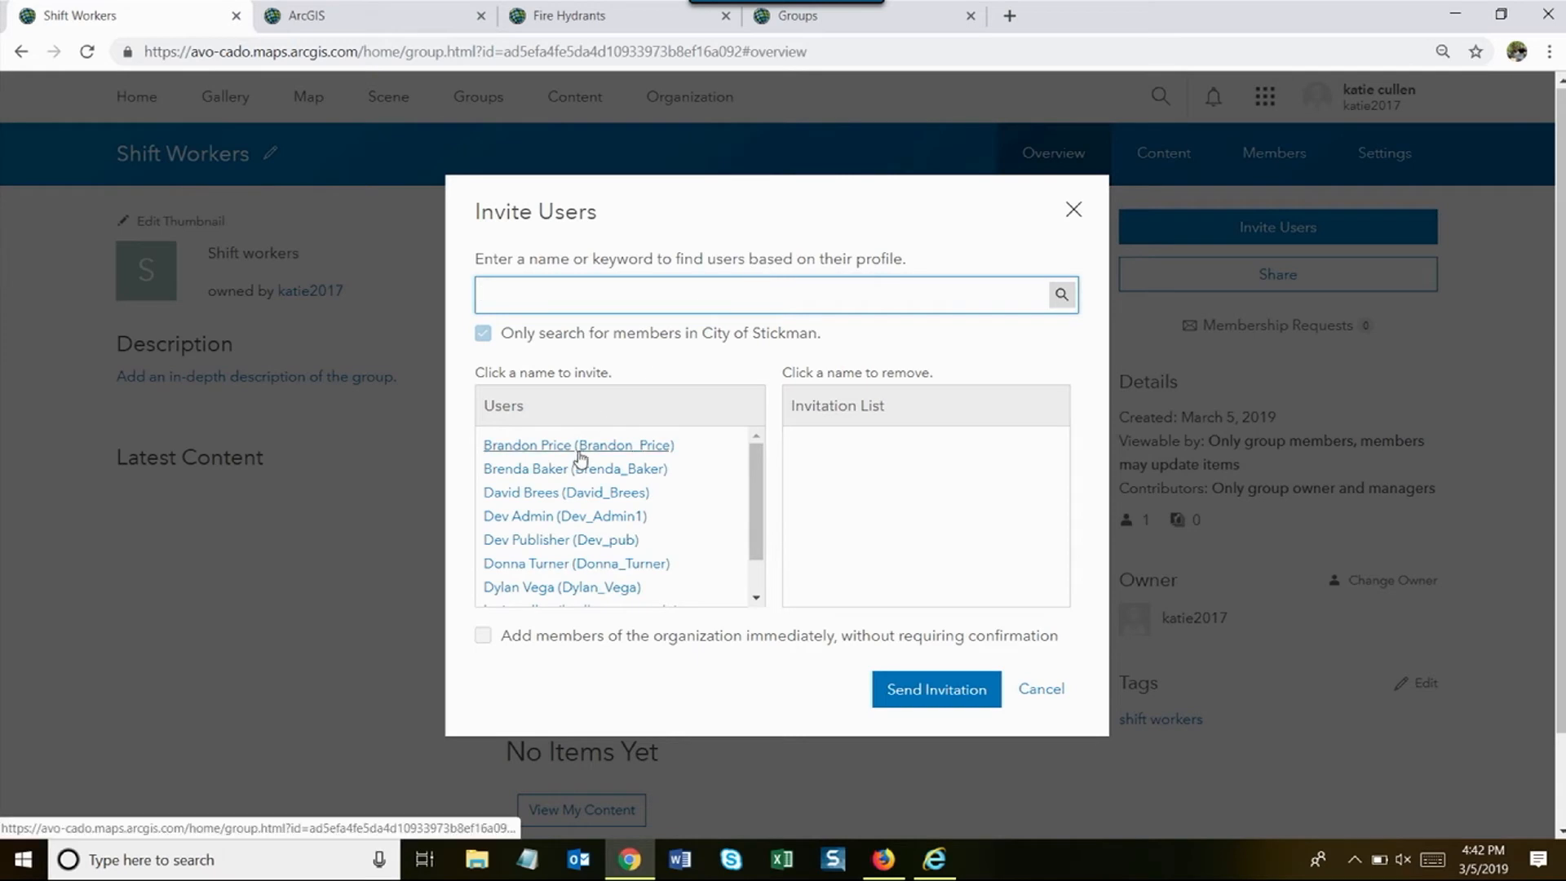
click(483, 334)
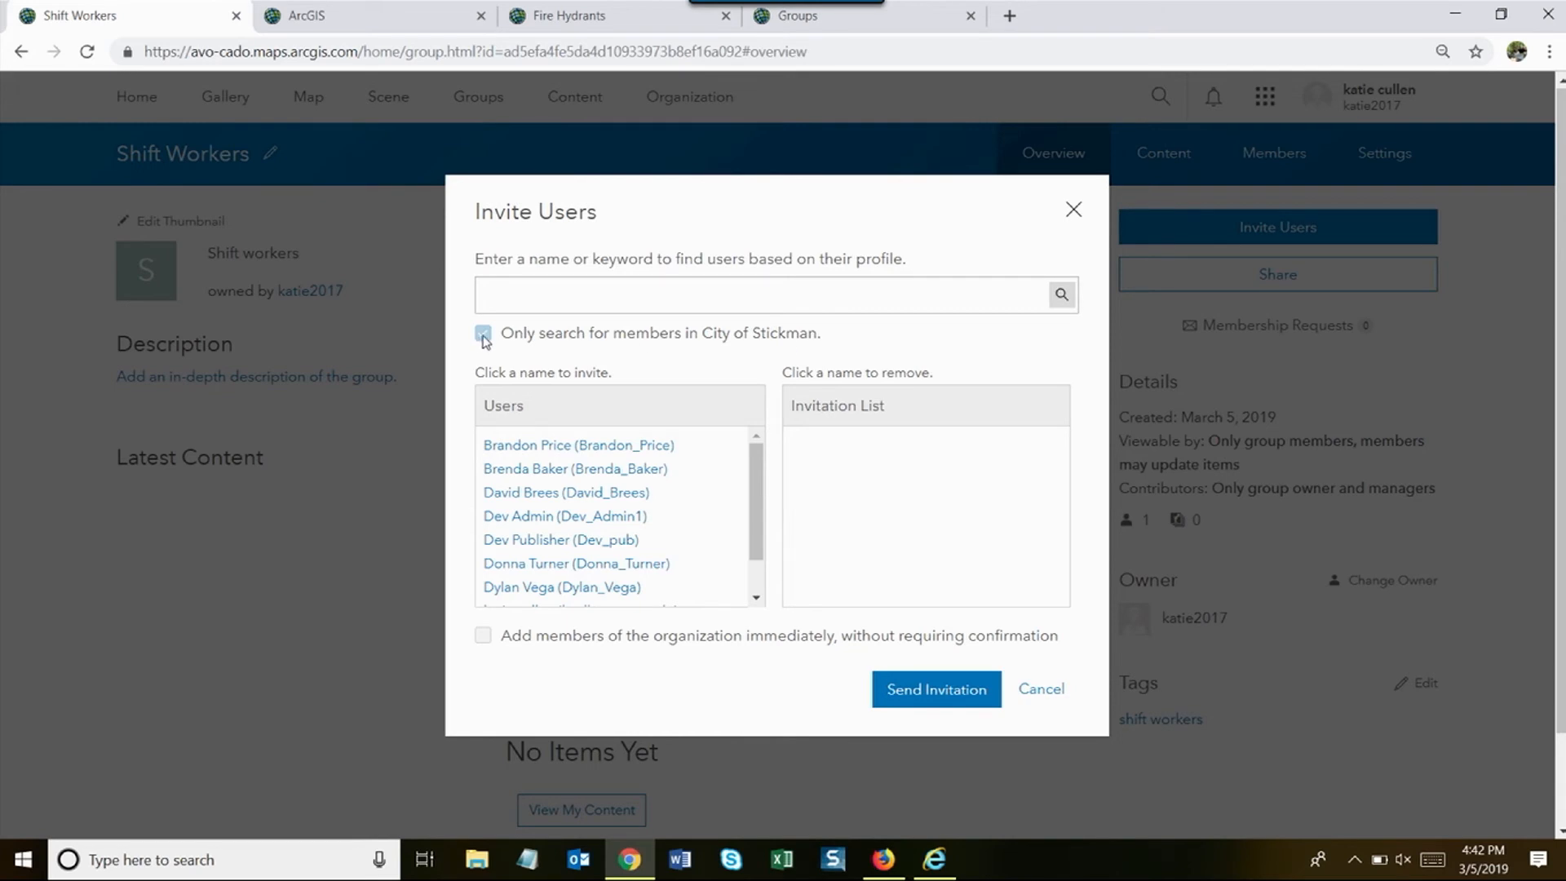
click(551, 448)
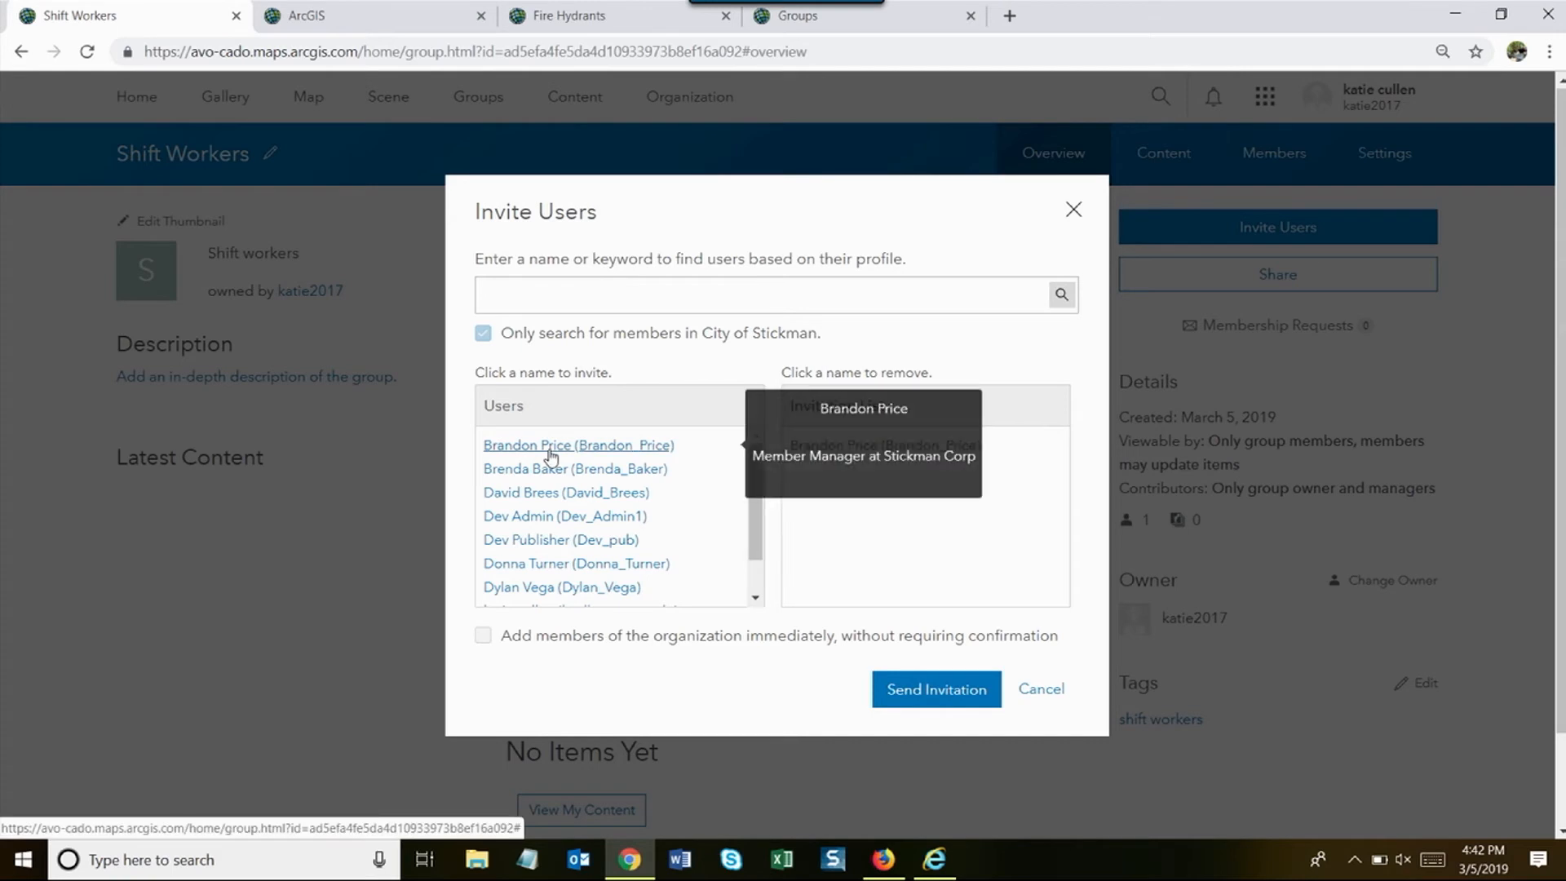
click(913, 693)
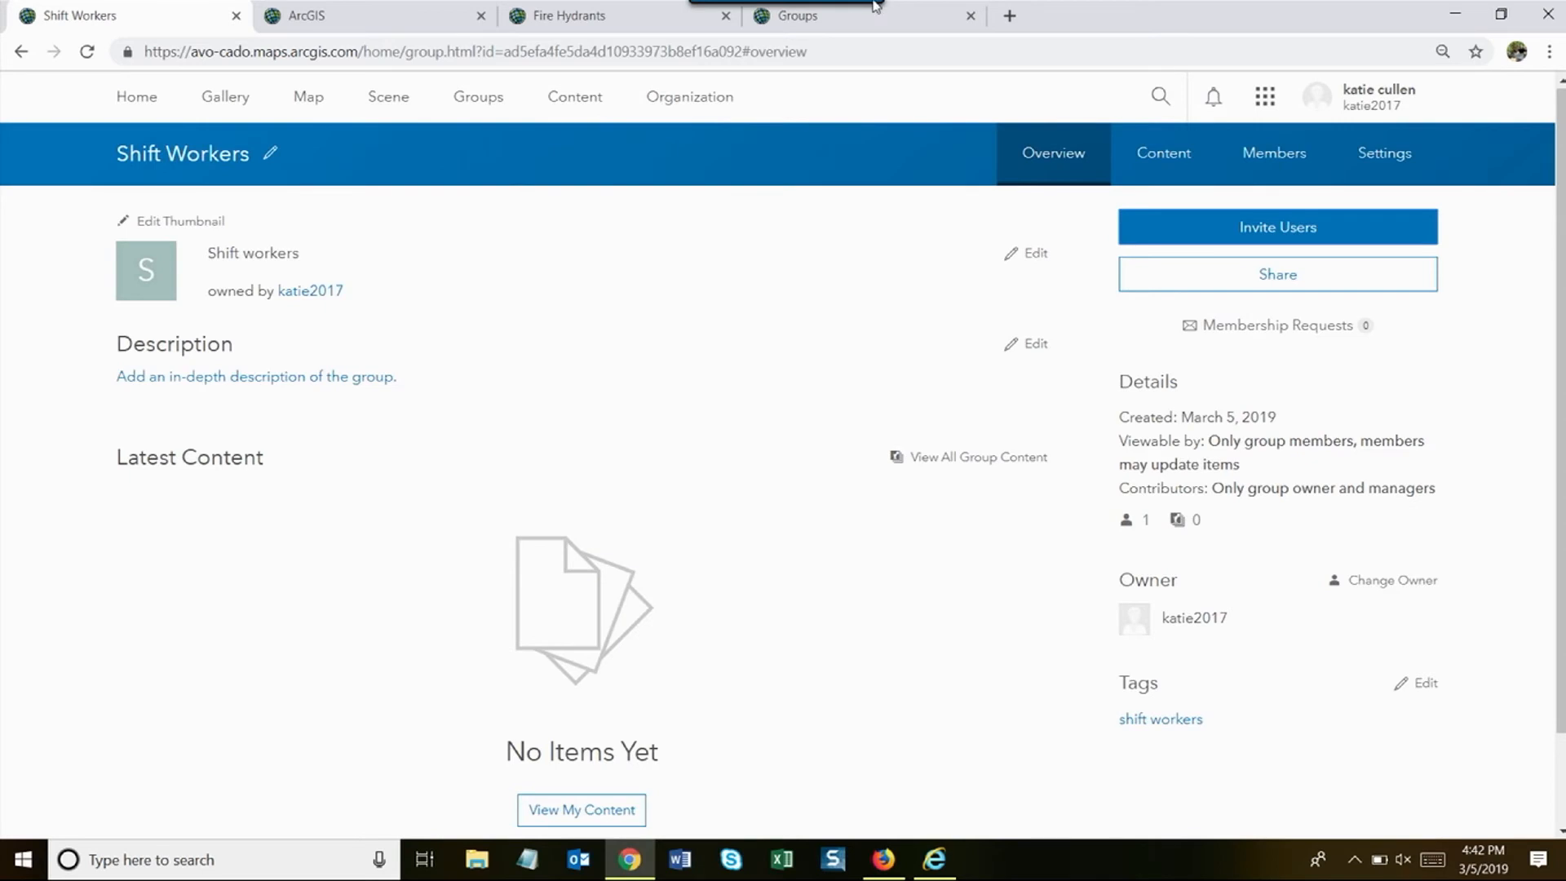
- From My Content, share the Fire Hydrants layer with Shift Workers, including update capabilities
click(568, 100)
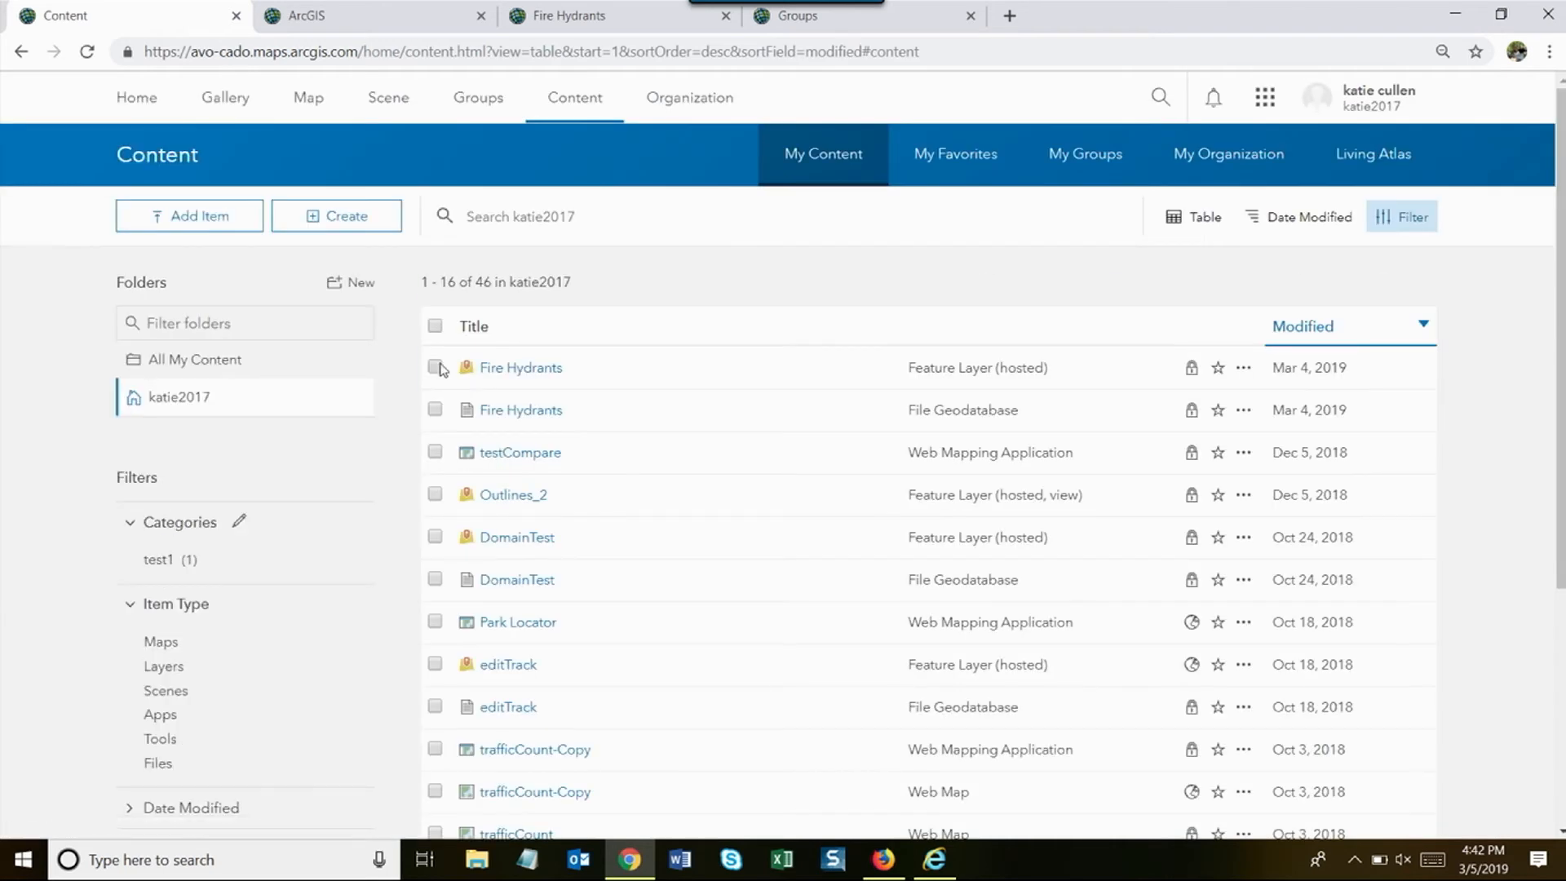
click(435, 367)
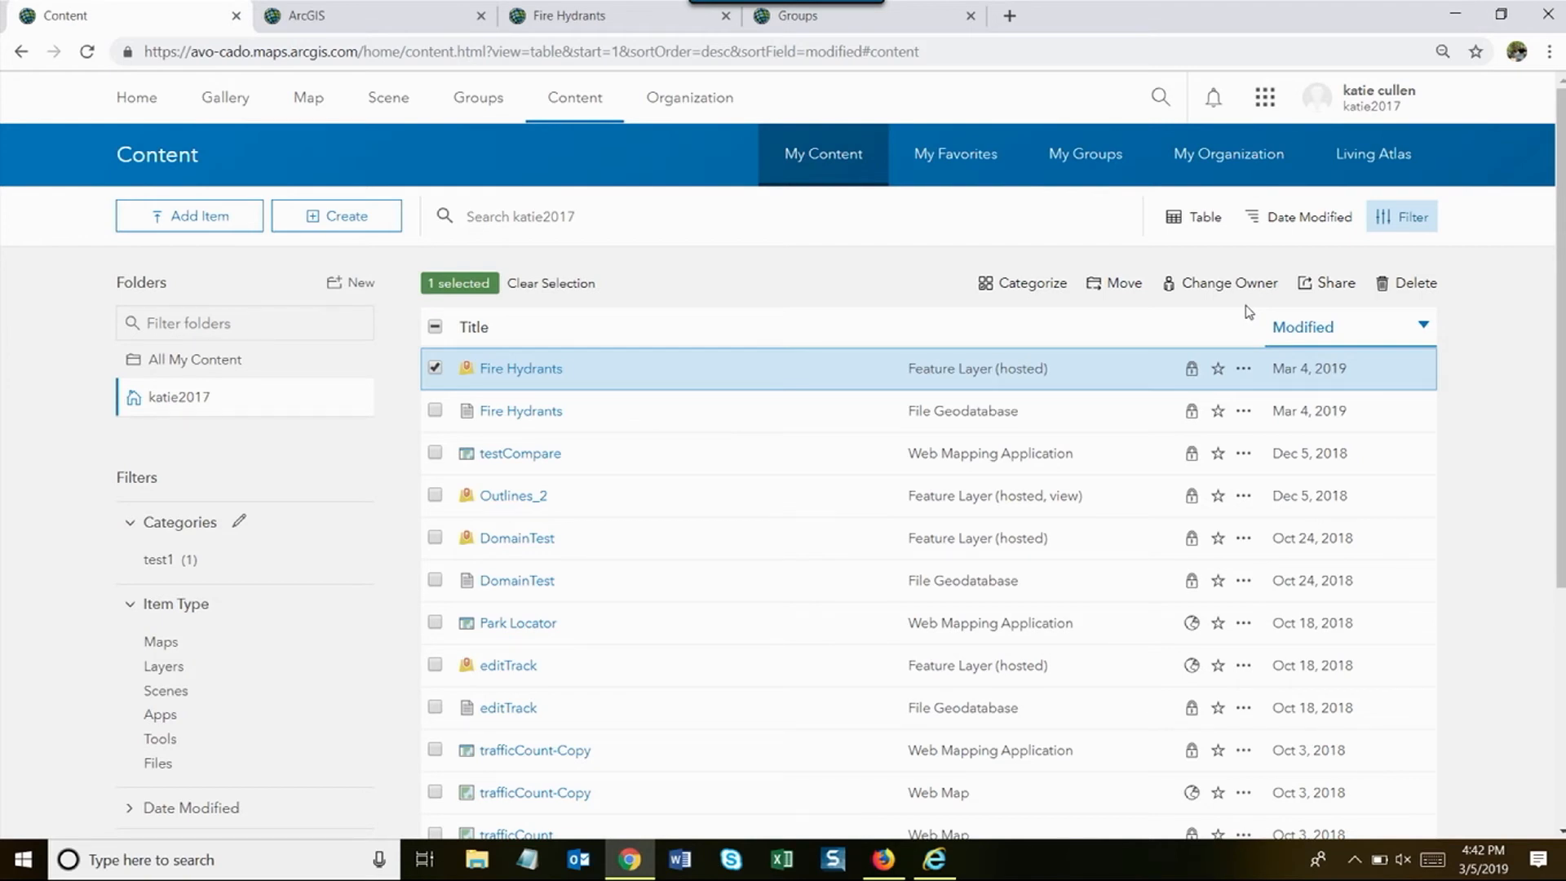
click(1310, 292)
click(1250, 359)
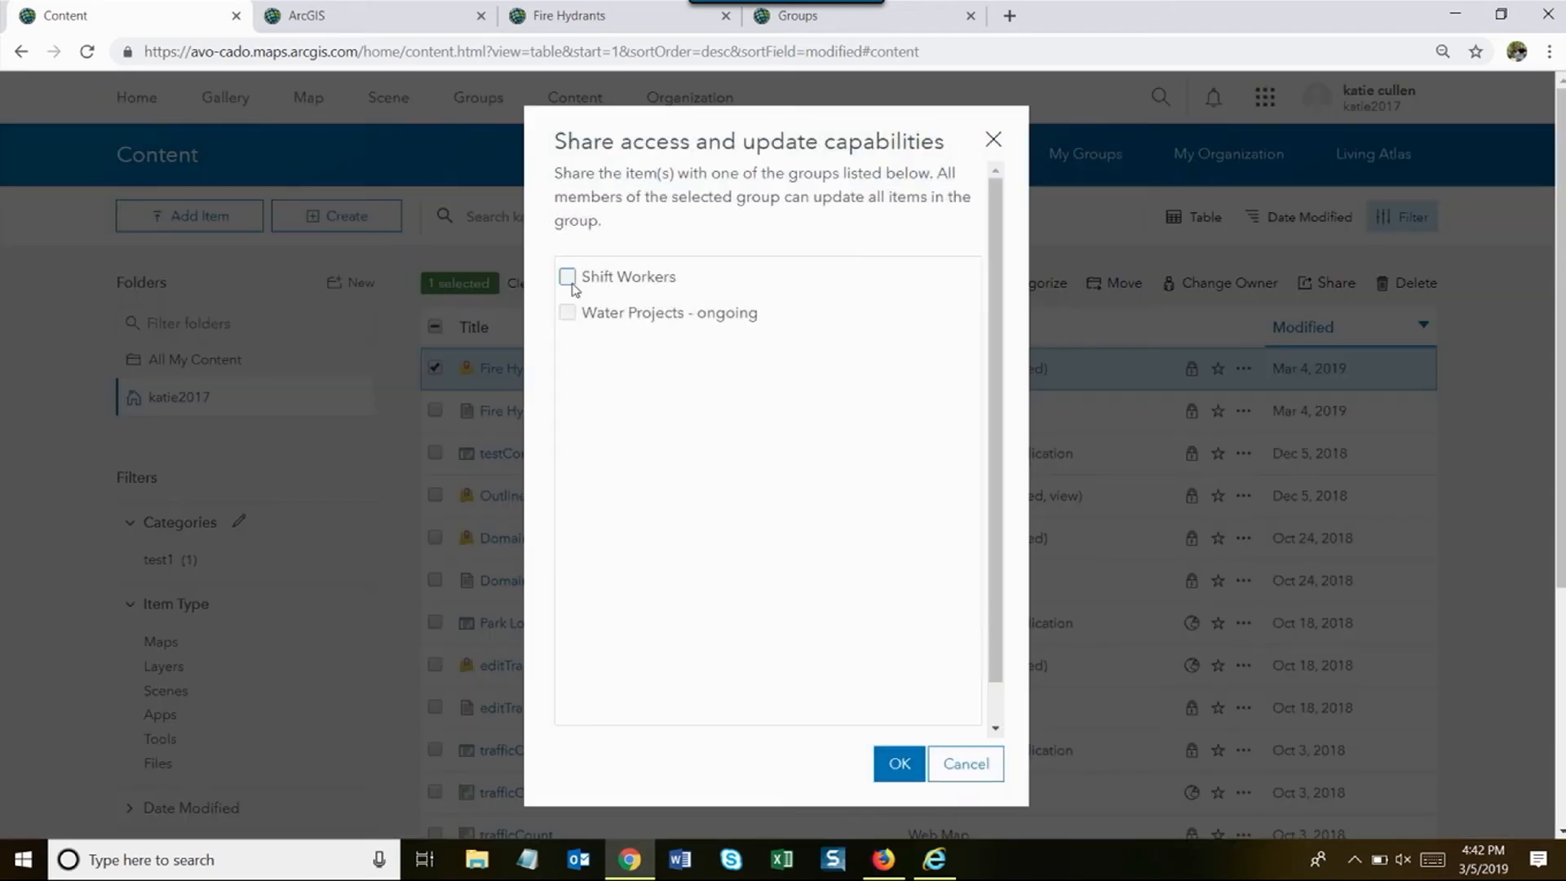
click(567, 277)
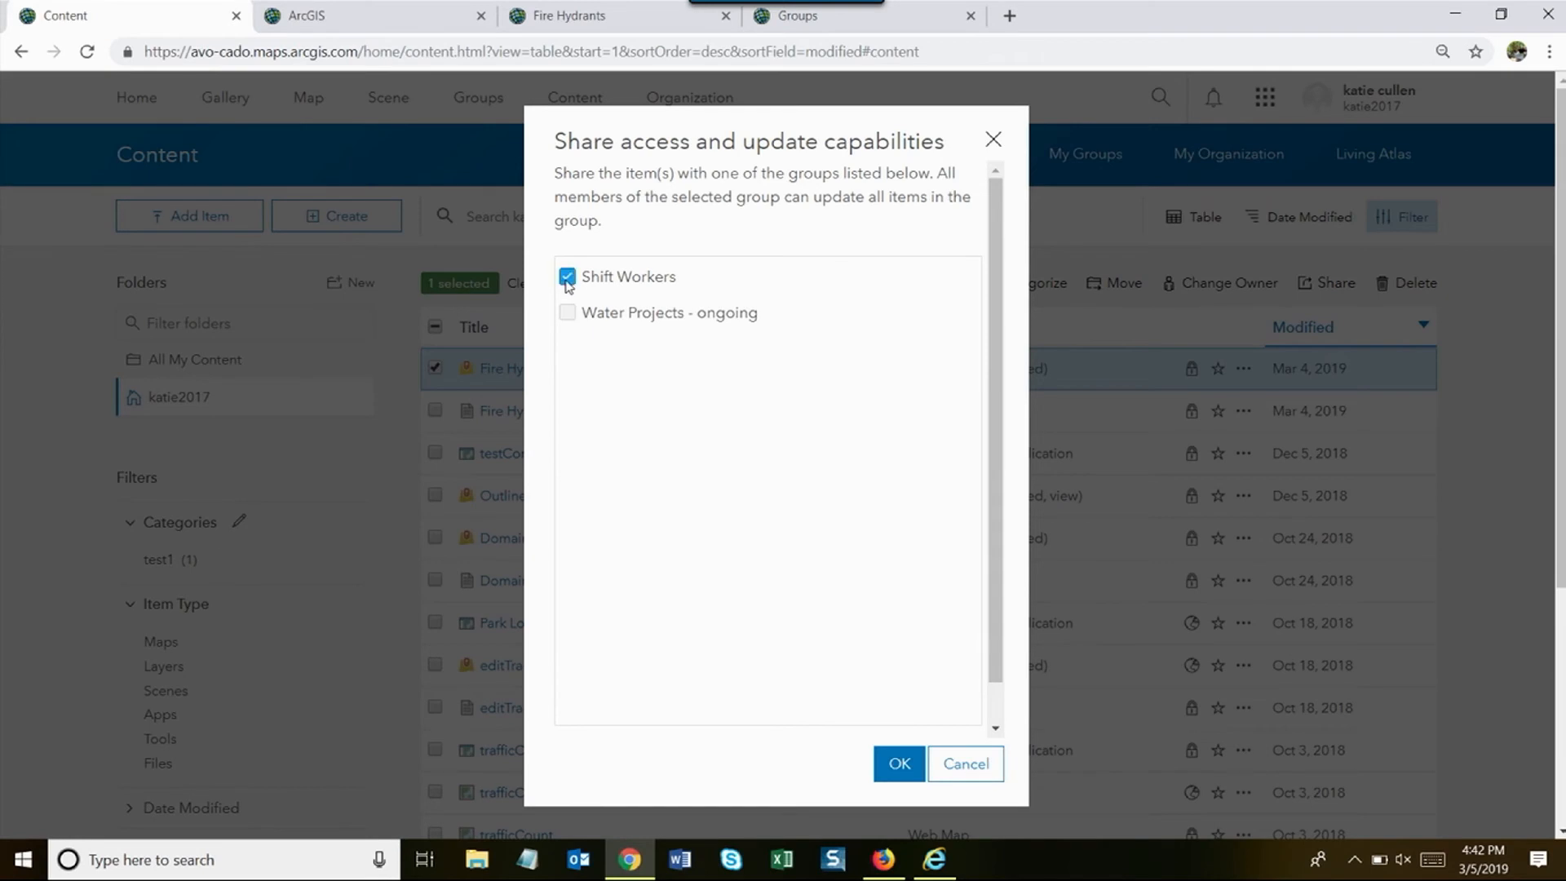
click(899, 765)
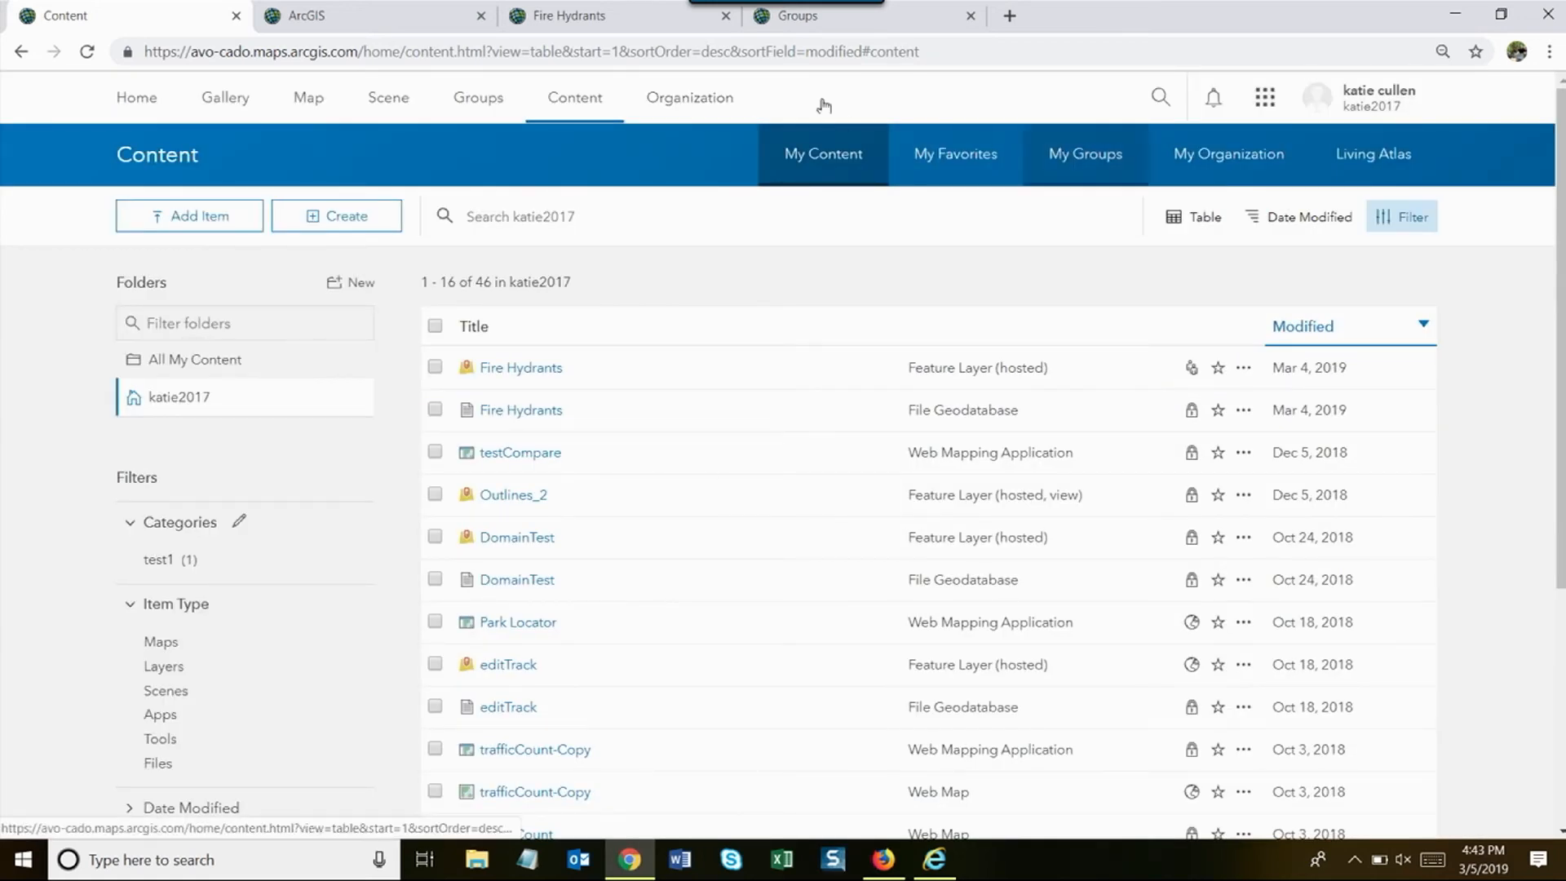
- Switch to the second user's account, sign in with its password, and view its groups and notifications
click(1389, 96)
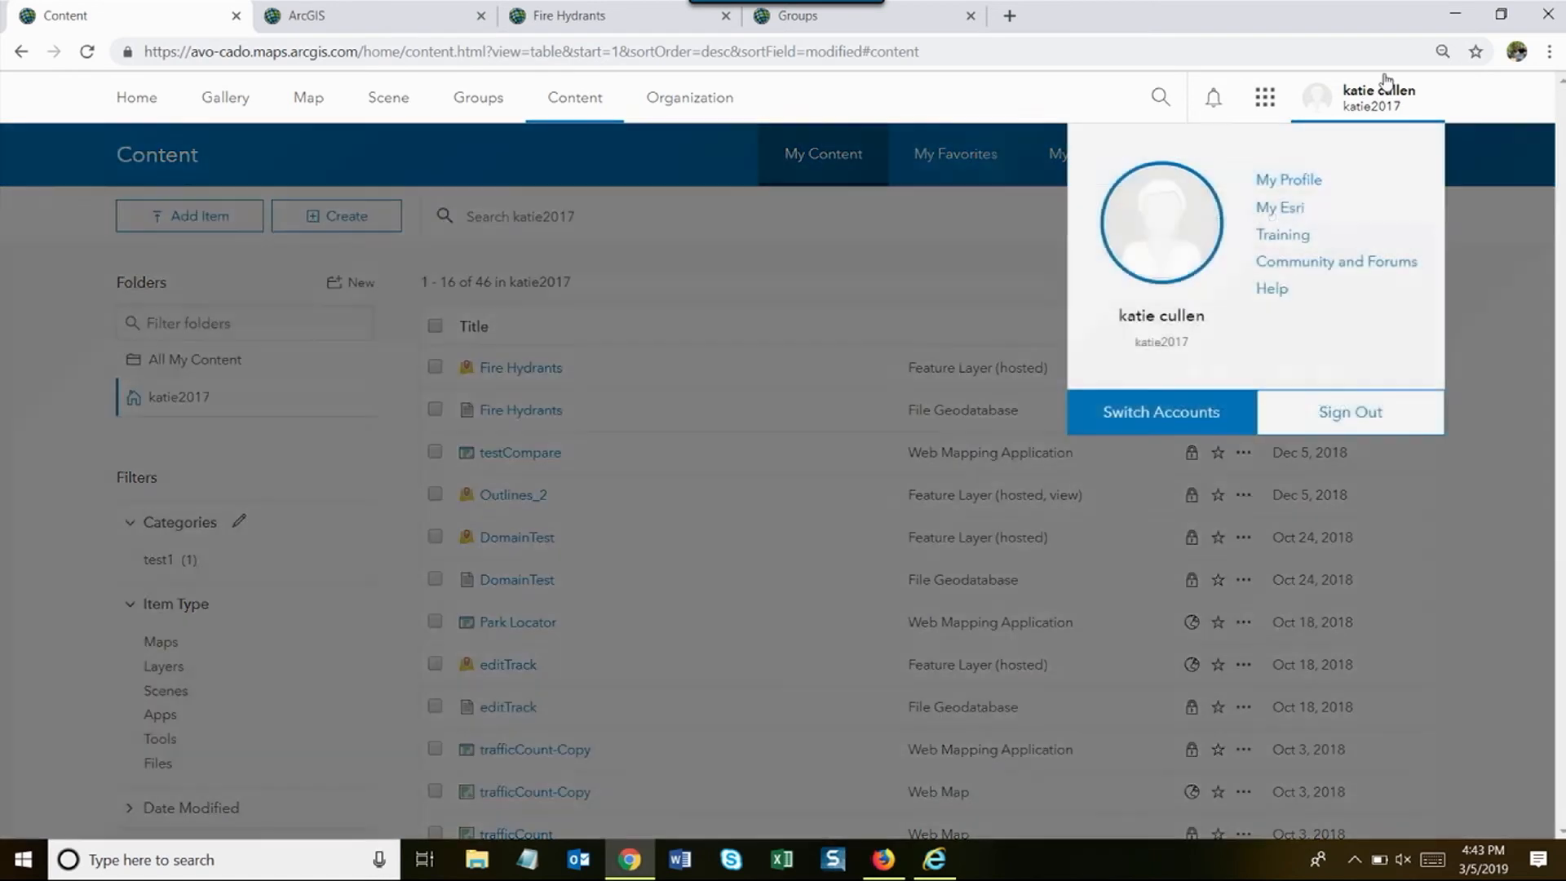
click(1134, 413)
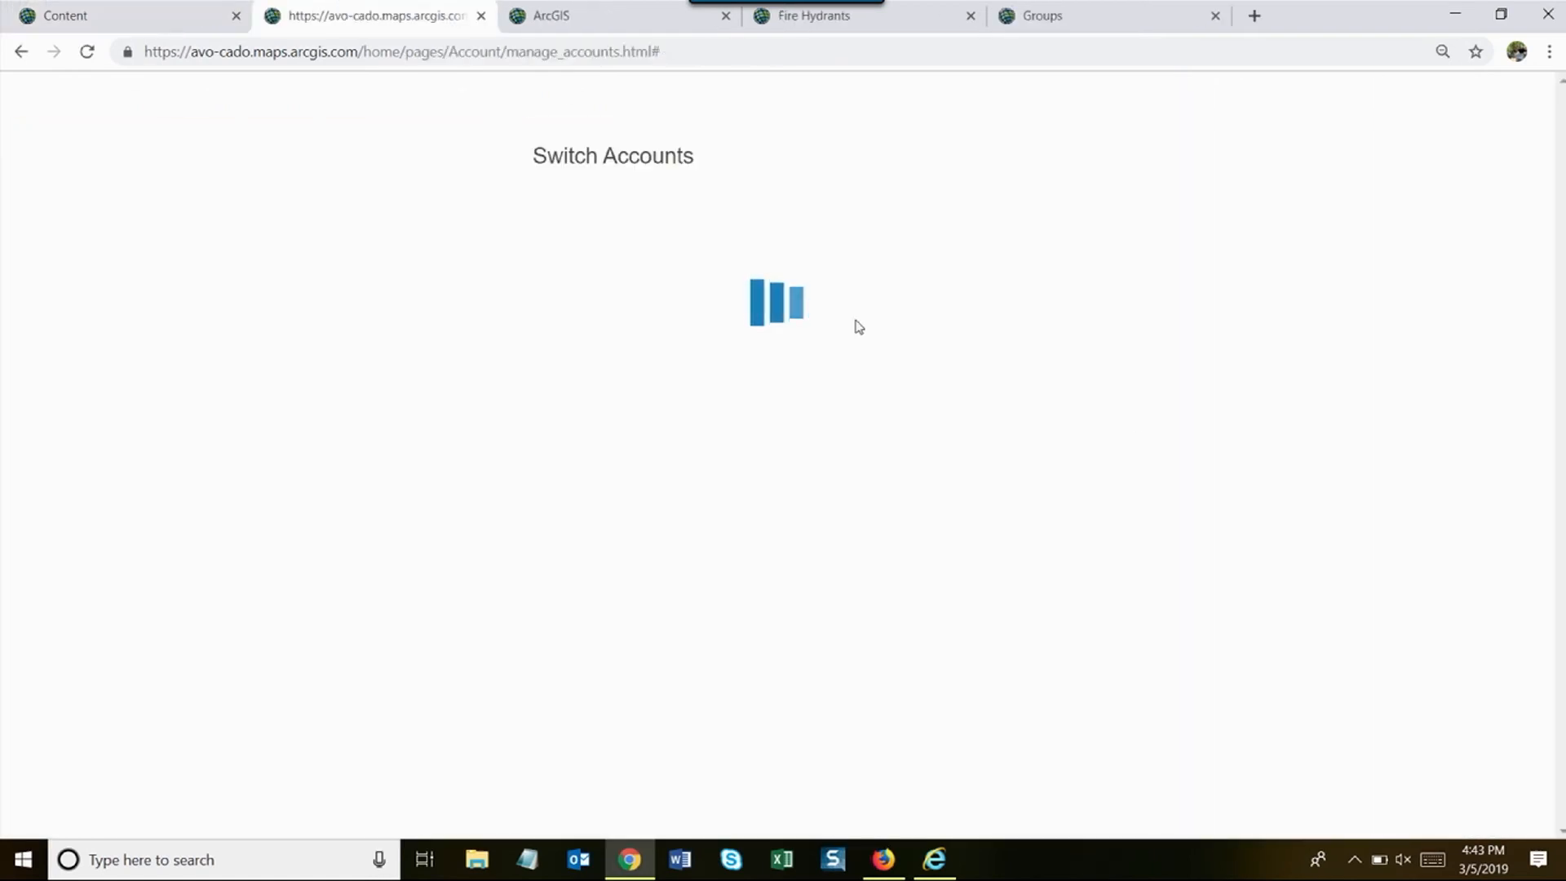
click(734, 461)
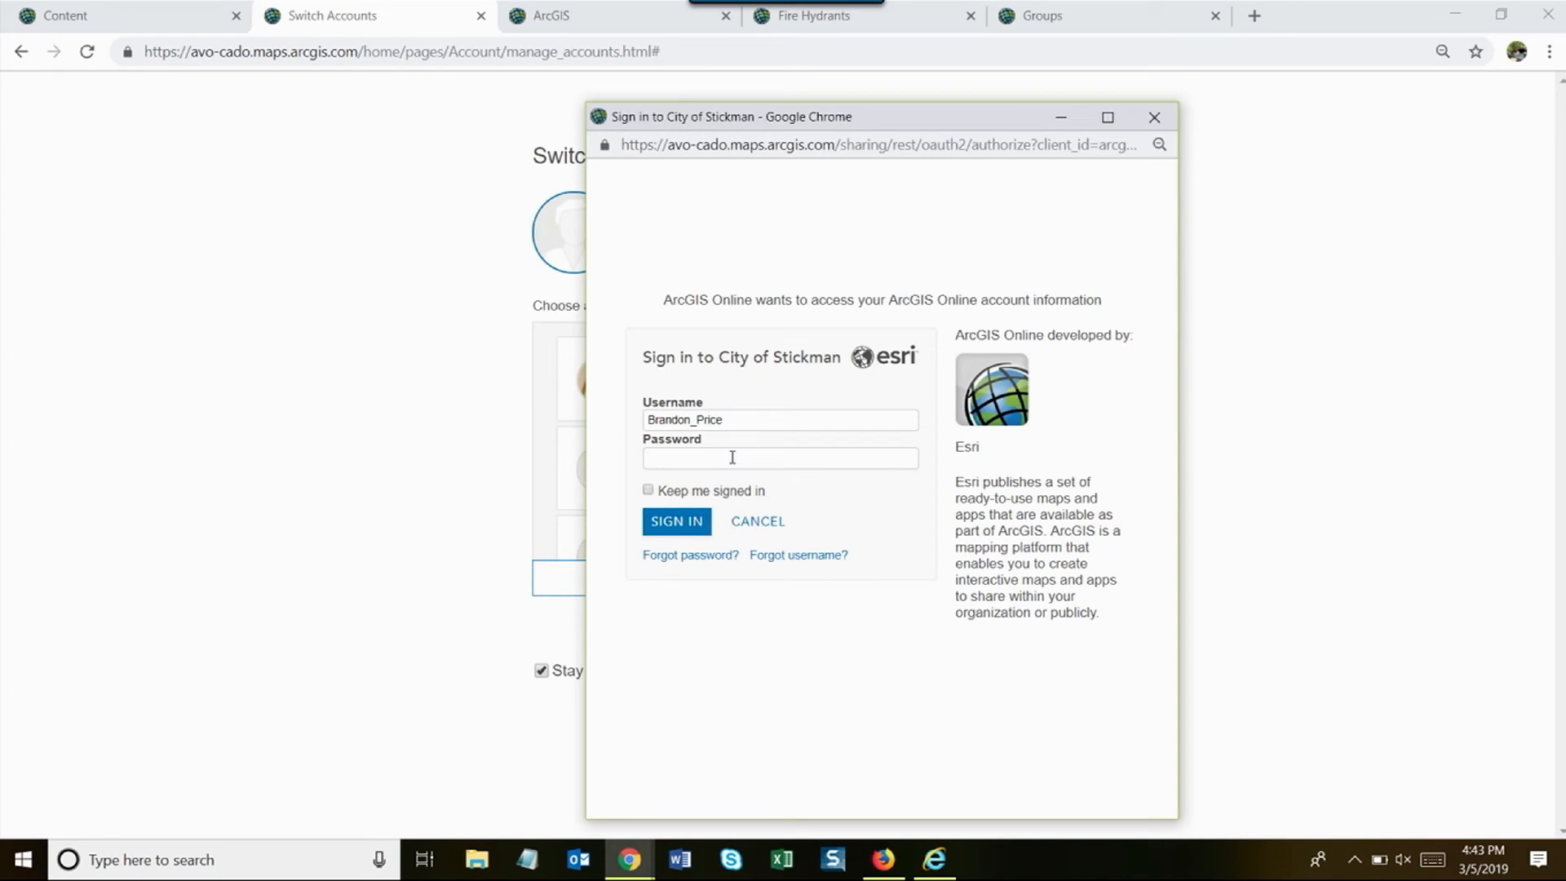
text(••••••••)
key(Return)
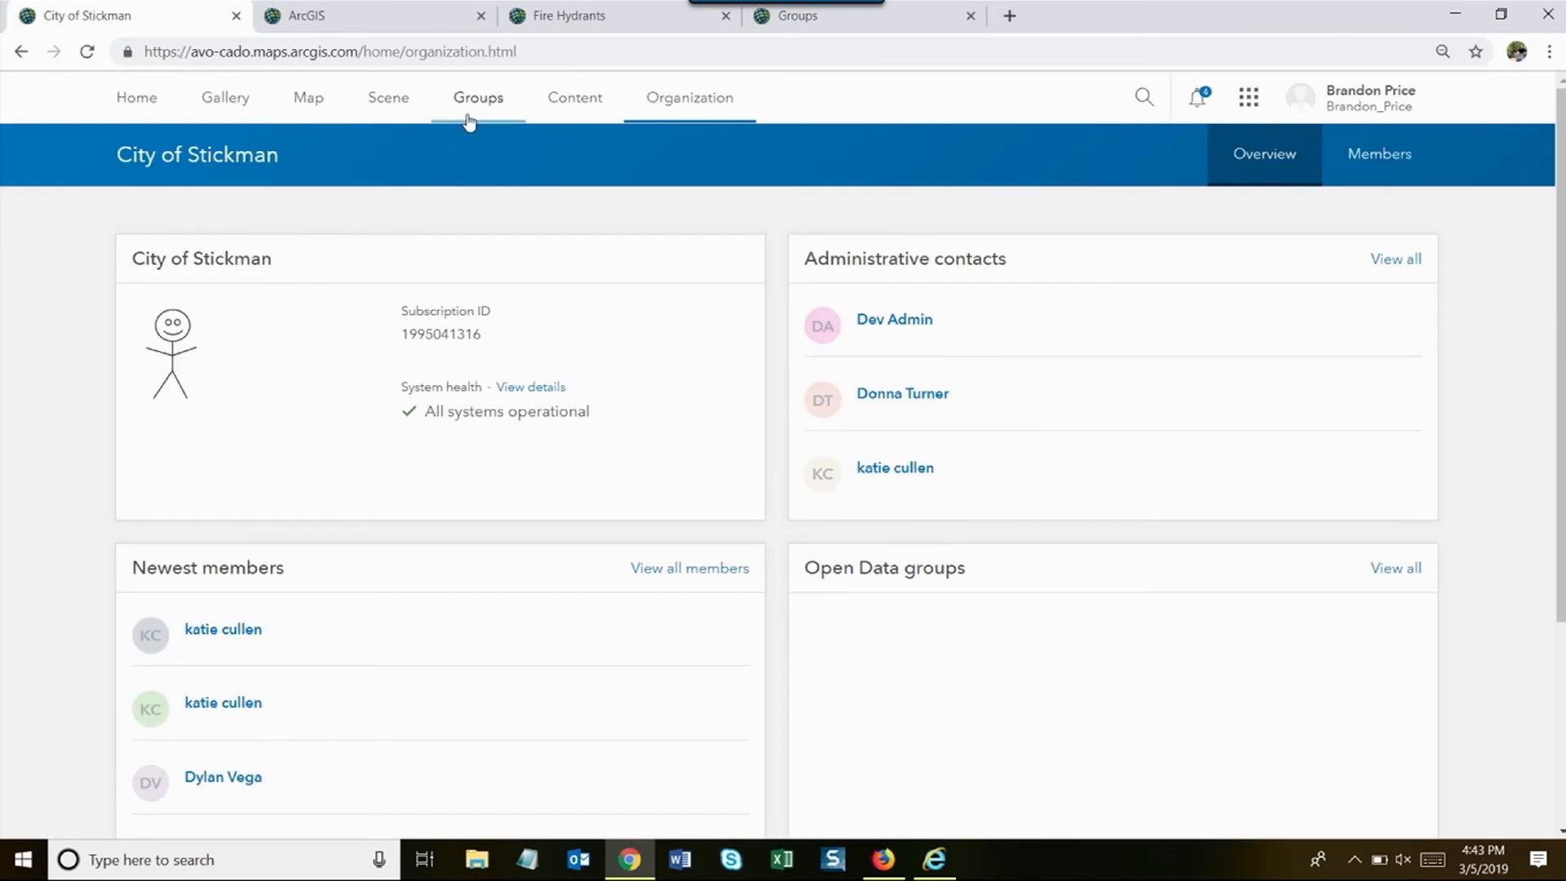
click(468, 118)
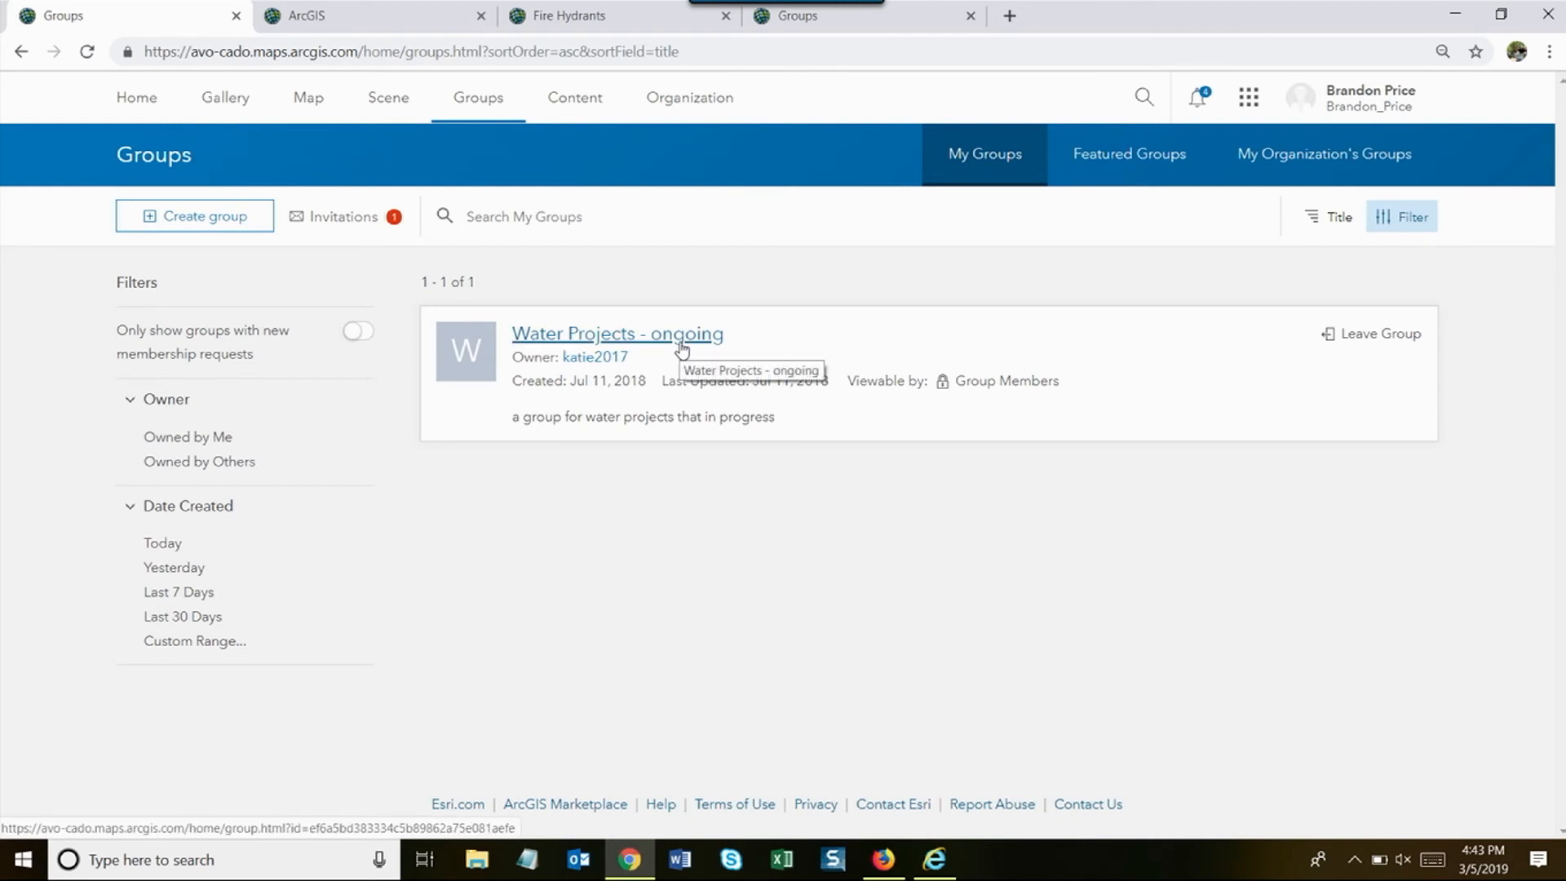
click(1220, 89)
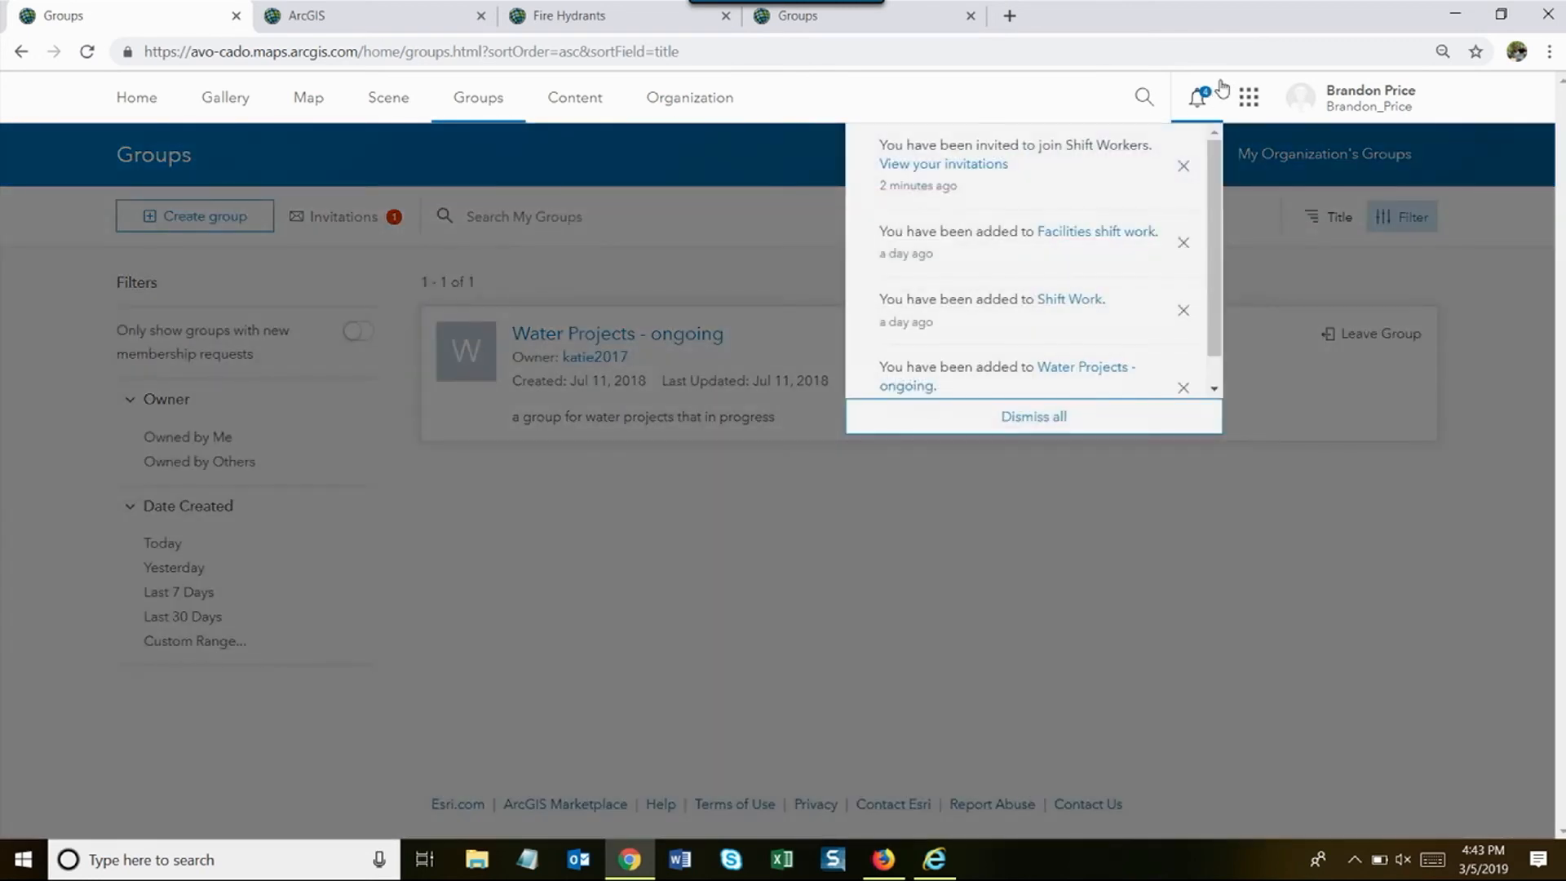
- Accept the Shift Workers invitation from the invitations list and open the Shift Workers group page
click(971, 166)
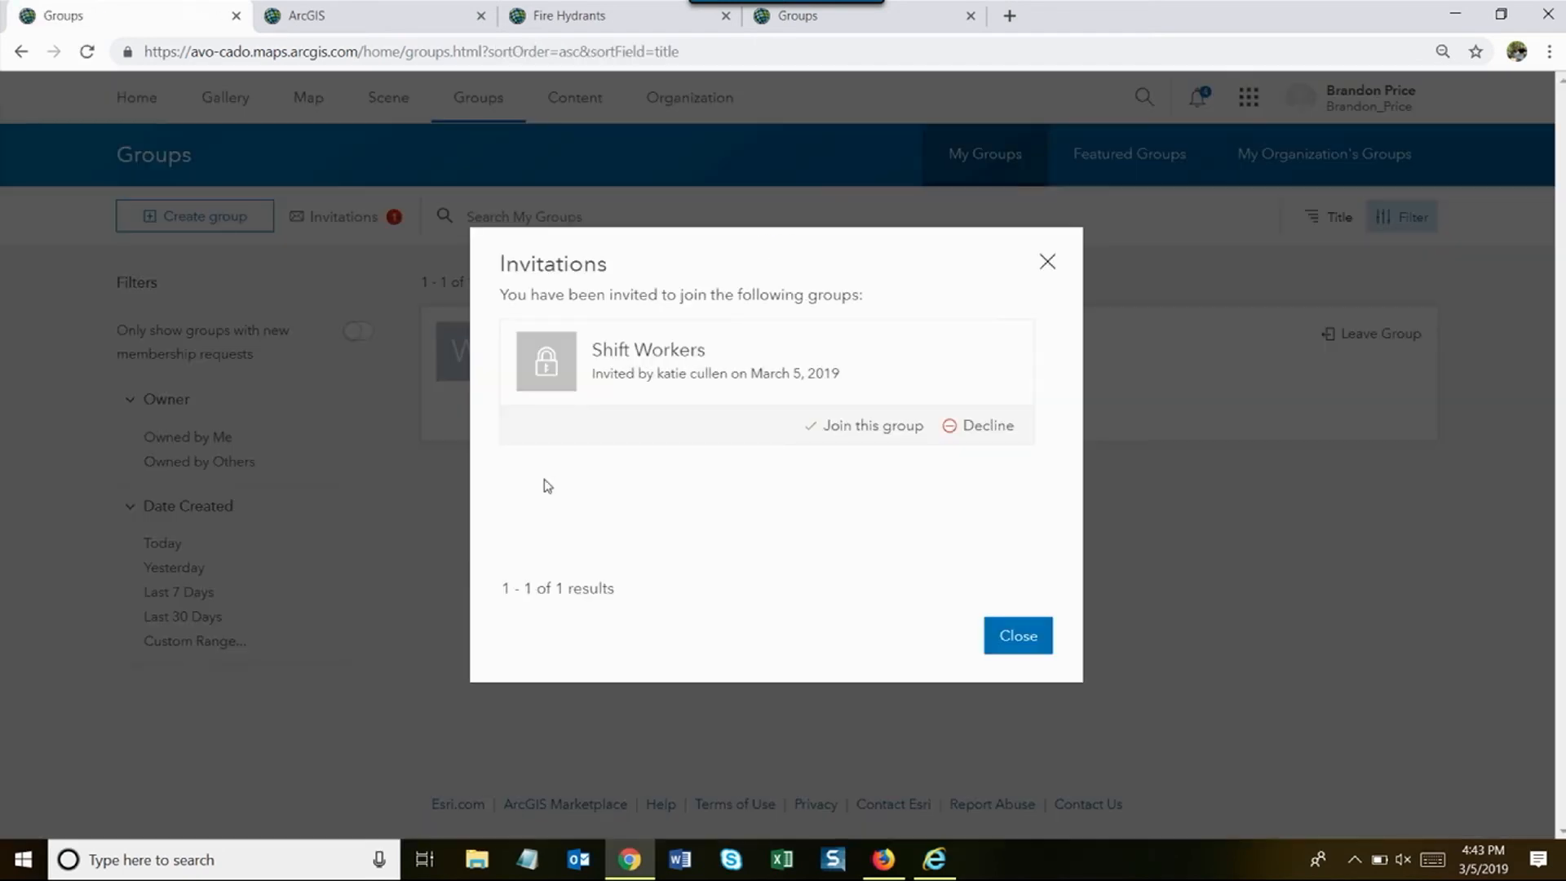
click(891, 430)
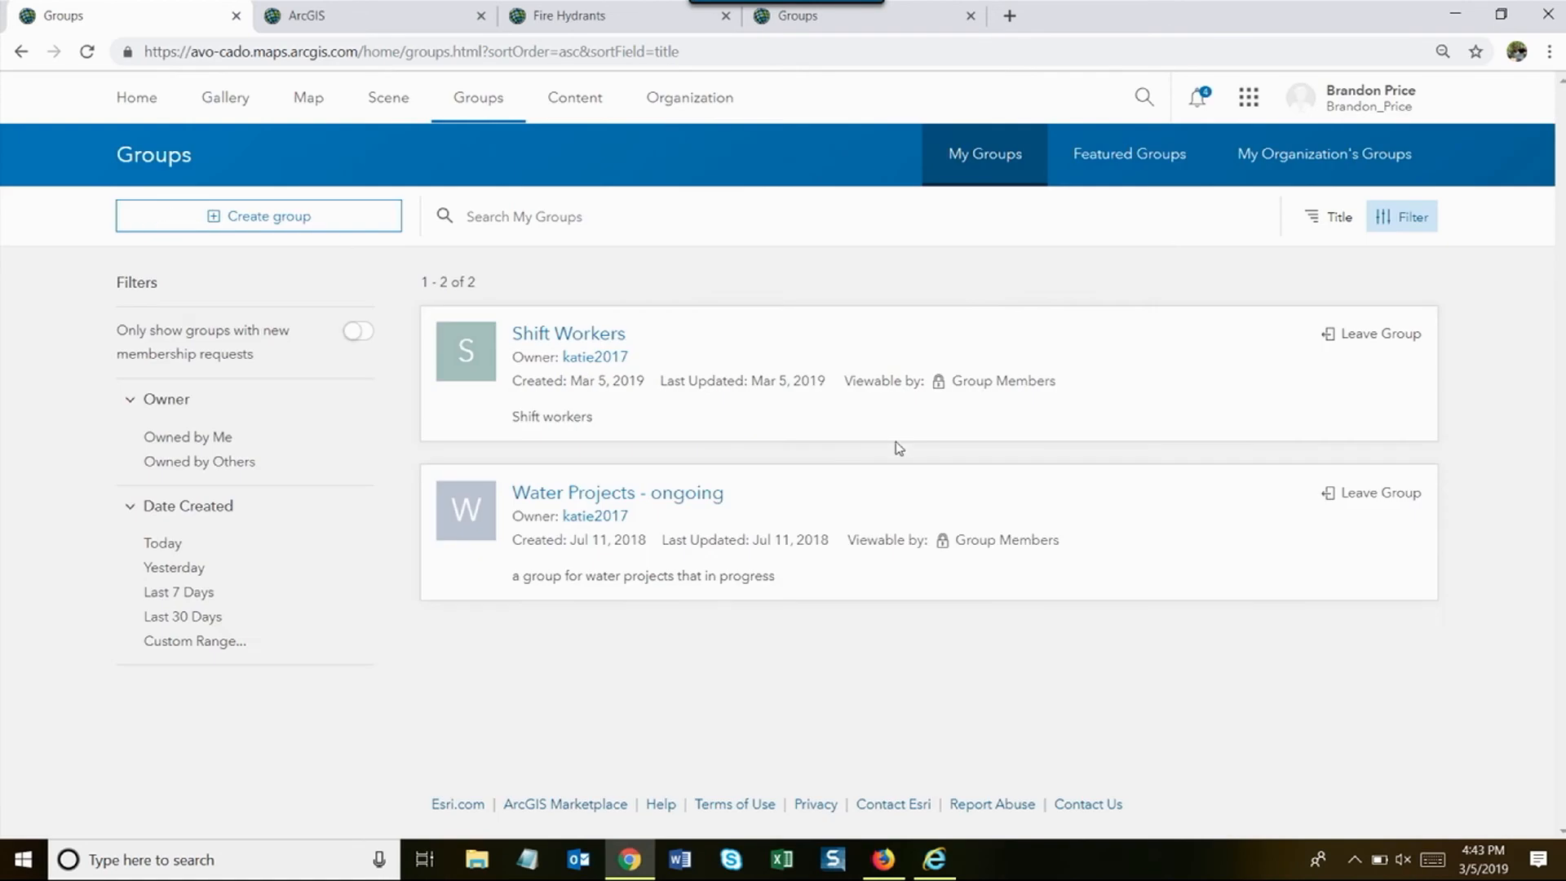
click(590, 332)
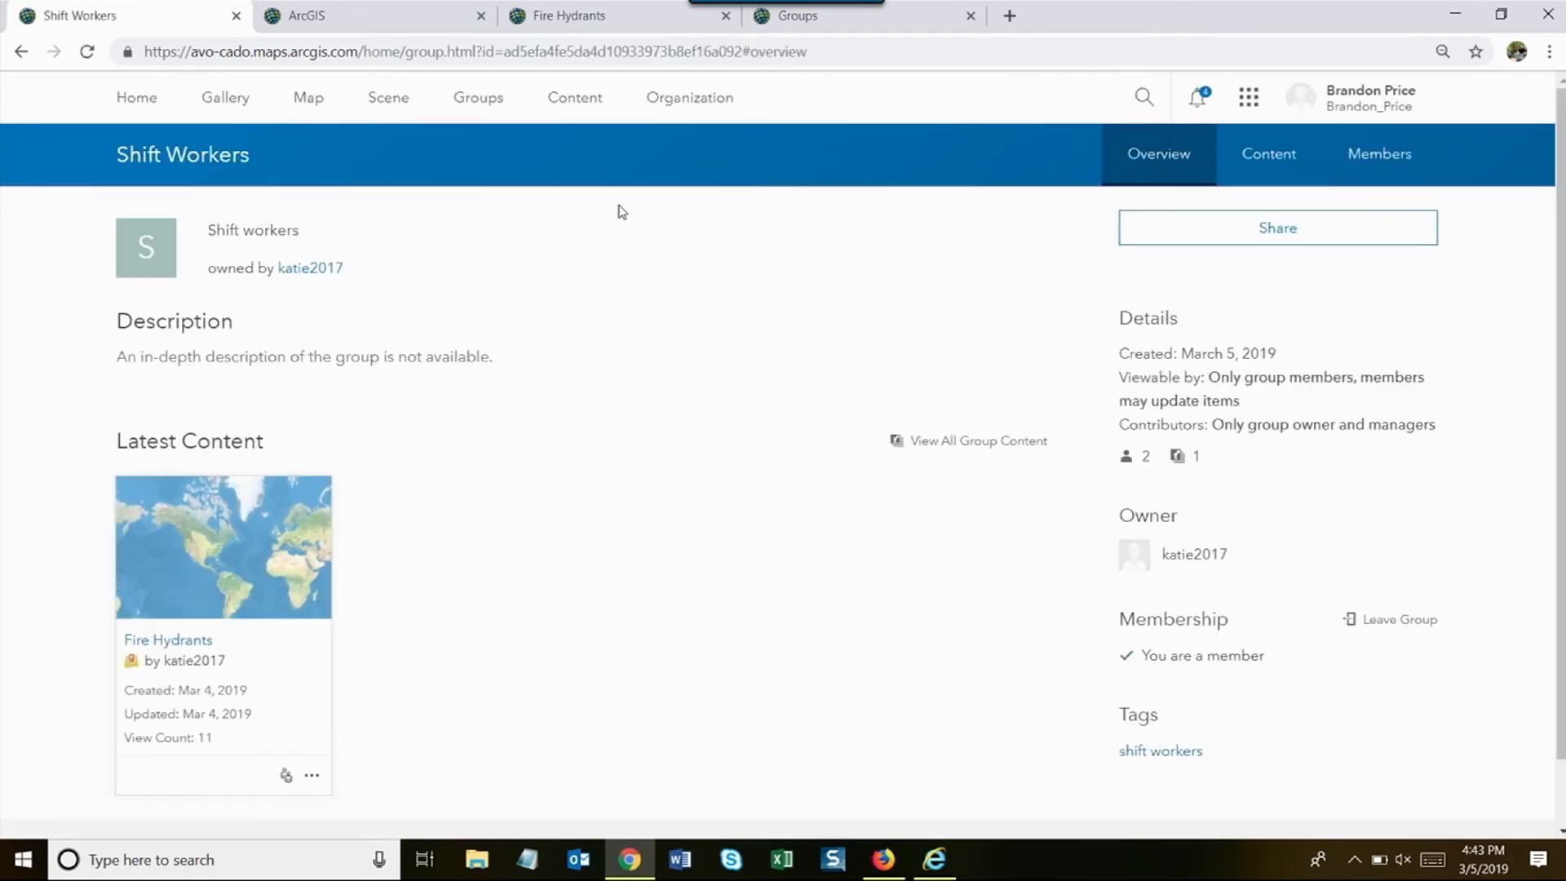
- Open Fire Hydrants from the group's Content tab and go to its Settings tab
click(1266, 173)
mouse_move(632, 399)
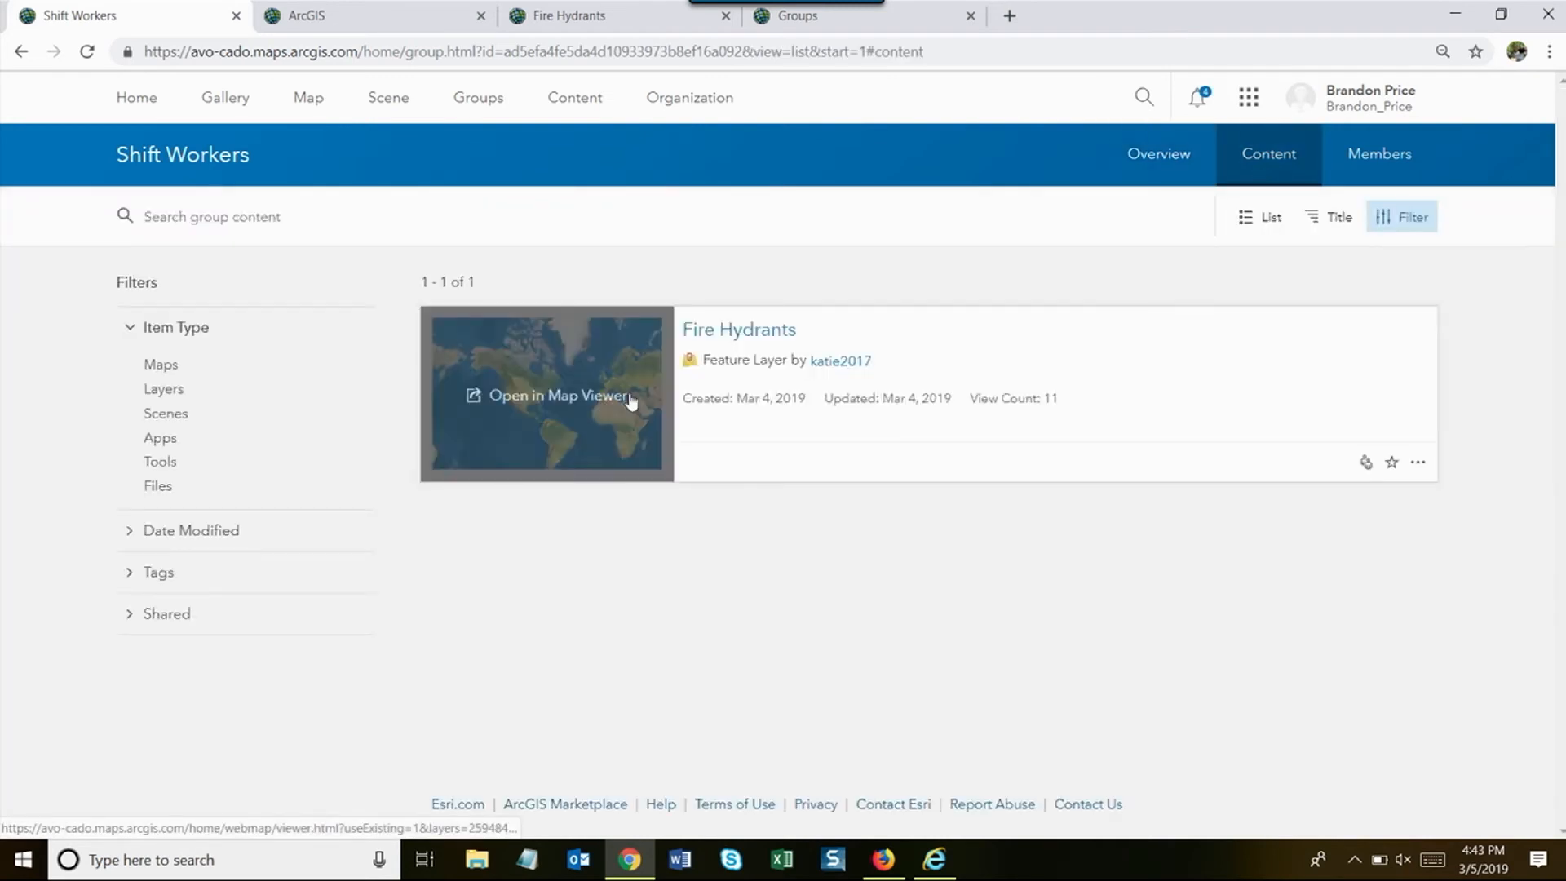
click(744, 335)
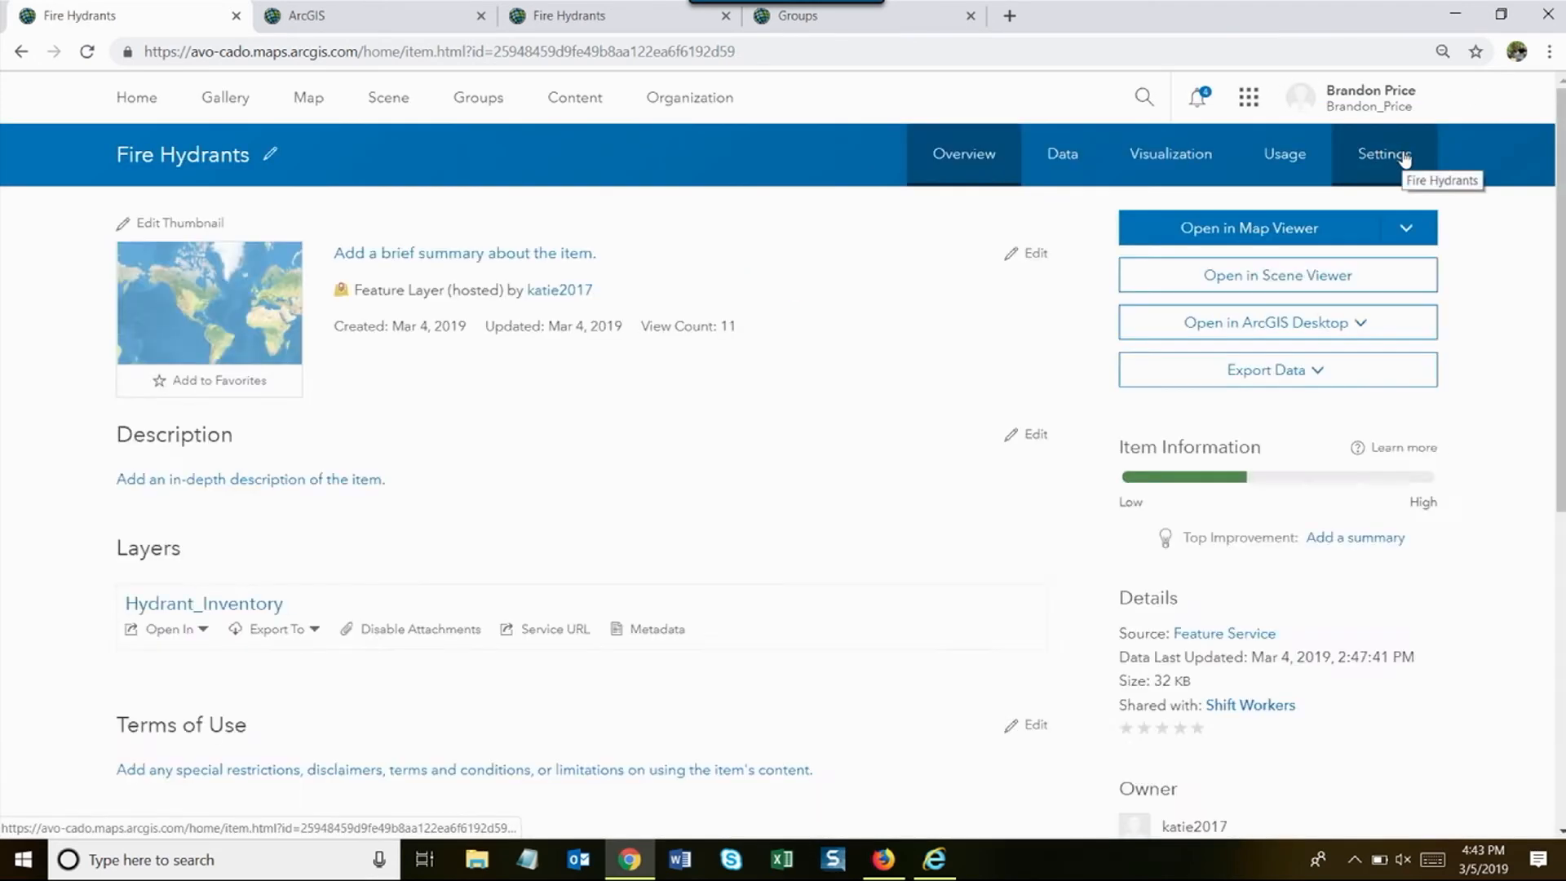
click(1401, 160)
- Uncheck Enable editing for the Fire Hydrants layer, save, then go back to Groups
scroll(574, 359, down, 5)
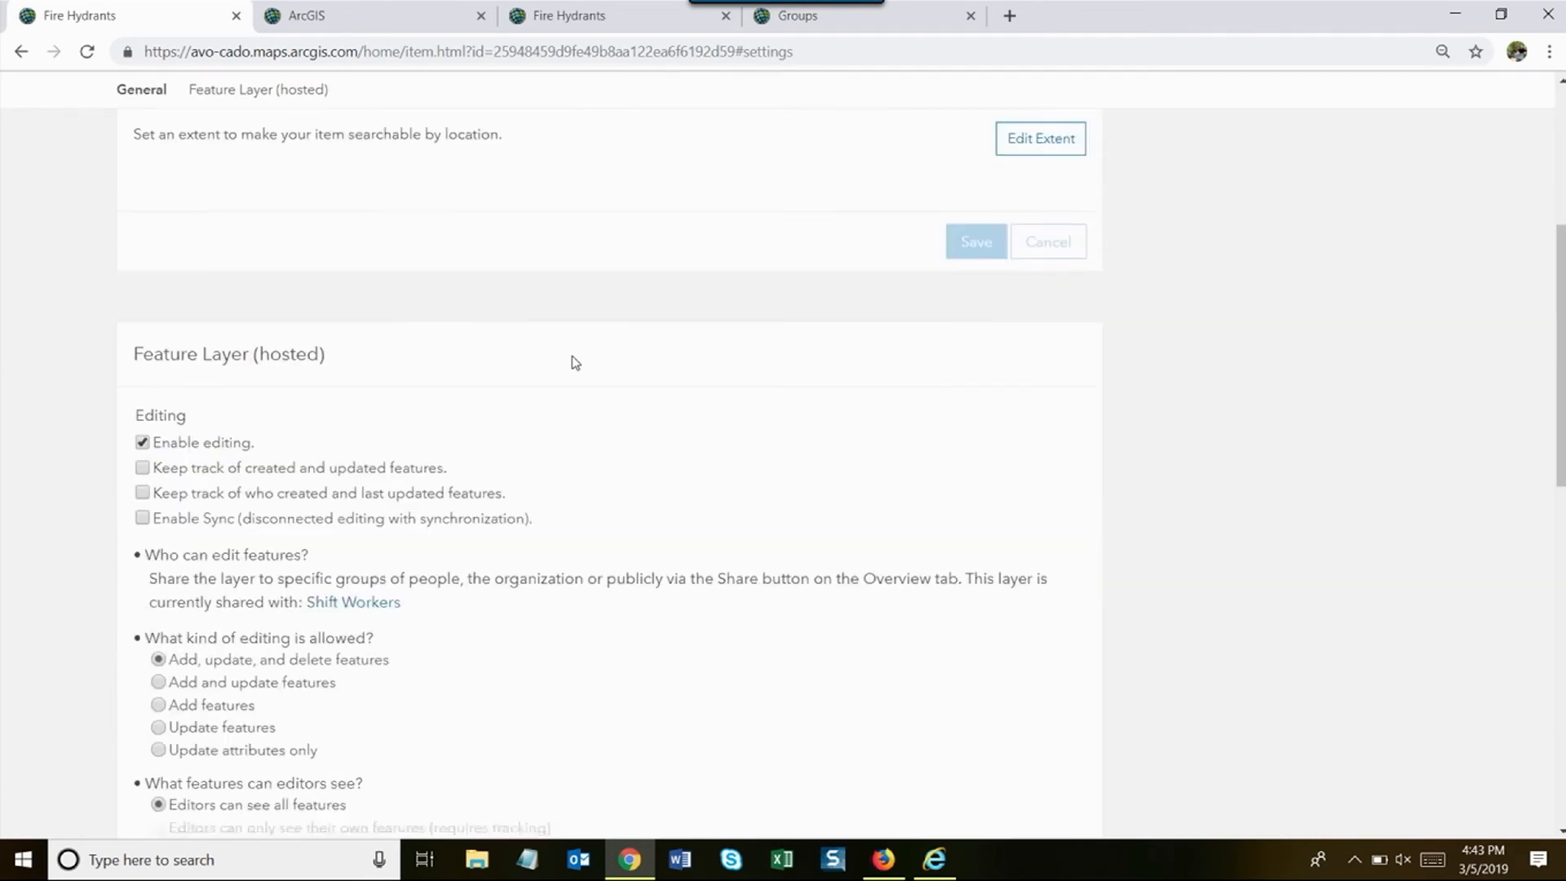
click(143, 435)
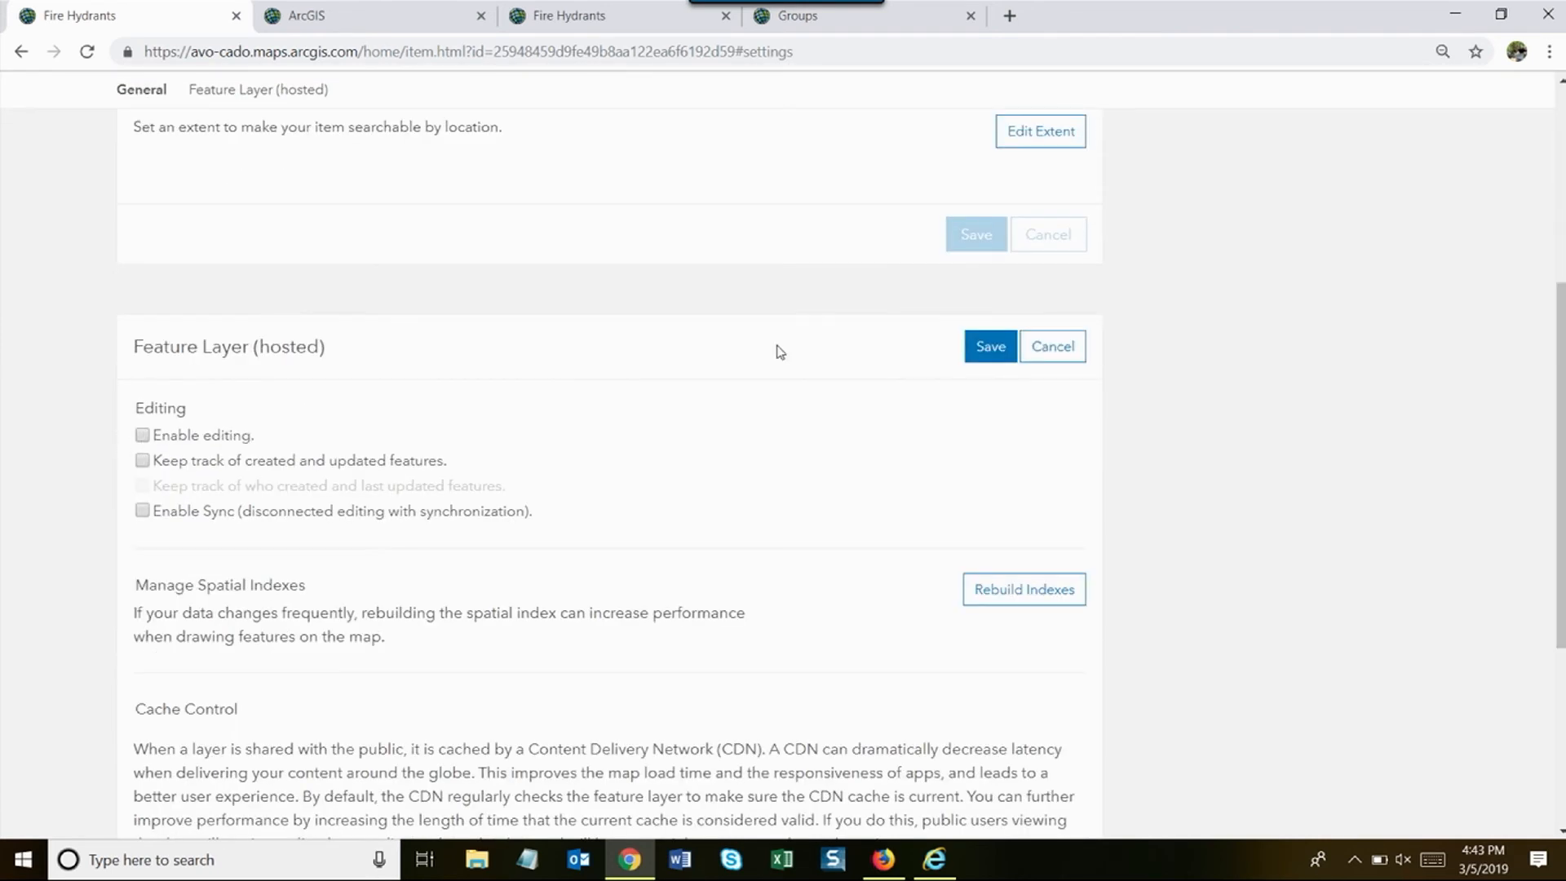
click(991, 346)
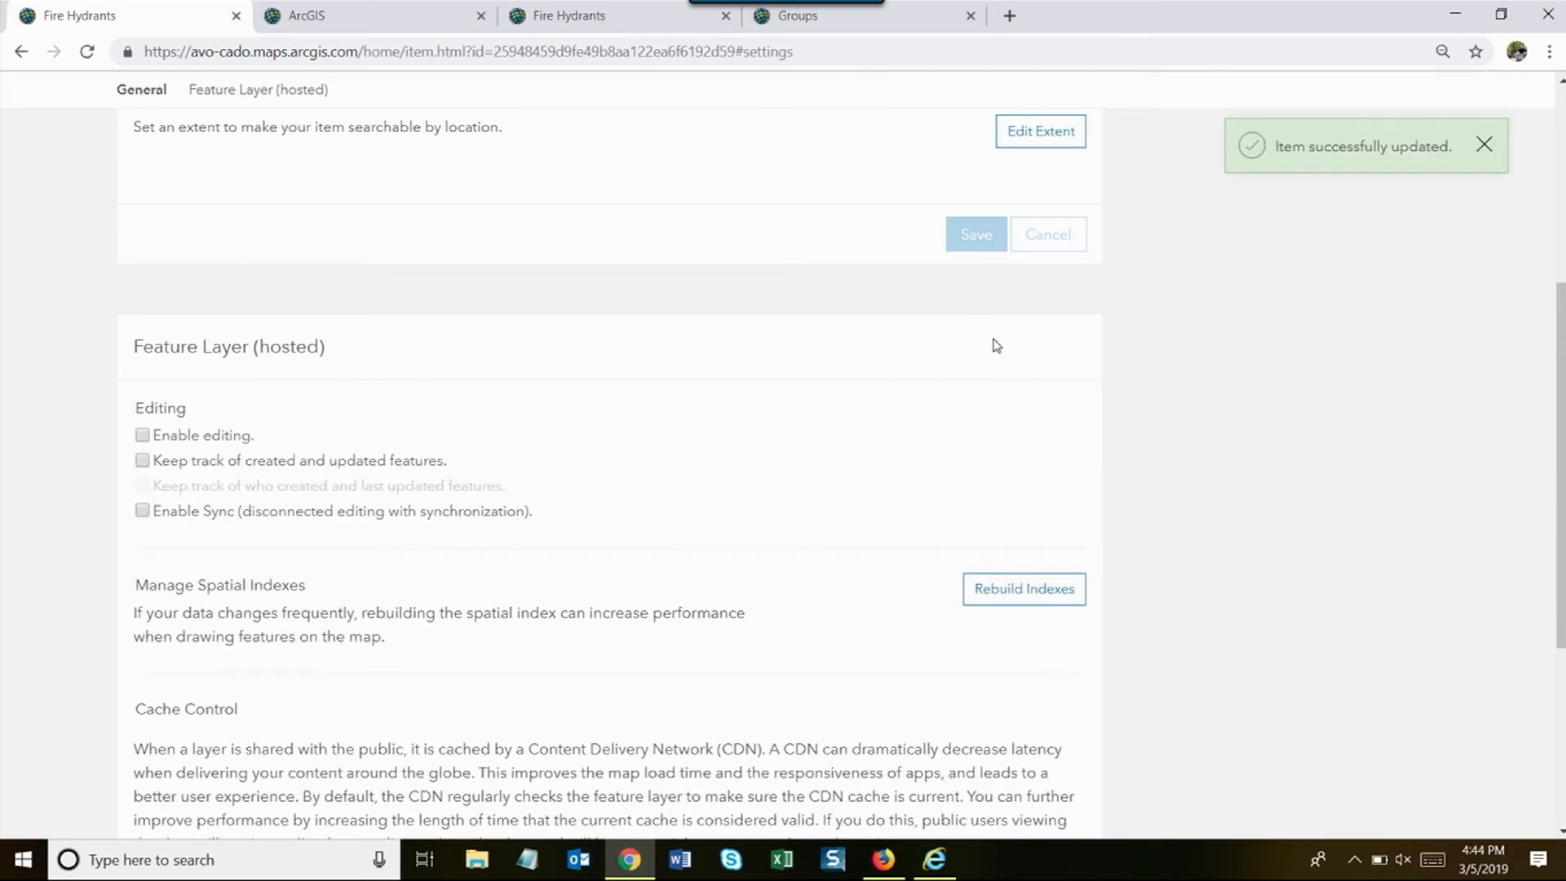
scroll(997, 346, up, 5)
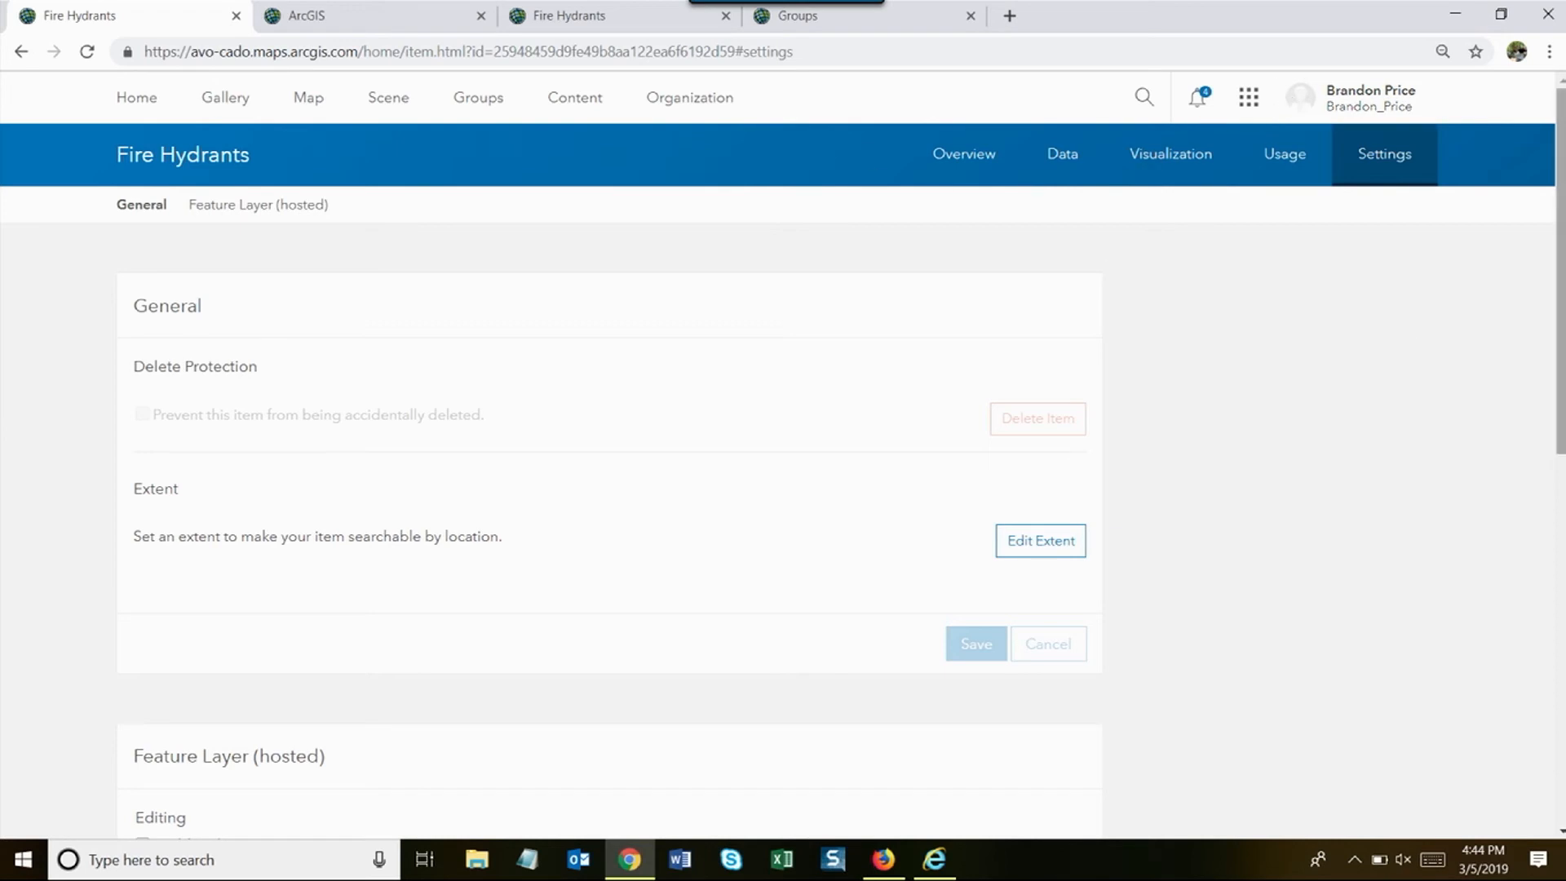
scroll(1363, 613, down, 1)
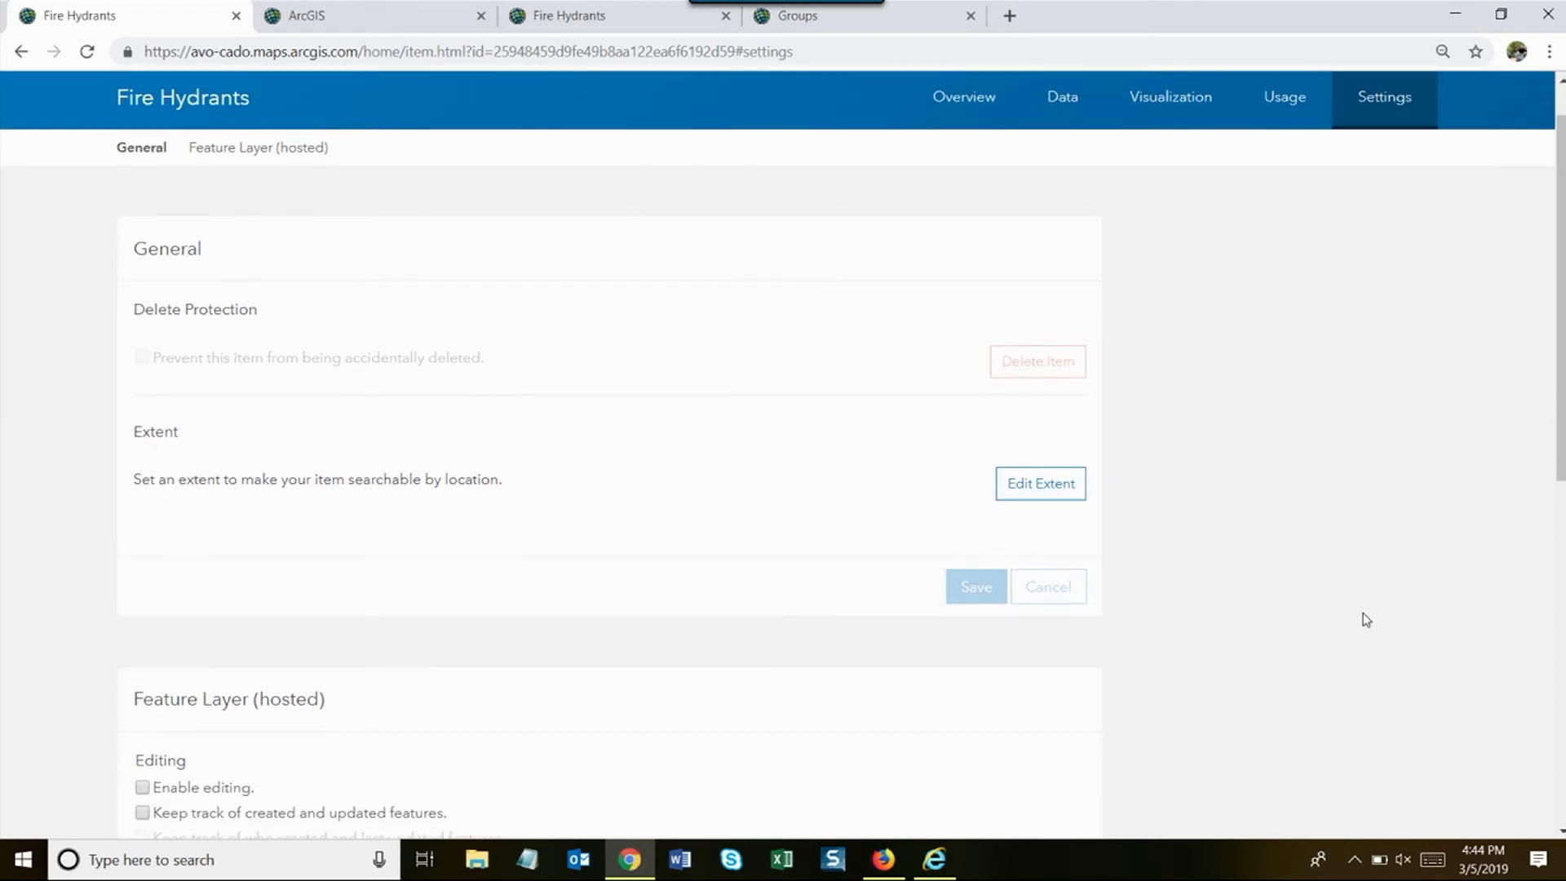
scroll(1366, 620, up, 1)
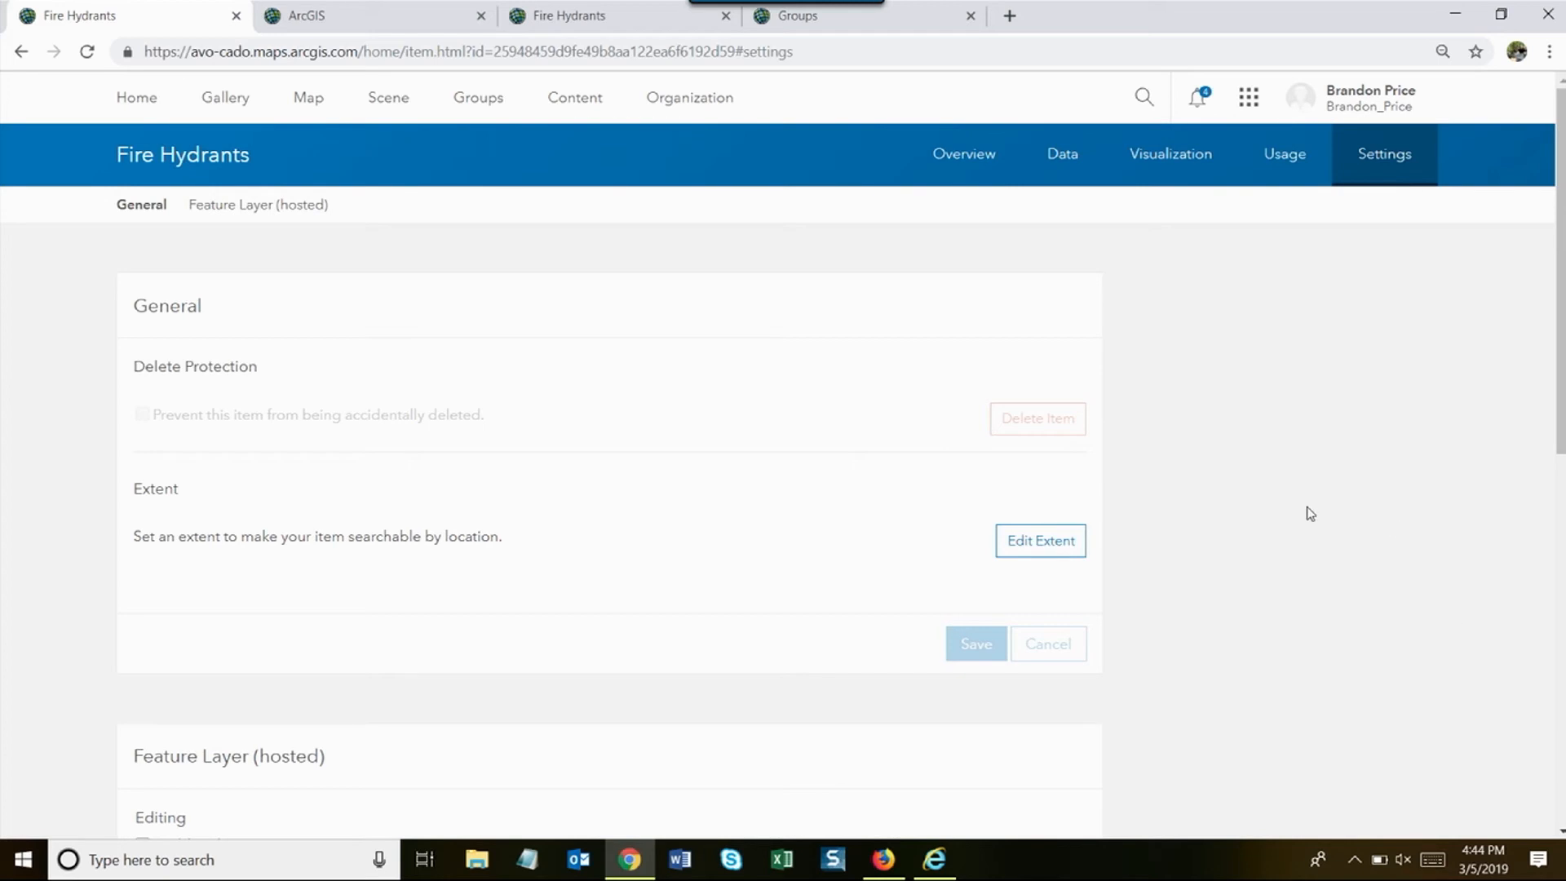
click(475, 111)
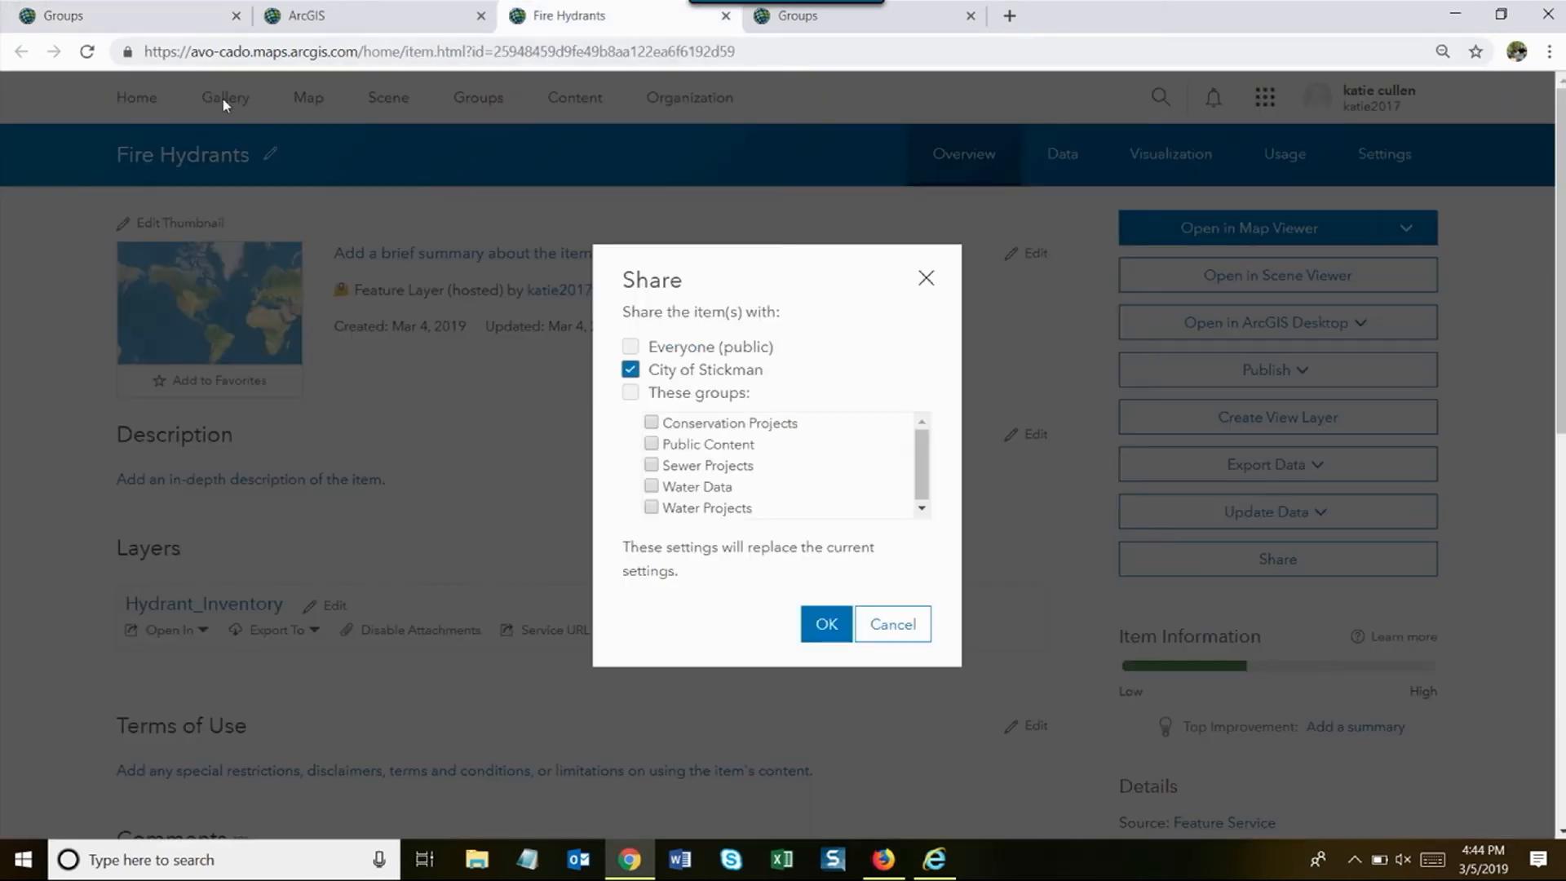
- Close the share options without changes and start a new group from the Groups page
click(927, 279)
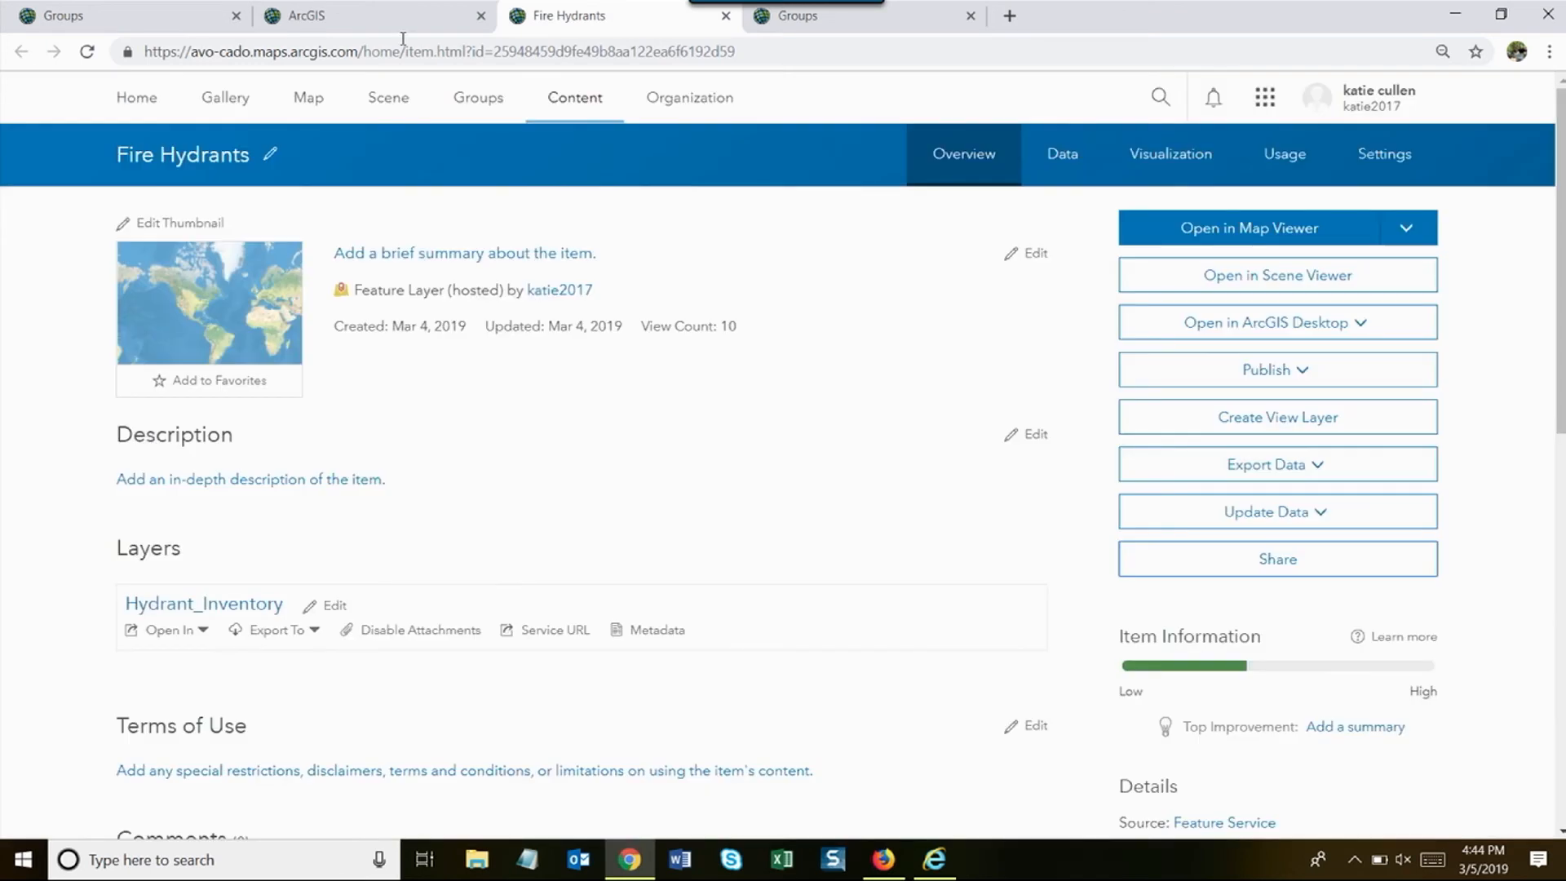
click(185, 23)
click(285, 225)
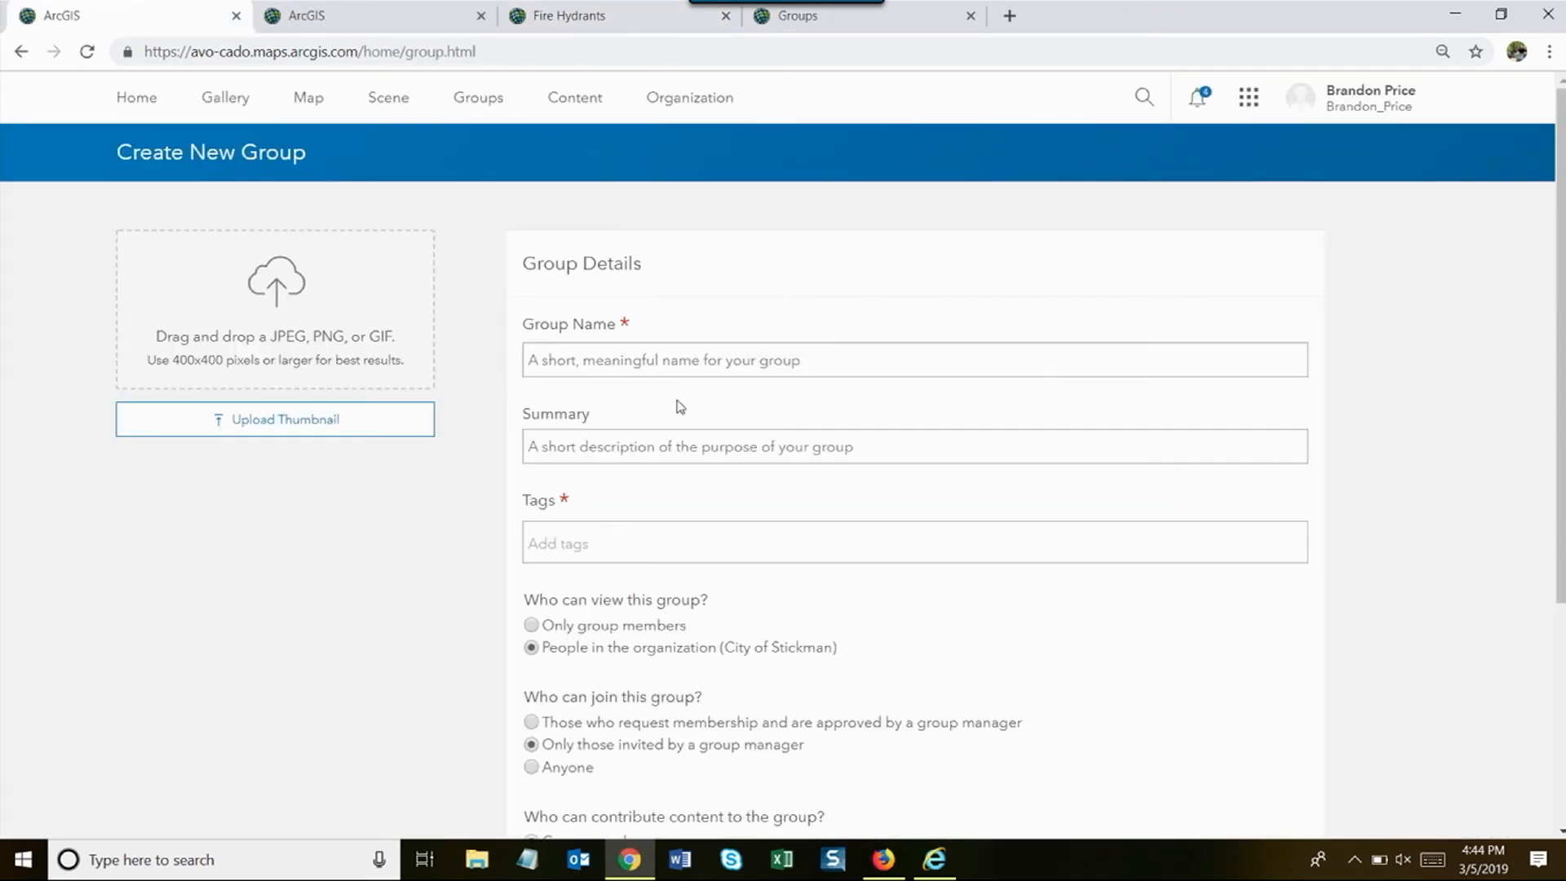
scroll(689, 410, down, 2)
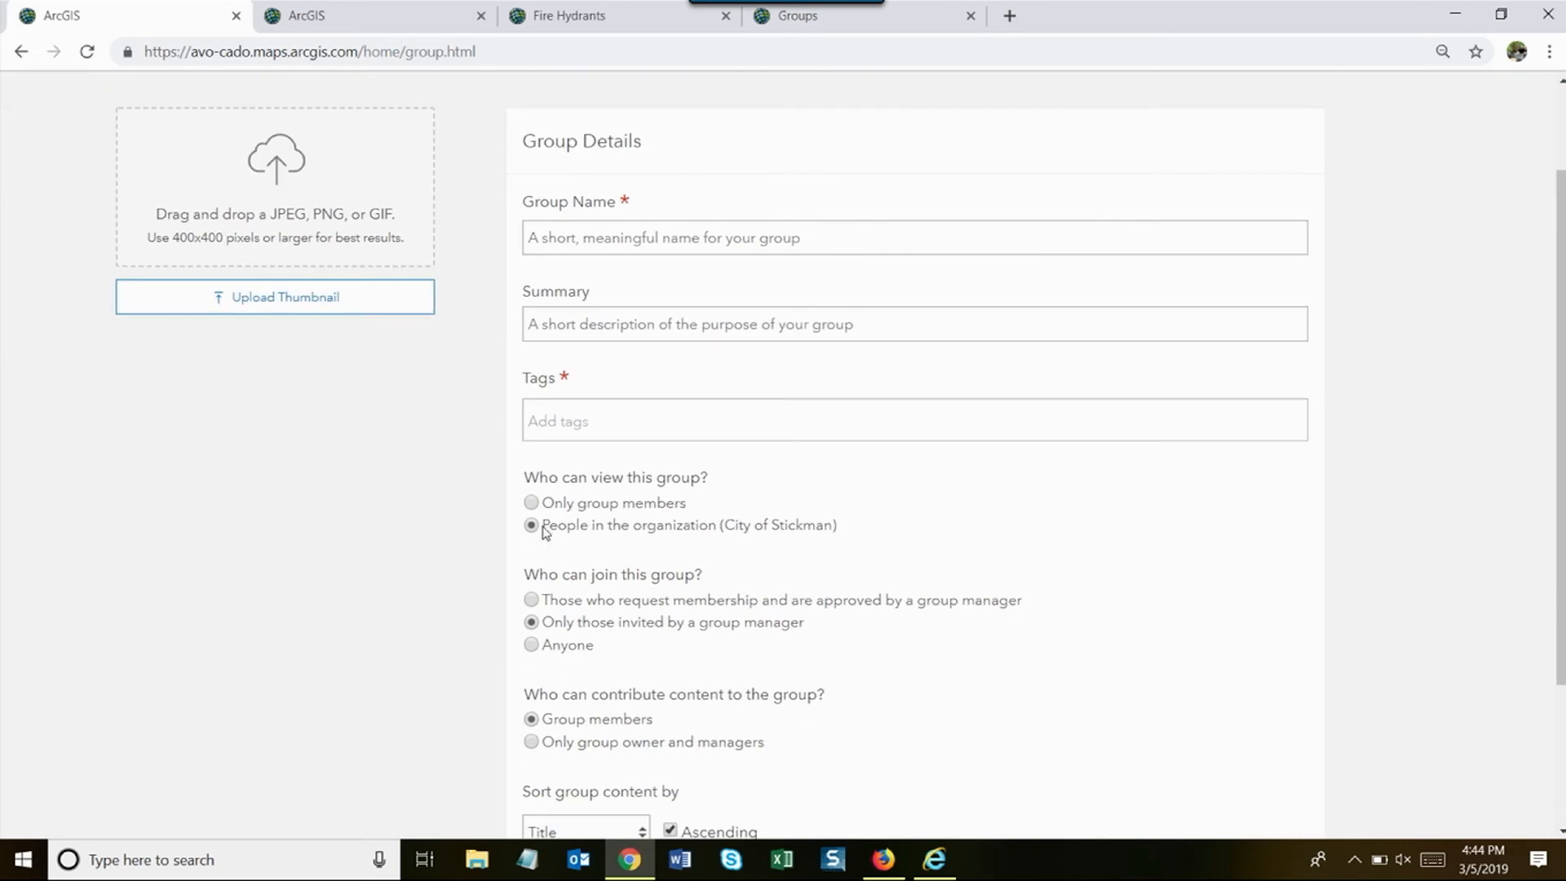
- Name the group Emergency Management with the summary 'emergency managment'
click(578, 255)
text(Emergency Management)
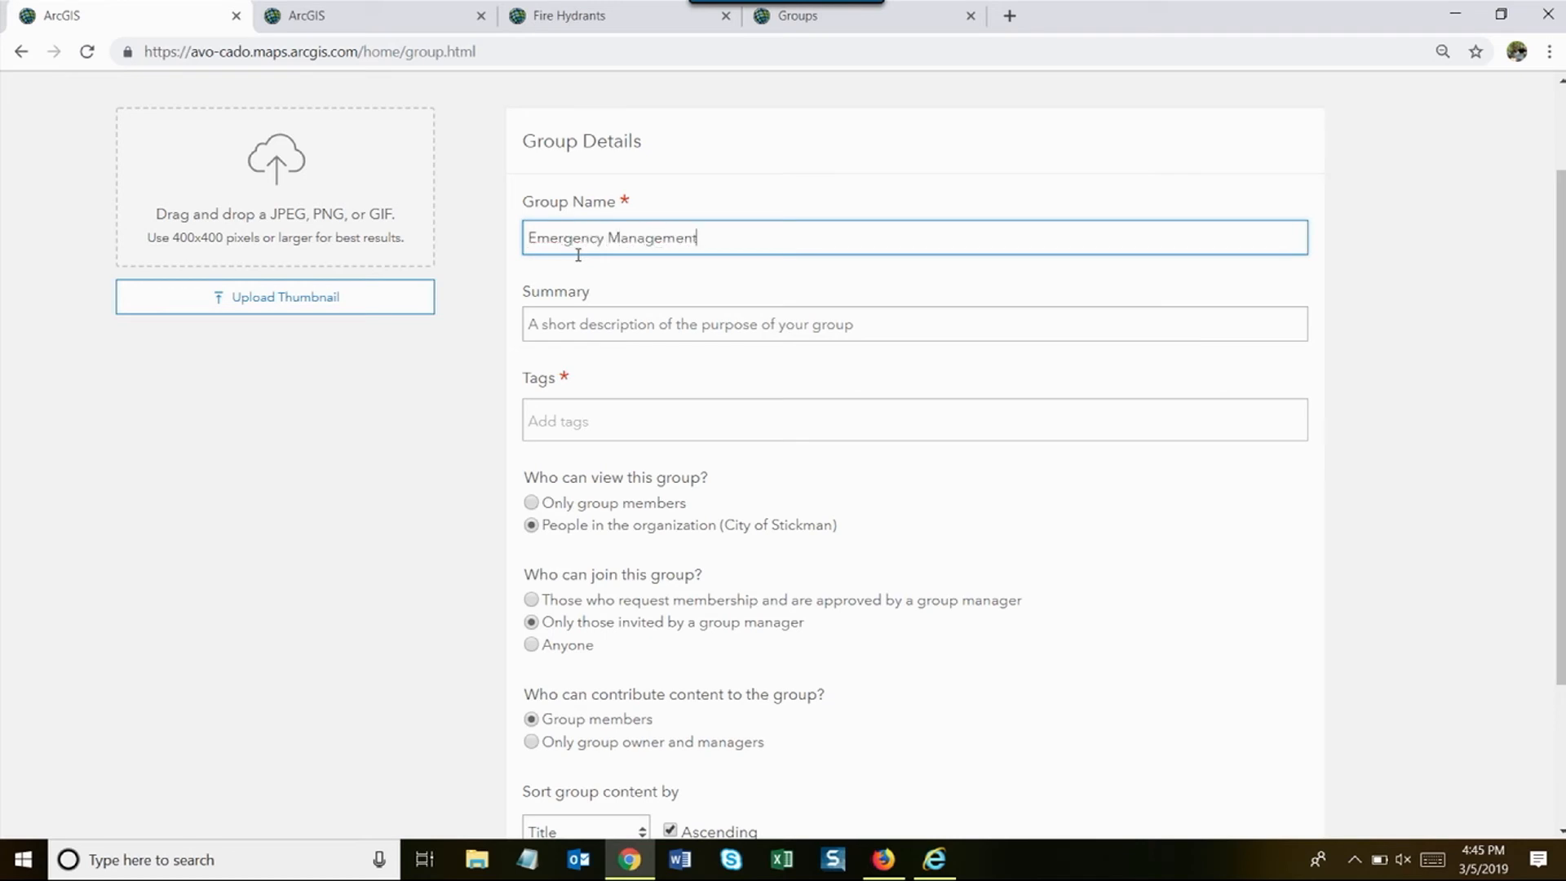
click(618, 327)
text(emer)
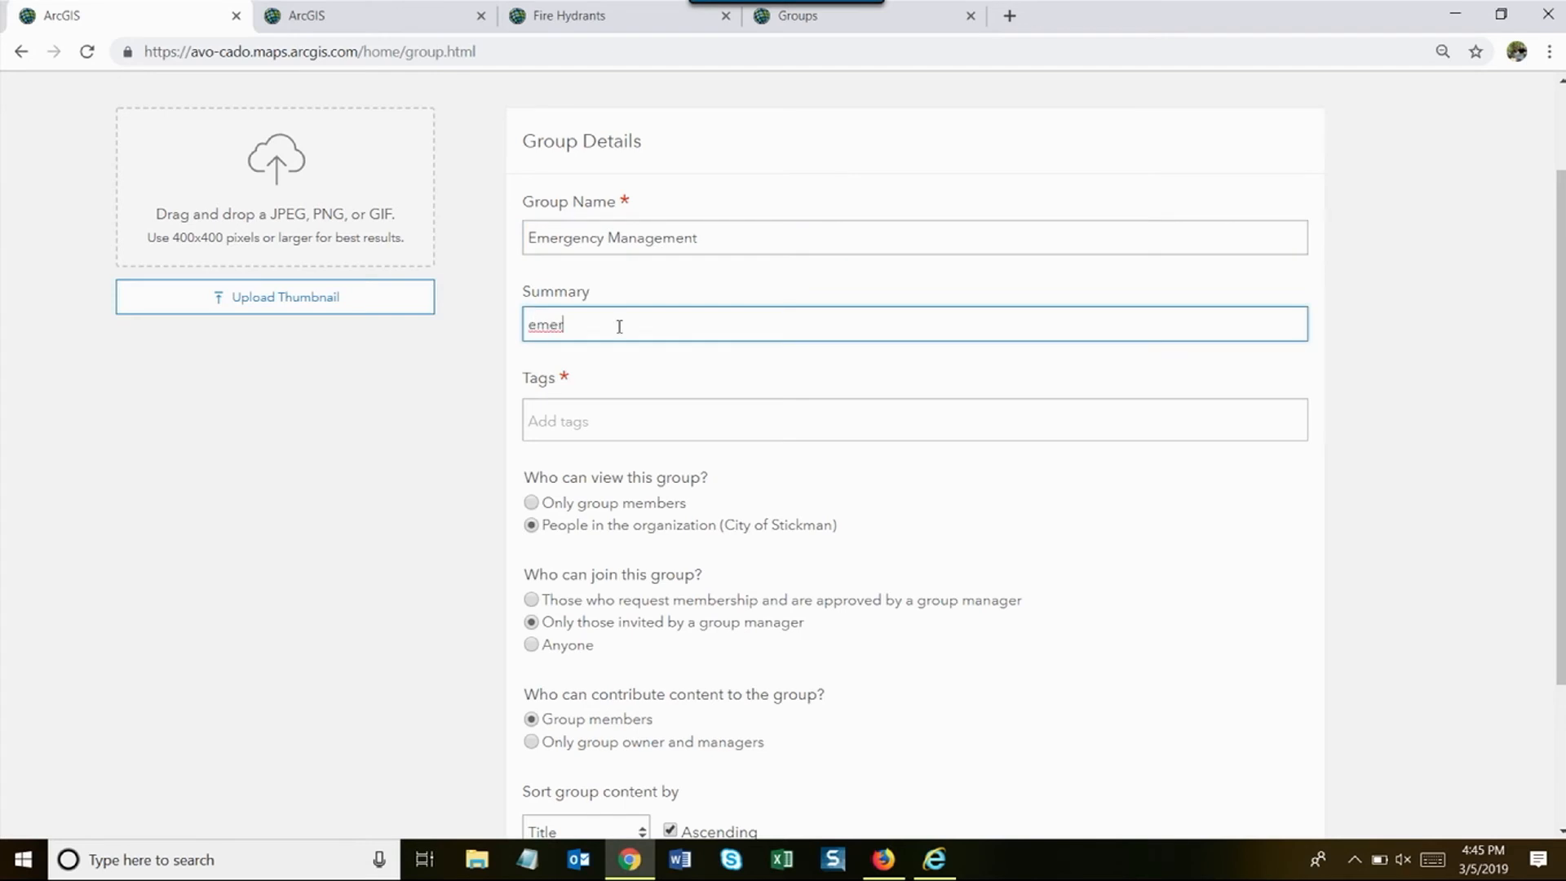
text(gency em)
text(mana)
- Add the tag EM and make the group viewable only by group members
click(585, 416)
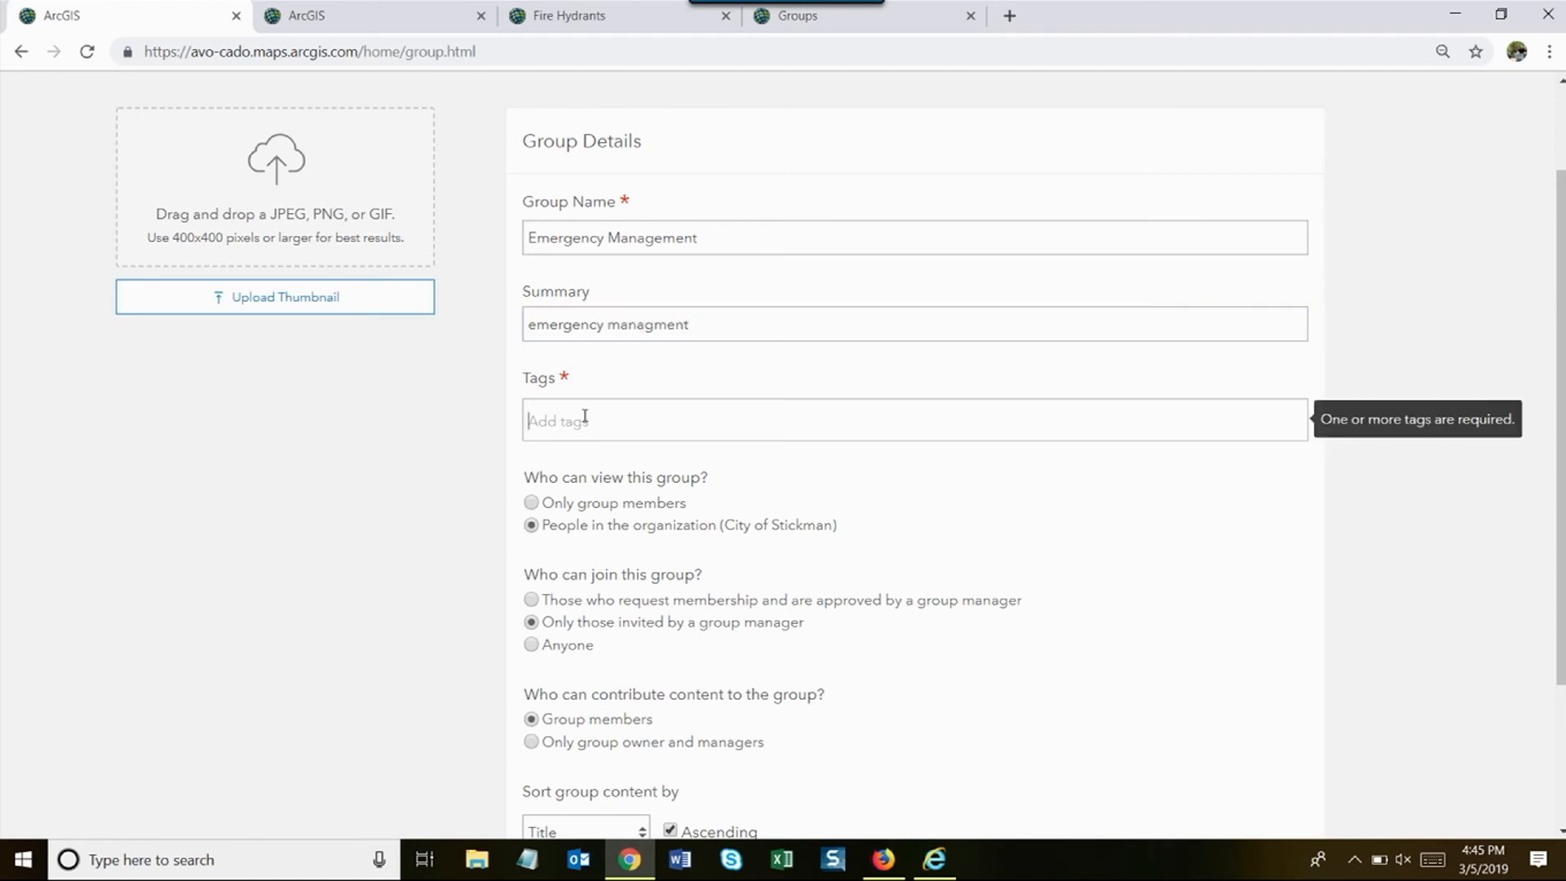
text(EM)
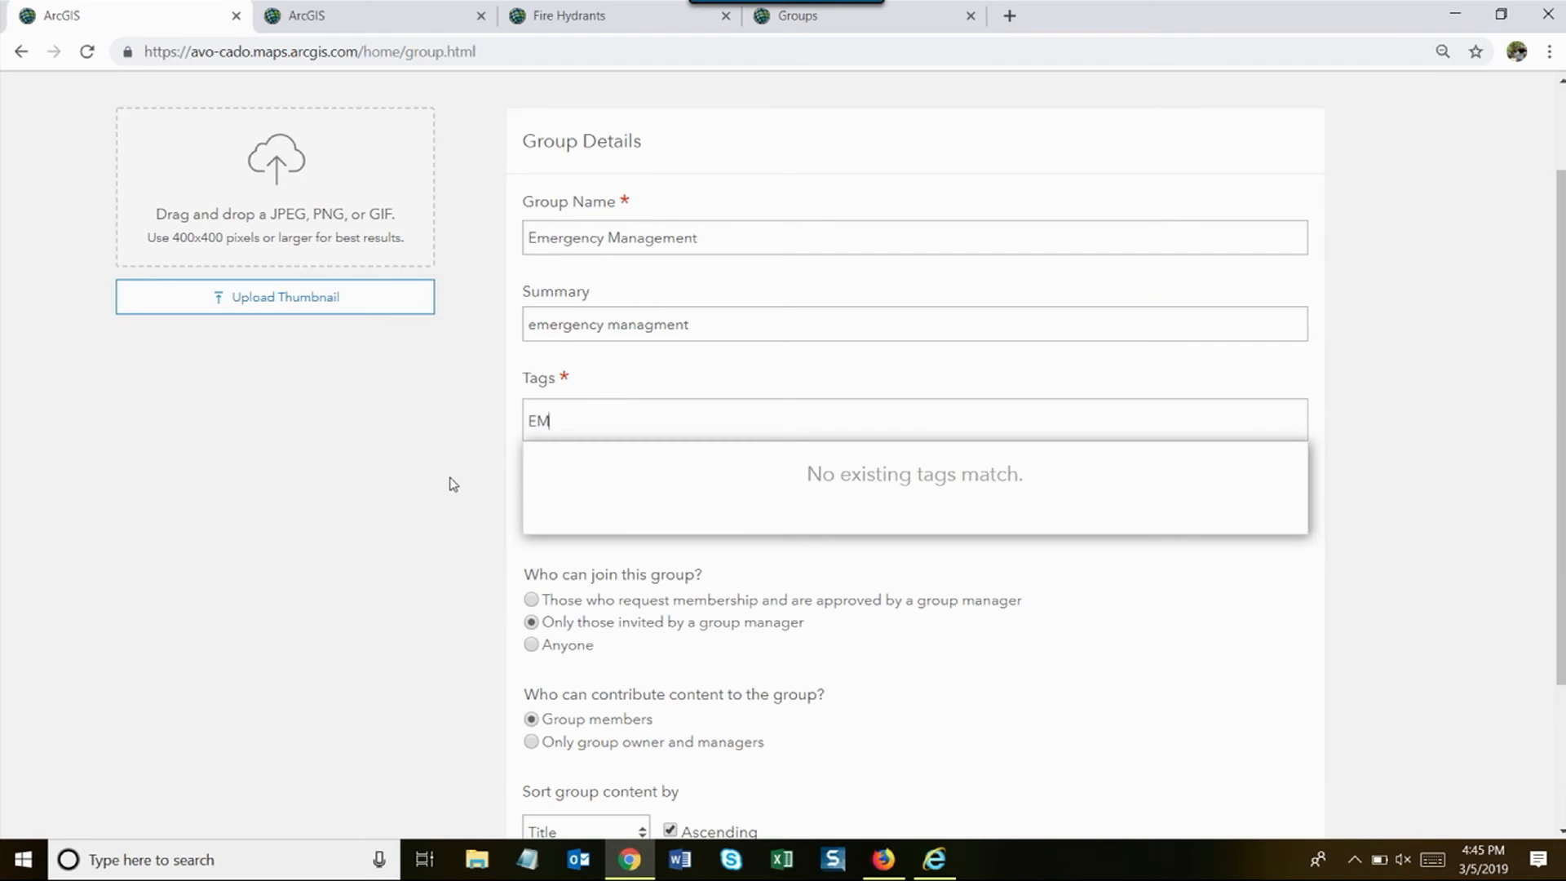
key(Return)
scroll(709, 653, down, 3)
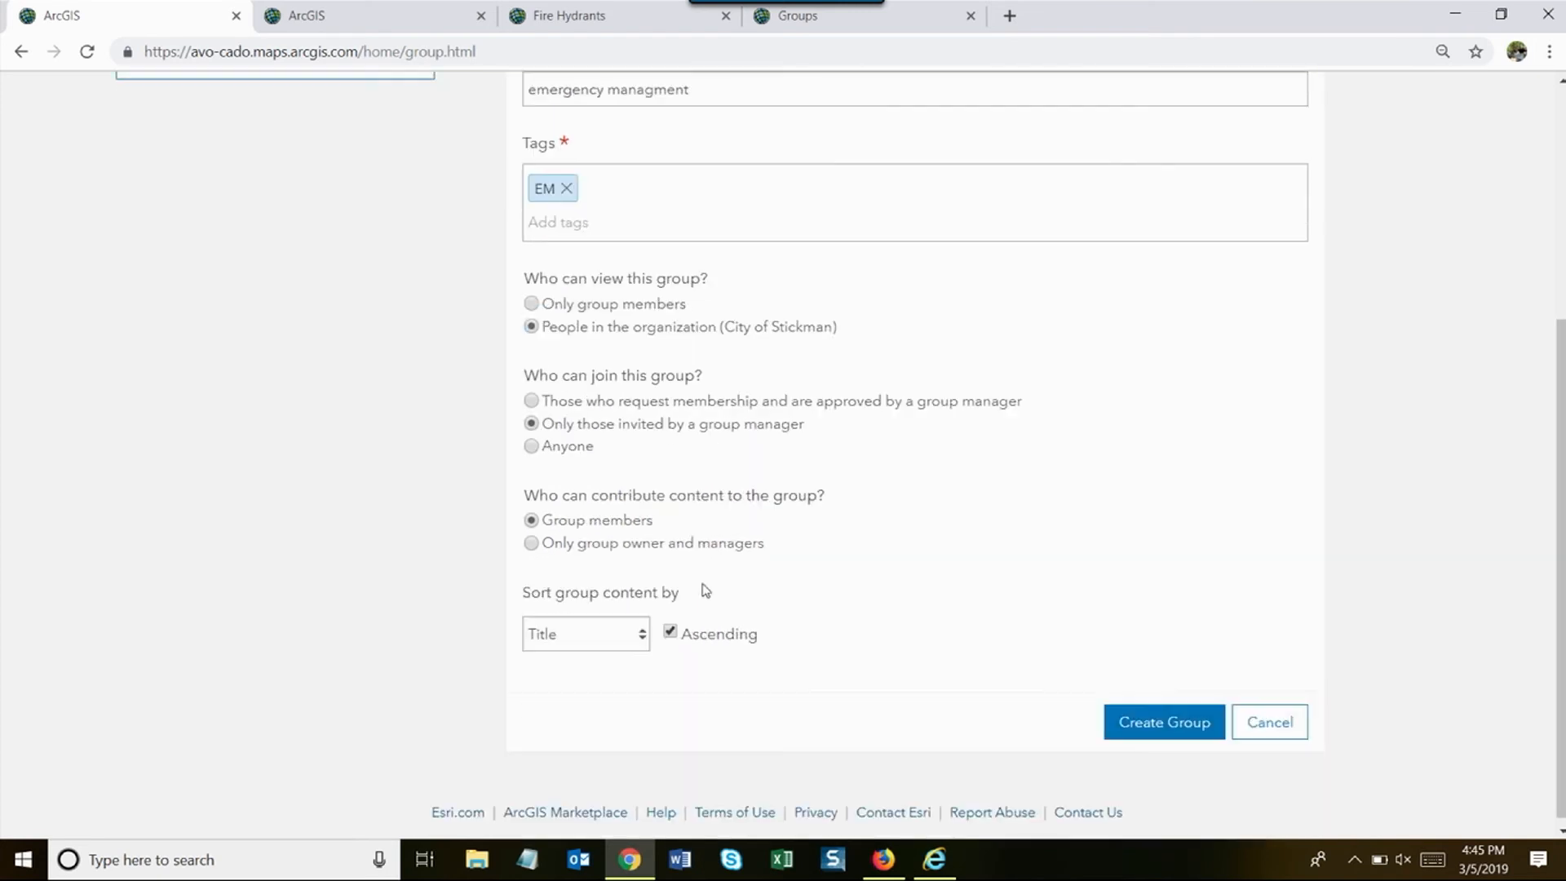
click(531, 304)
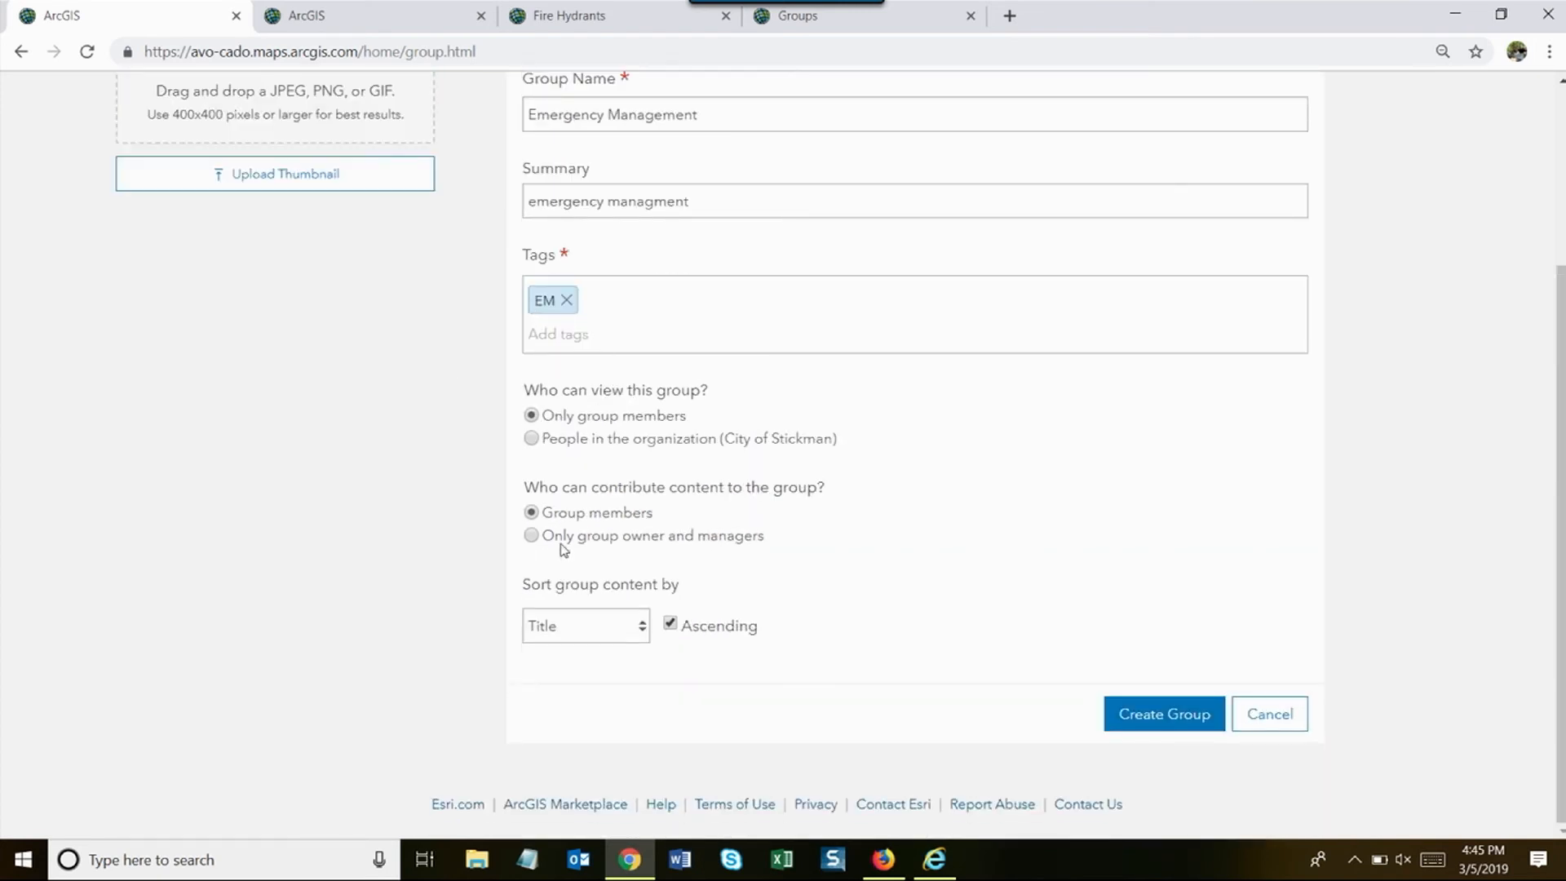
scroll(563, 550, up, 2)
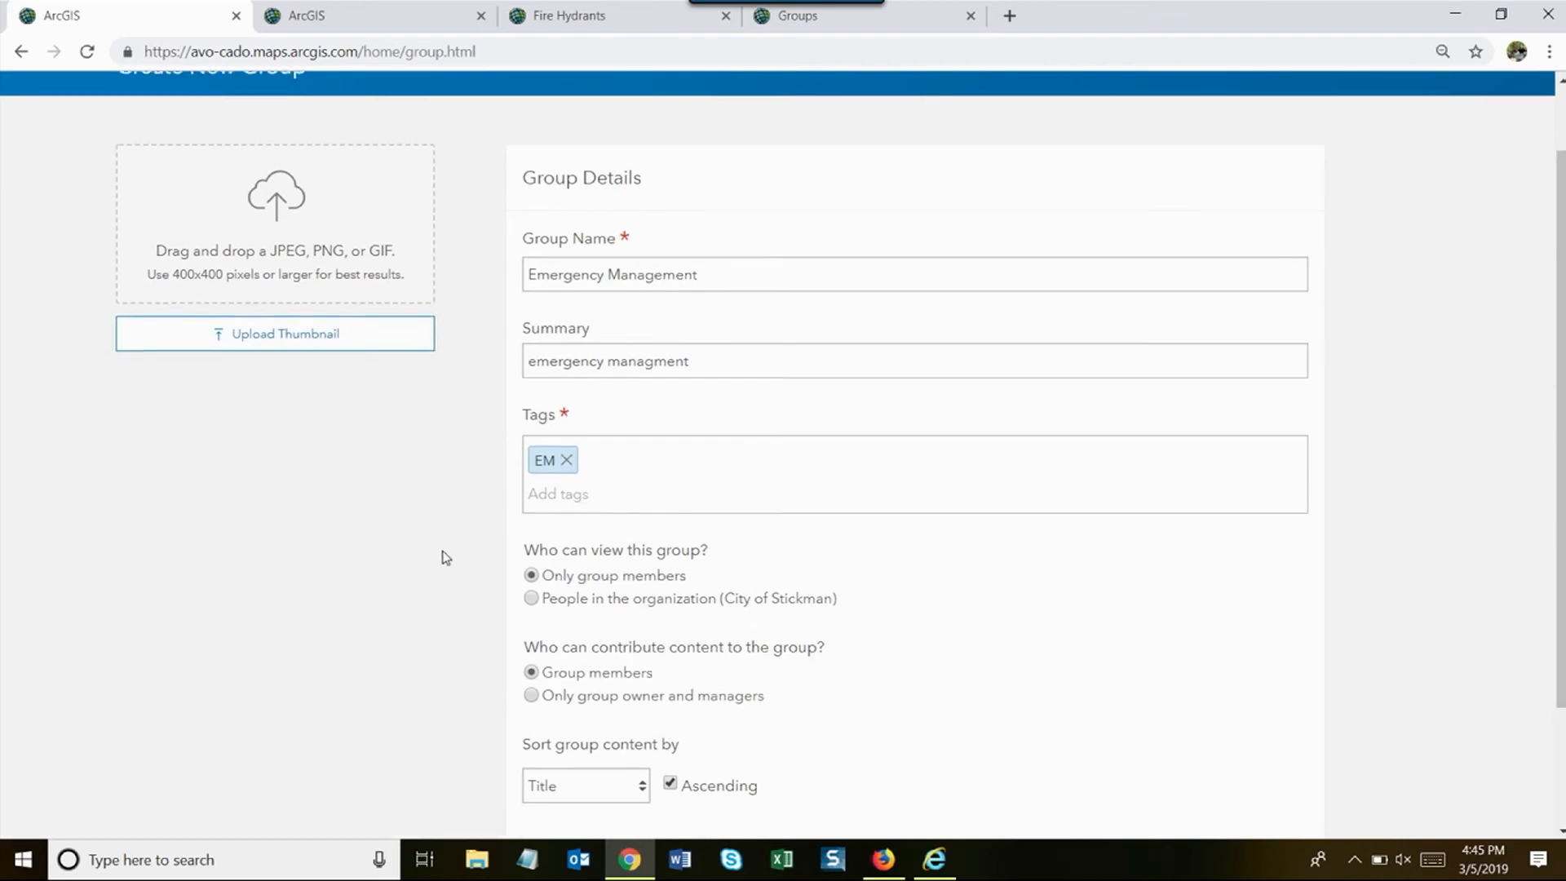
scroll(446, 558, up, 1)
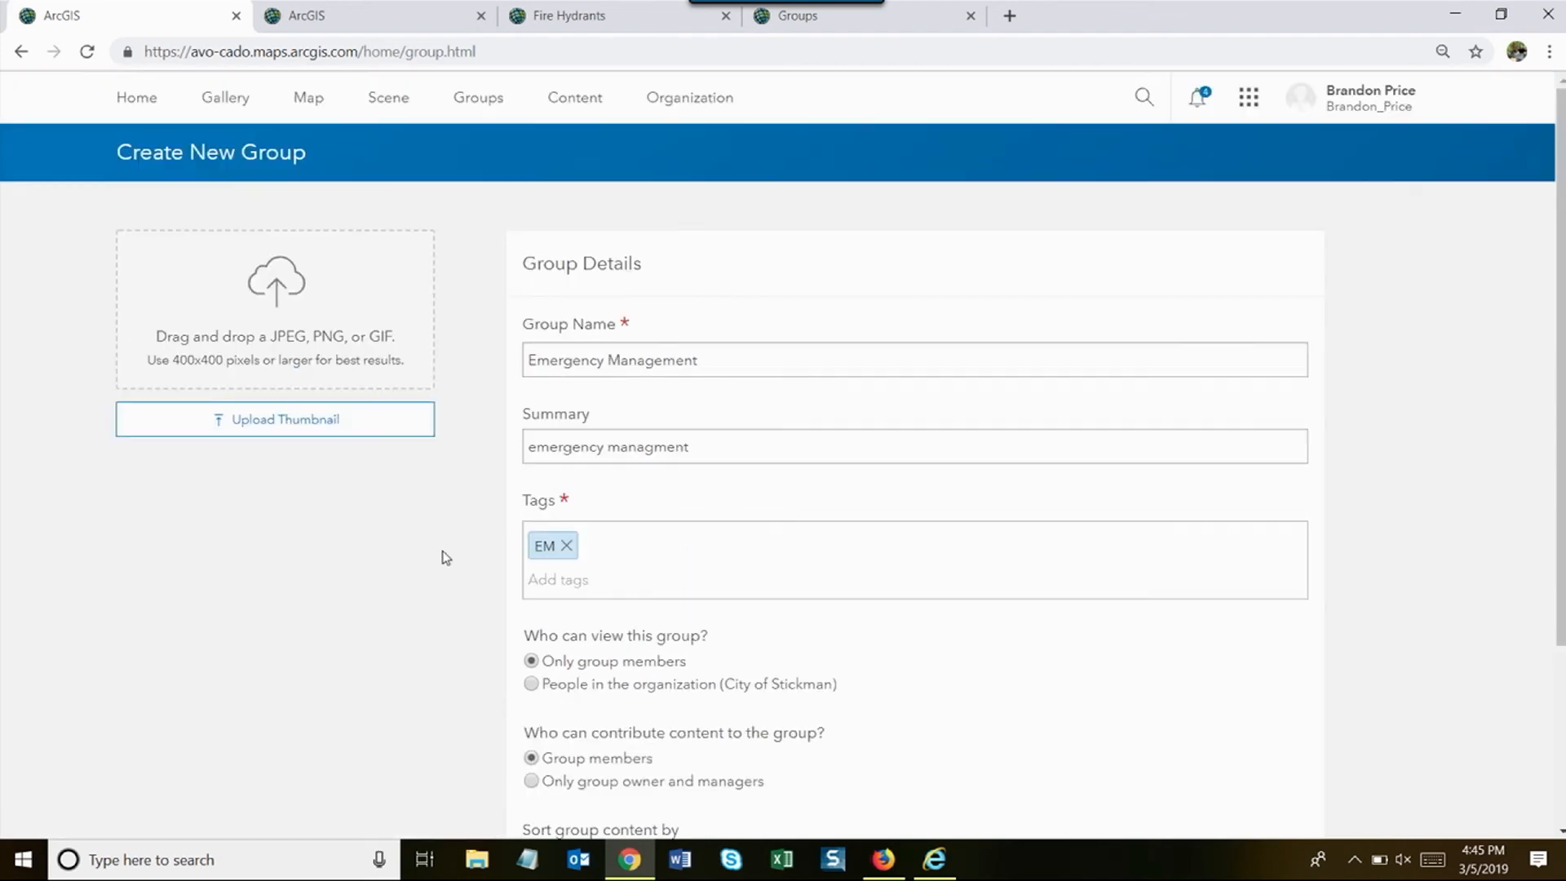
click(1402, 105)
- Sign in as the second organization account with its password, leaving the unsaved group form
click(1155, 413)
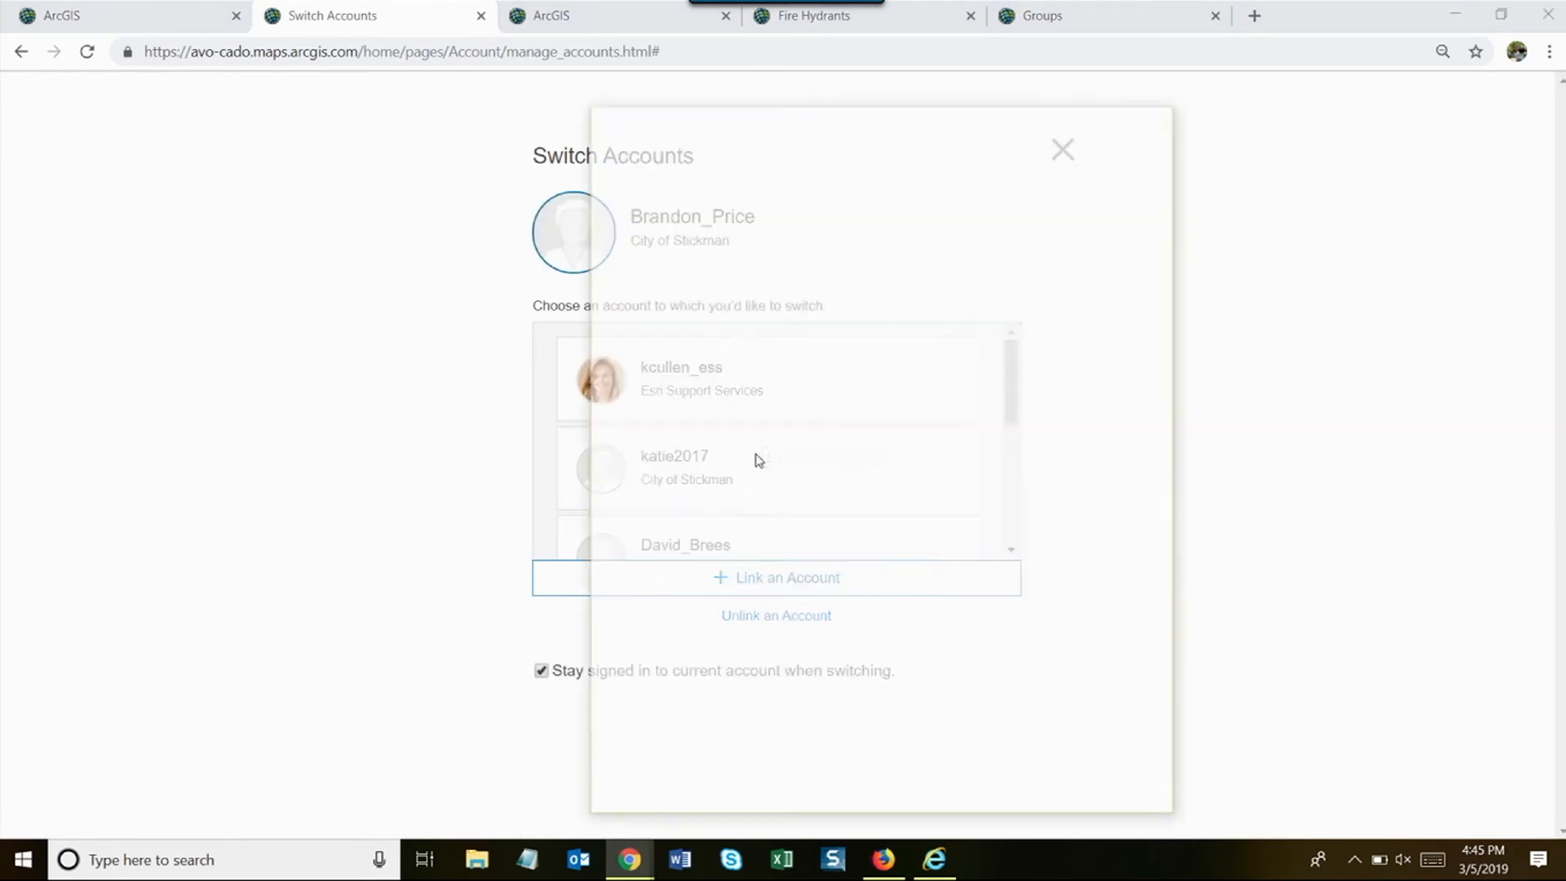
click(759, 460)
text(•••)
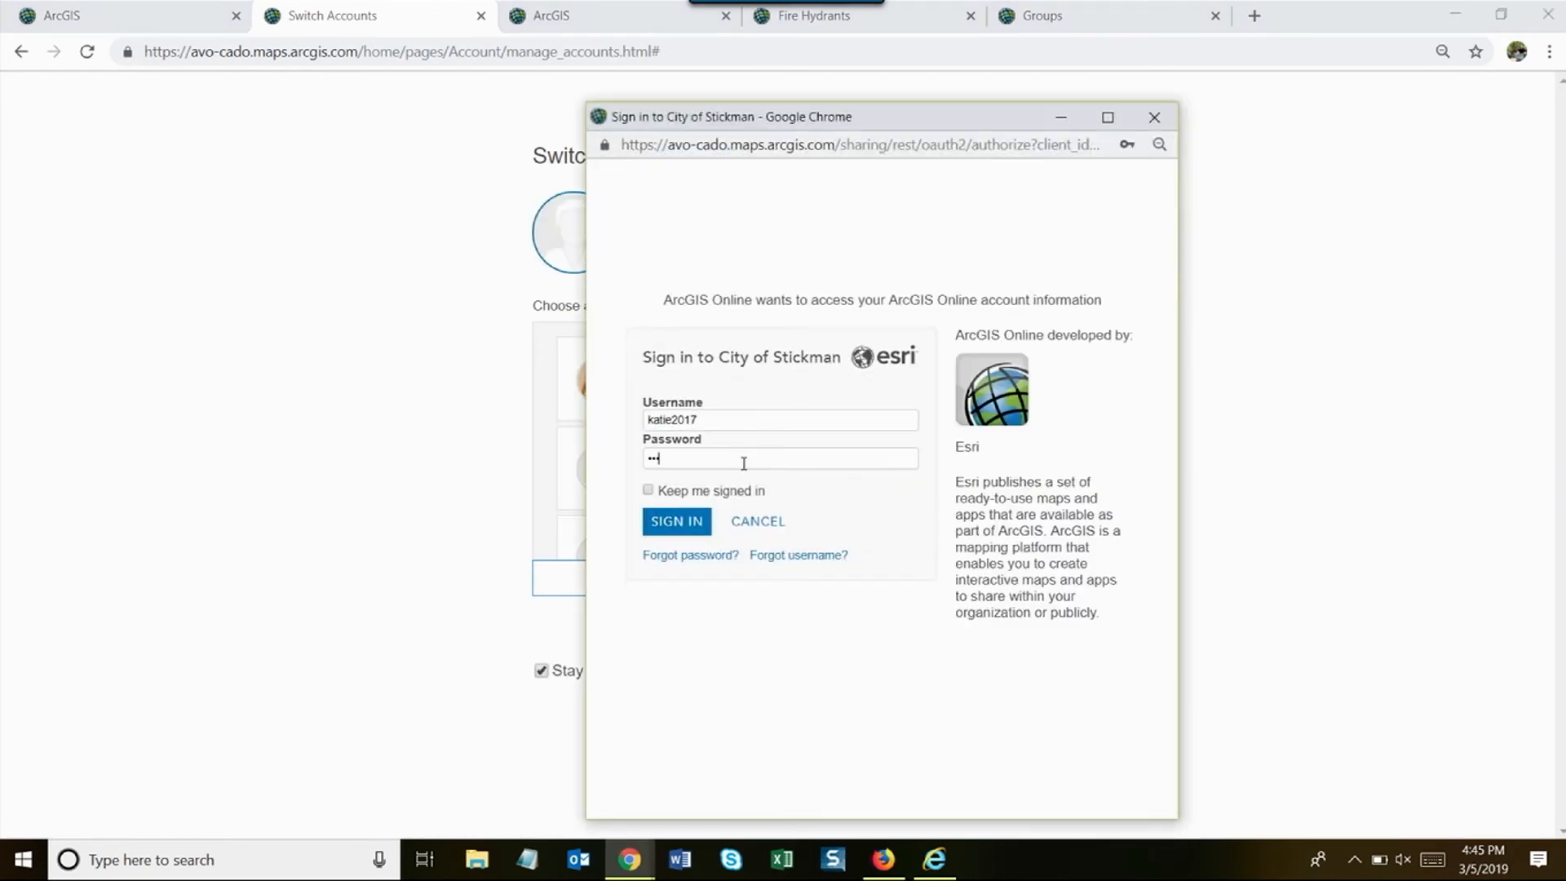
text(••)
key(Return)
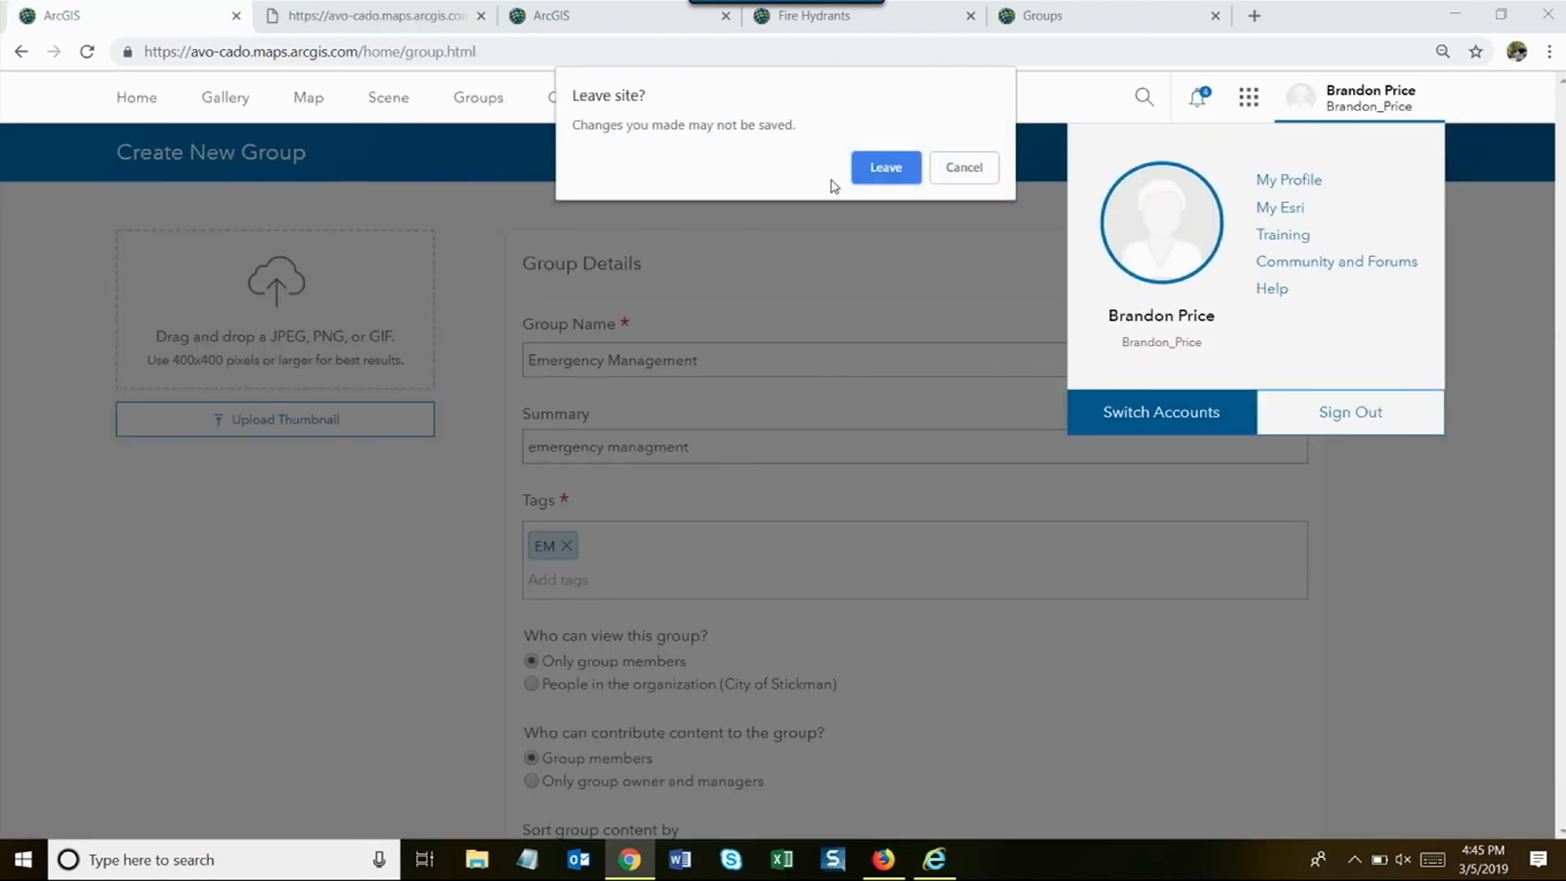
click(886, 167)
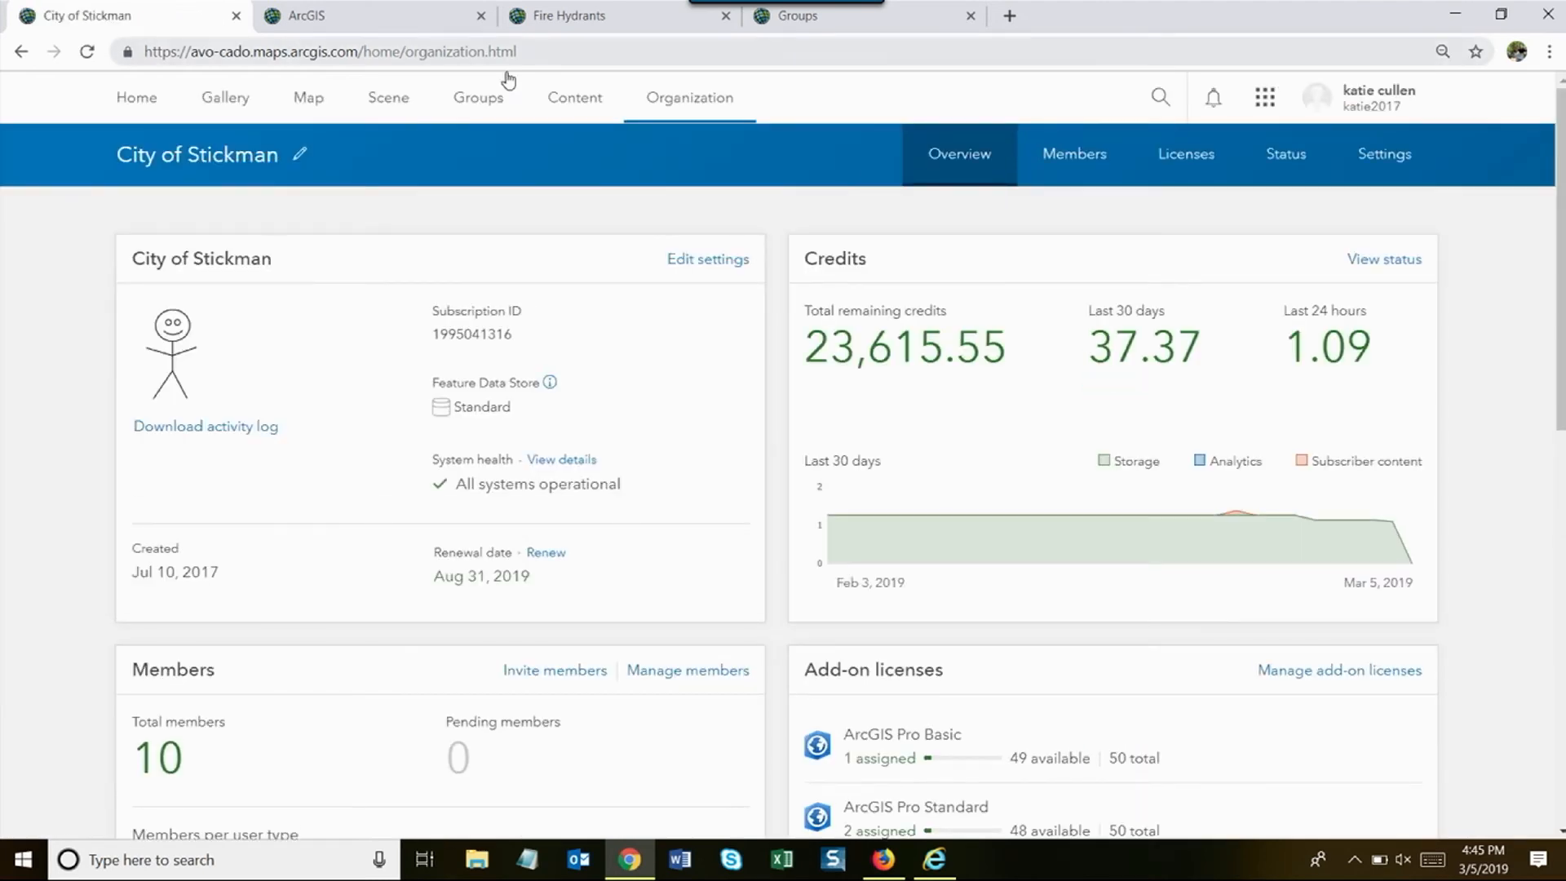
- Start a new group named Emergency Management with the summary Emergency Management
click(481, 99)
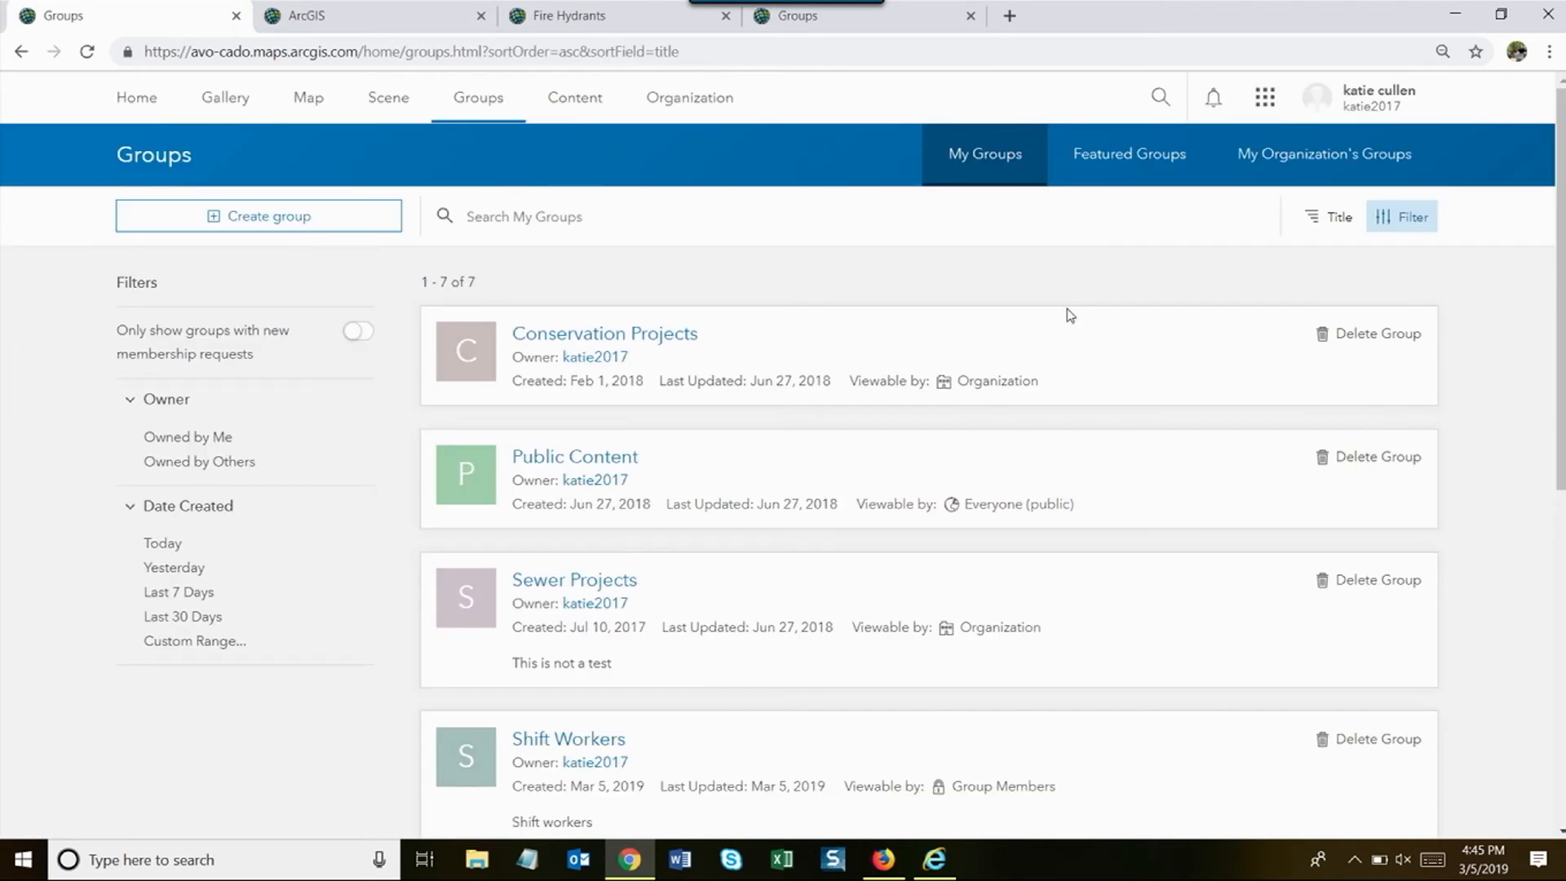
click(238, 226)
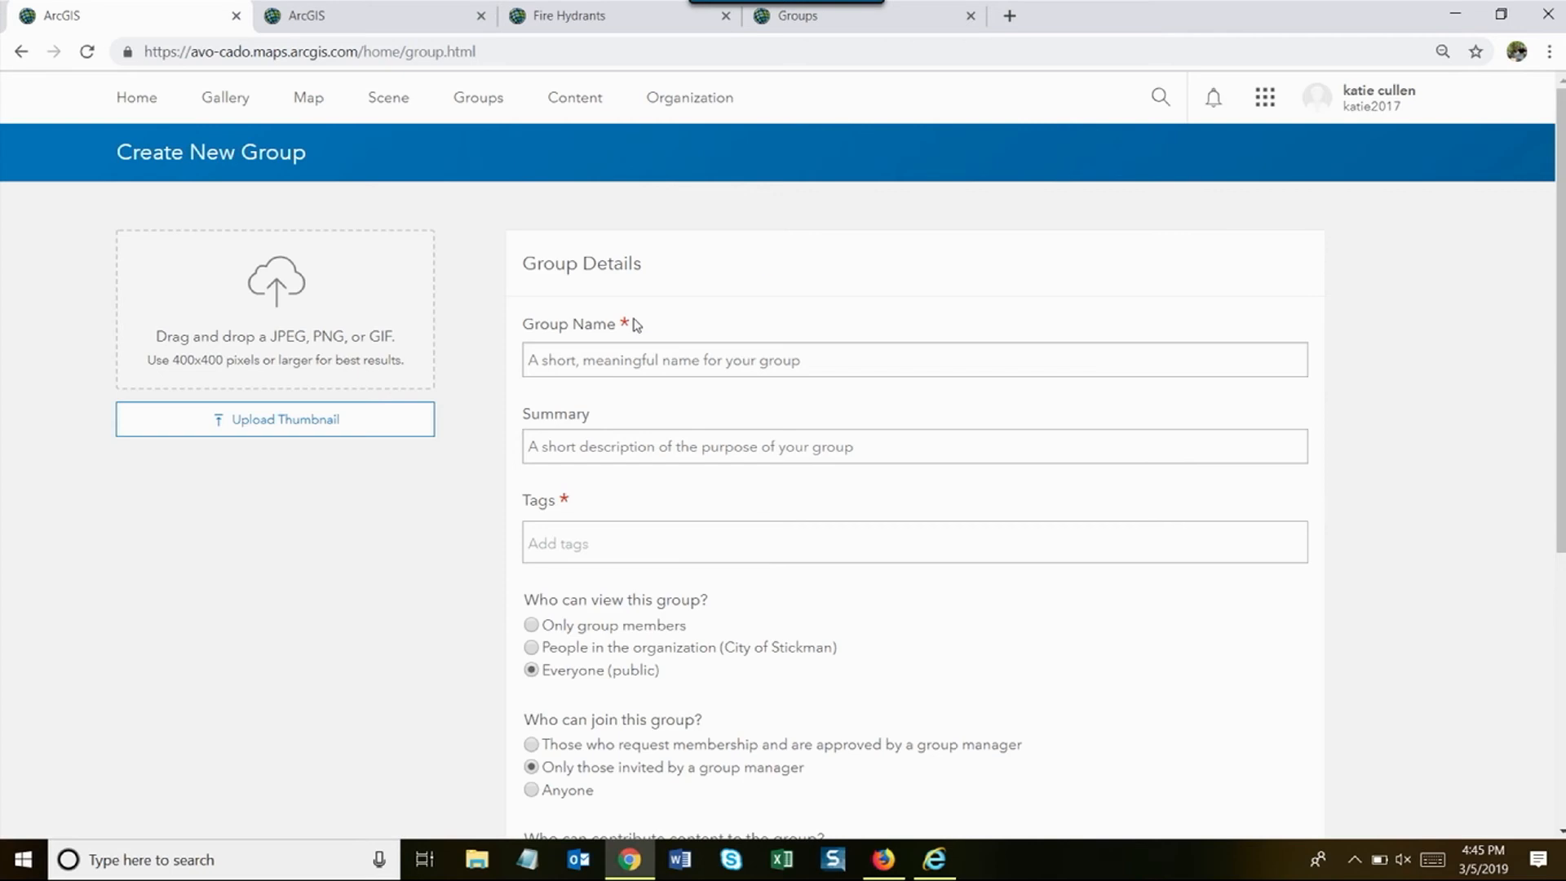
click(627, 347)
text(Emerge)
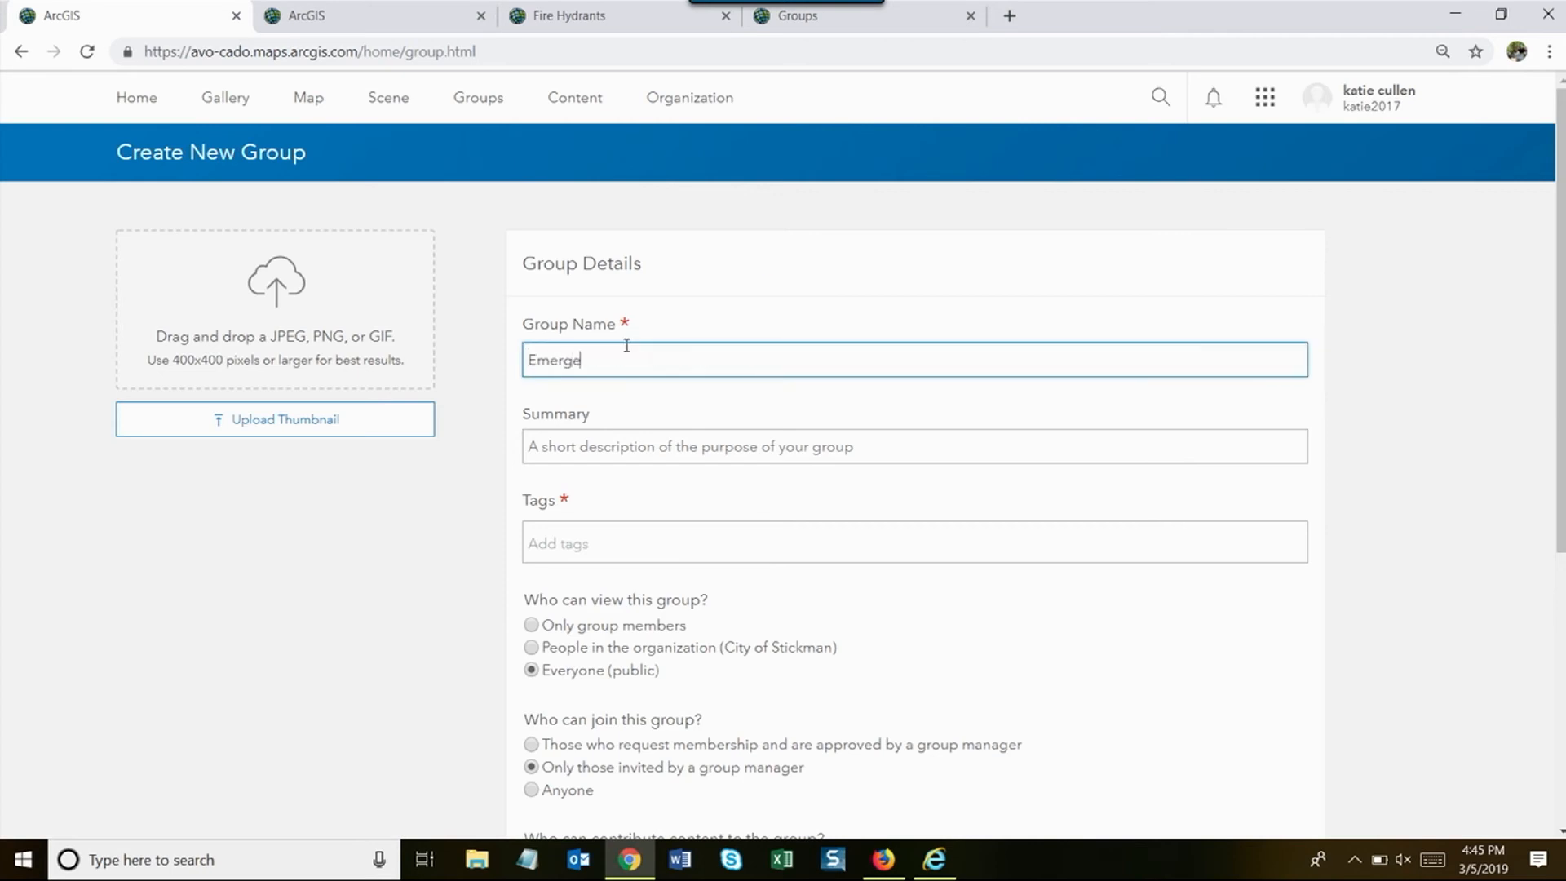
text(ncy Management)
click(641, 440)
text(Em)
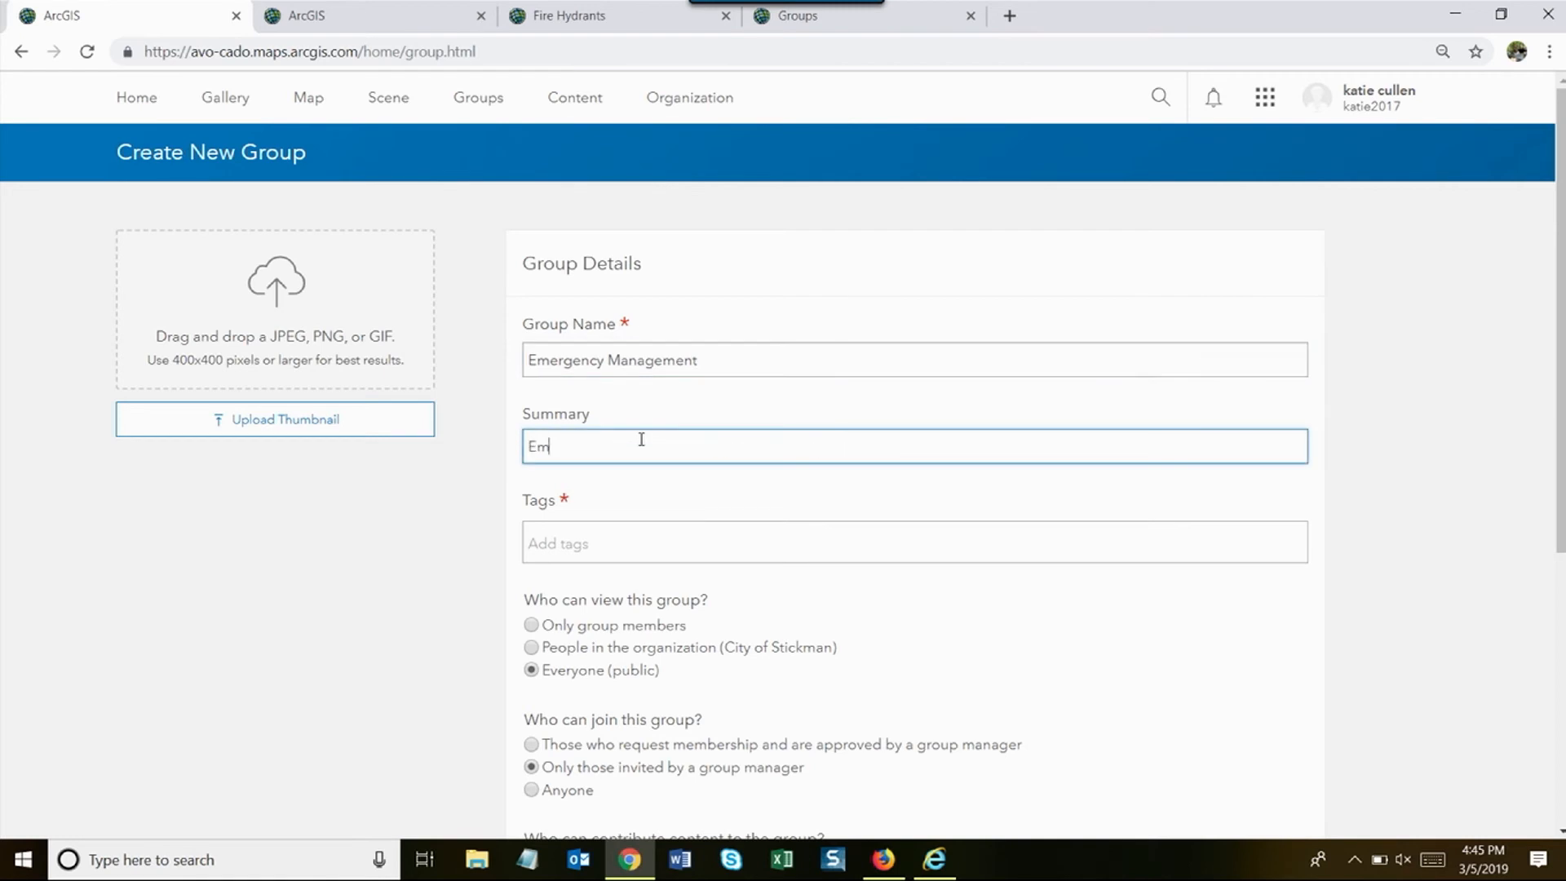
text(ergencu)
text( Management)
- Tag the group Emergency Management and restrict viewing to group members only
click(633, 534)
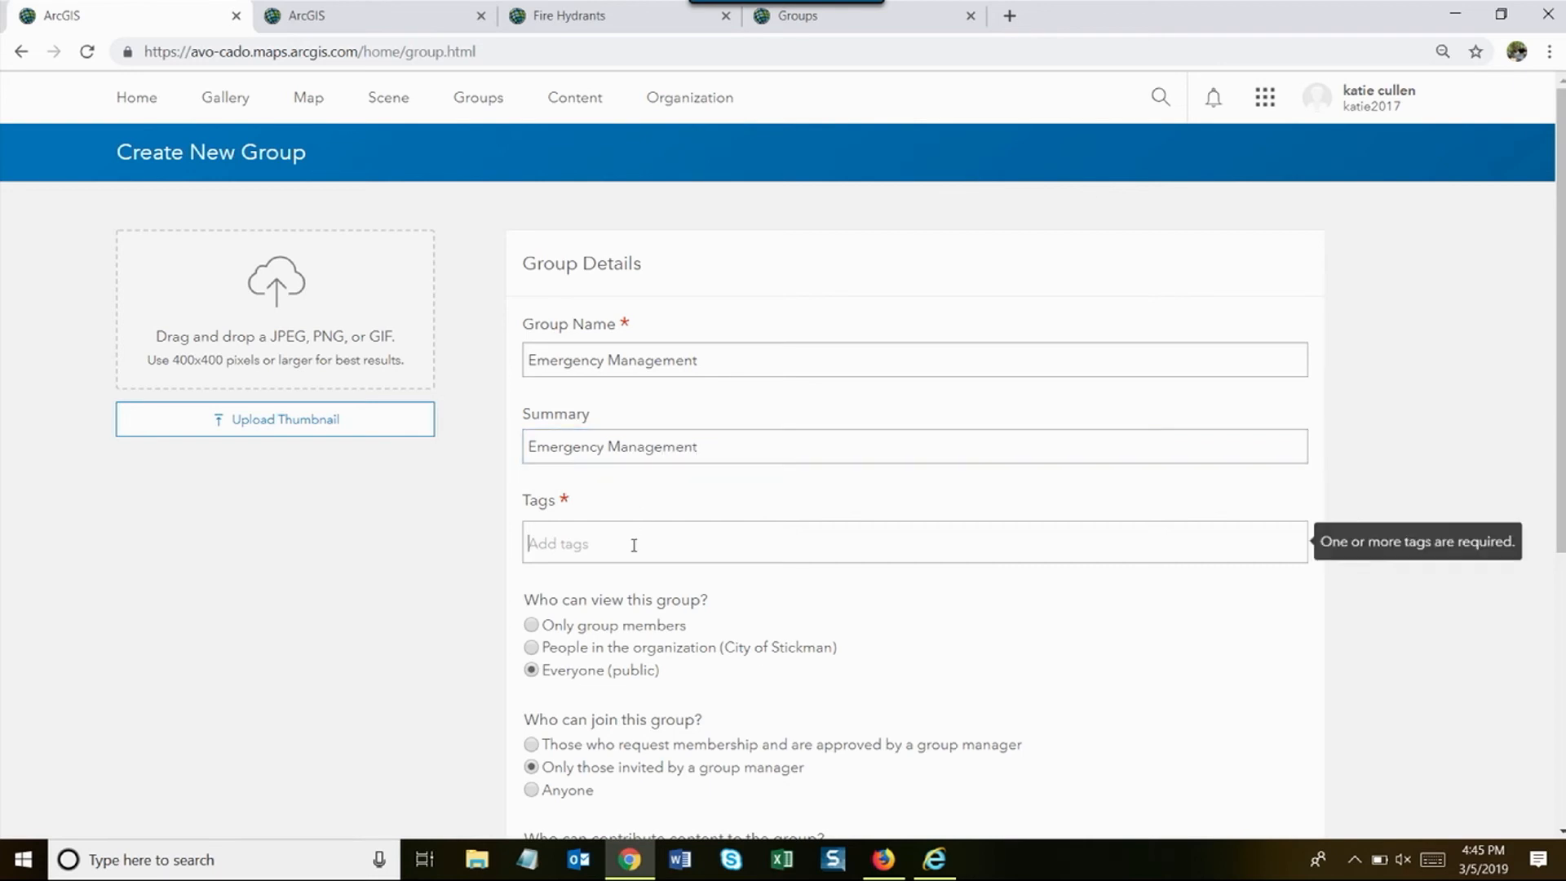
text(Emergencu)
key(BackSpace)
text(y Management)
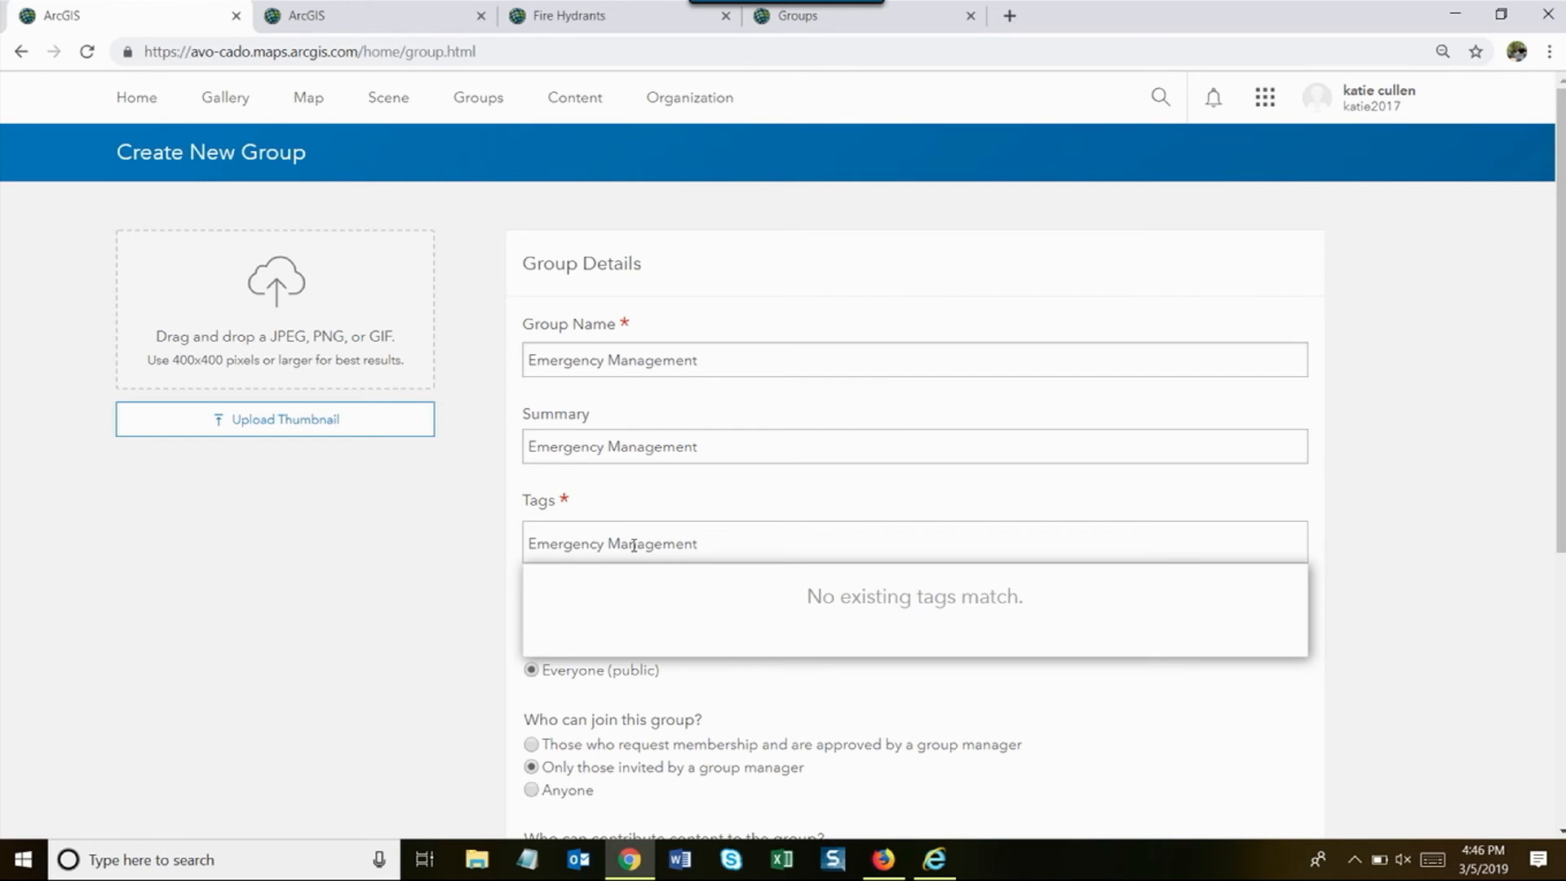
key(Return)
scroll(199, 685, down, 1)
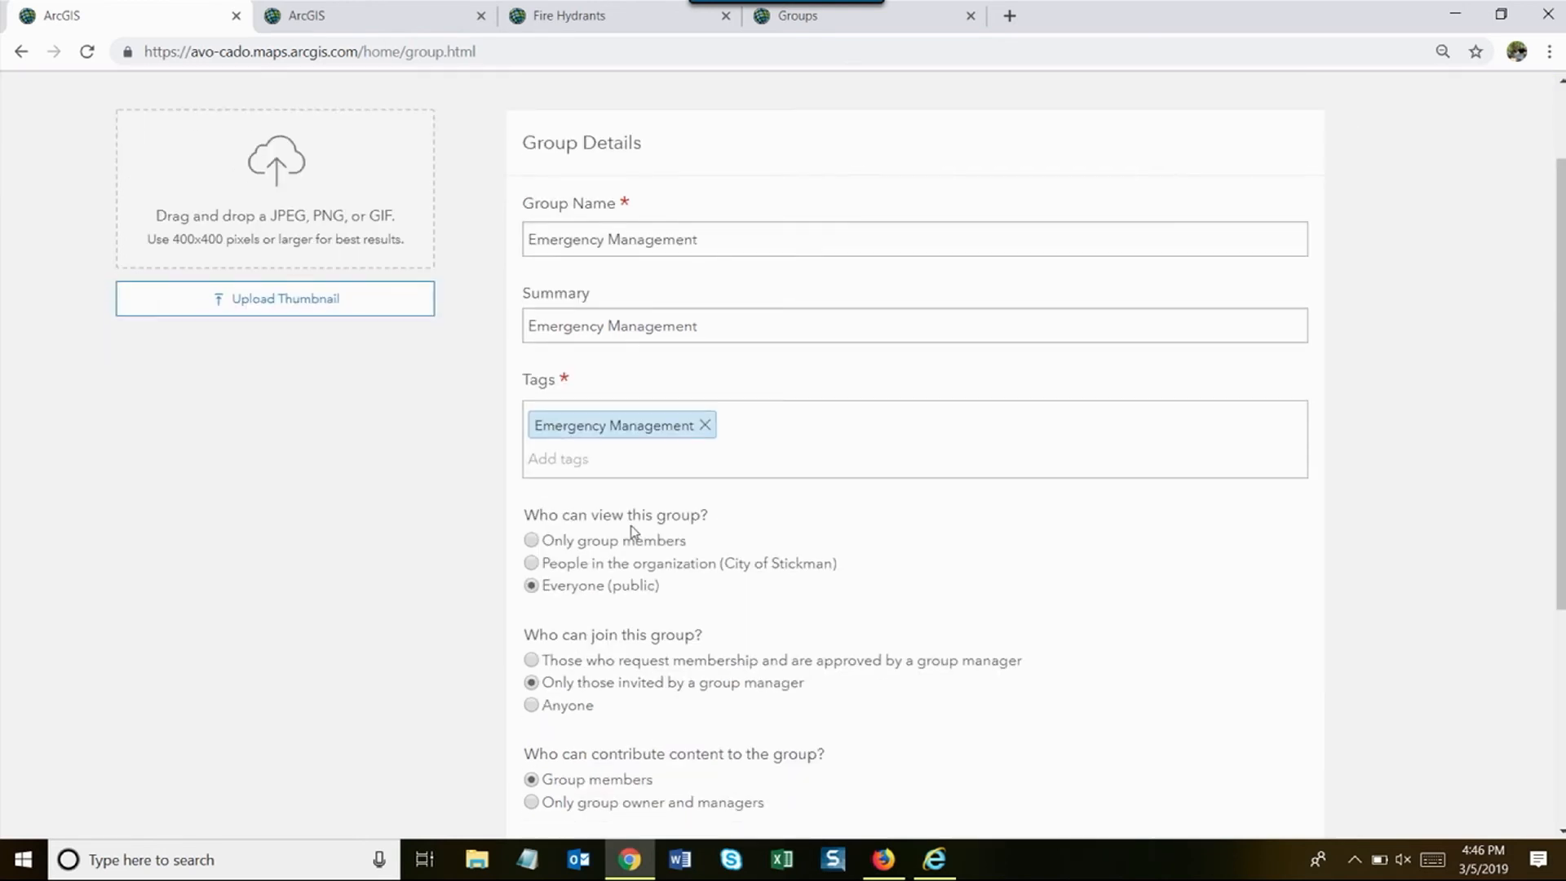
scroll(440, 506, down, 2)
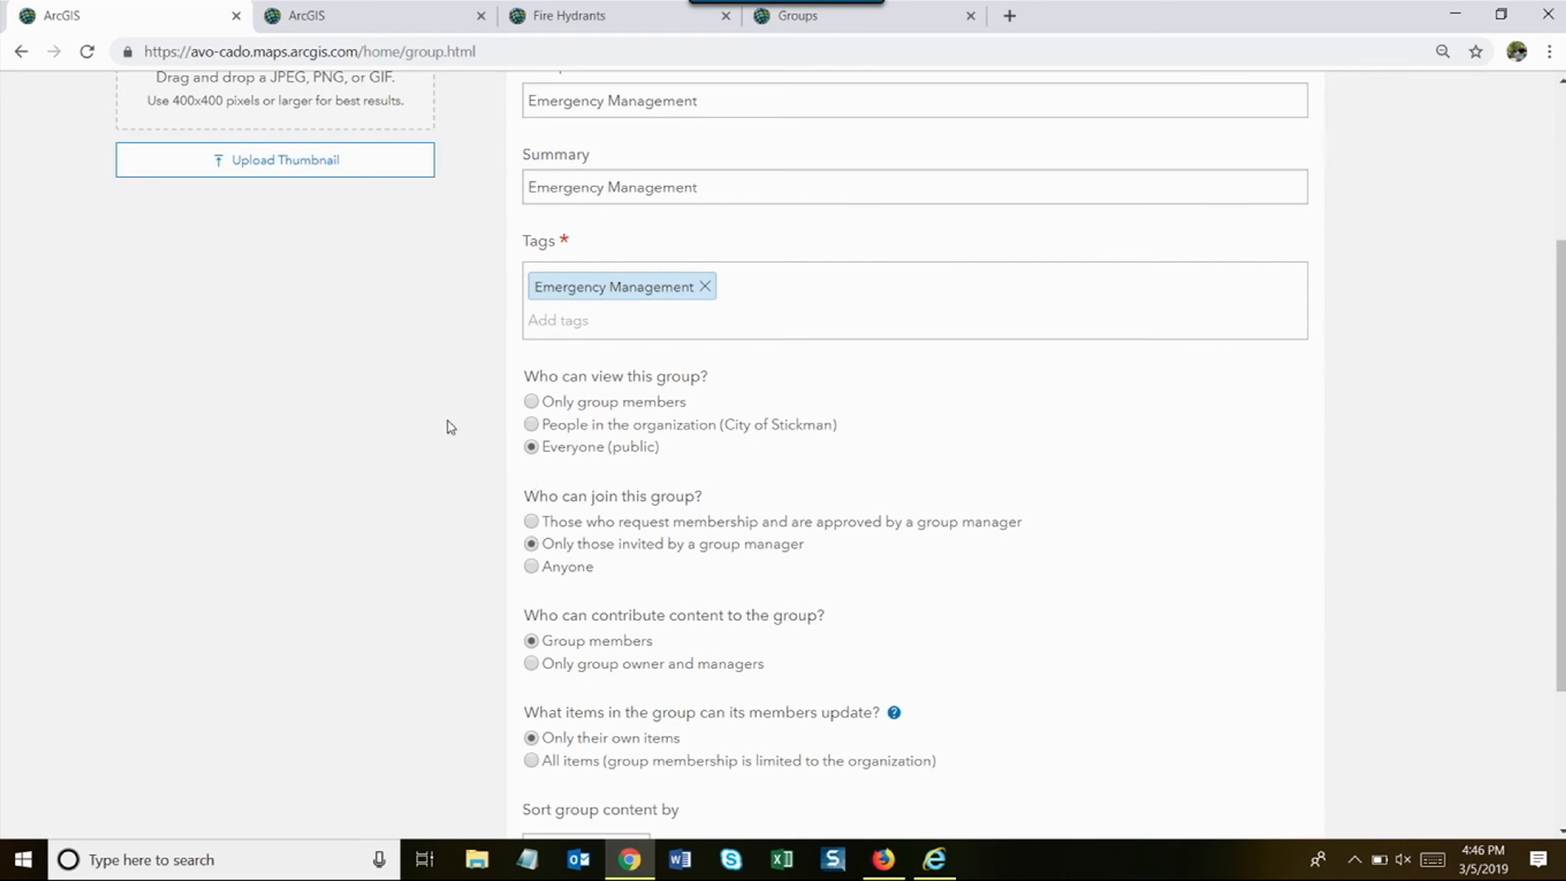
click(531, 402)
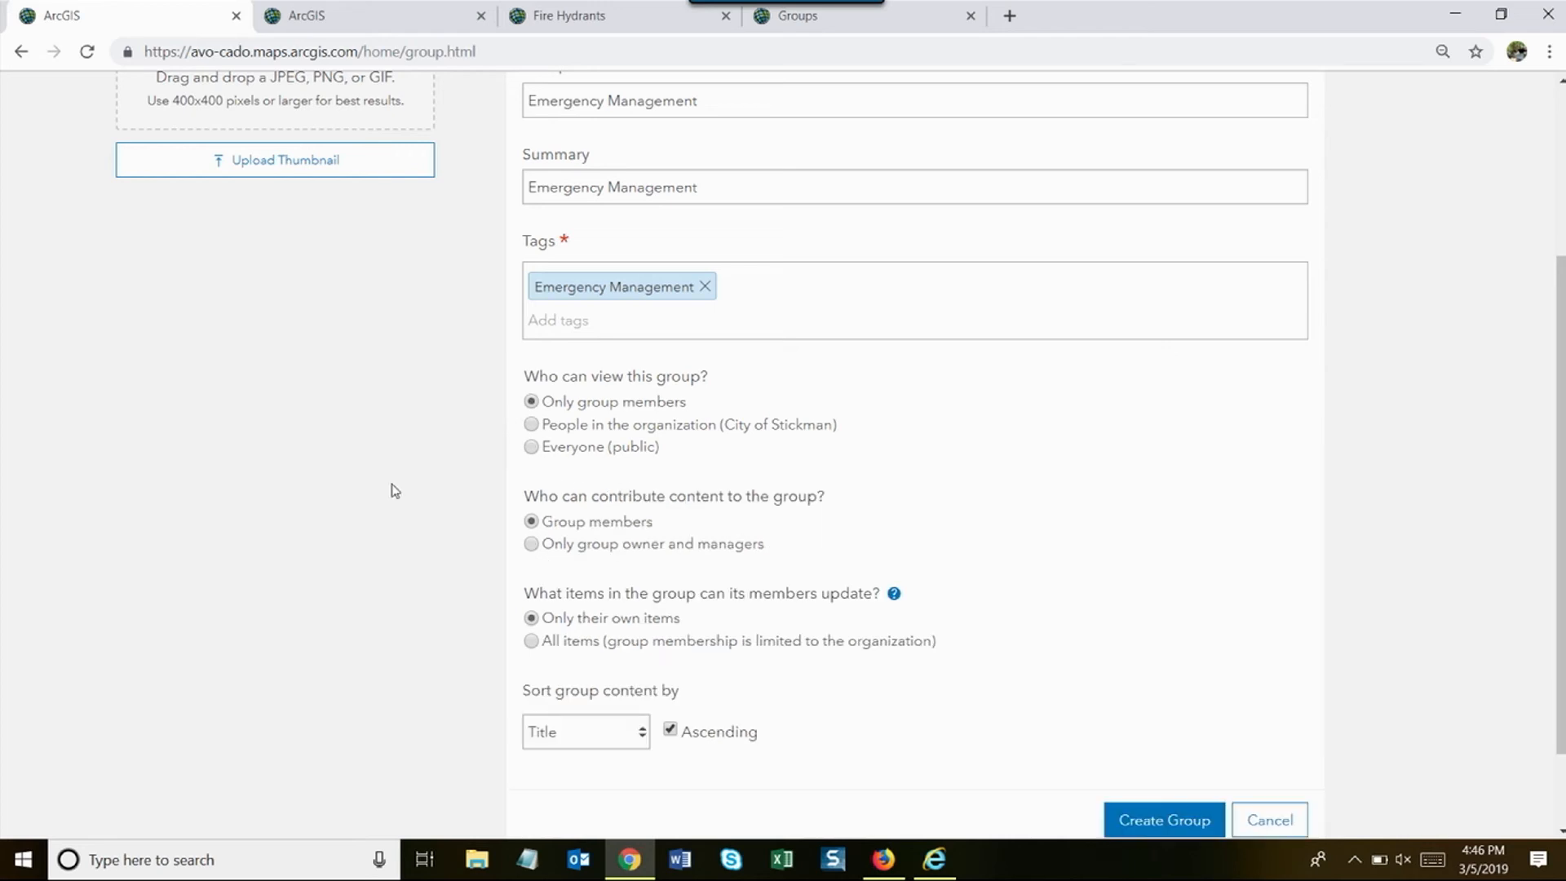
scroll(608, 447, down, 1)
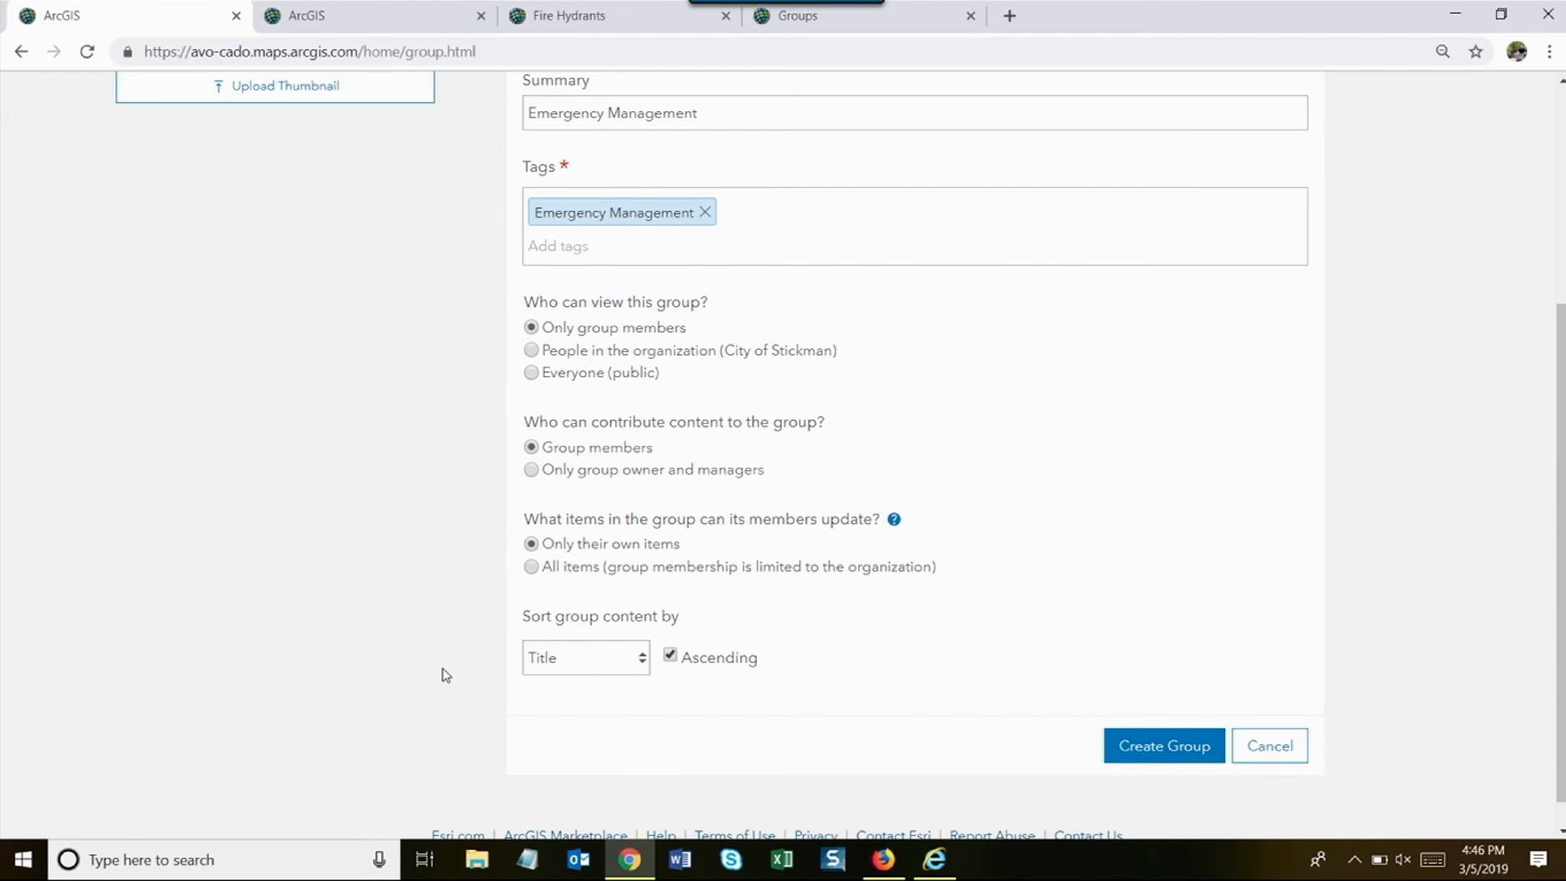
scroll(440, 675, down, 1)
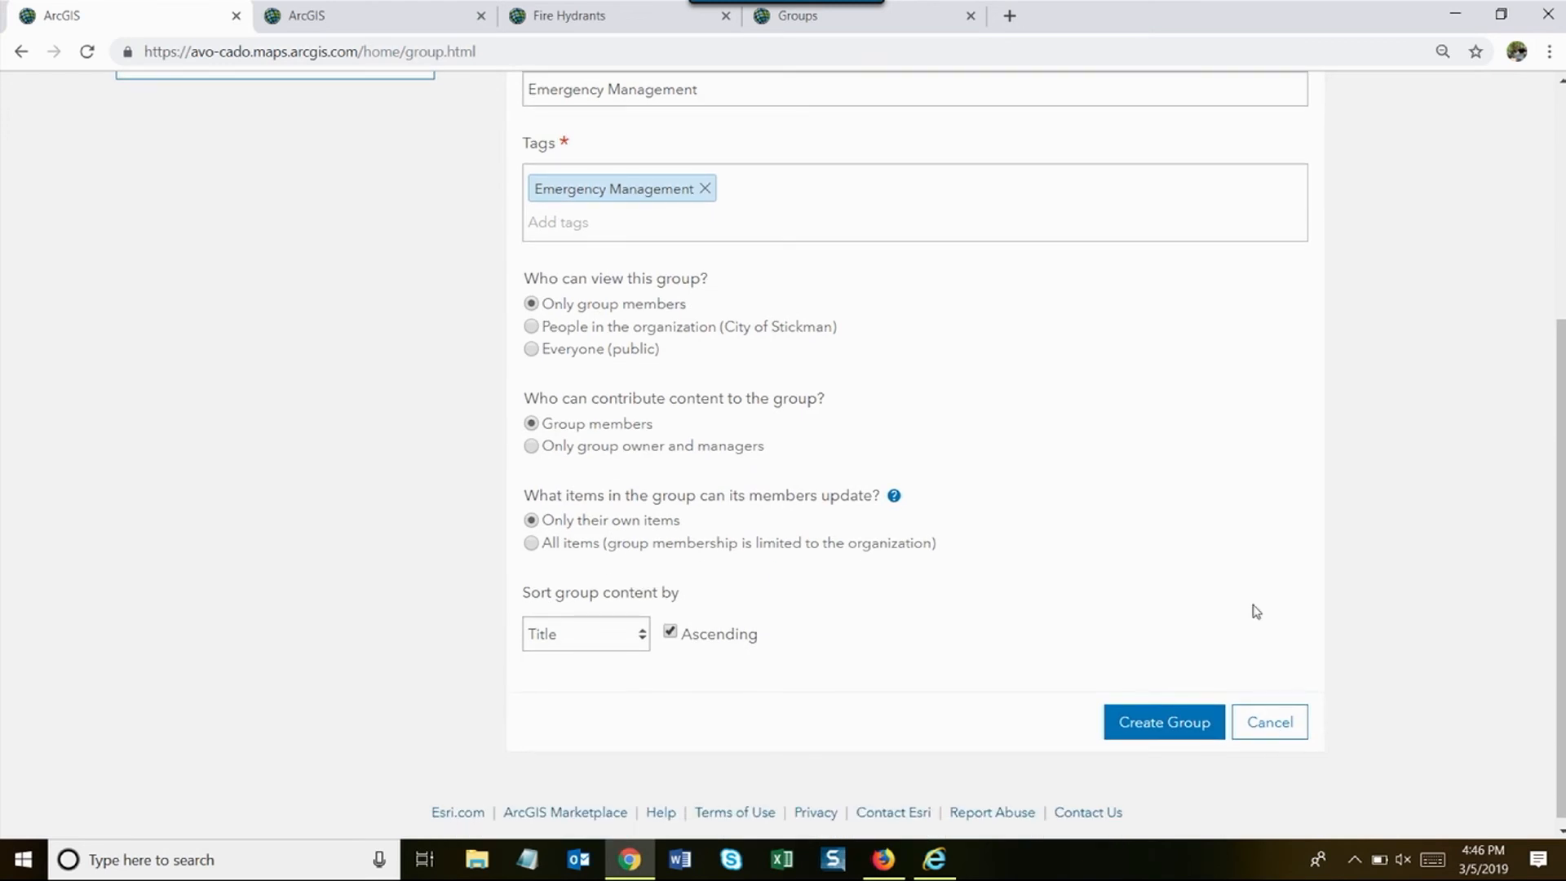
- Create the Emergency Management group, then cancel the Invite Users dialog without inviting anyone
click(1160, 725)
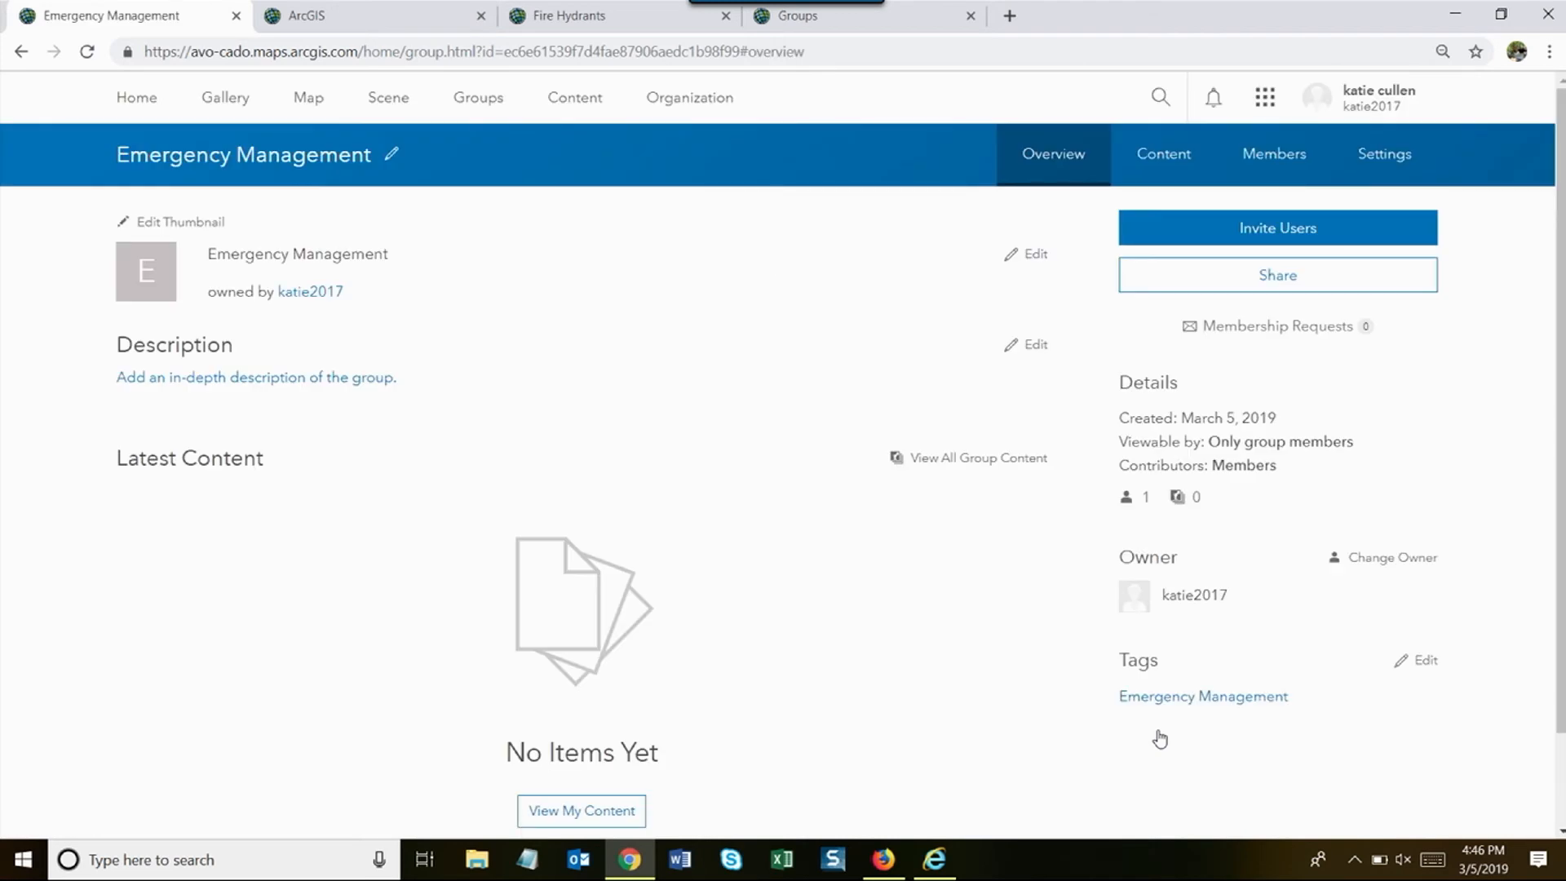
scroll(689, 391, down, 1)
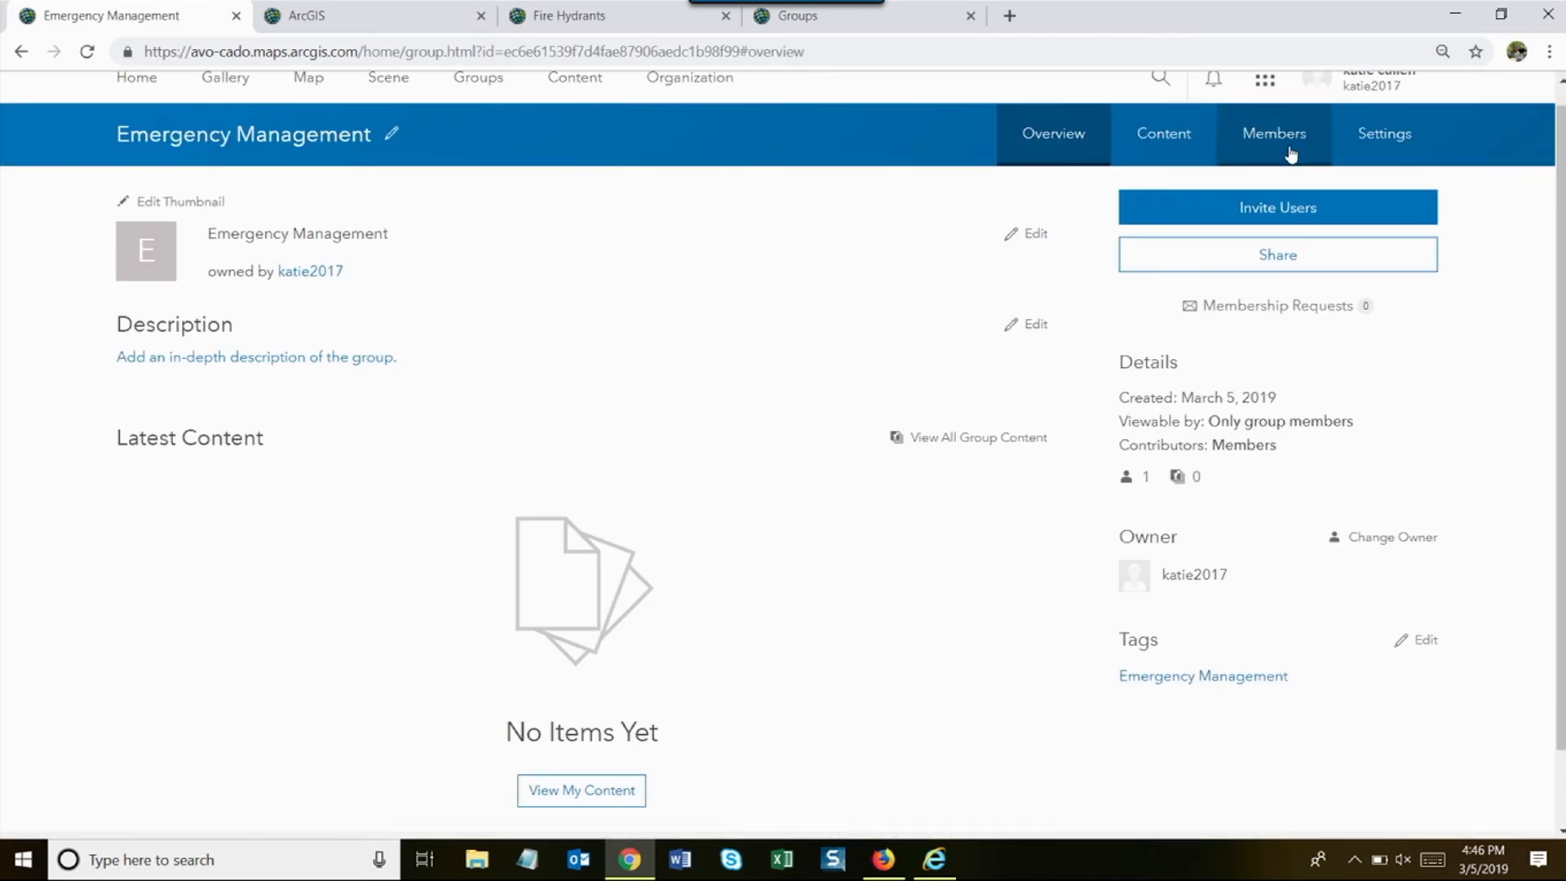
click(1271, 223)
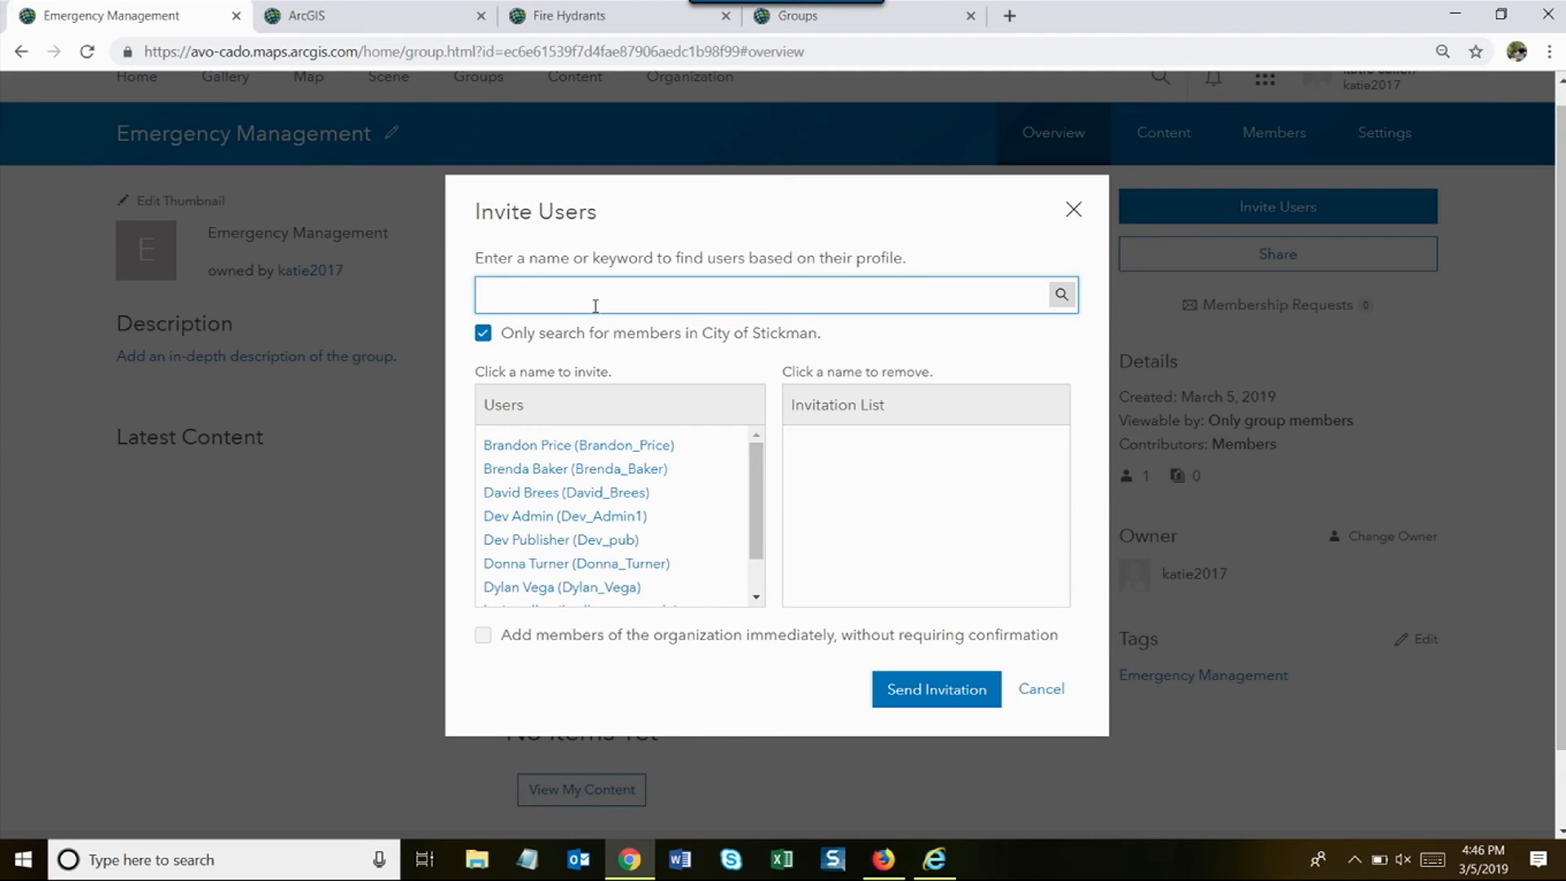
click(1042, 690)
- Check the profile visibility shows Everyone (public), then return to the group overview
click(1360, 99)
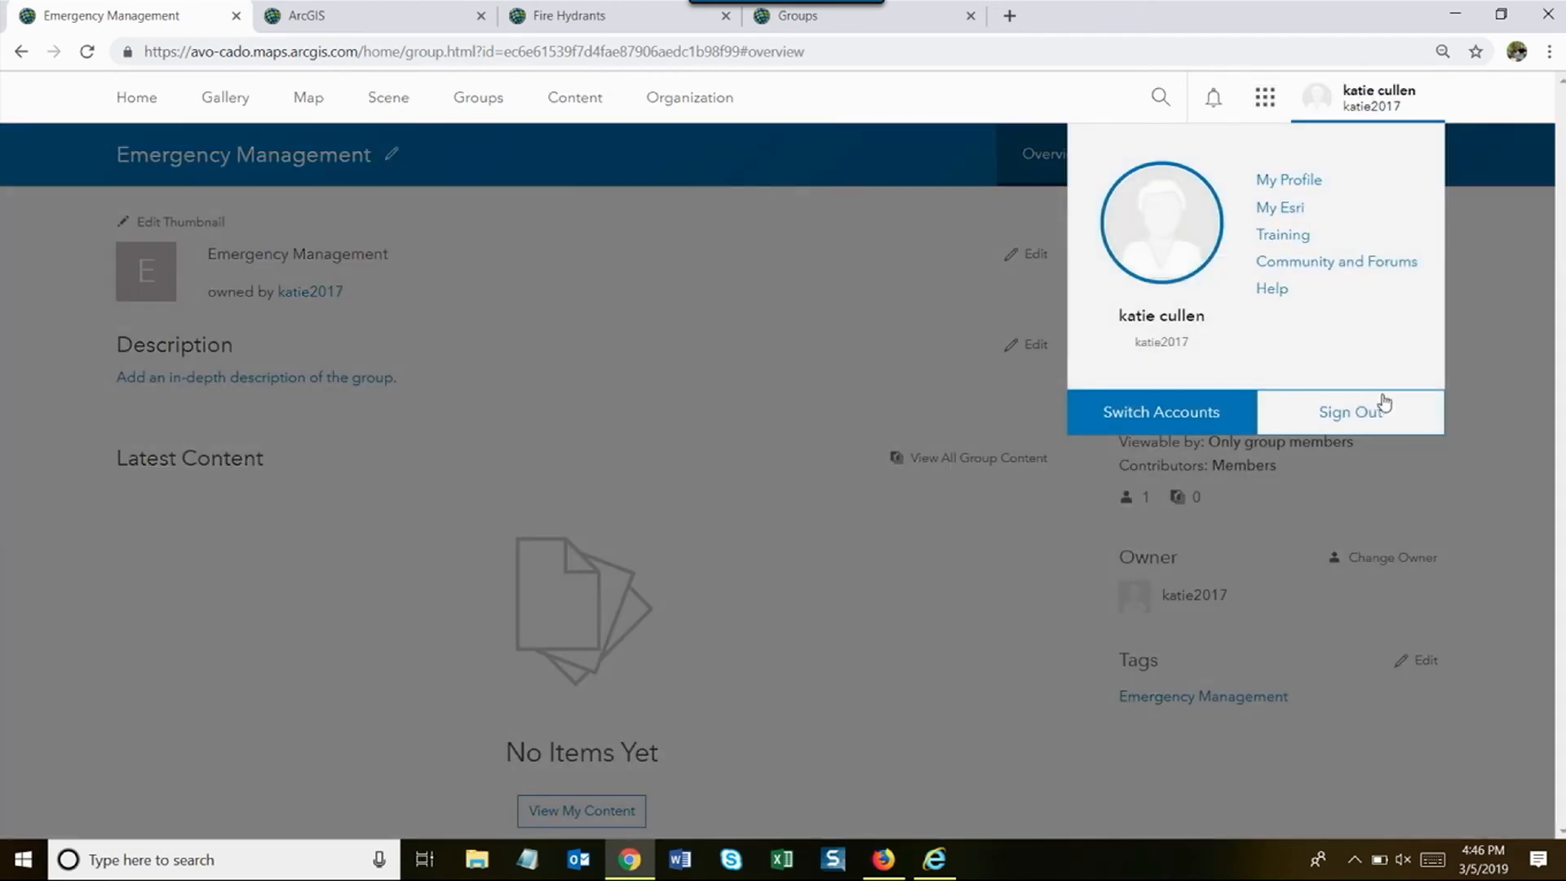
click(1308, 181)
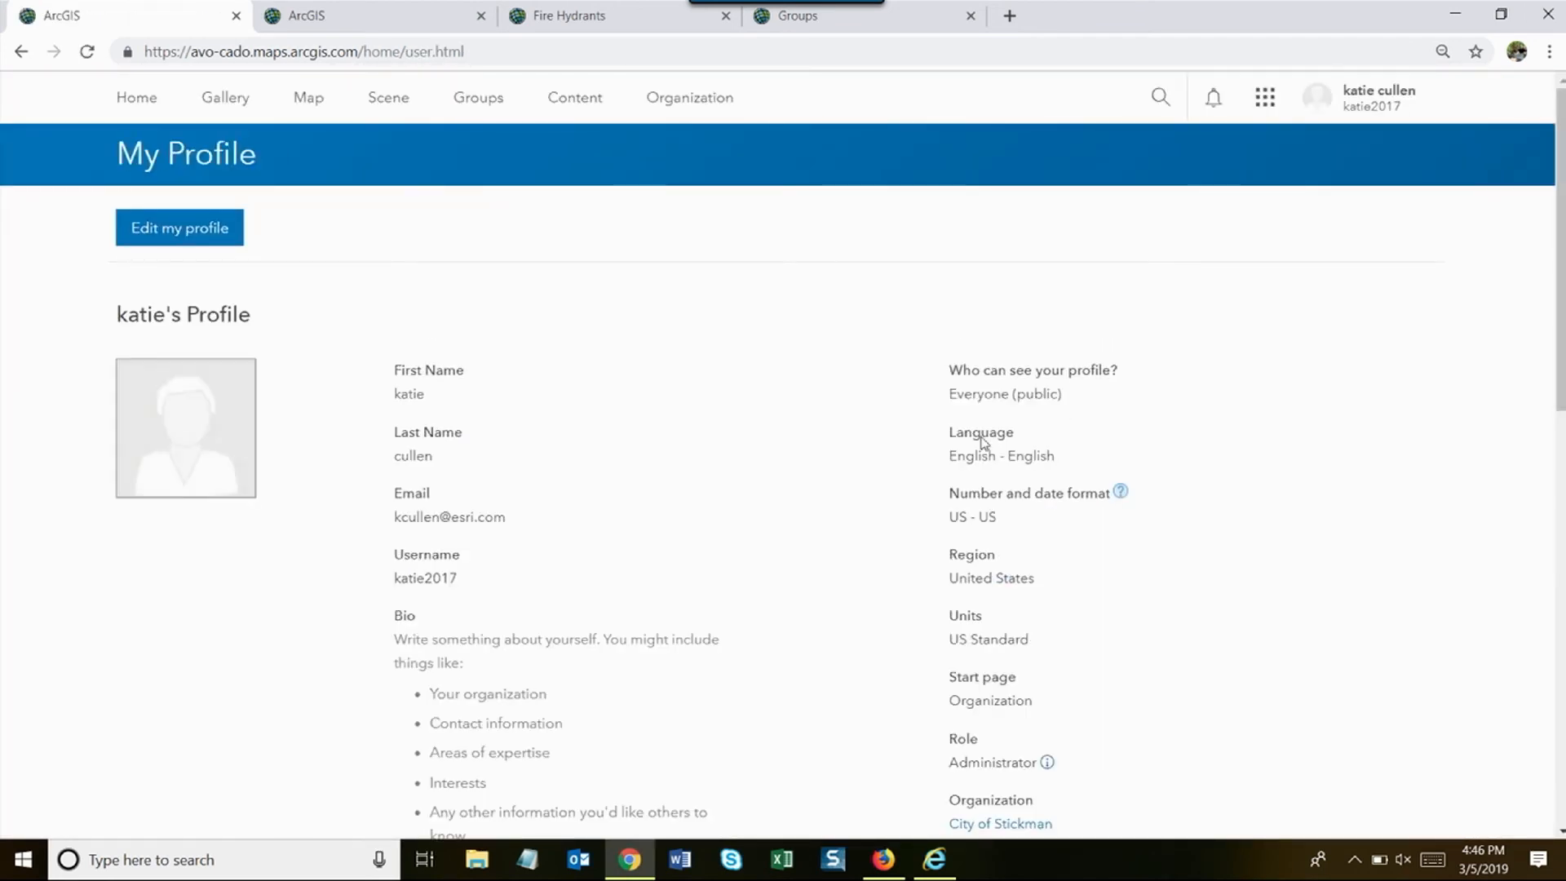
scroll(970, 425, down, 1)
drag(1063, 356, 946, 357)
click(868, 389)
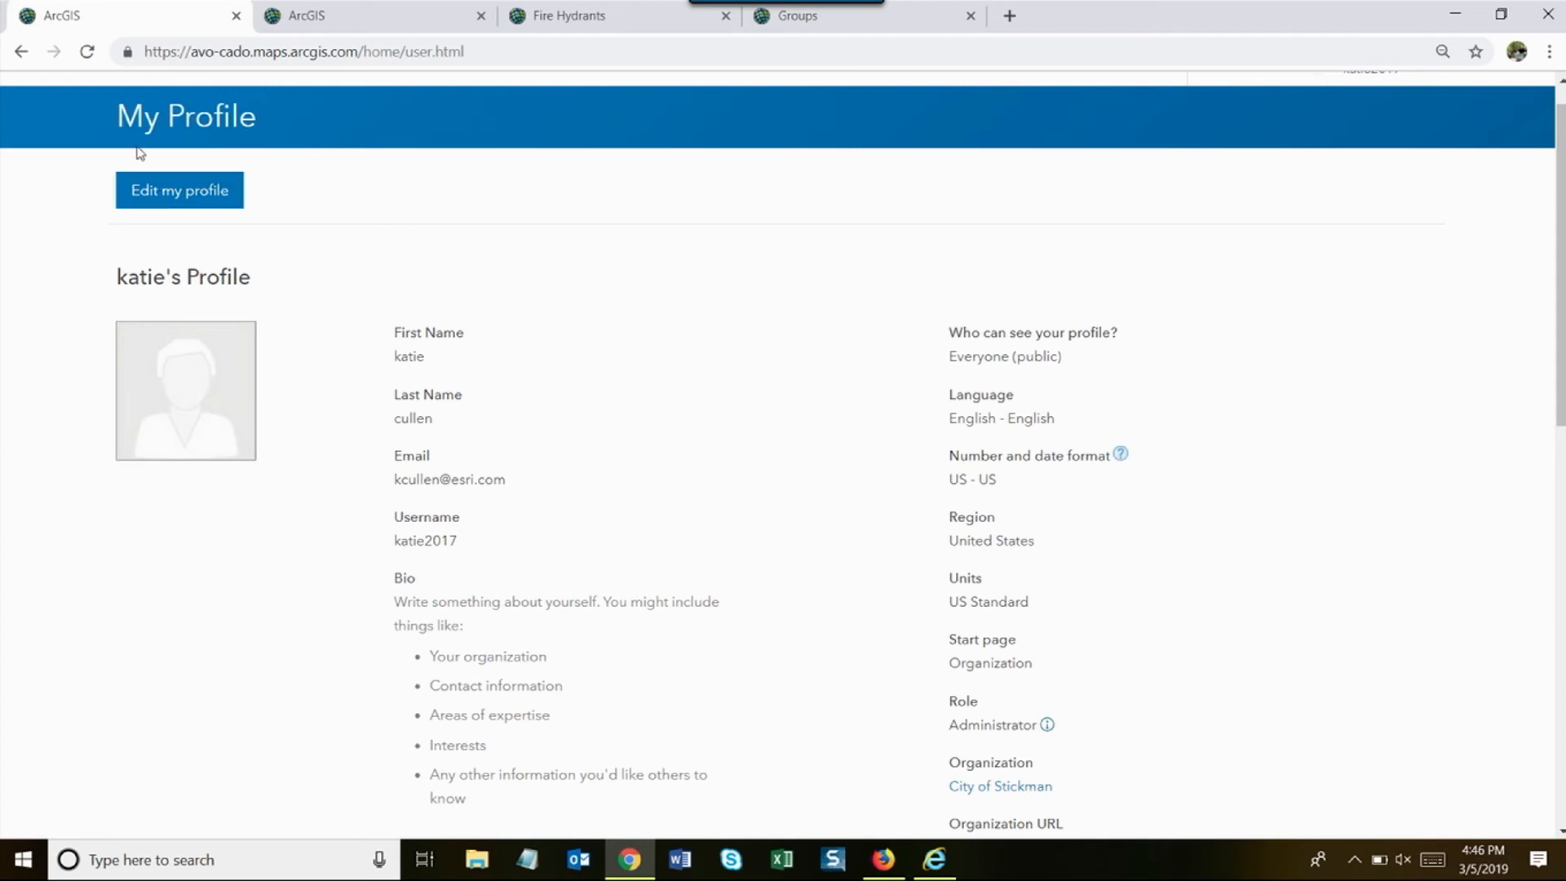
click(22, 52)
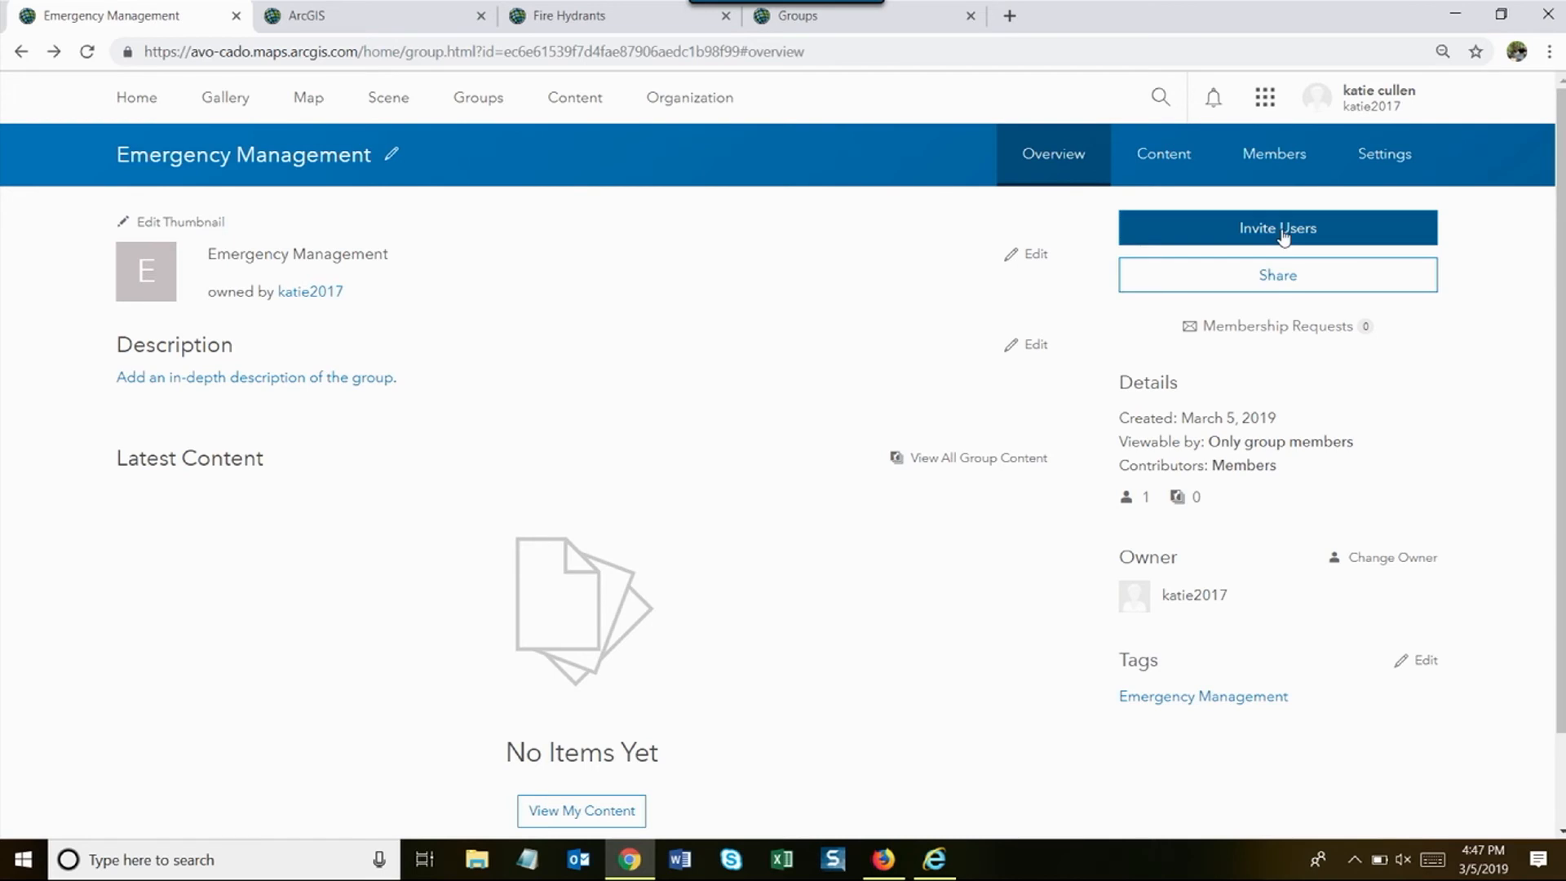
- Search the second user's username beyond City of Stickman and send them the group invitation
click(1208, 228)
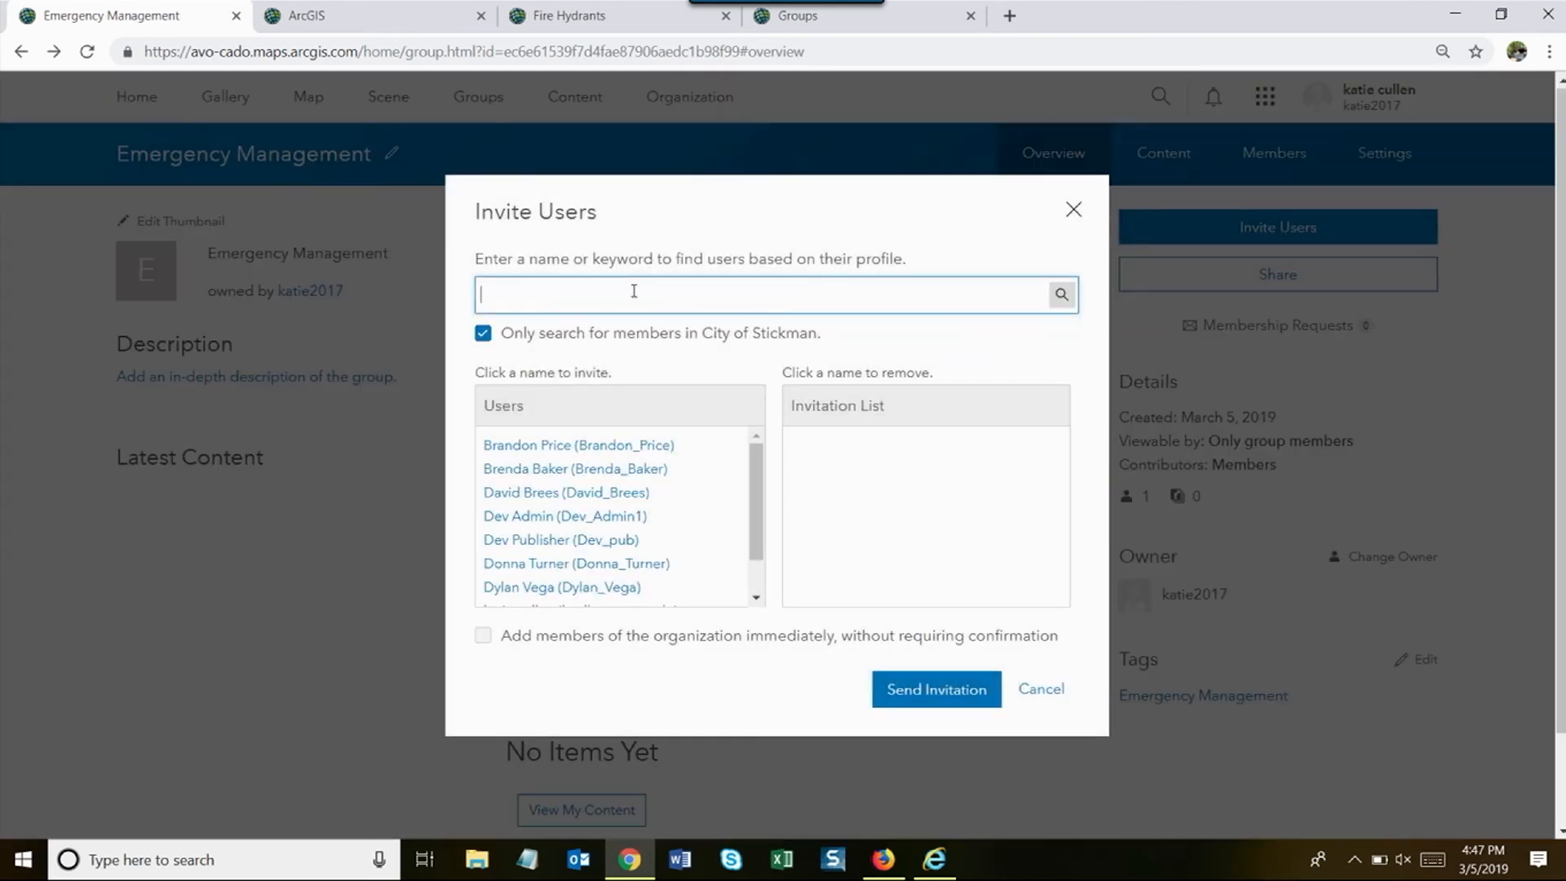
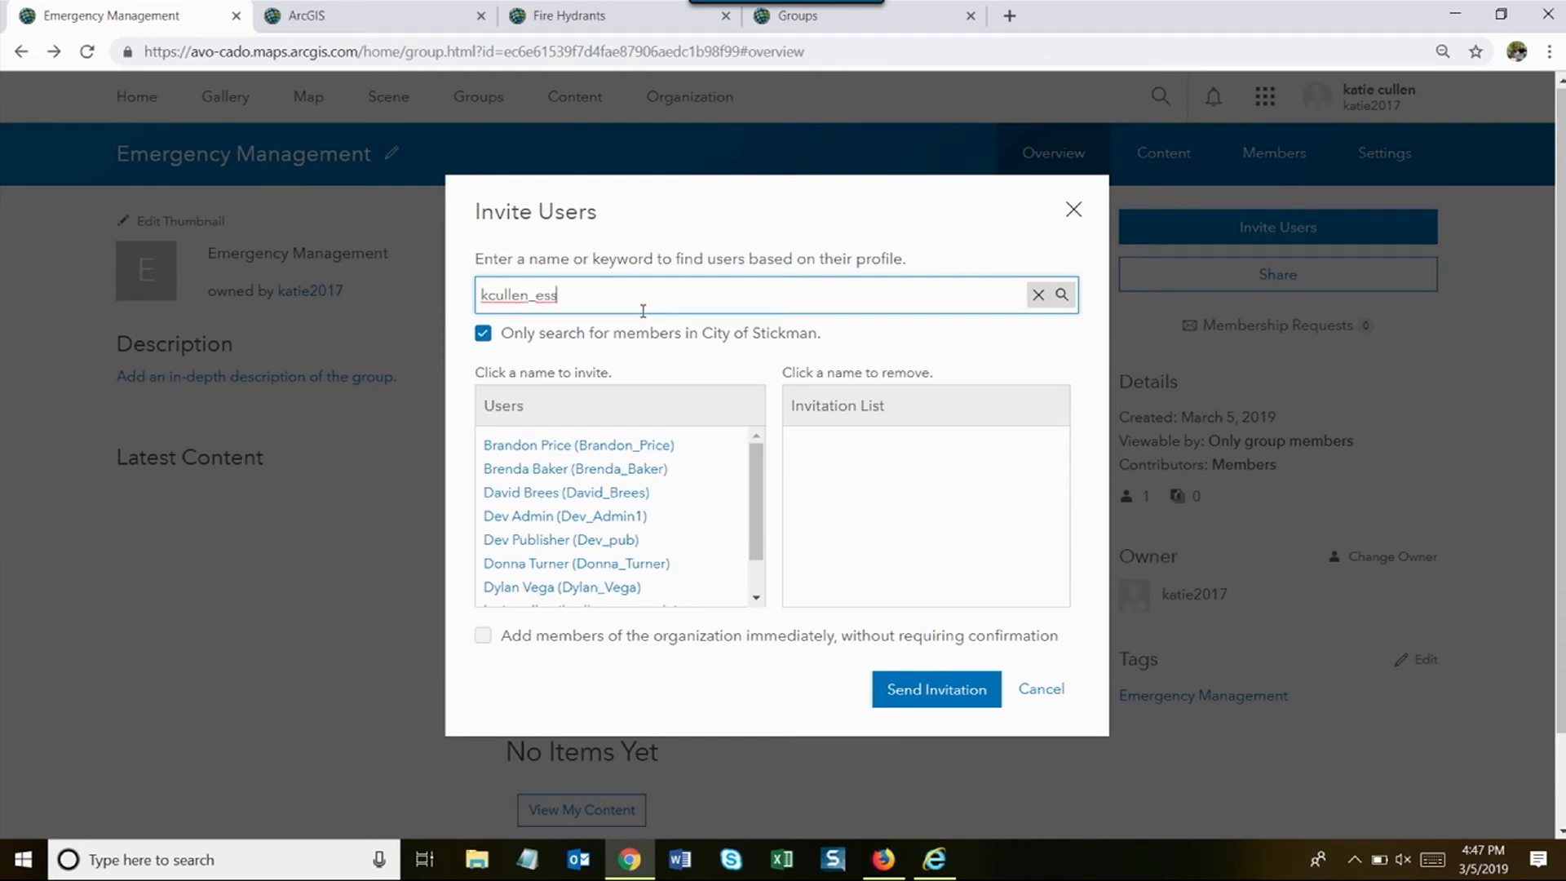
key(Return)
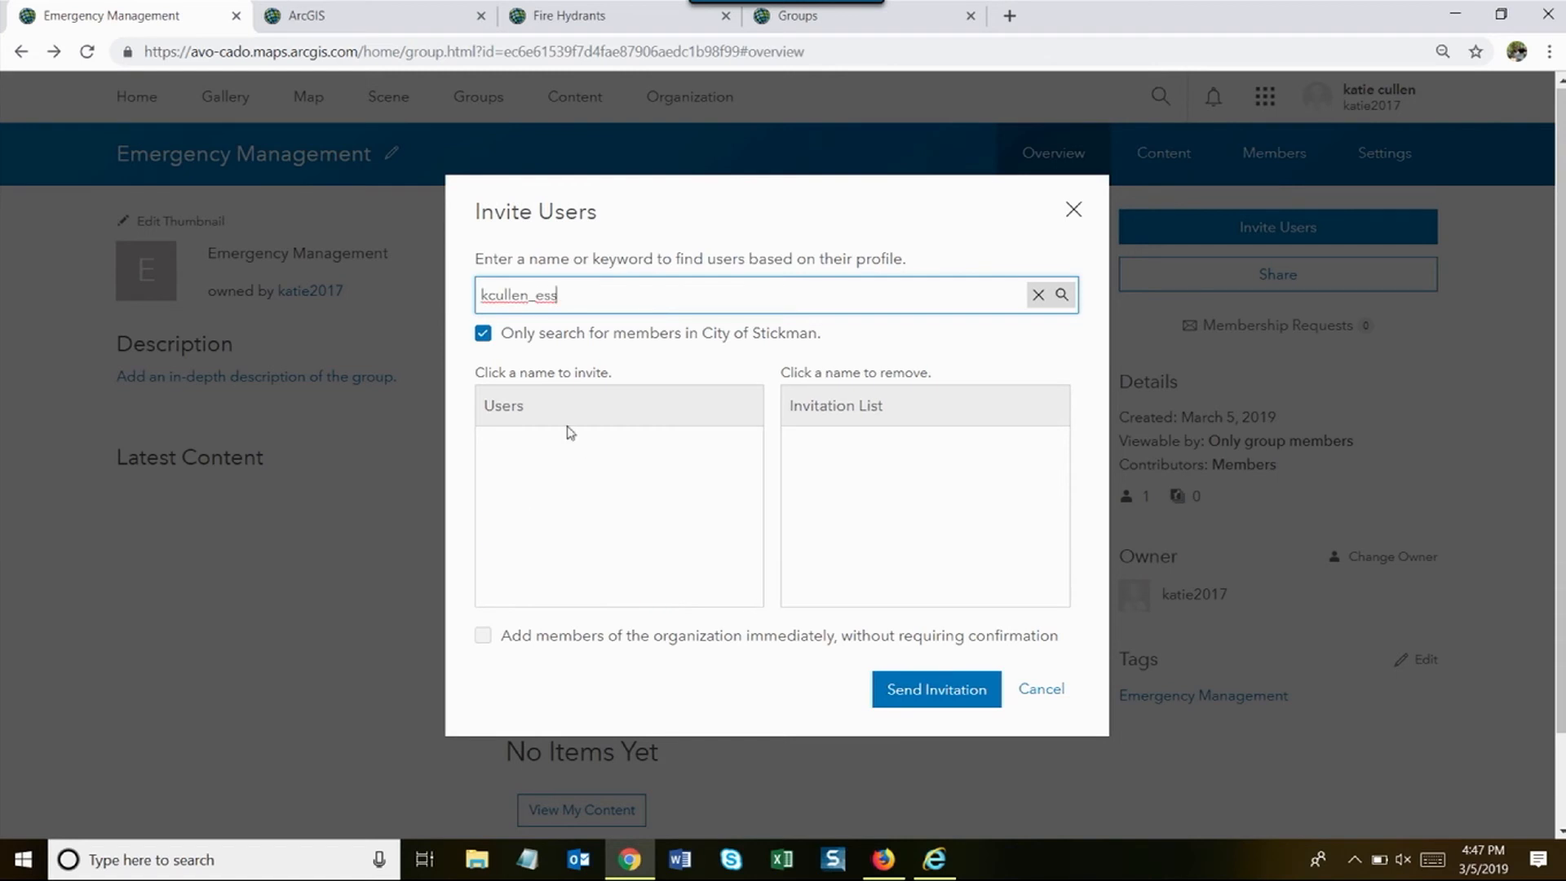
click(483, 334)
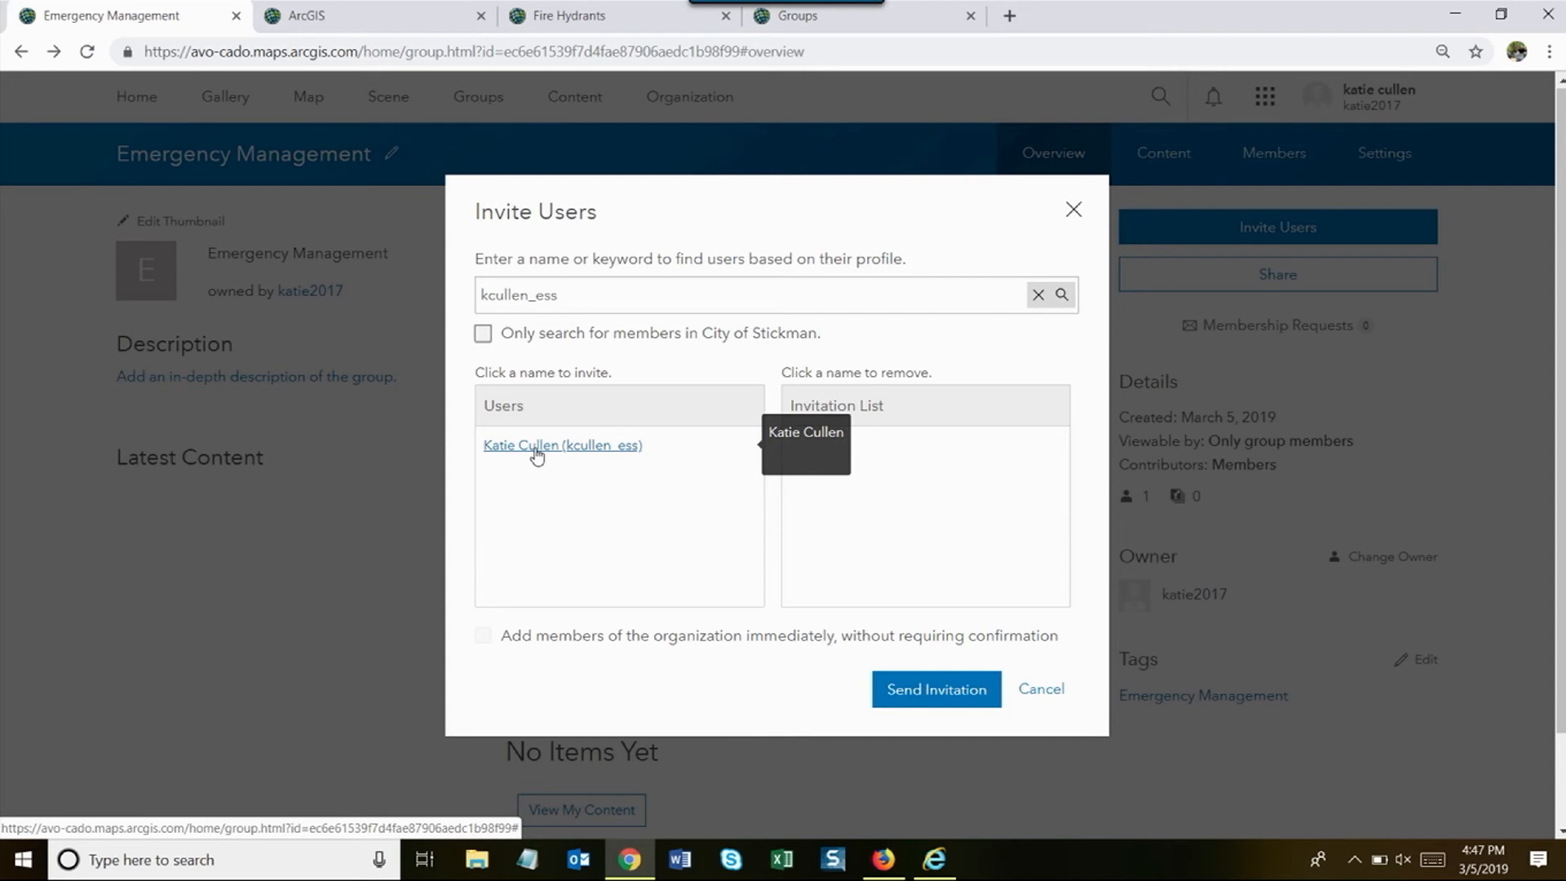
click(537, 450)
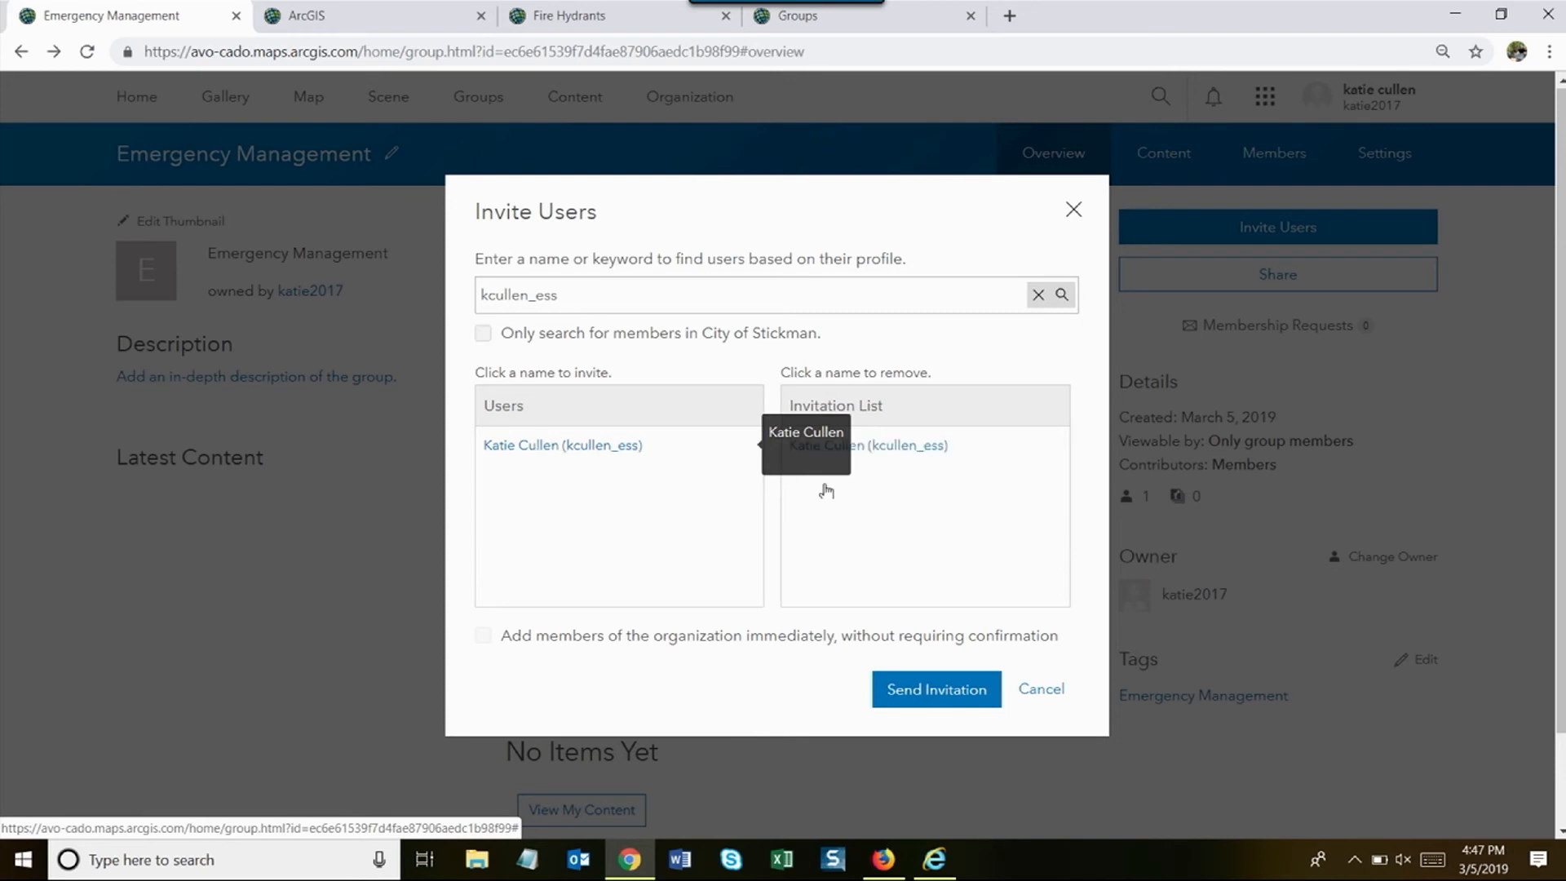
click(979, 693)
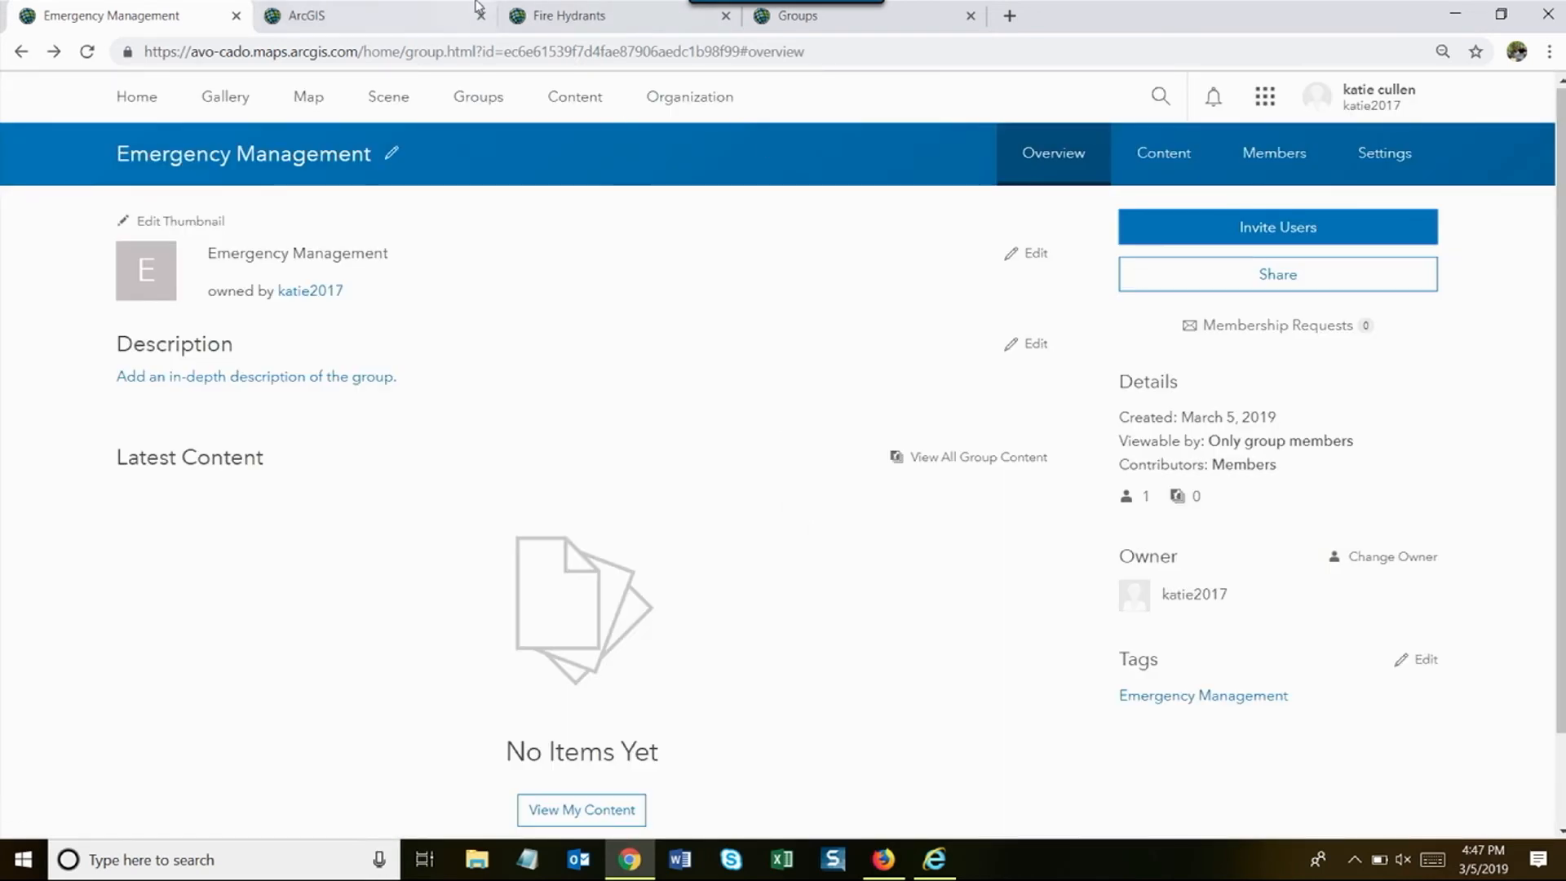
click(365, 16)
- Bring up the second user's Firefox window and reload the Groups page
click(662, 20)
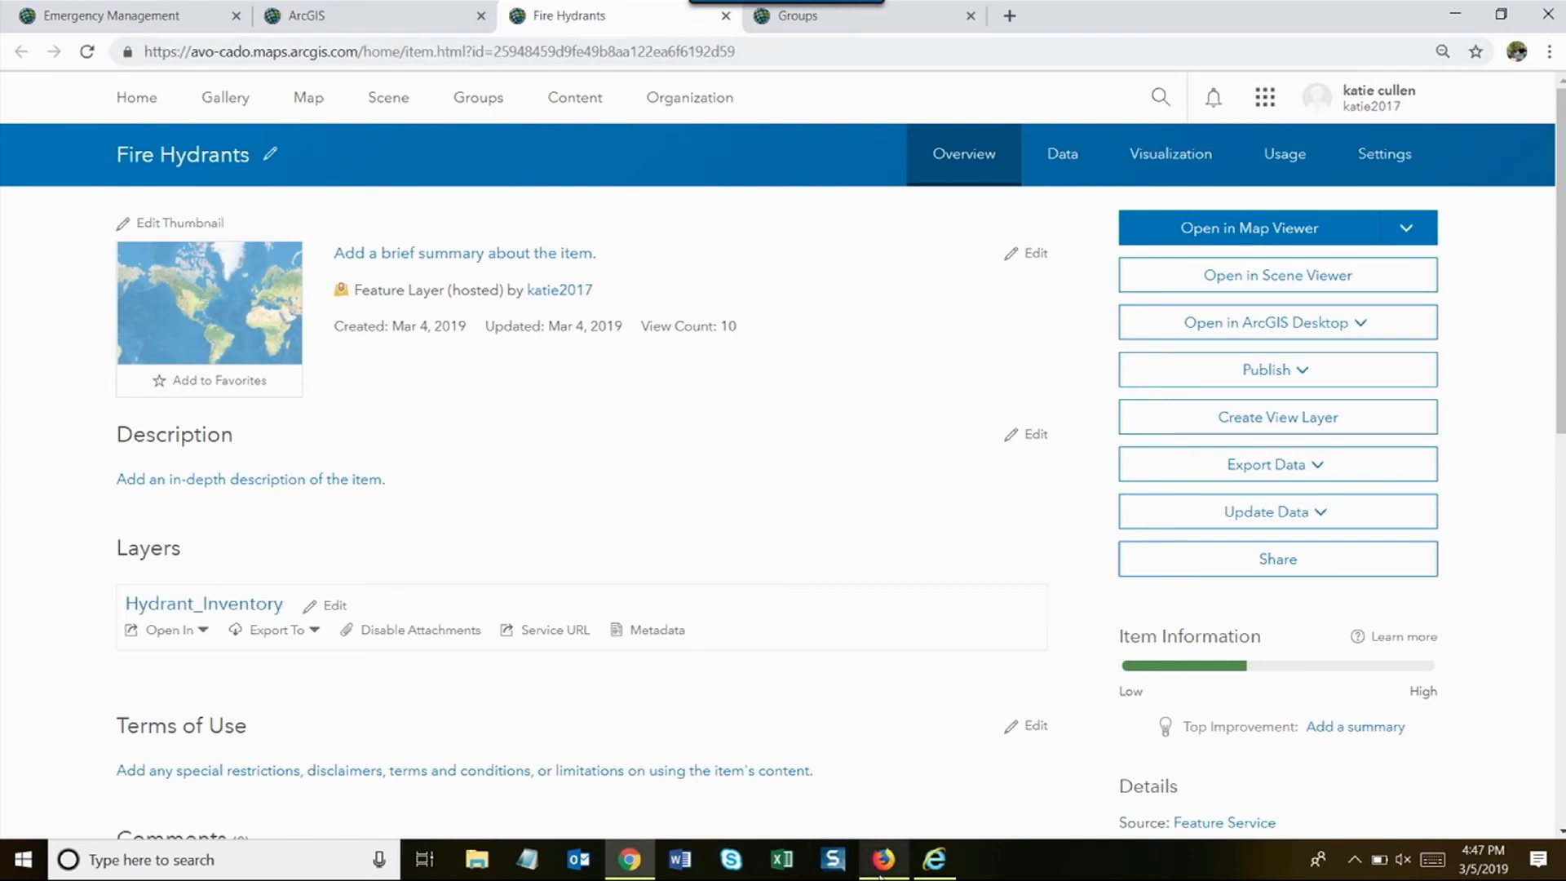
click(879, 863)
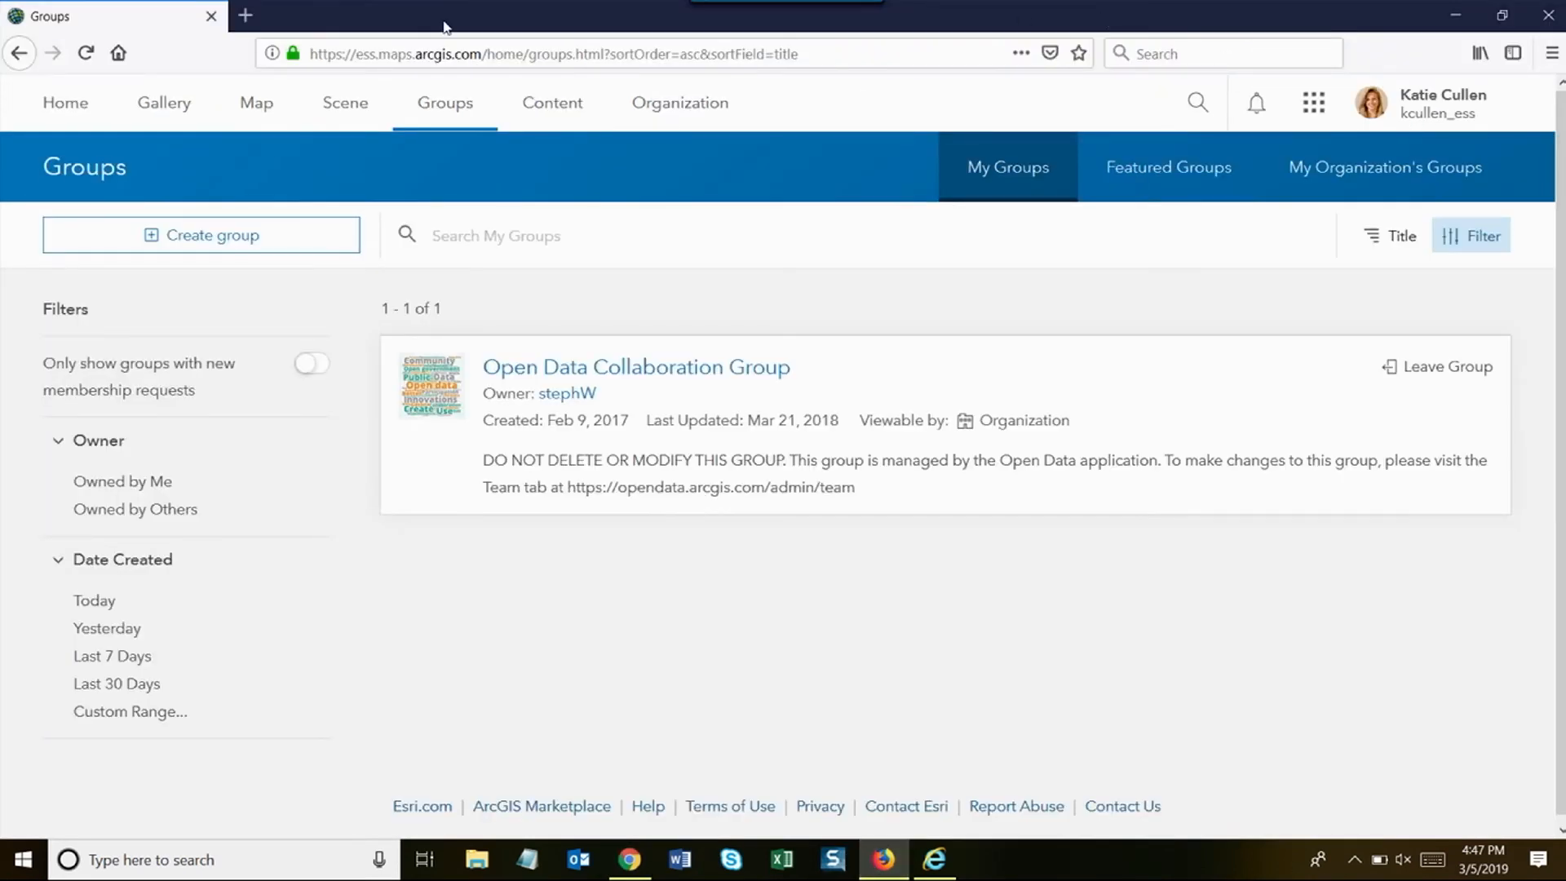
click(931, 51)
key(Return)
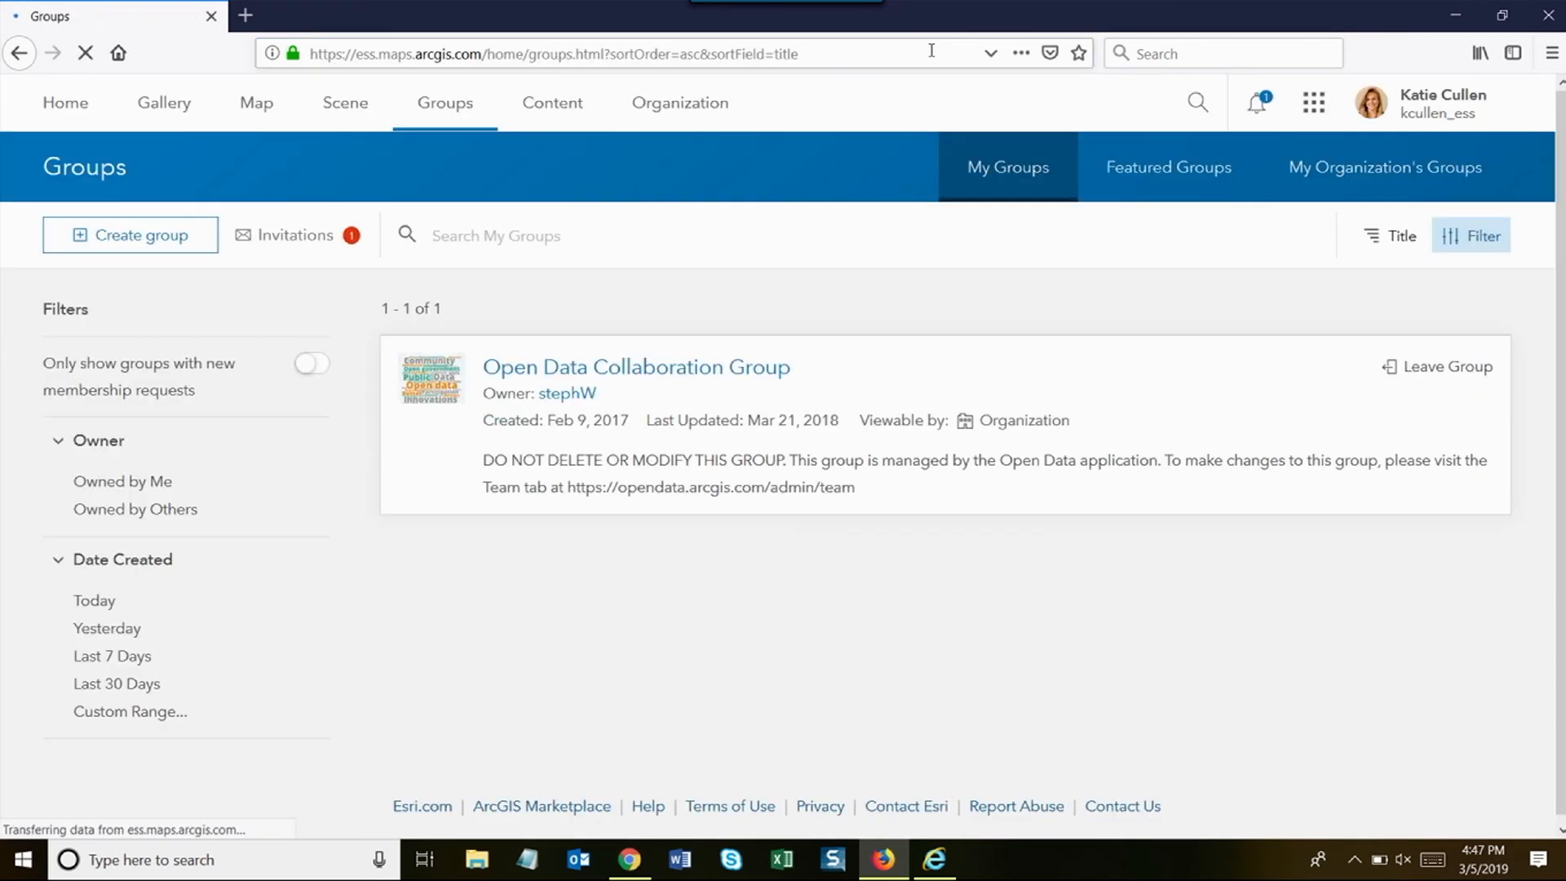
- Accept the Emergency Management invitation from notifications, then minimize the second user's browser
click(1257, 102)
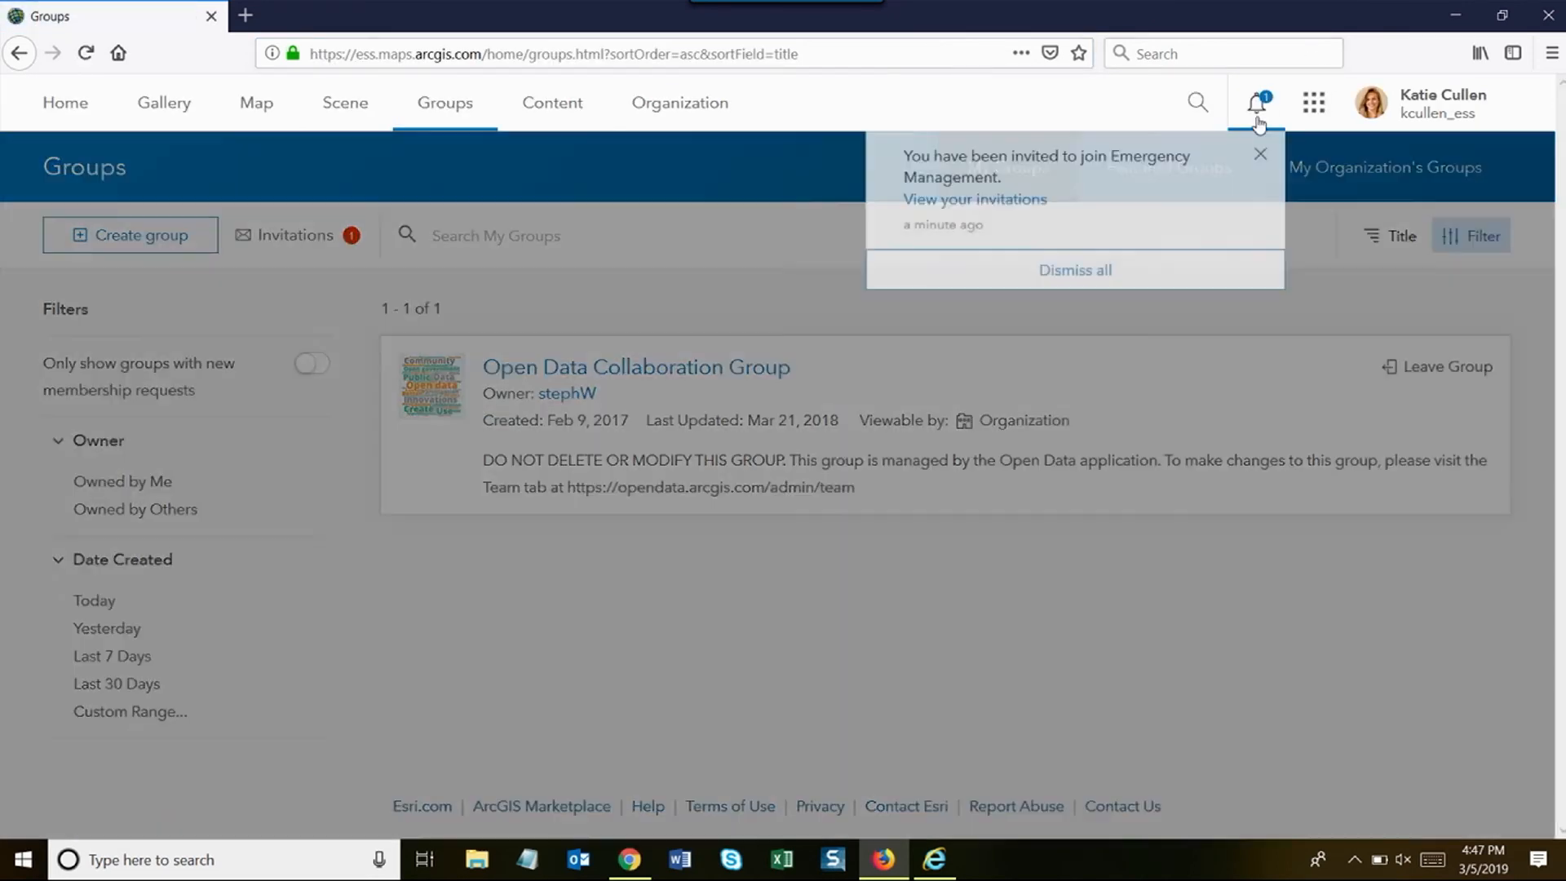
click(994, 208)
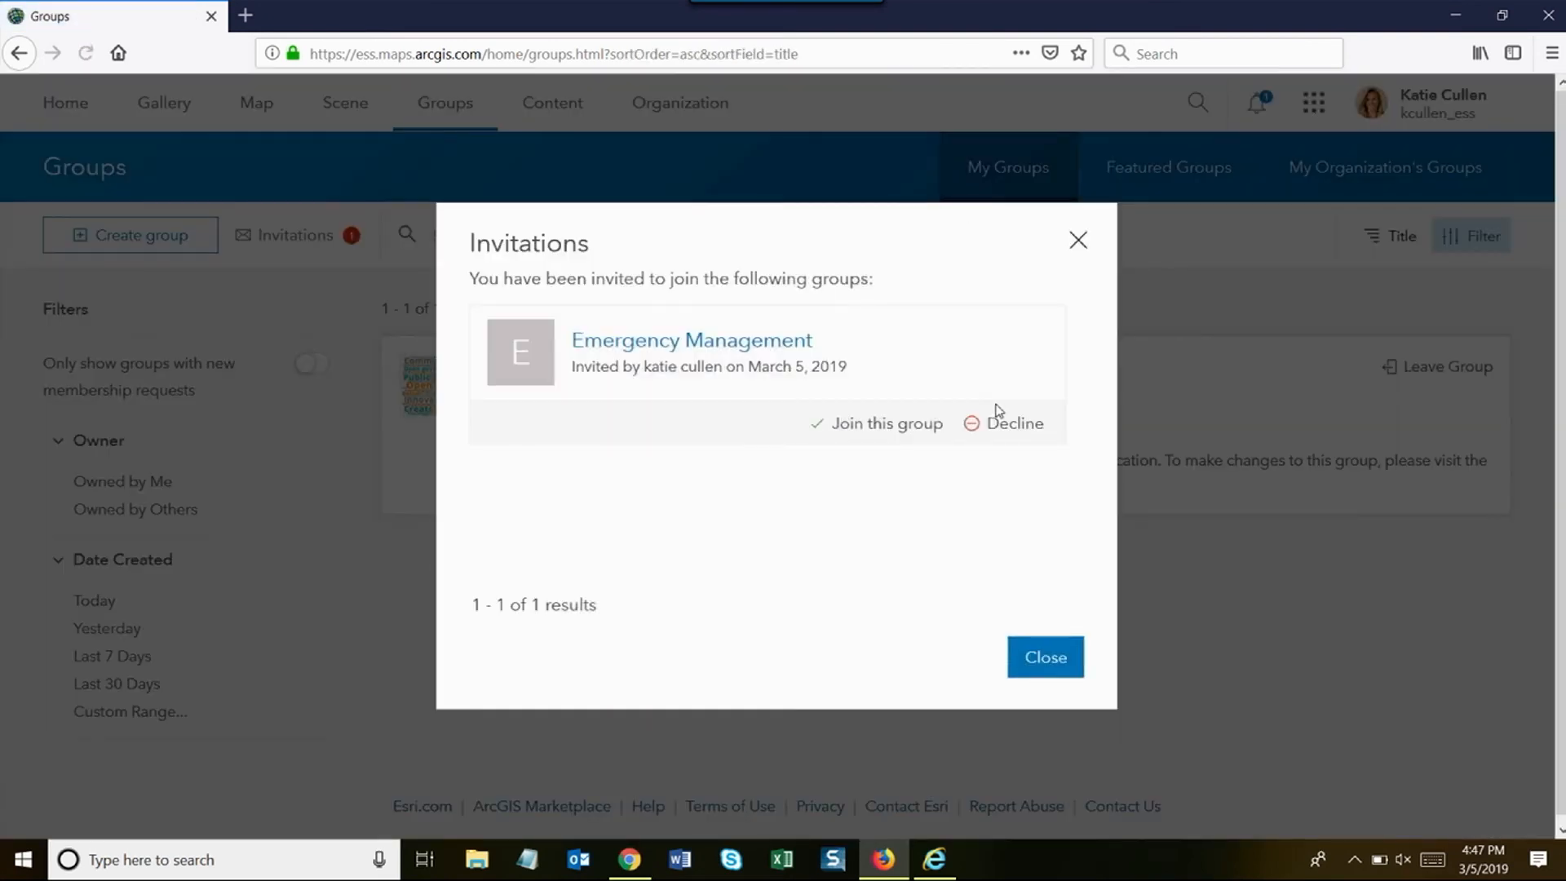
click(881, 425)
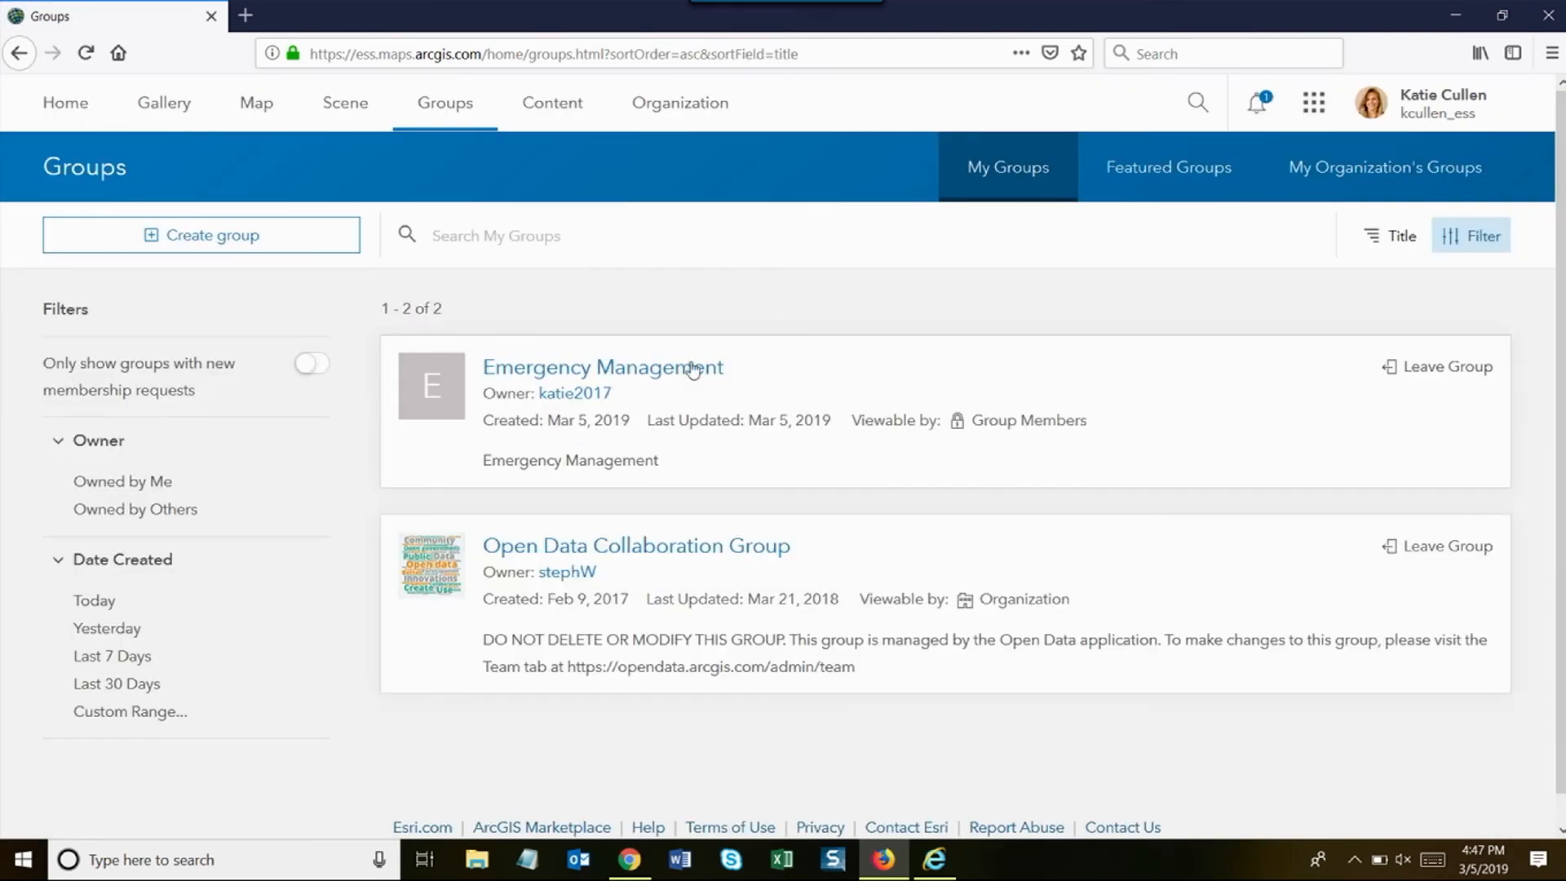
drag(356, 55, 374, 59)
click(622, 311)
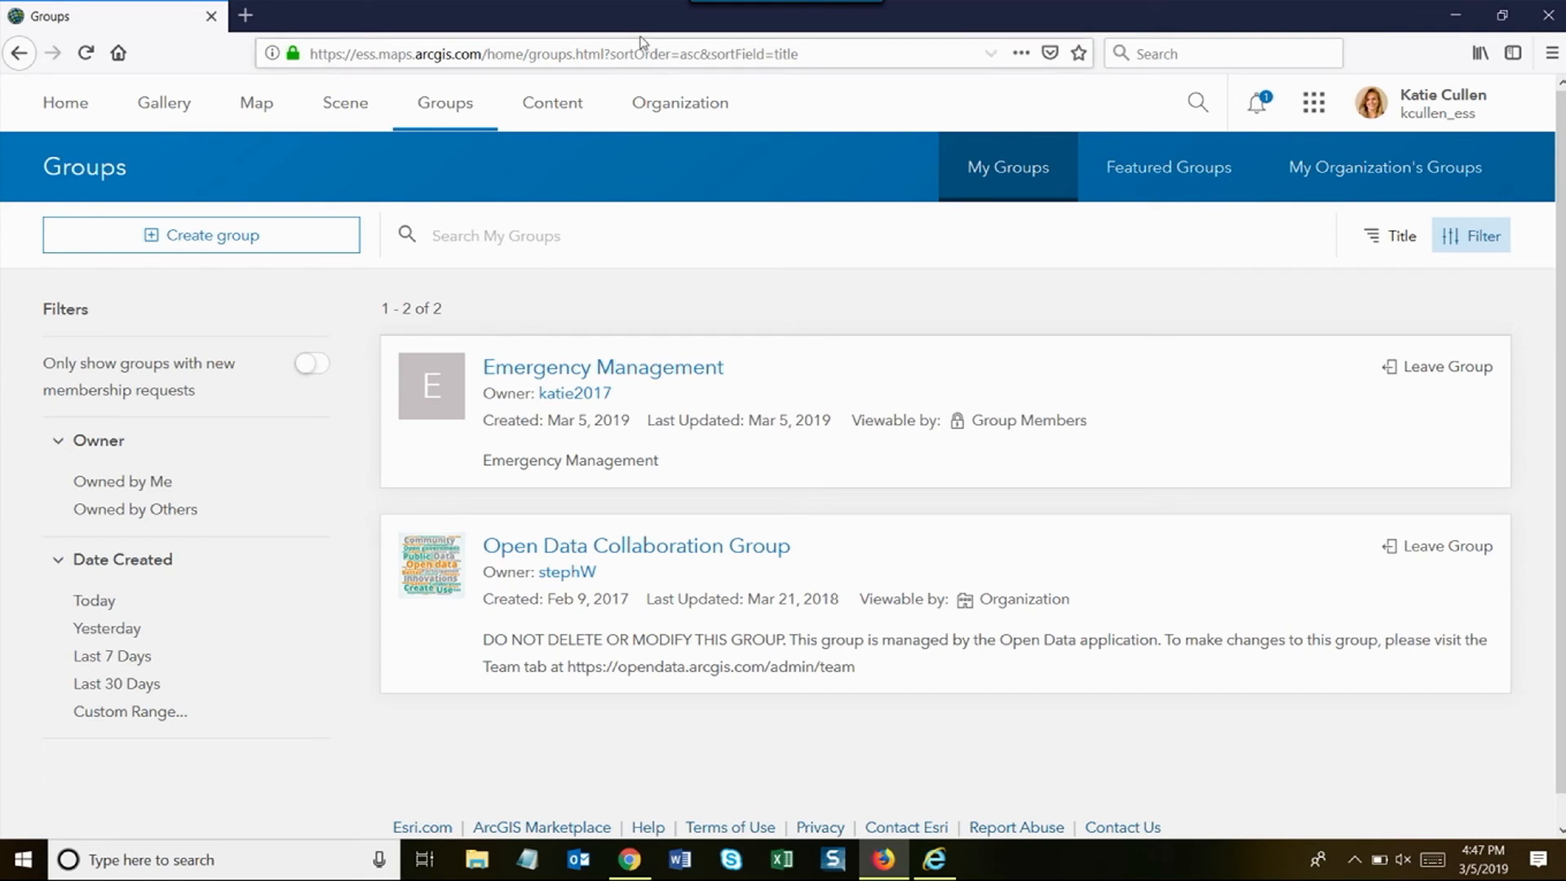
click(1454, 24)
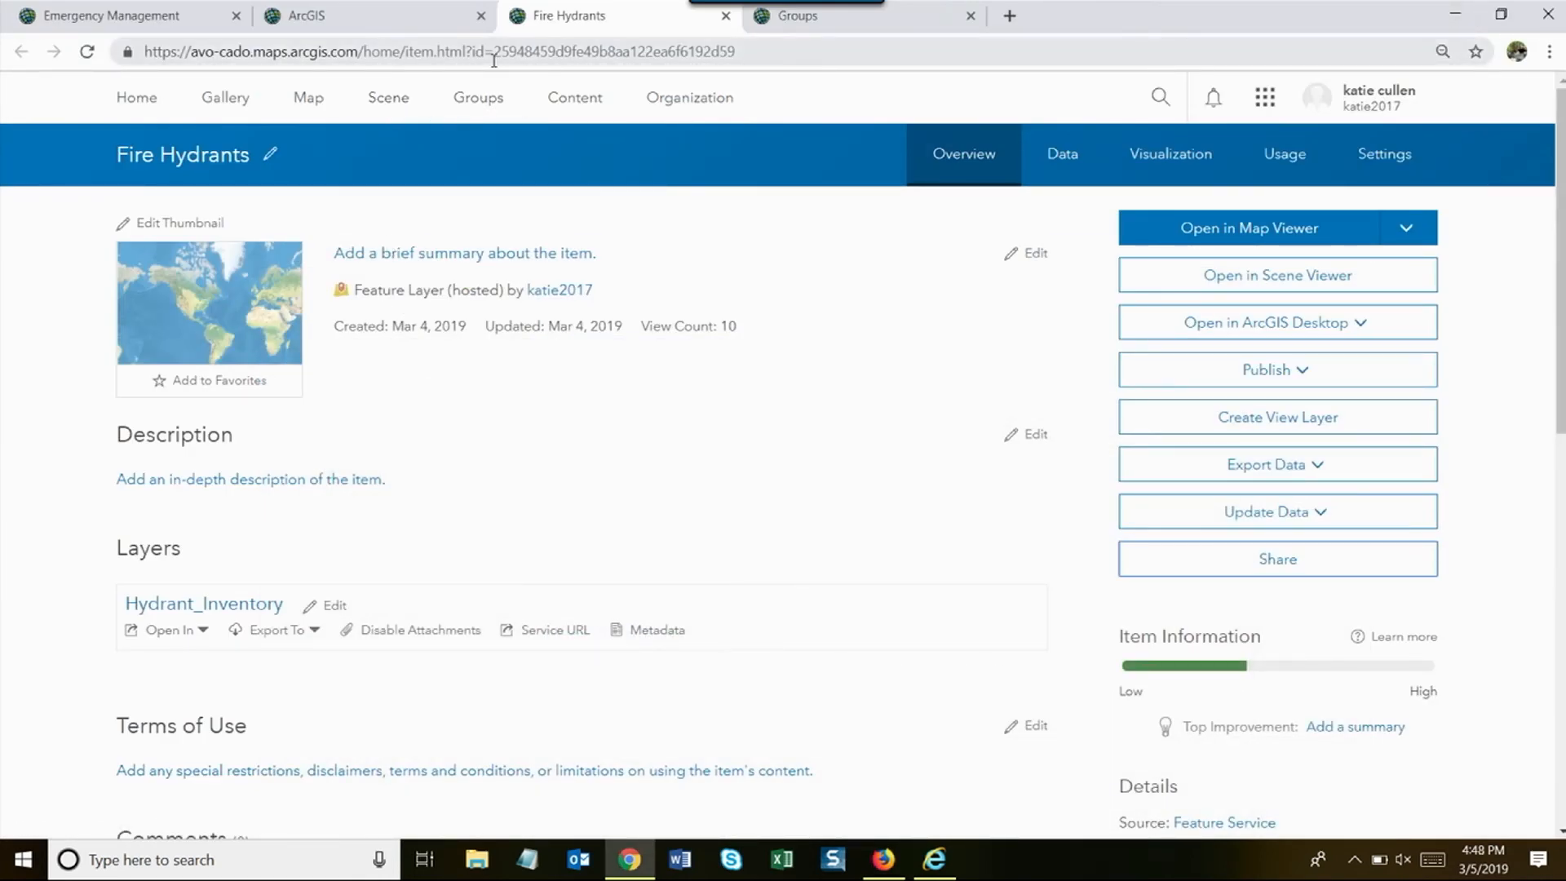
- Return to the owner's Chrome window and open Living Atlas: Demographics from the 'demographic' group results
click(807, 23)
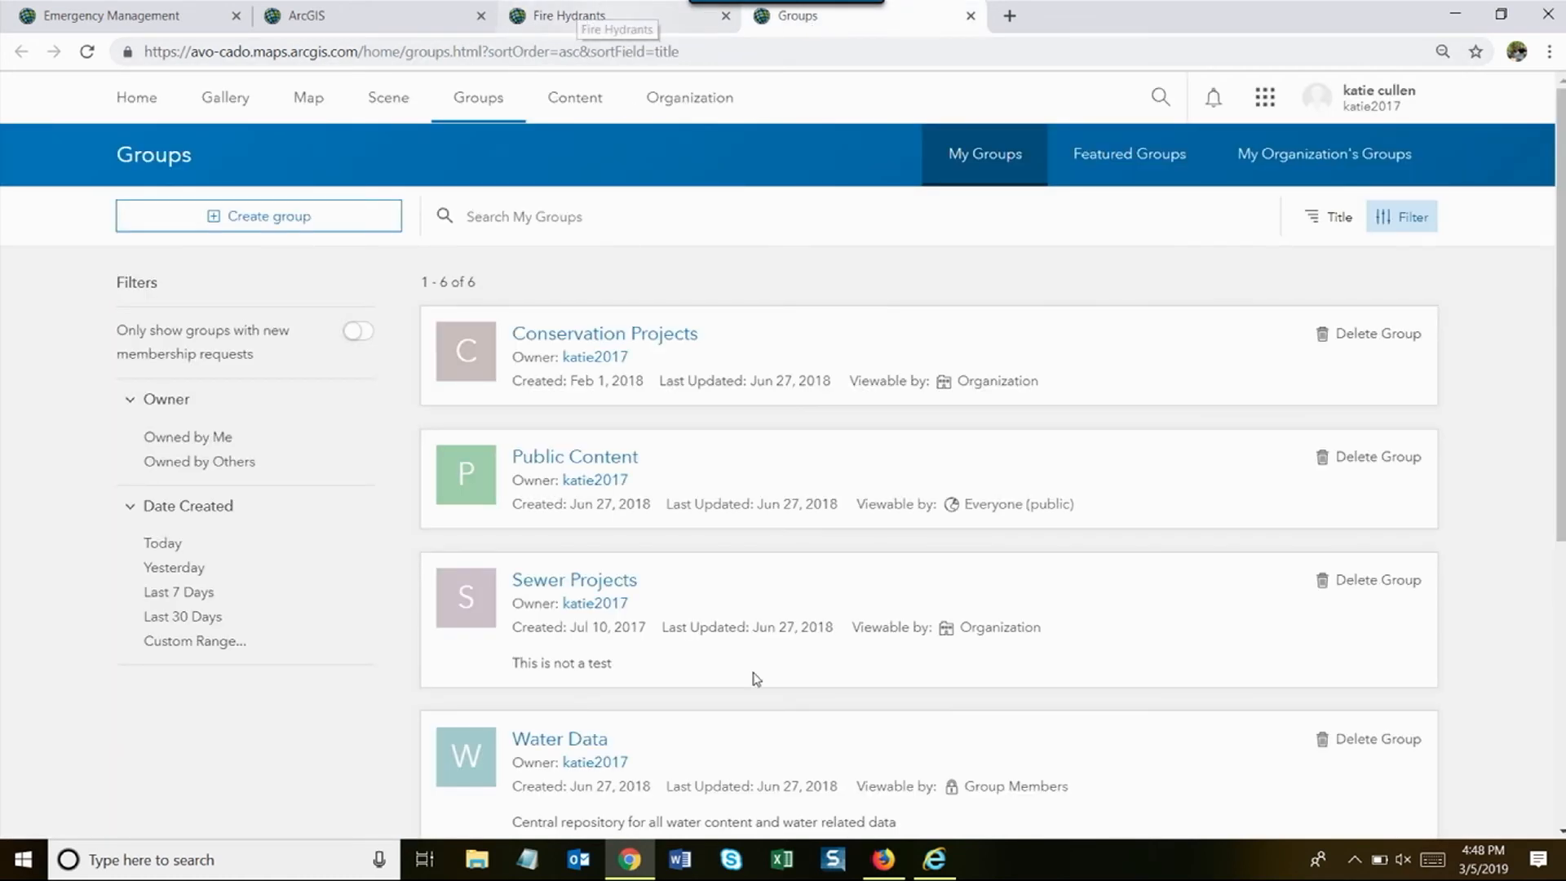
click(932, 865)
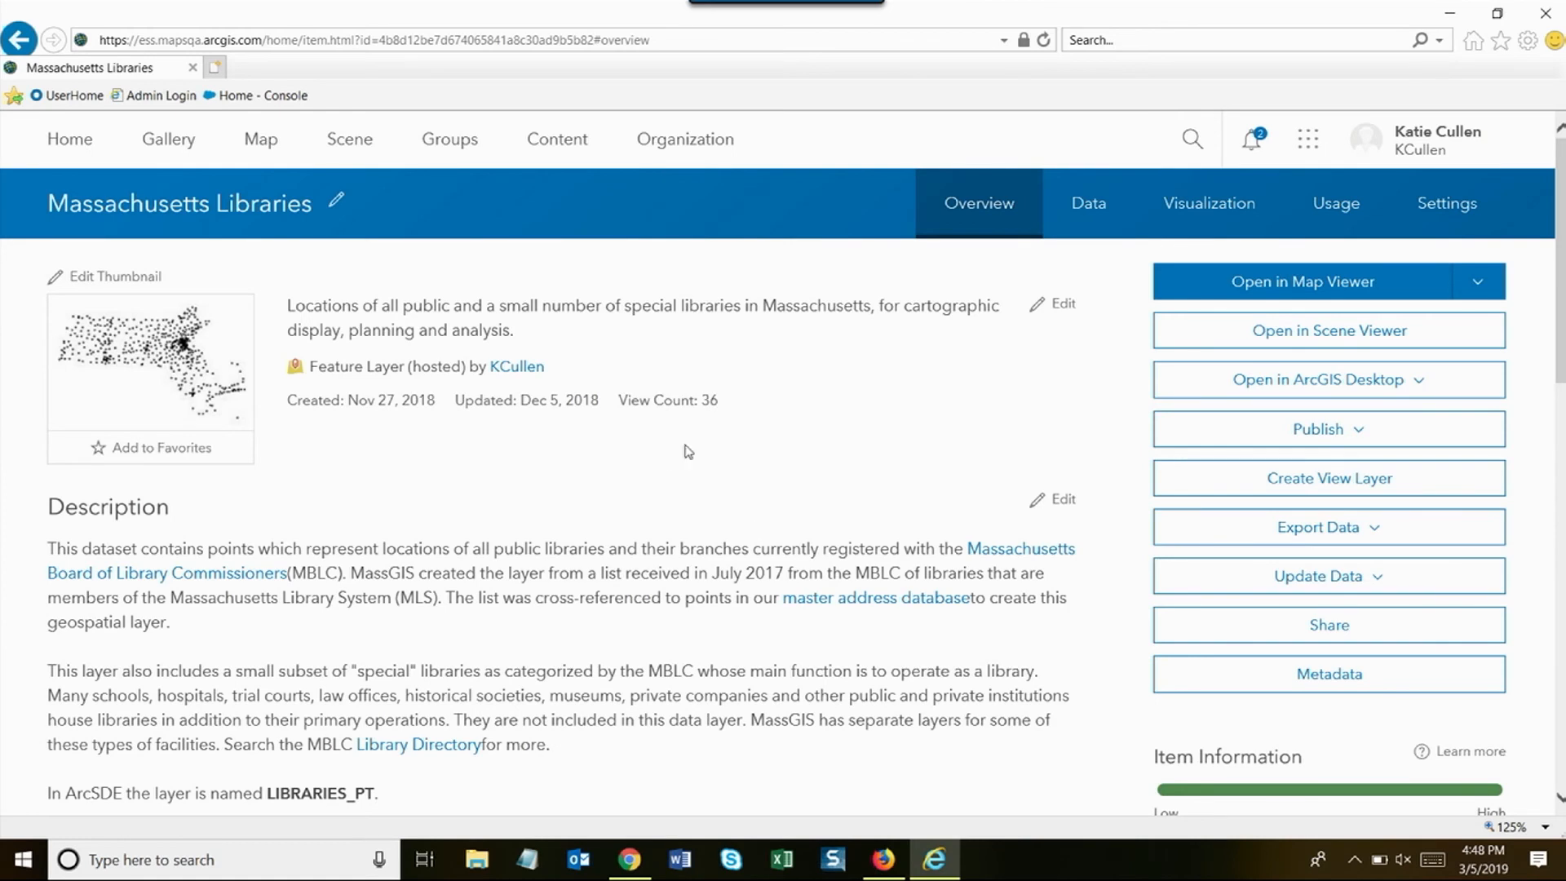
click(877, 871)
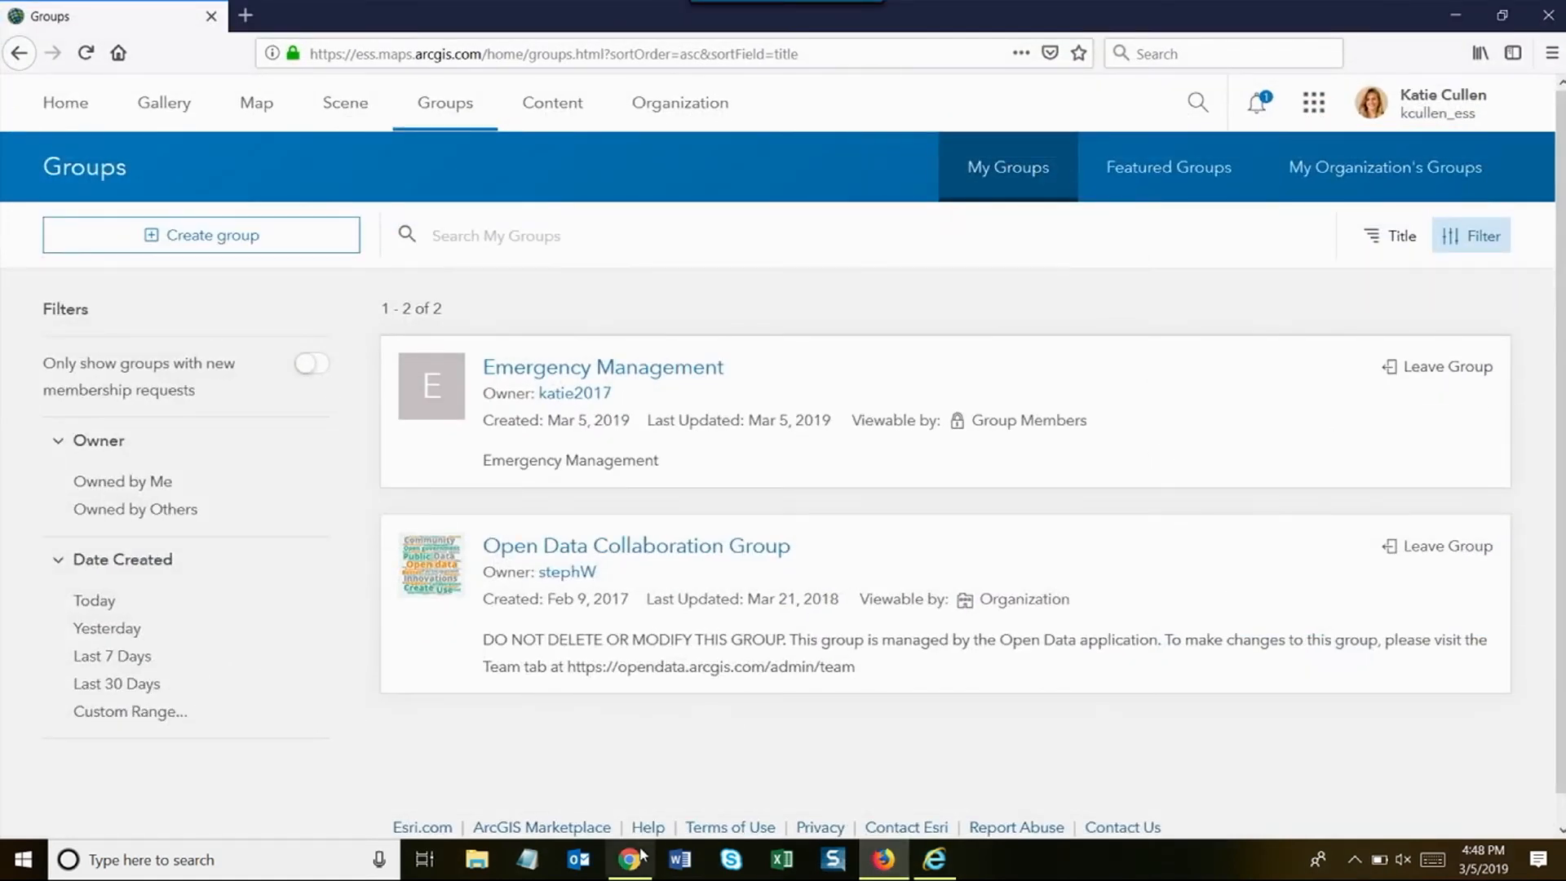
click(629, 859)
click(327, 7)
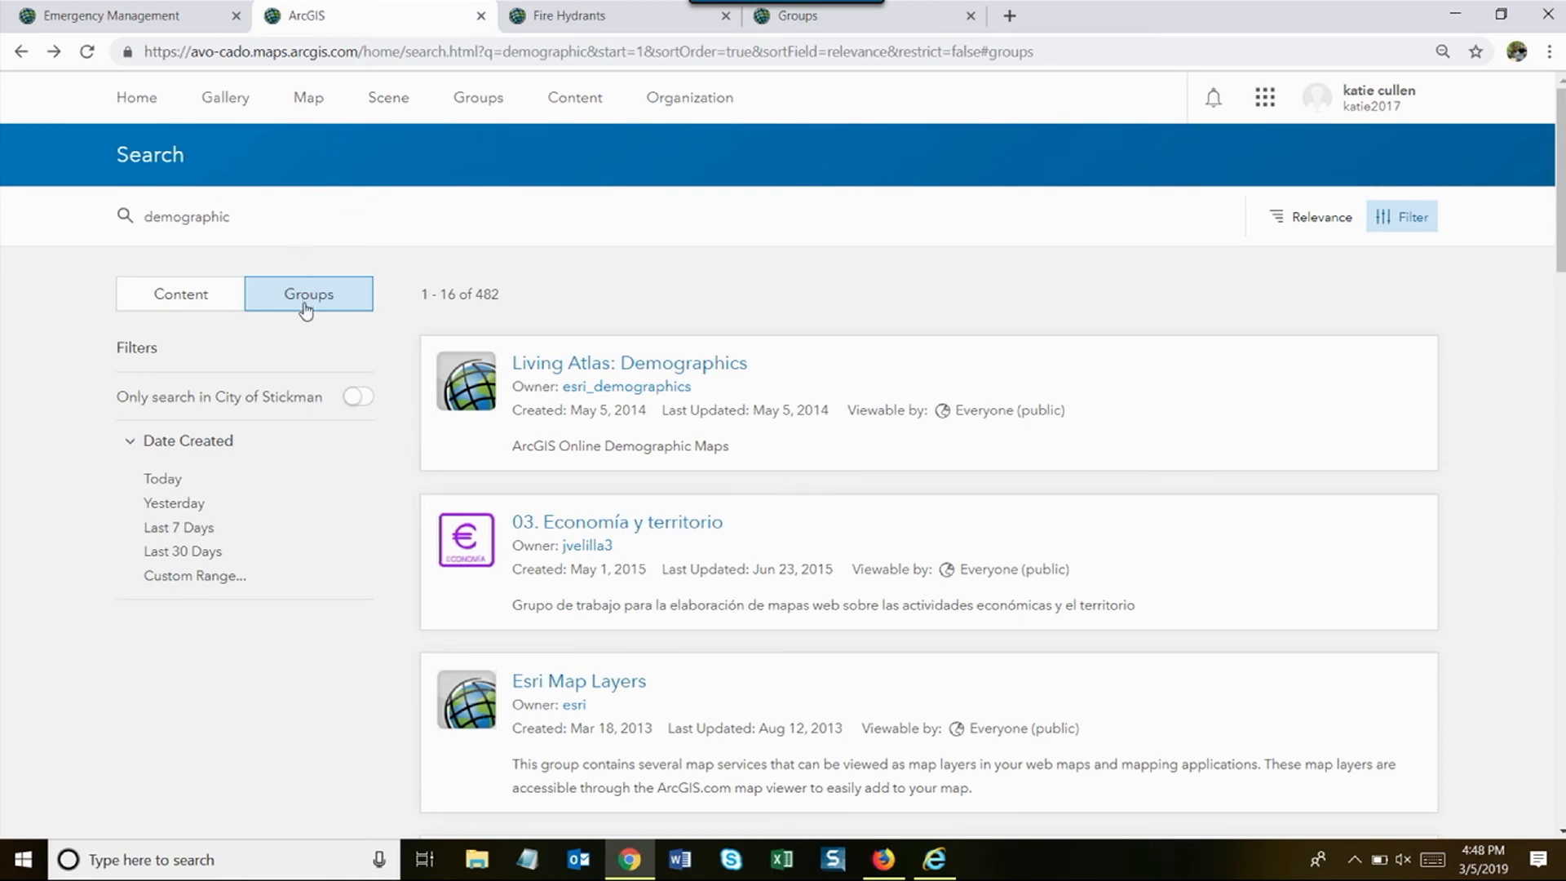
click(592, 376)
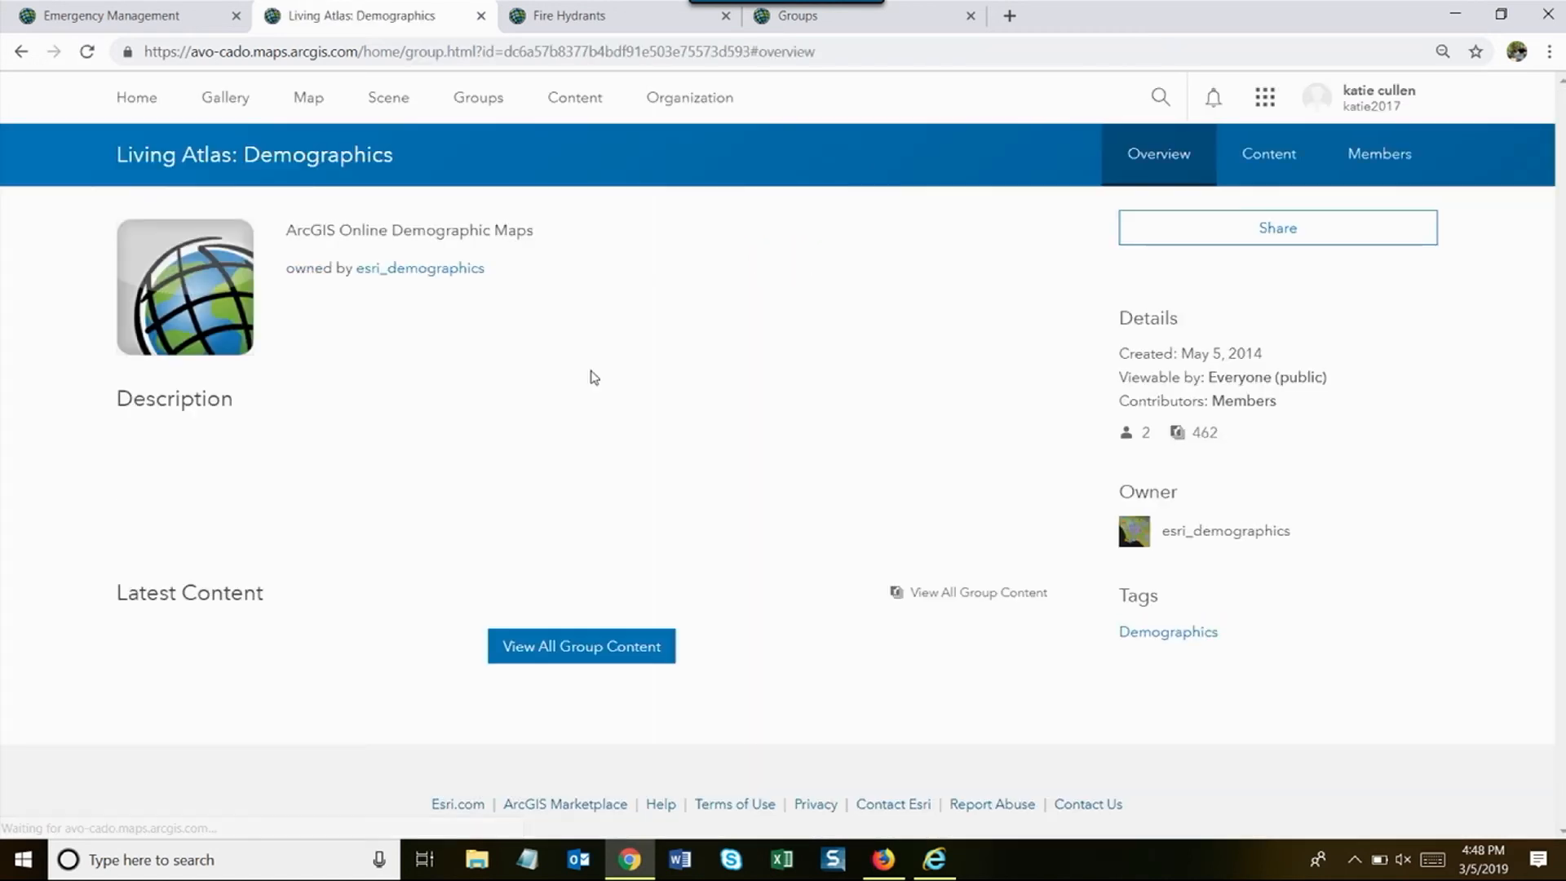
- Select the Living Atlas: Demographics group's share link, then advance to the 'Sharing to the public' slide
scroll(525, 395, down, 5)
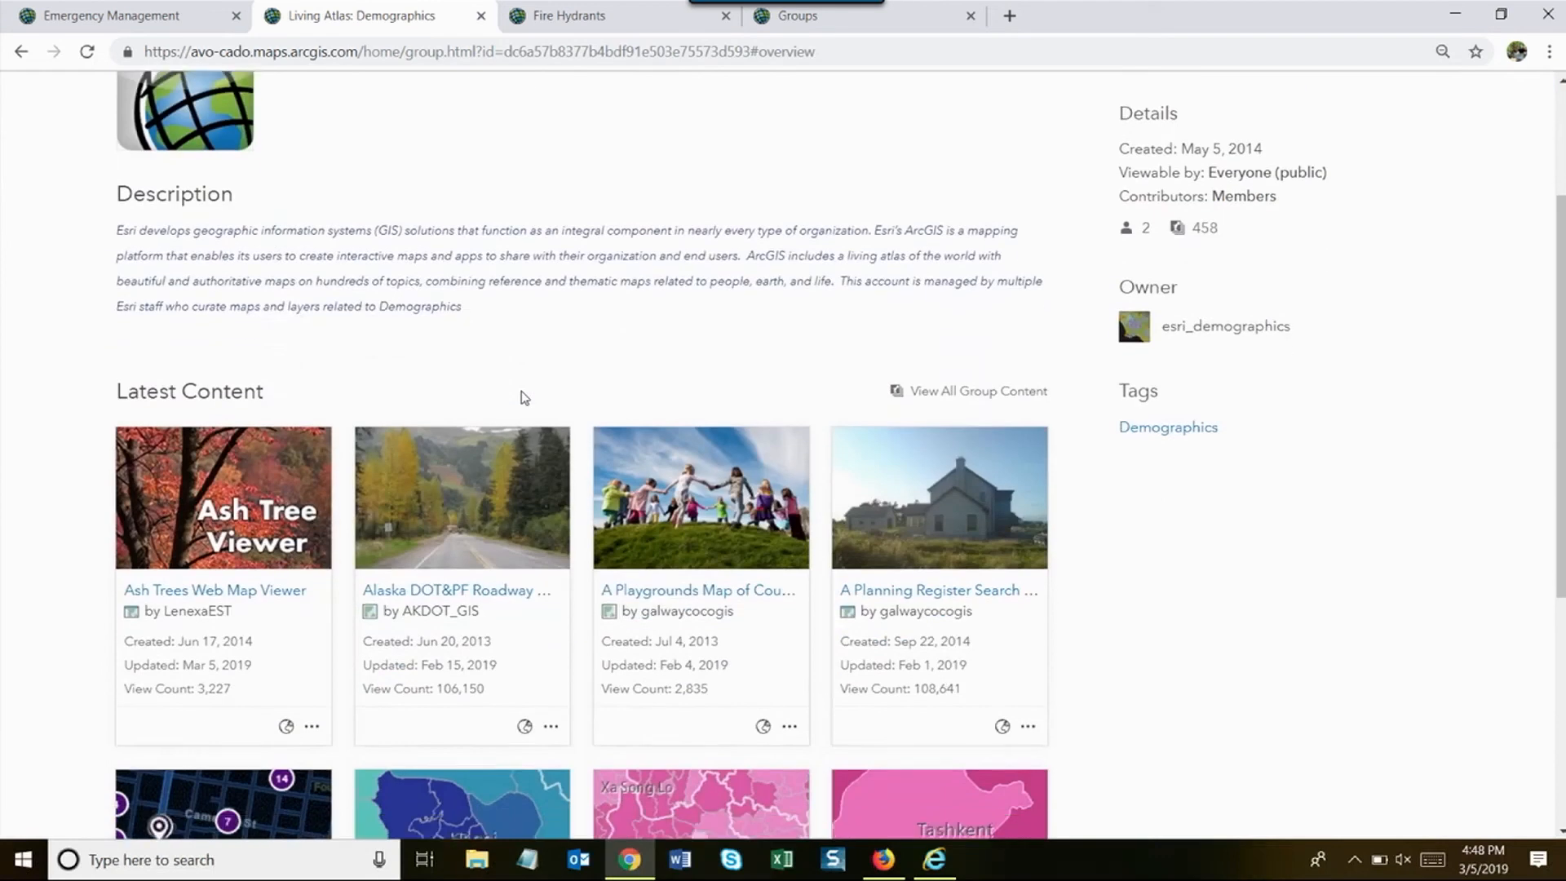
scroll(523, 398, up, 5)
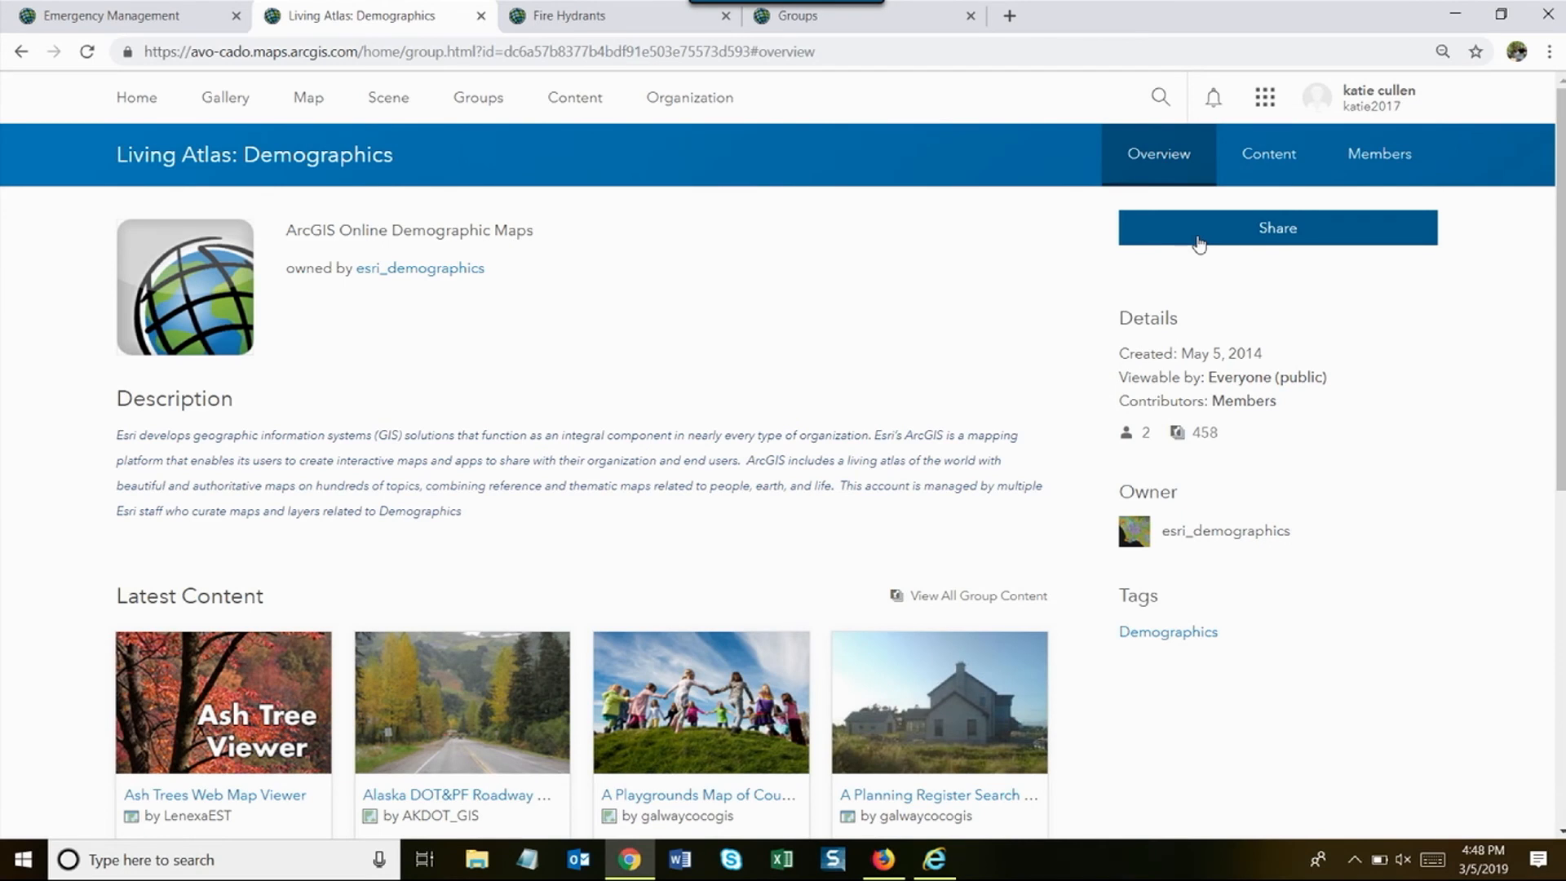
right_click(1199, 244)
click(1180, 225)
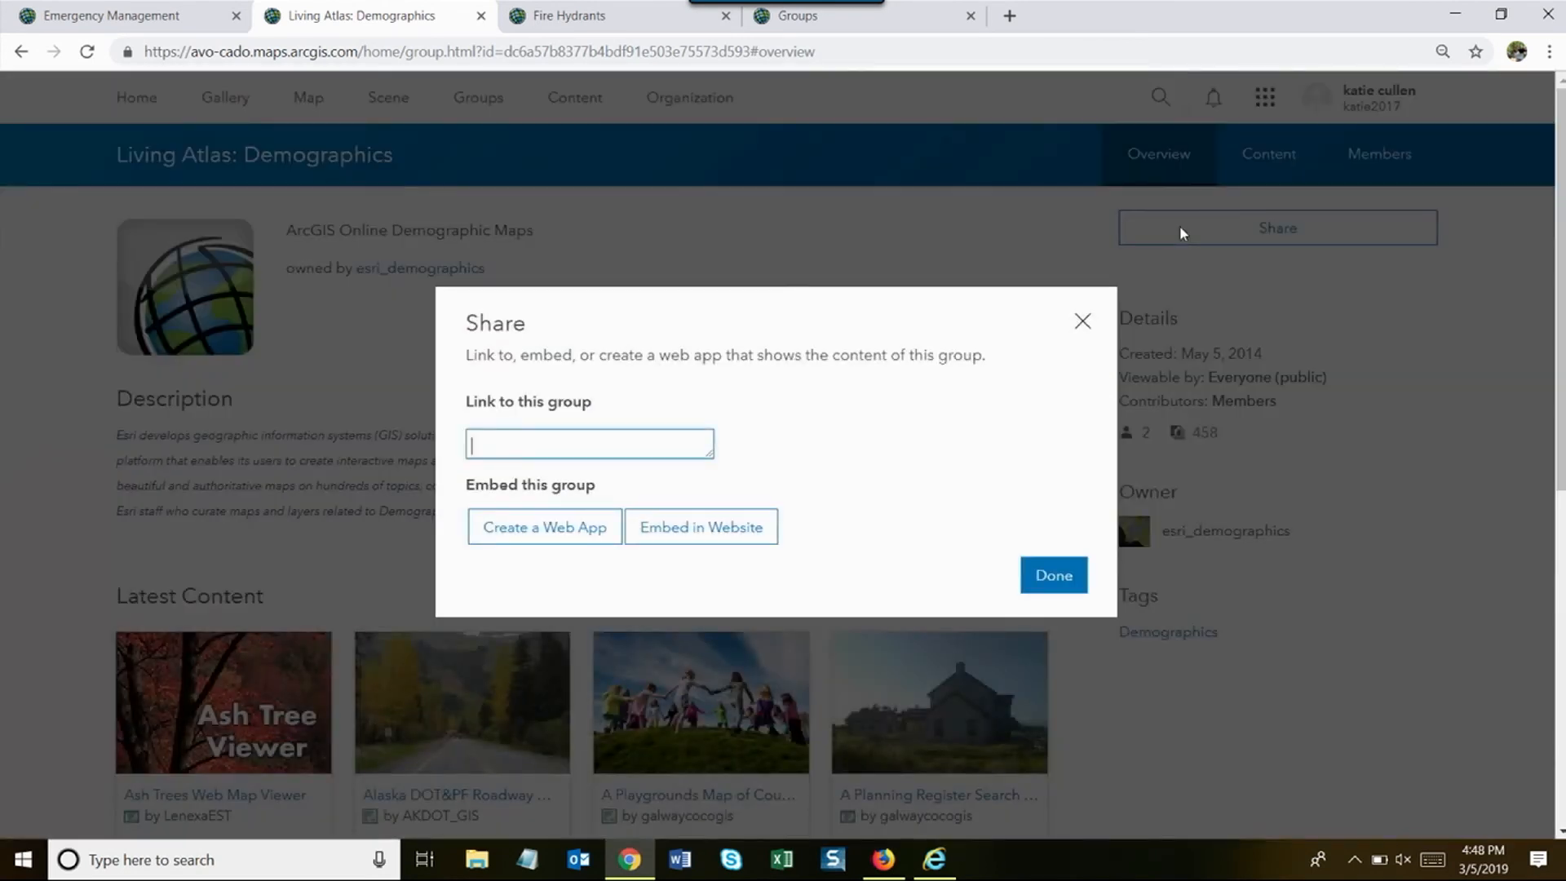
drag(633, 455, 457, 454)
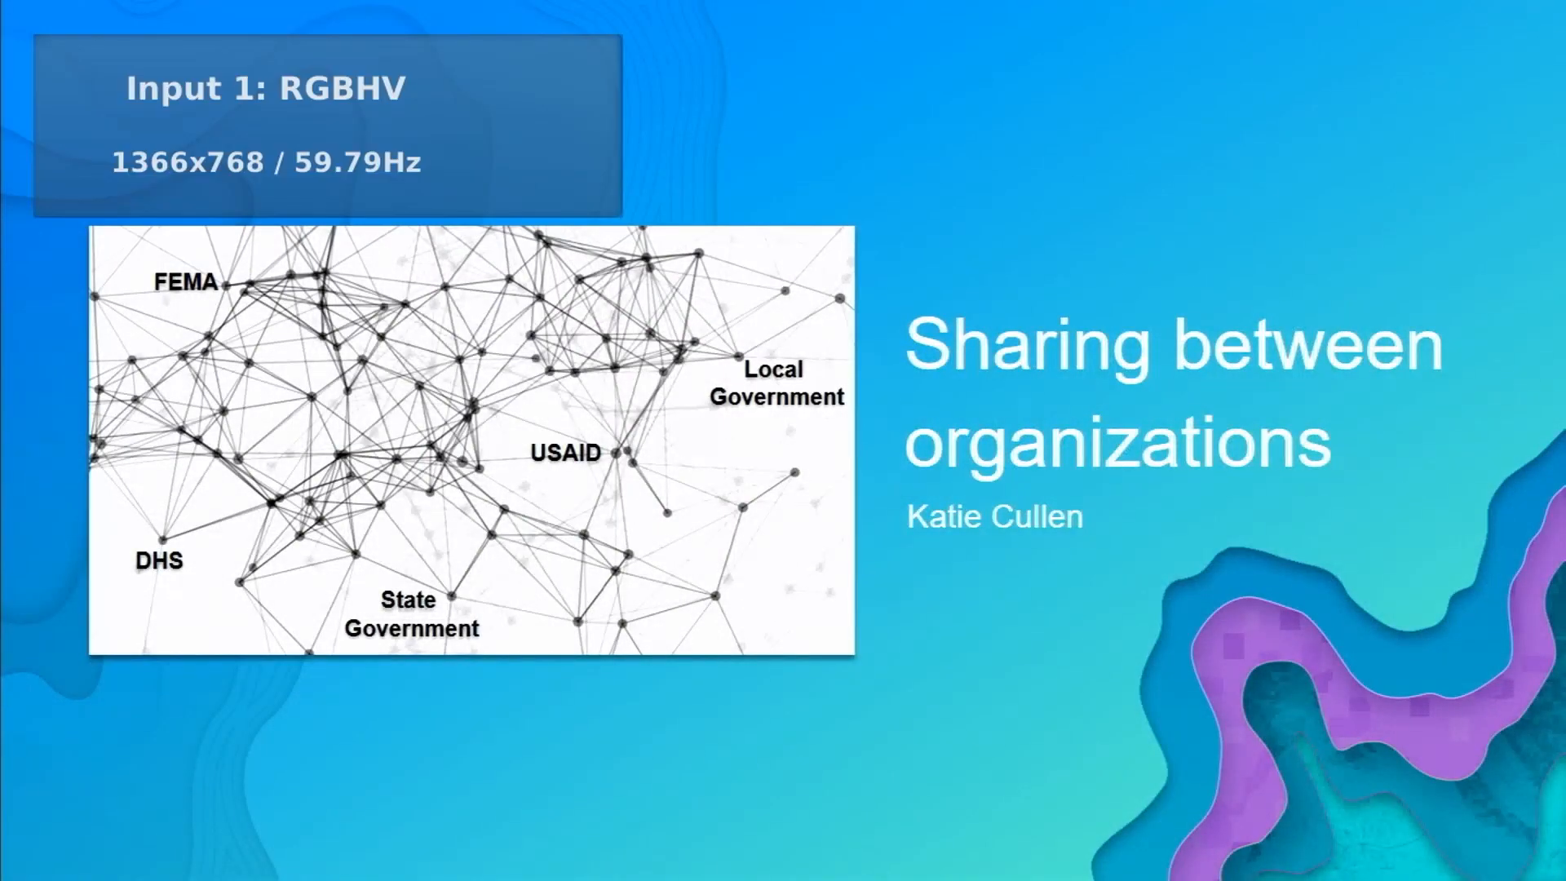
key(Right)
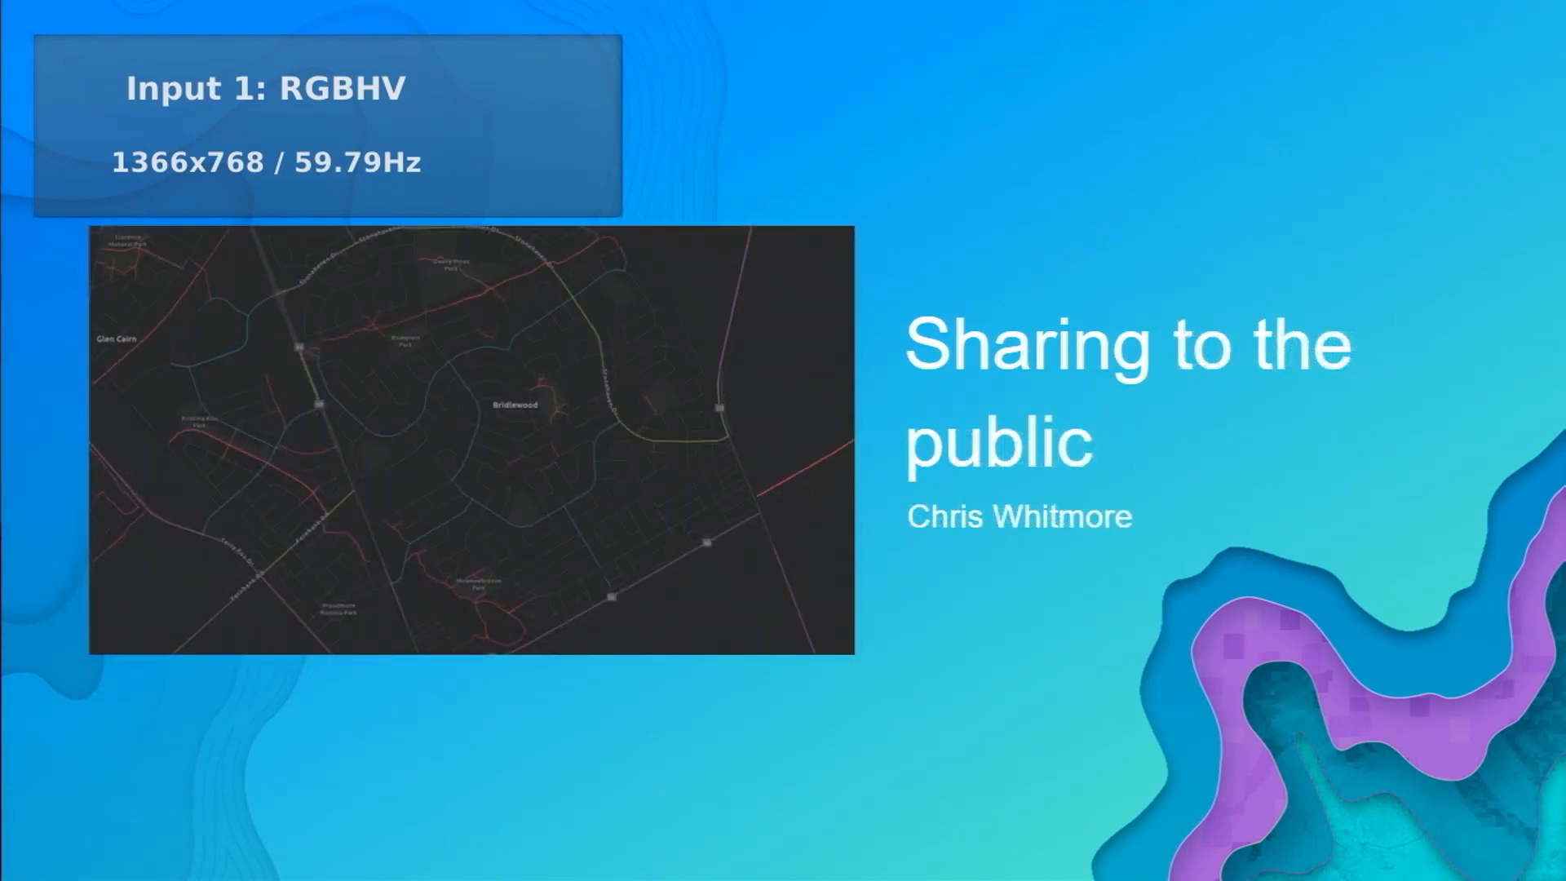
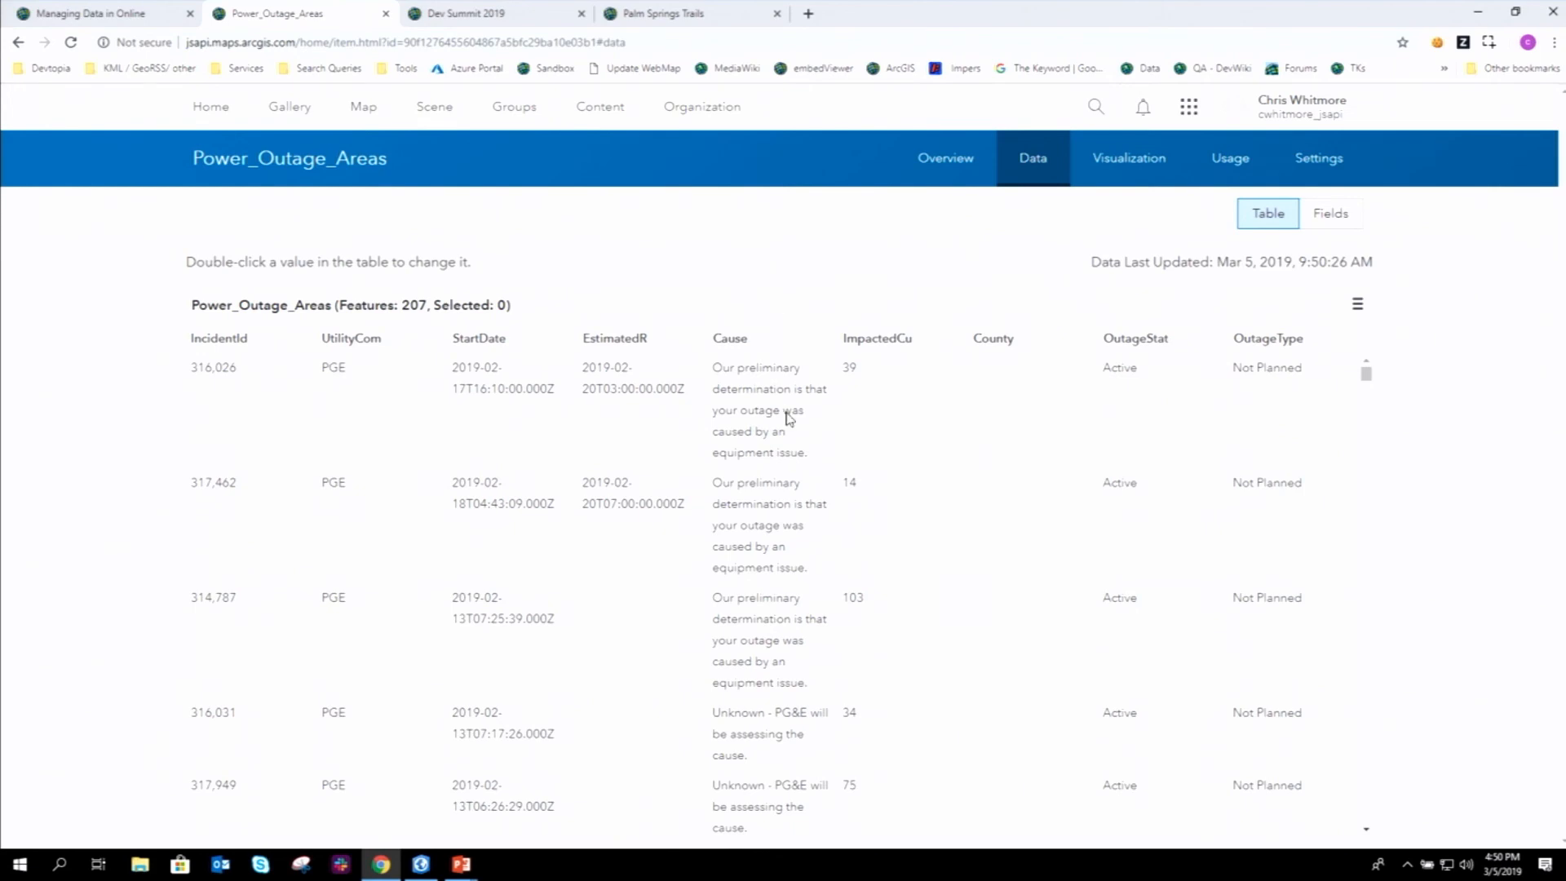
- Open the Power_Outage_Areas public view from the layer's Details and display it on its Visualization map
click(956, 163)
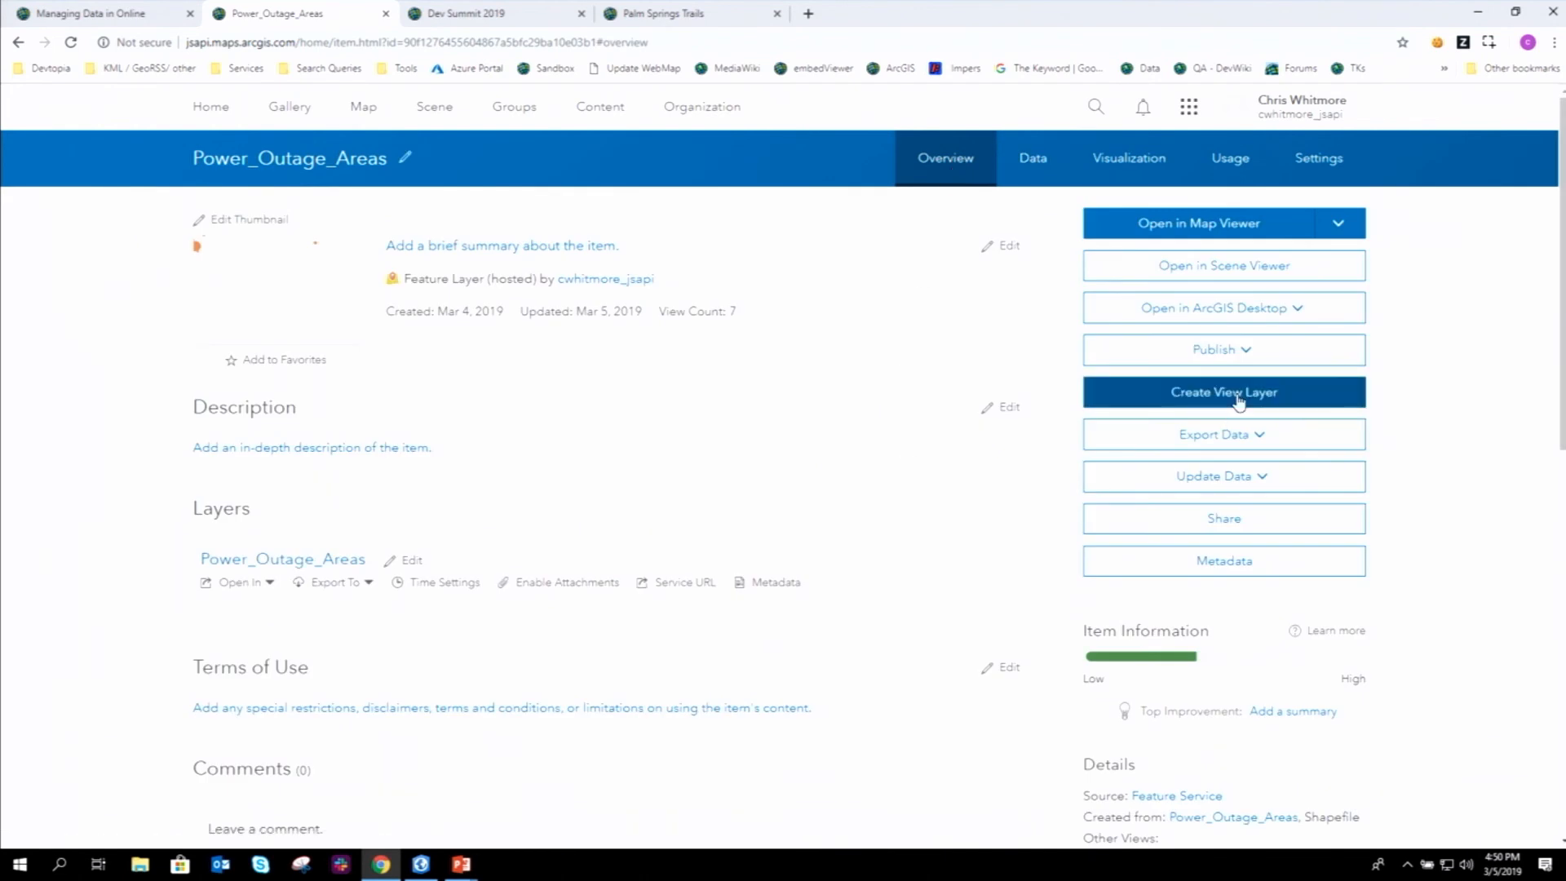
scroll(1059, 427, down, 2)
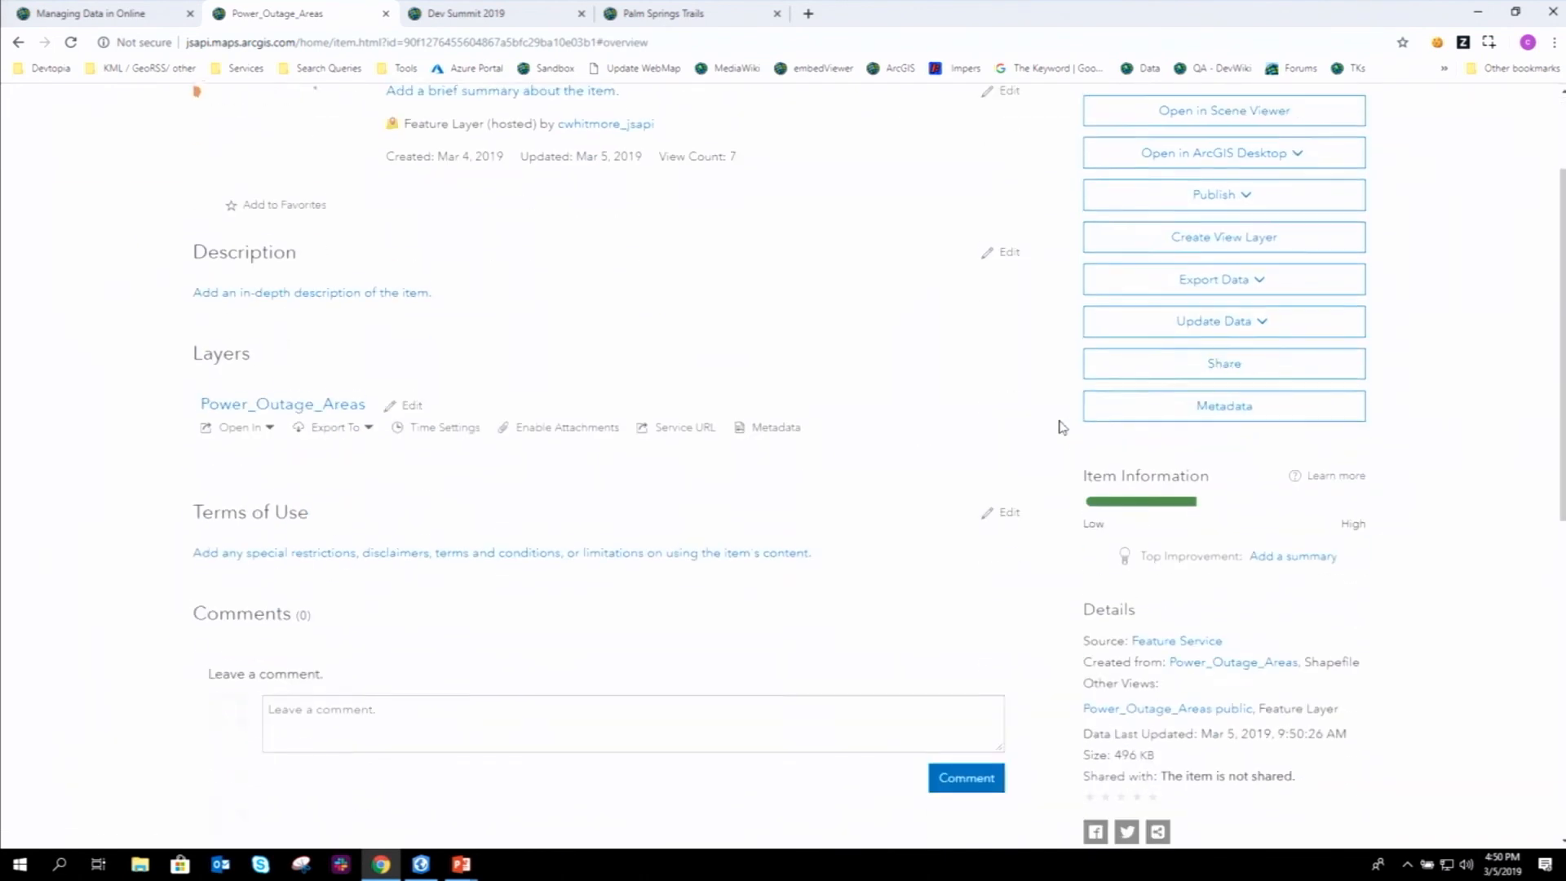
click(1204, 703)
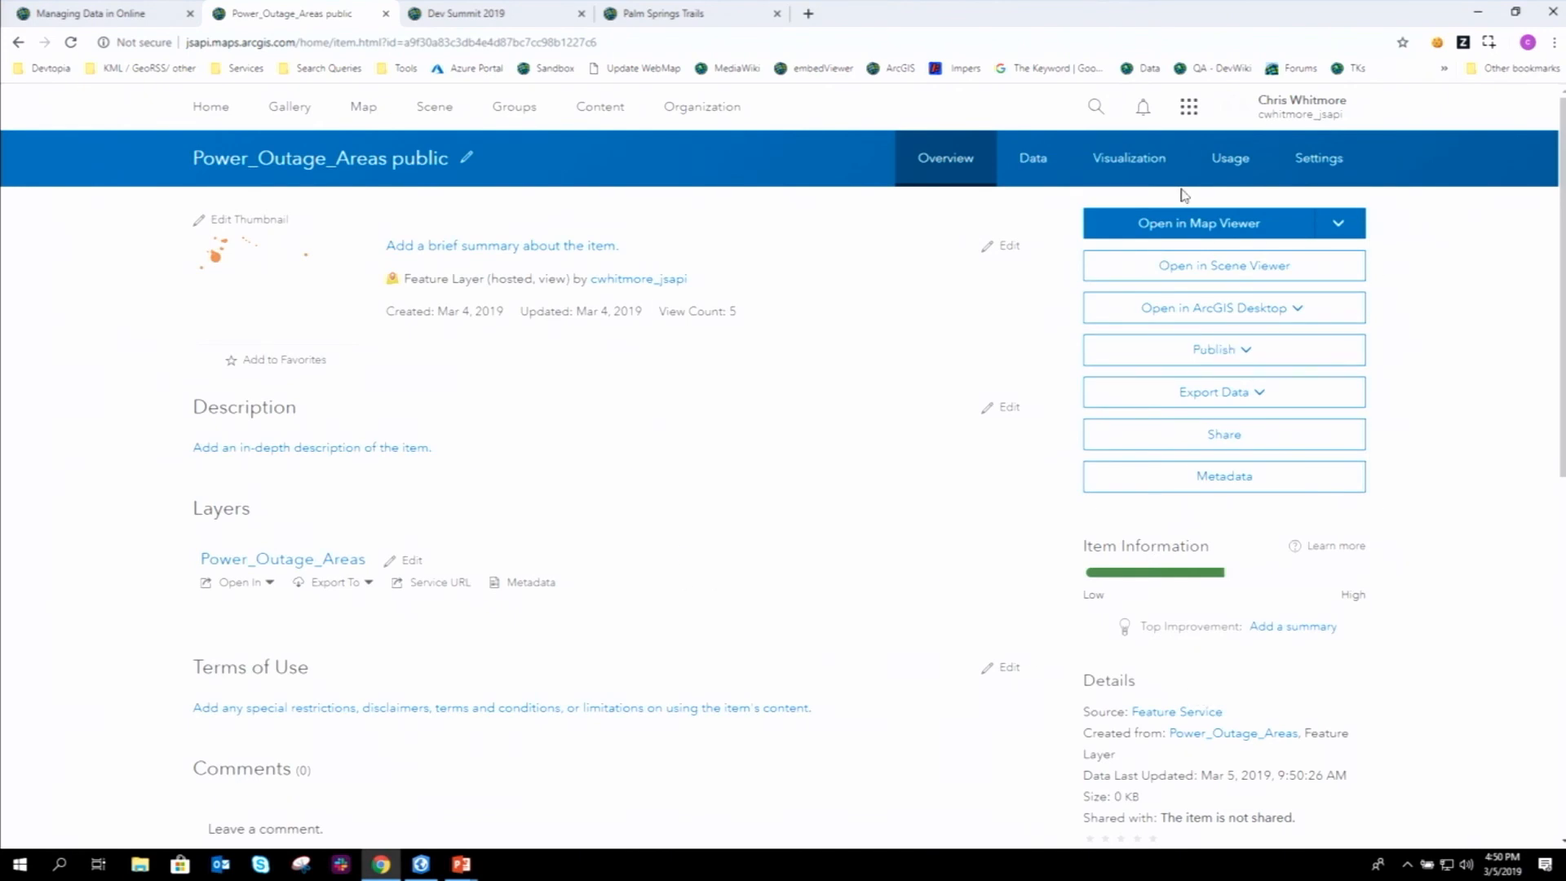
click(1128, 165)
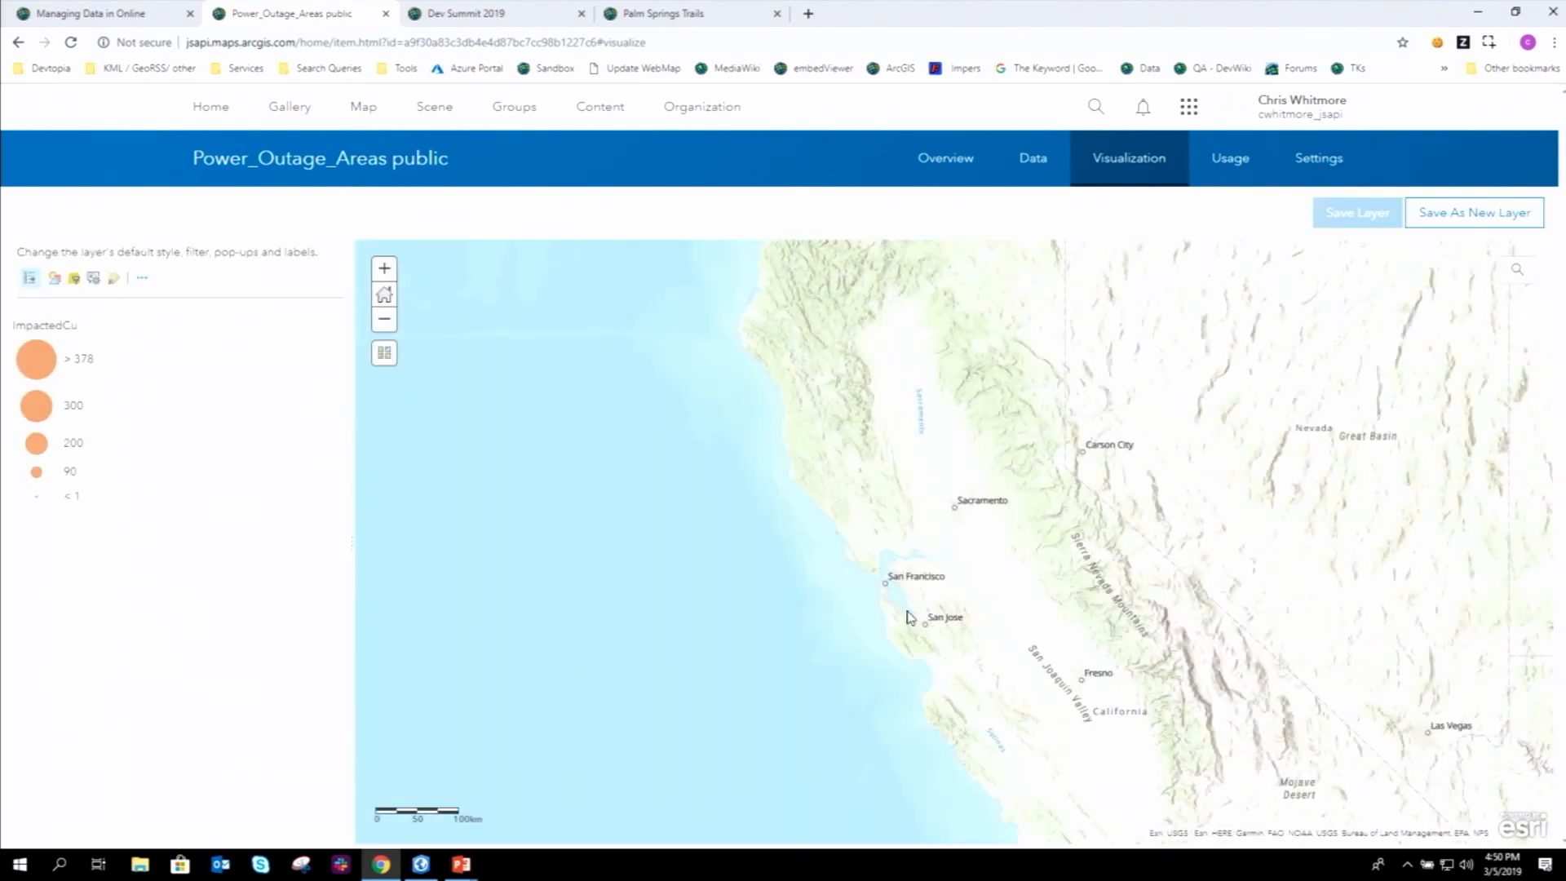
drag(933, 633, 746, 446)
drag(814, 492, 809, 544)
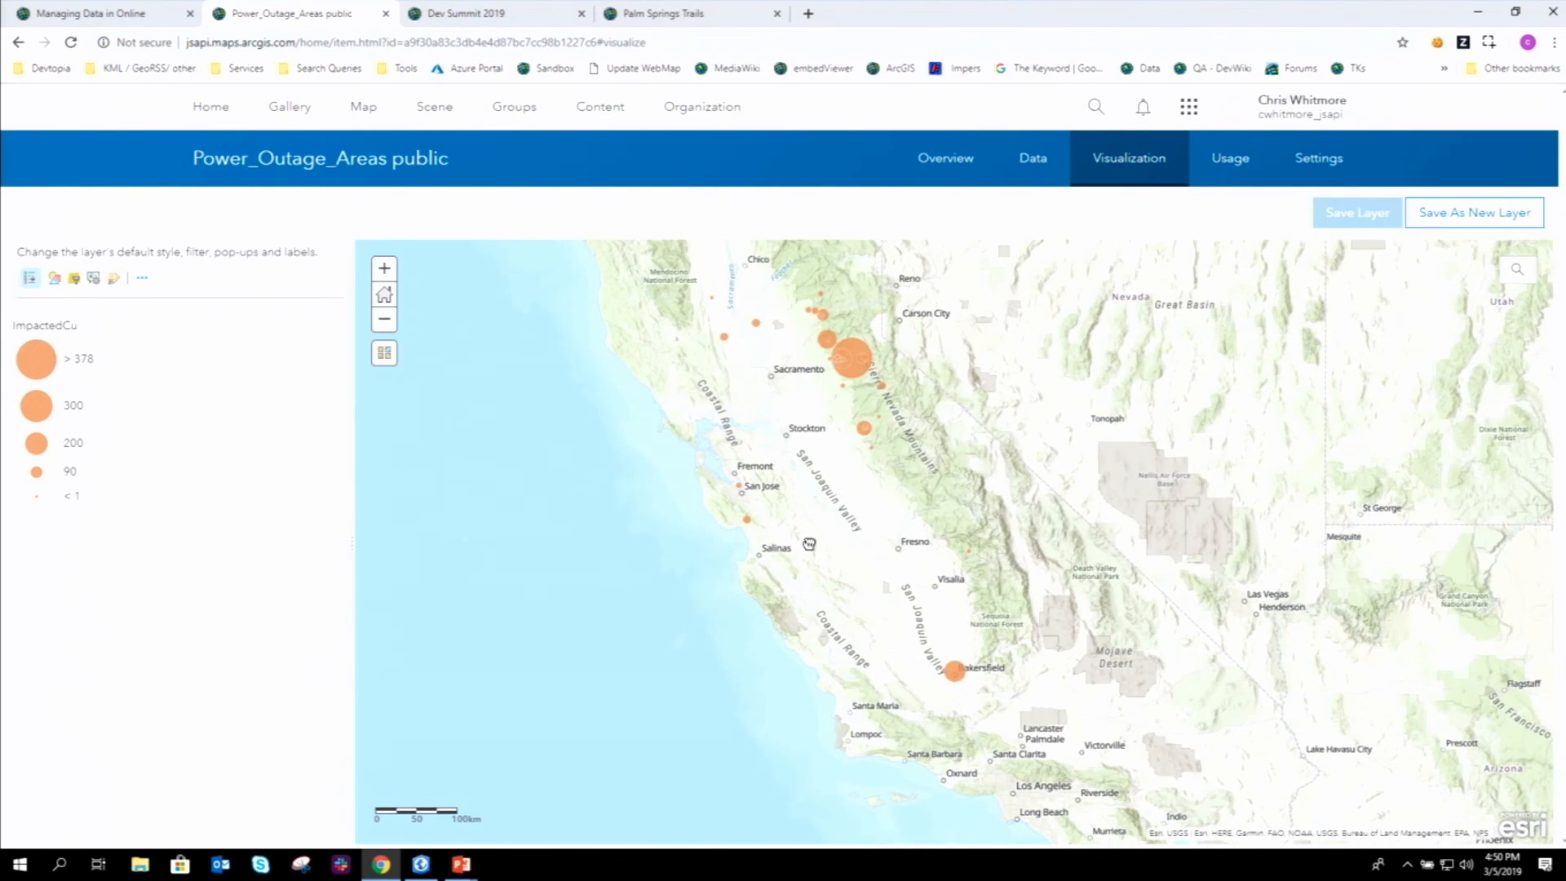
click(148, 282)
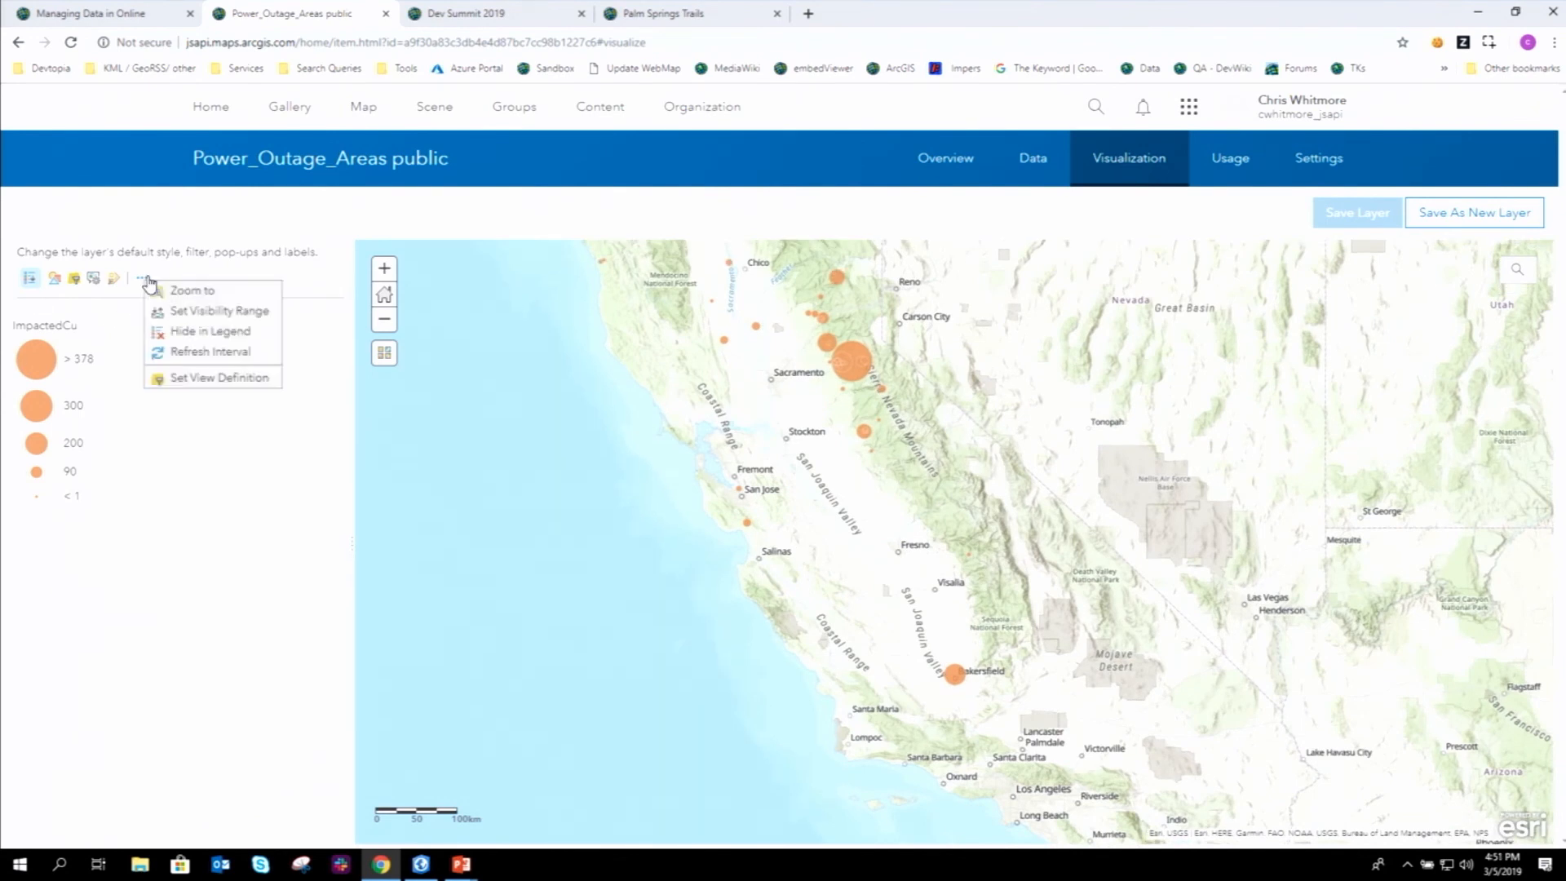
mouse_move(216, 389)
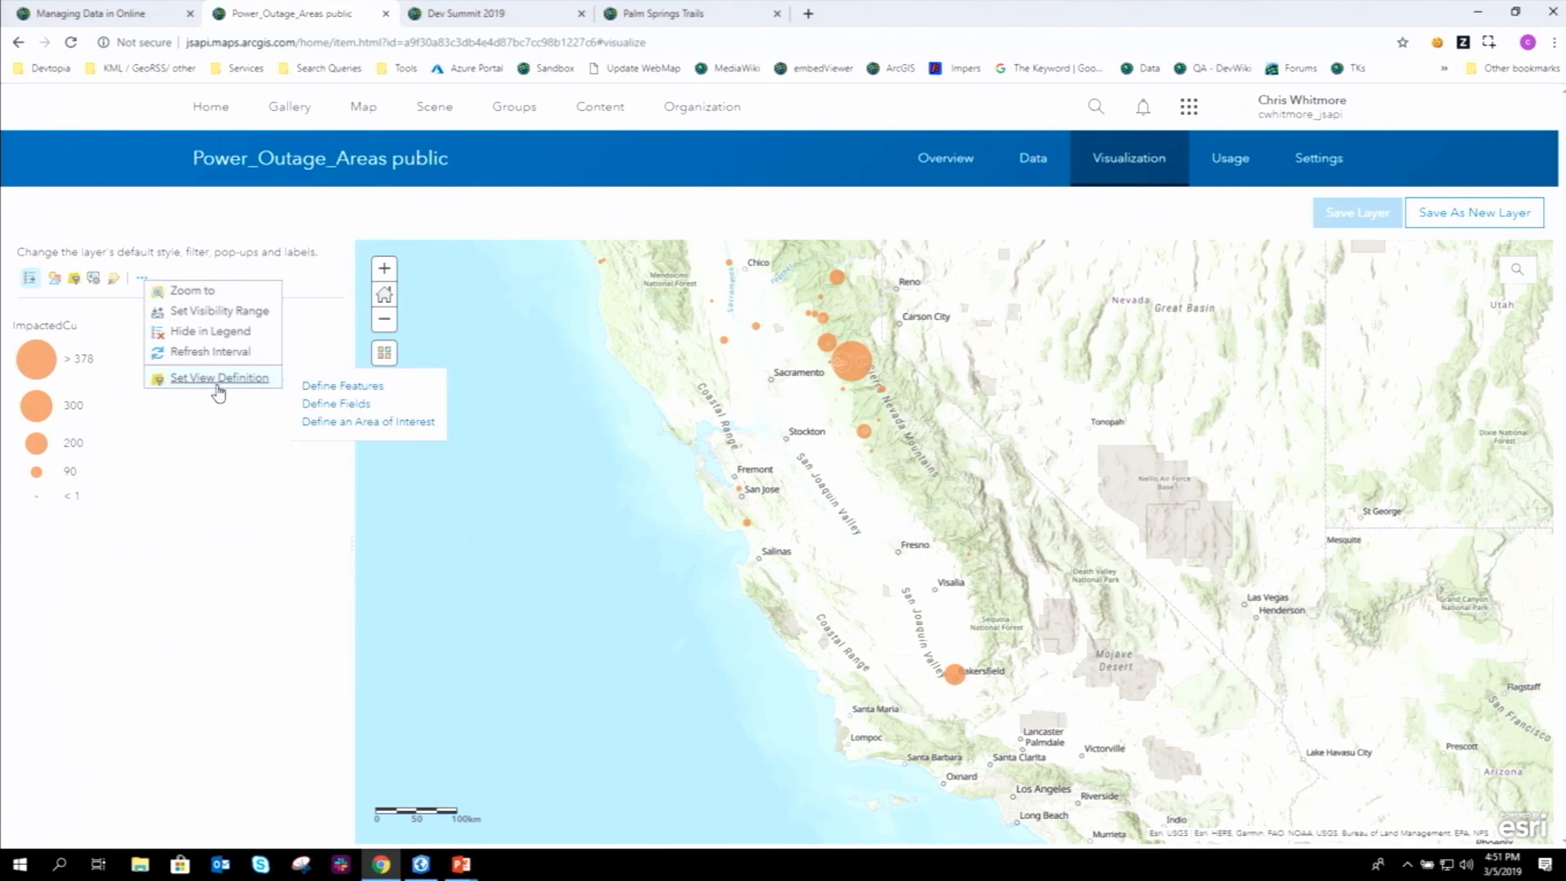
click(309, 385)
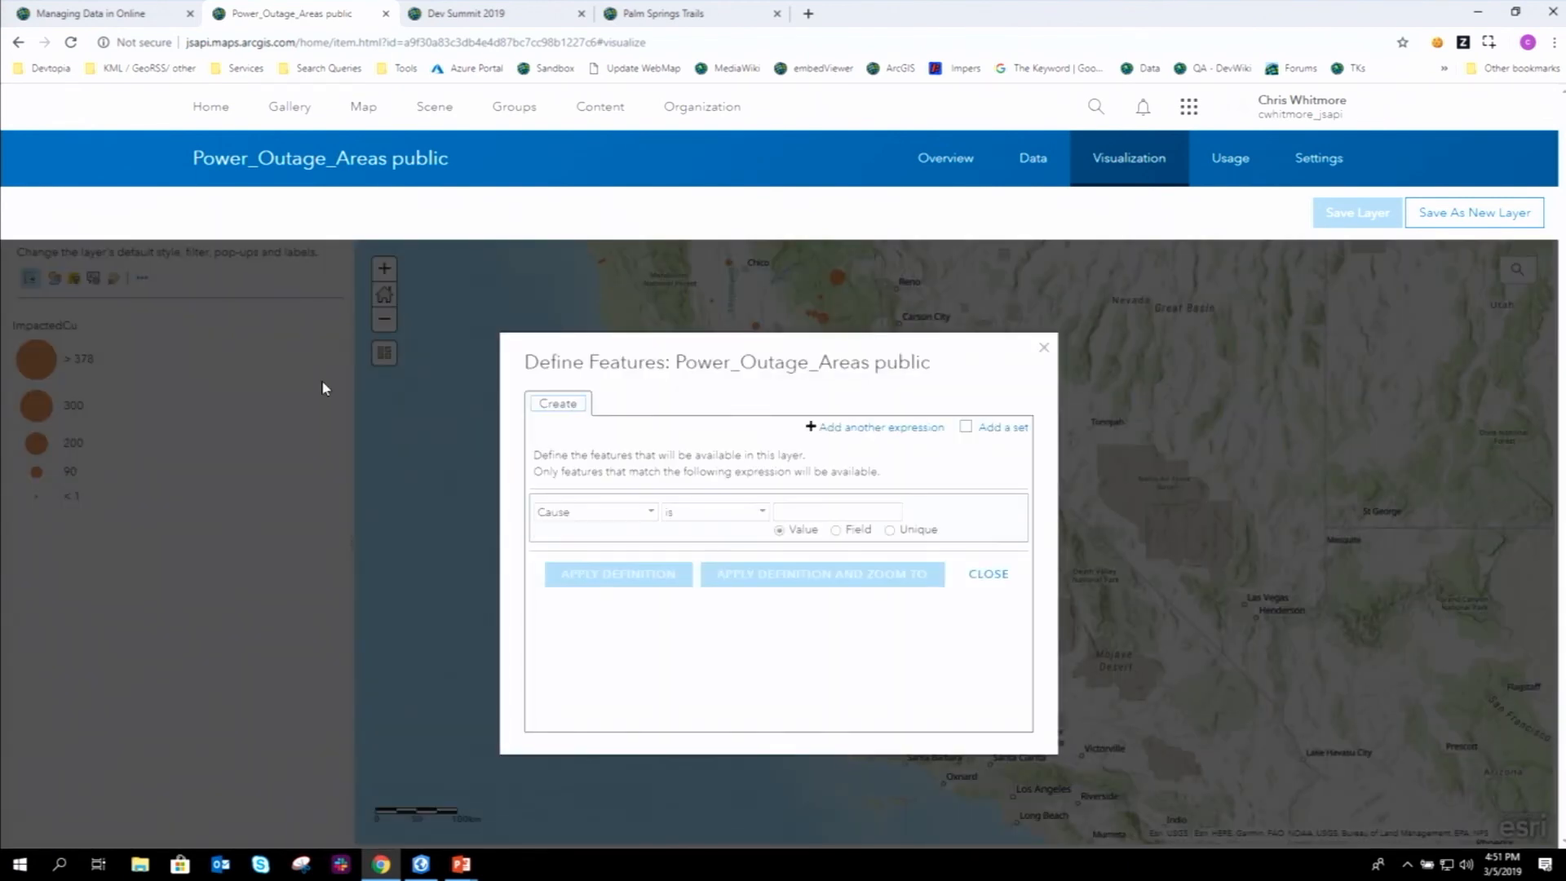
click(651, 512)
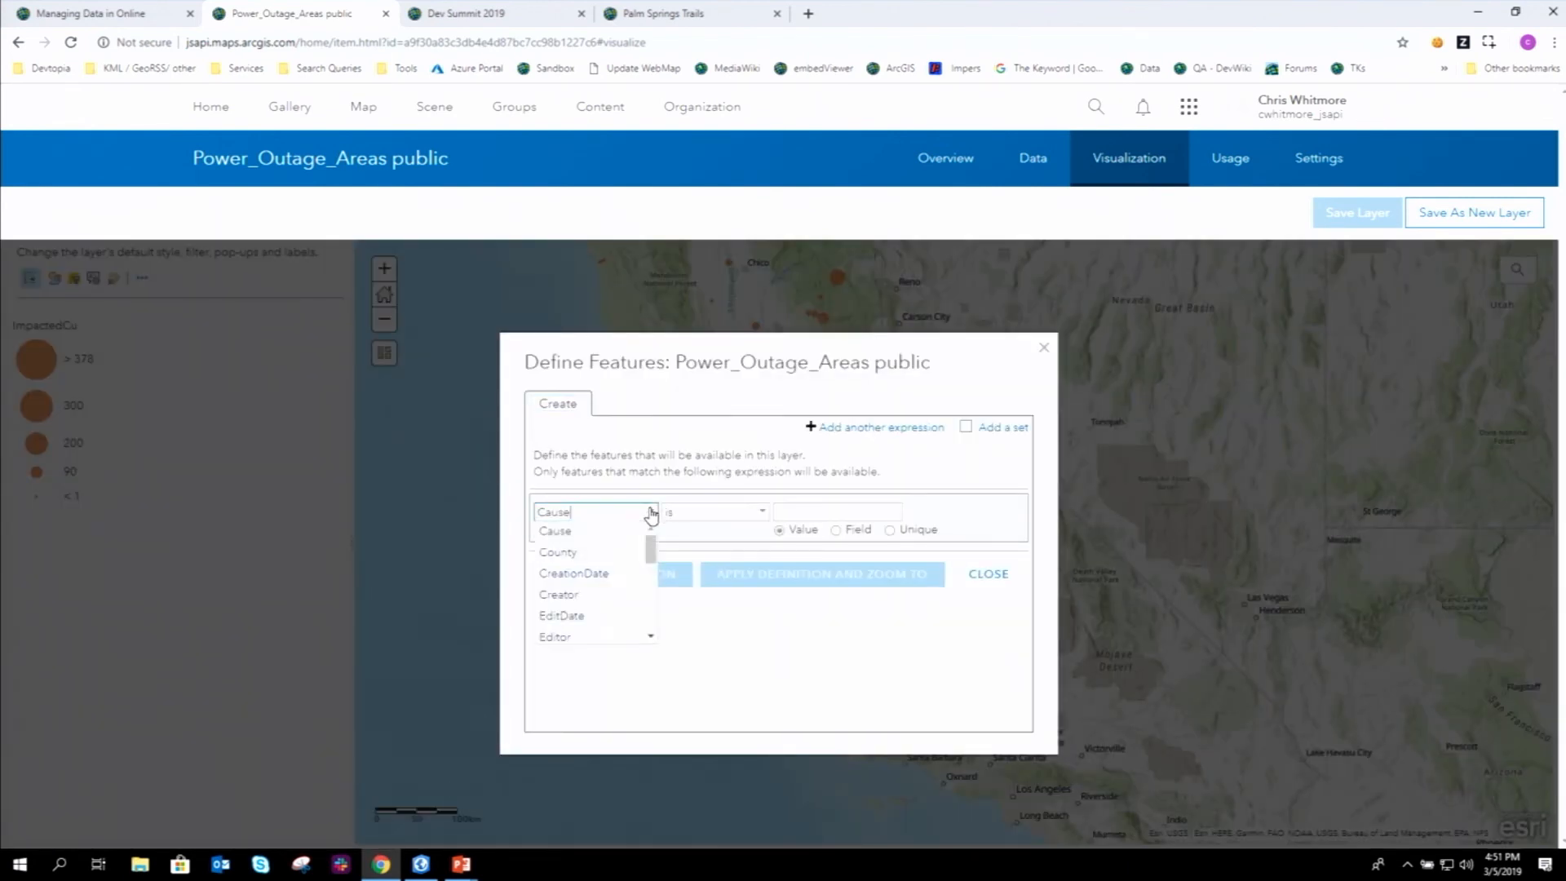
drag(651, 549, 650, 550)
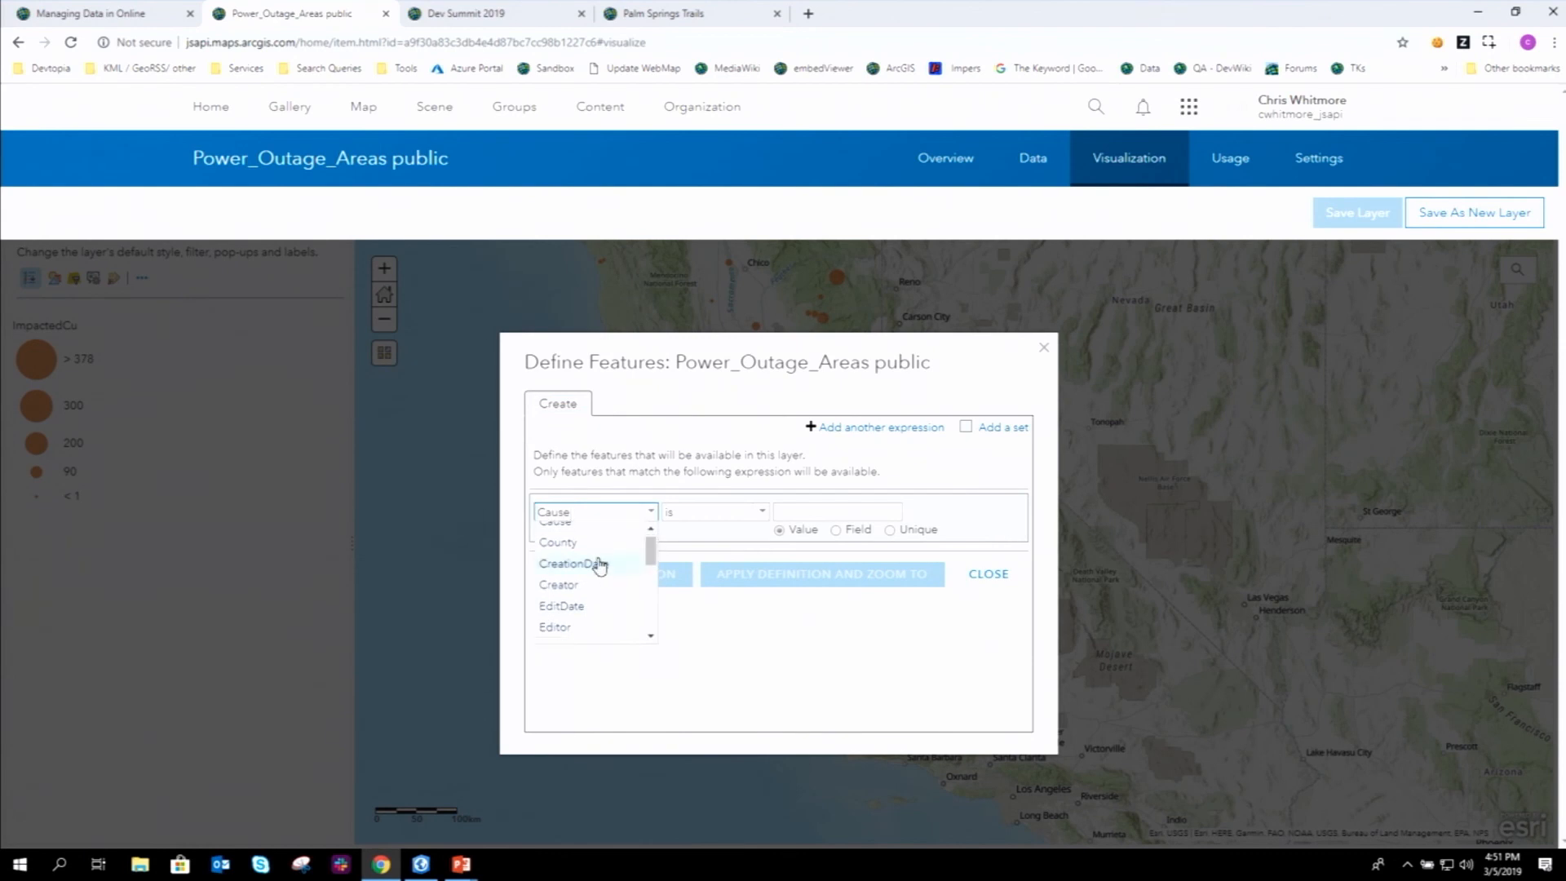
click(599, 565)
click(911, 513)
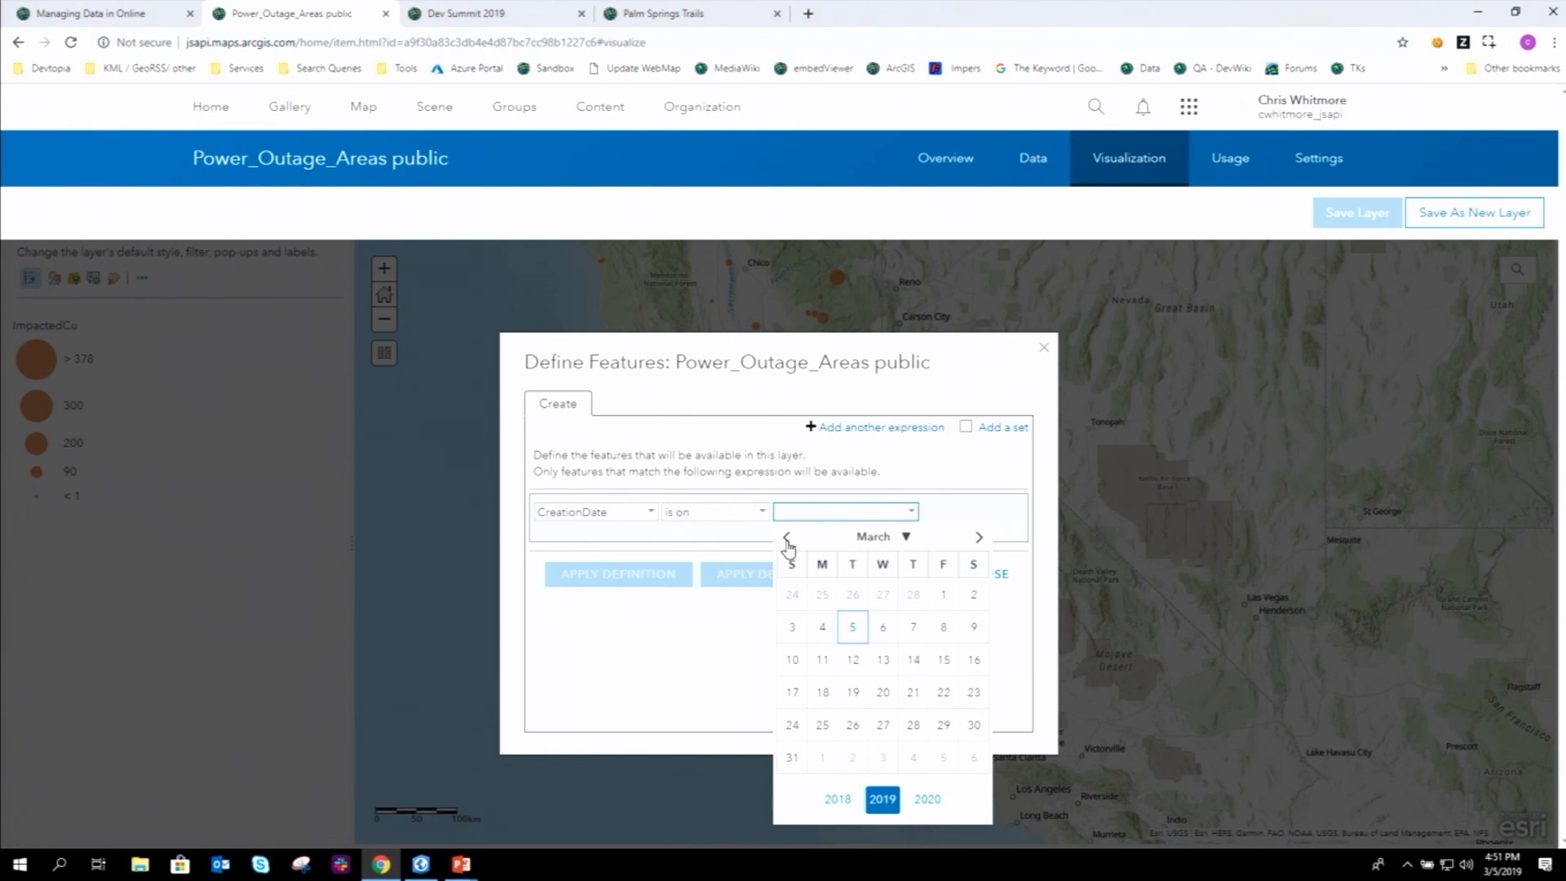
click(709, 664)
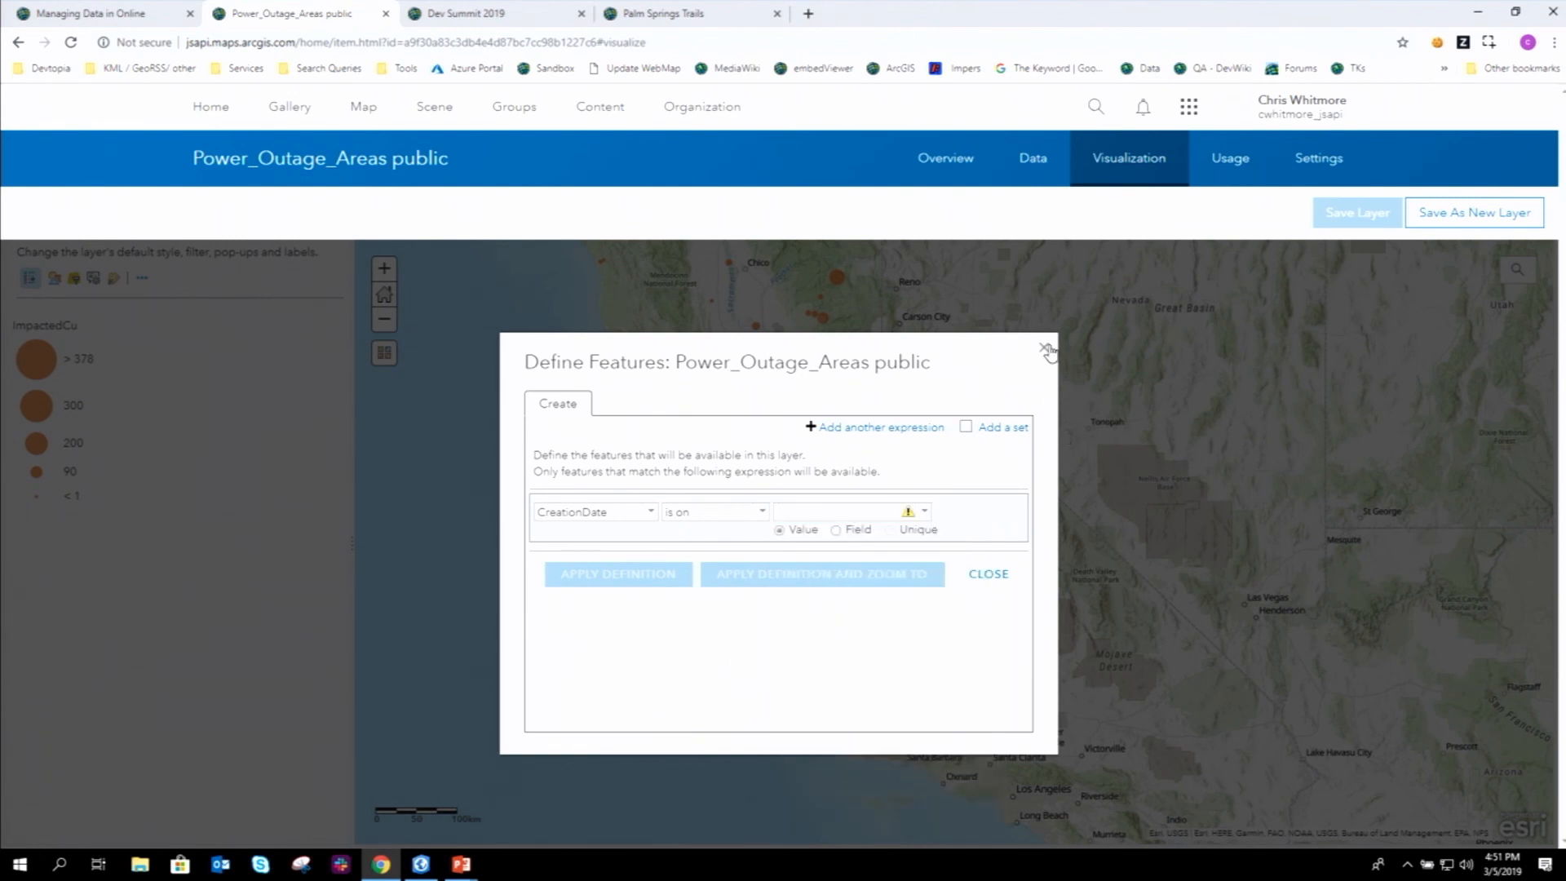
click(1044, 349)
click(143, 279)
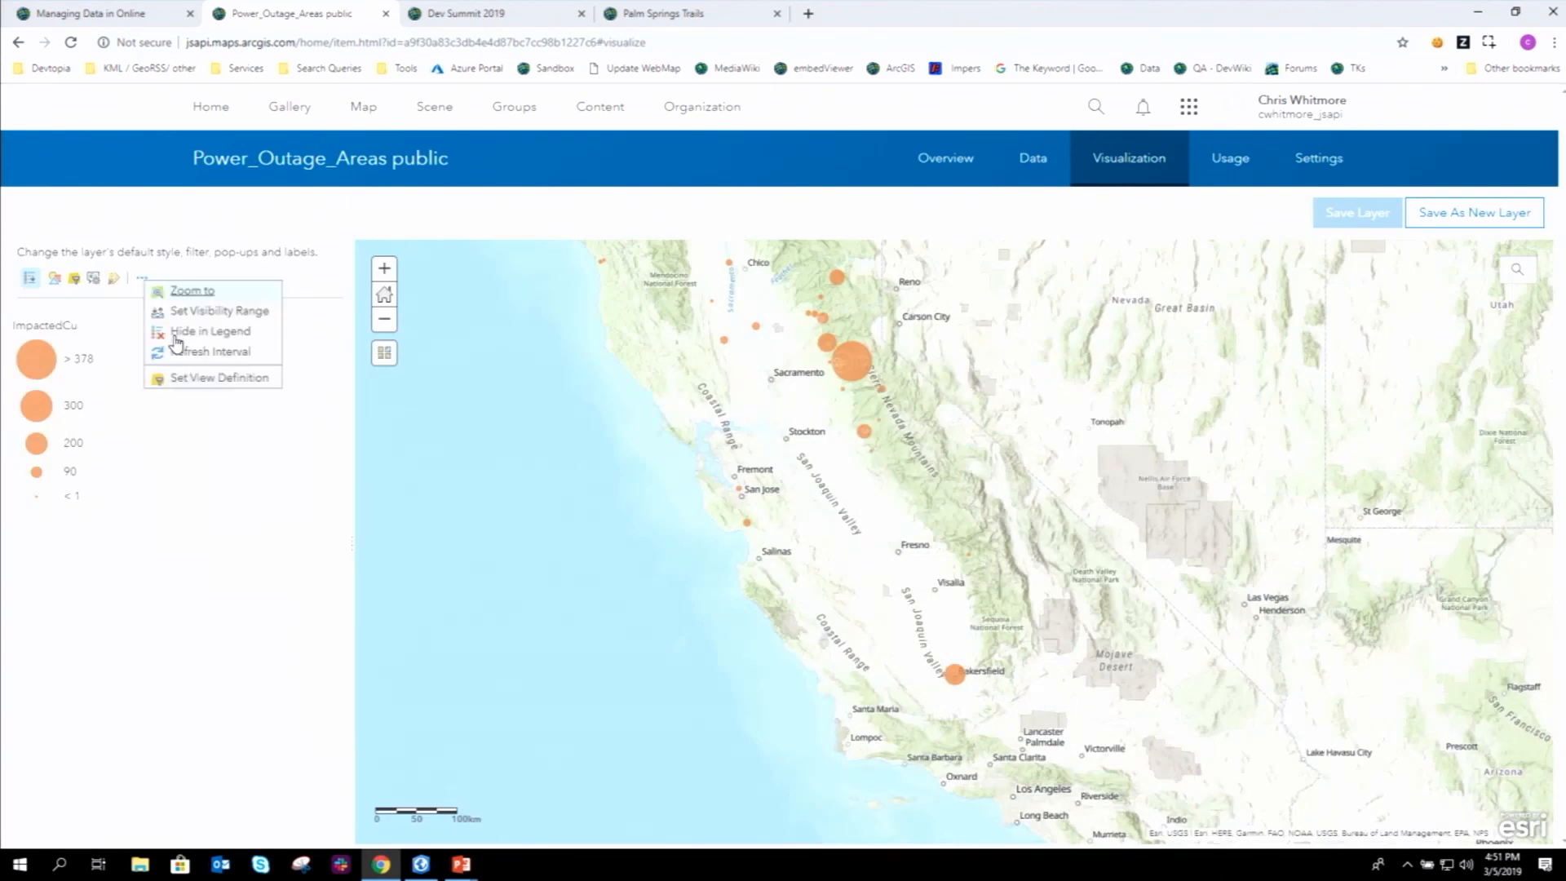
- Define the view's fields to exclude OBJECTID, IncidentId and UtilityCom, keeping Cause visible
mouse_move(230, 390)
click(319, 403)
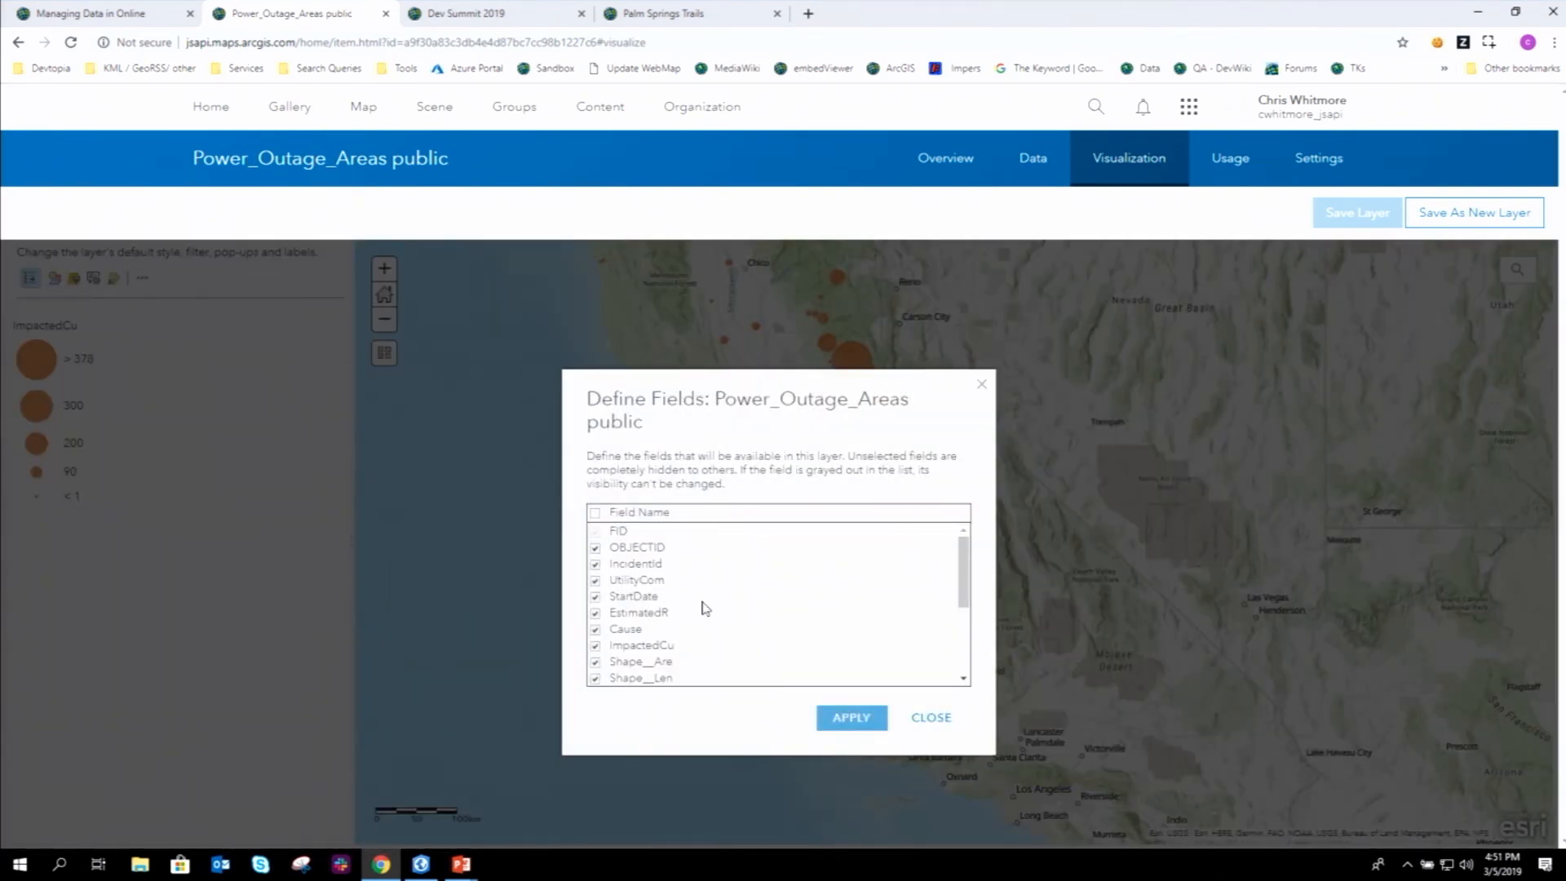
click(596, 548)
click(595, 564)
click(595, 580)
click(595, 629)
click(594, 631)
click(872, 721)
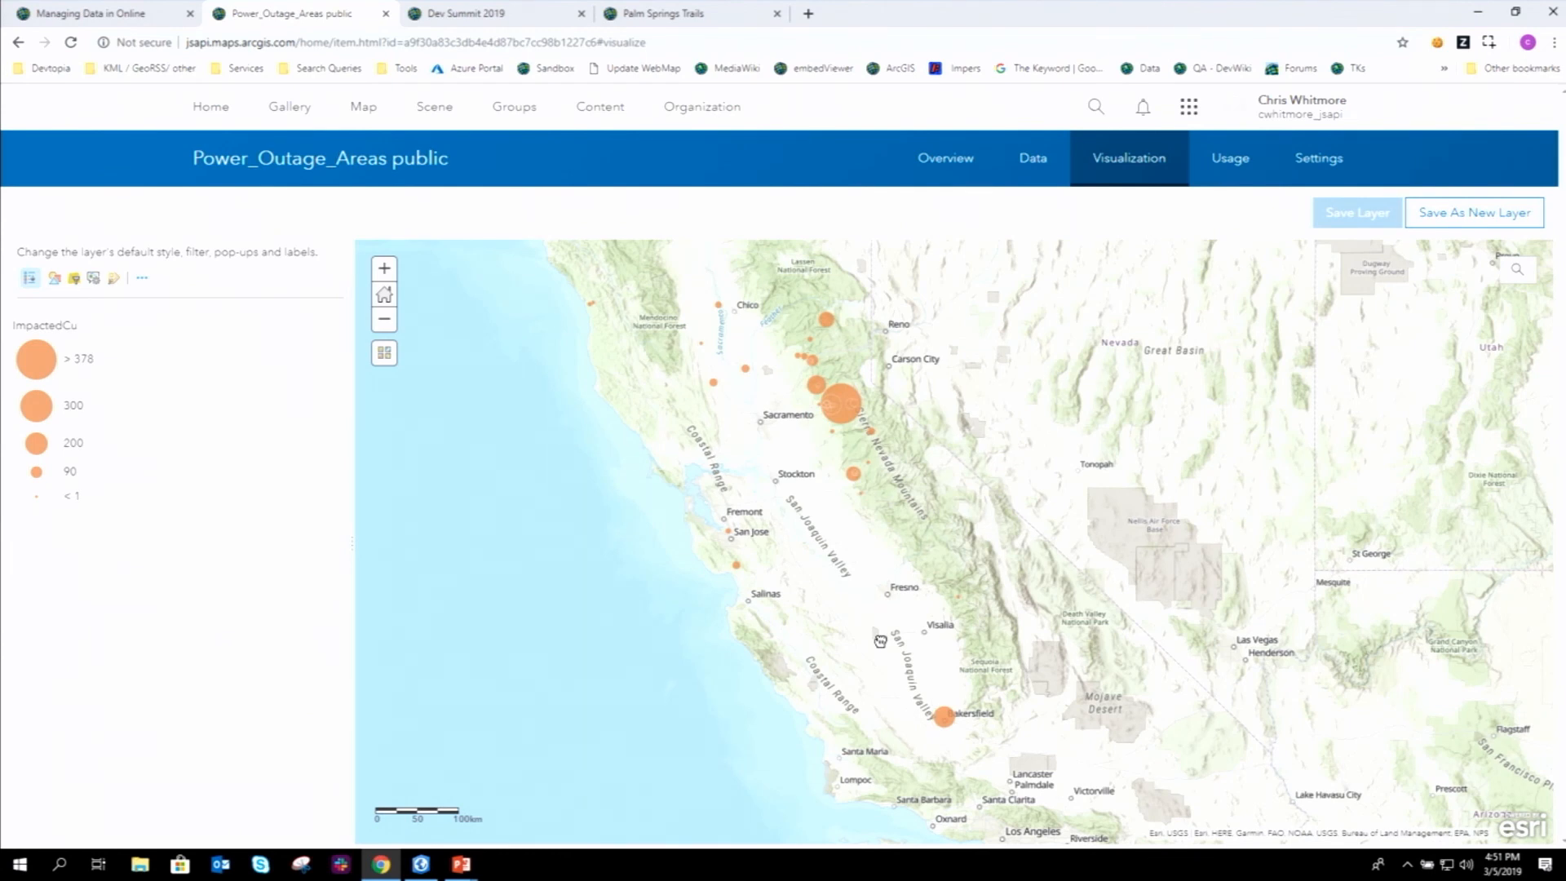
- Draw an area of interest around Sacramento and Reno, discard it, and return to the Overview page
click(142, 278)
mouse_move(189, 388)
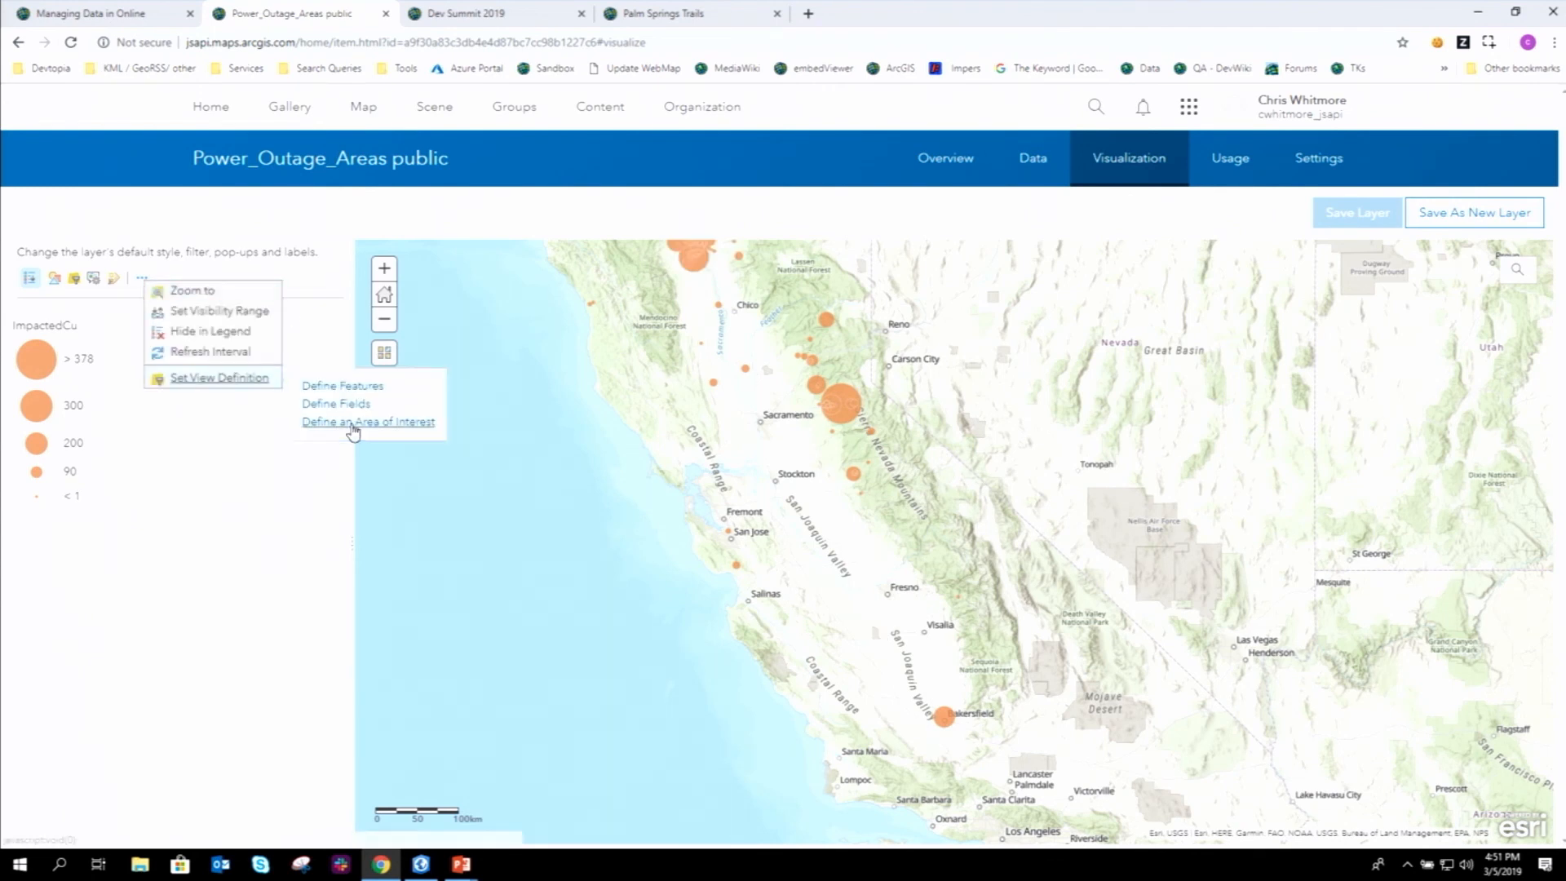
click(351, 426)
mouse_move(562, 266)
mouse_down()
mouse_move(636, 493)
mouse_move(988, 519)
mouse_up()
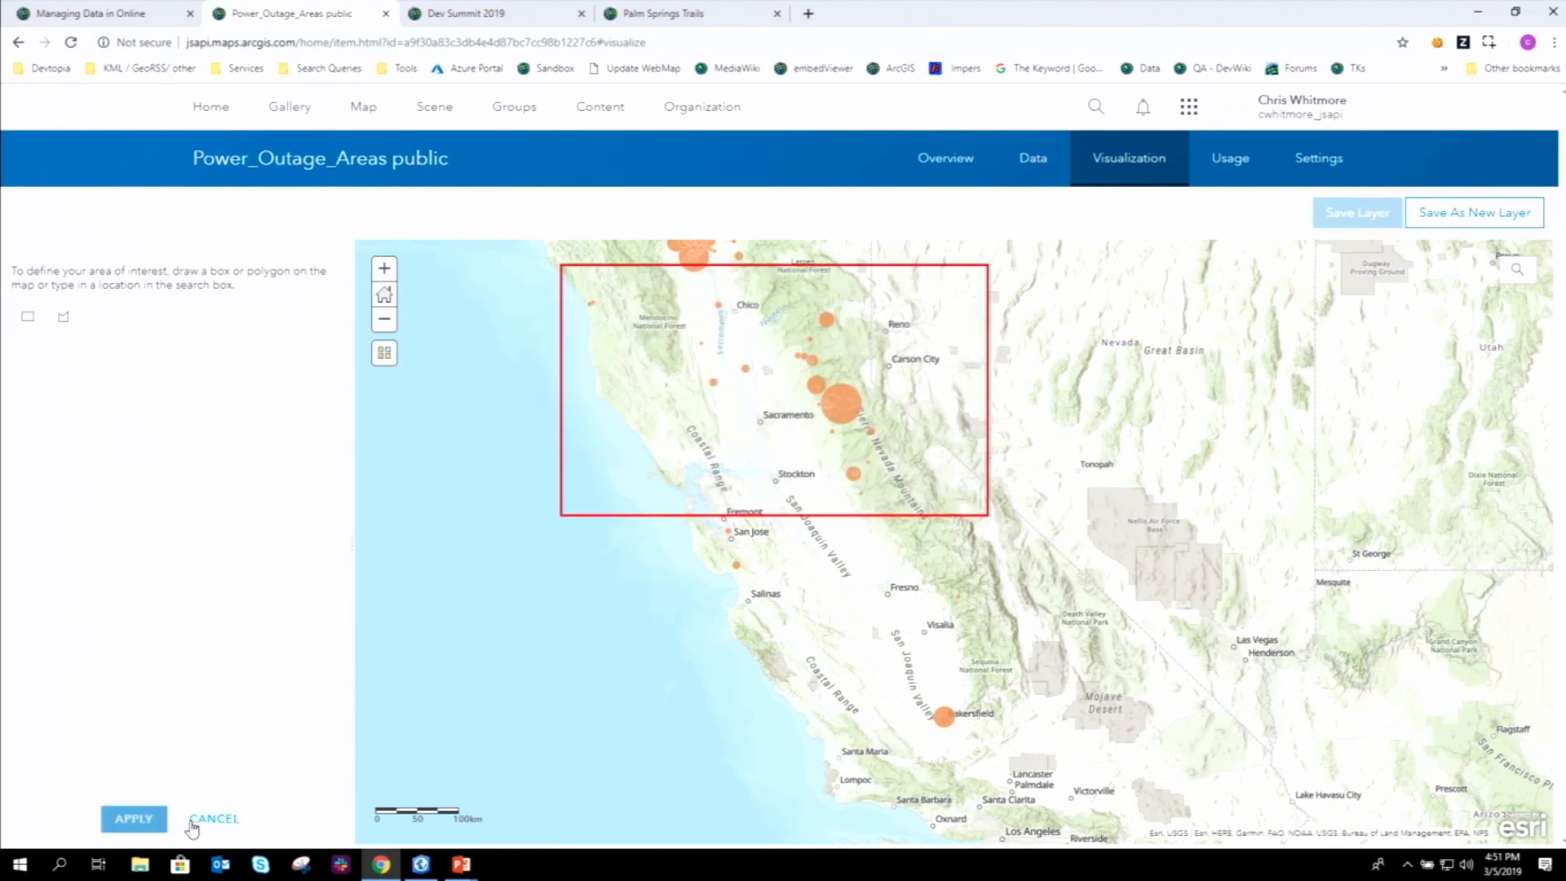
click(218, 820)
click(926, 169)
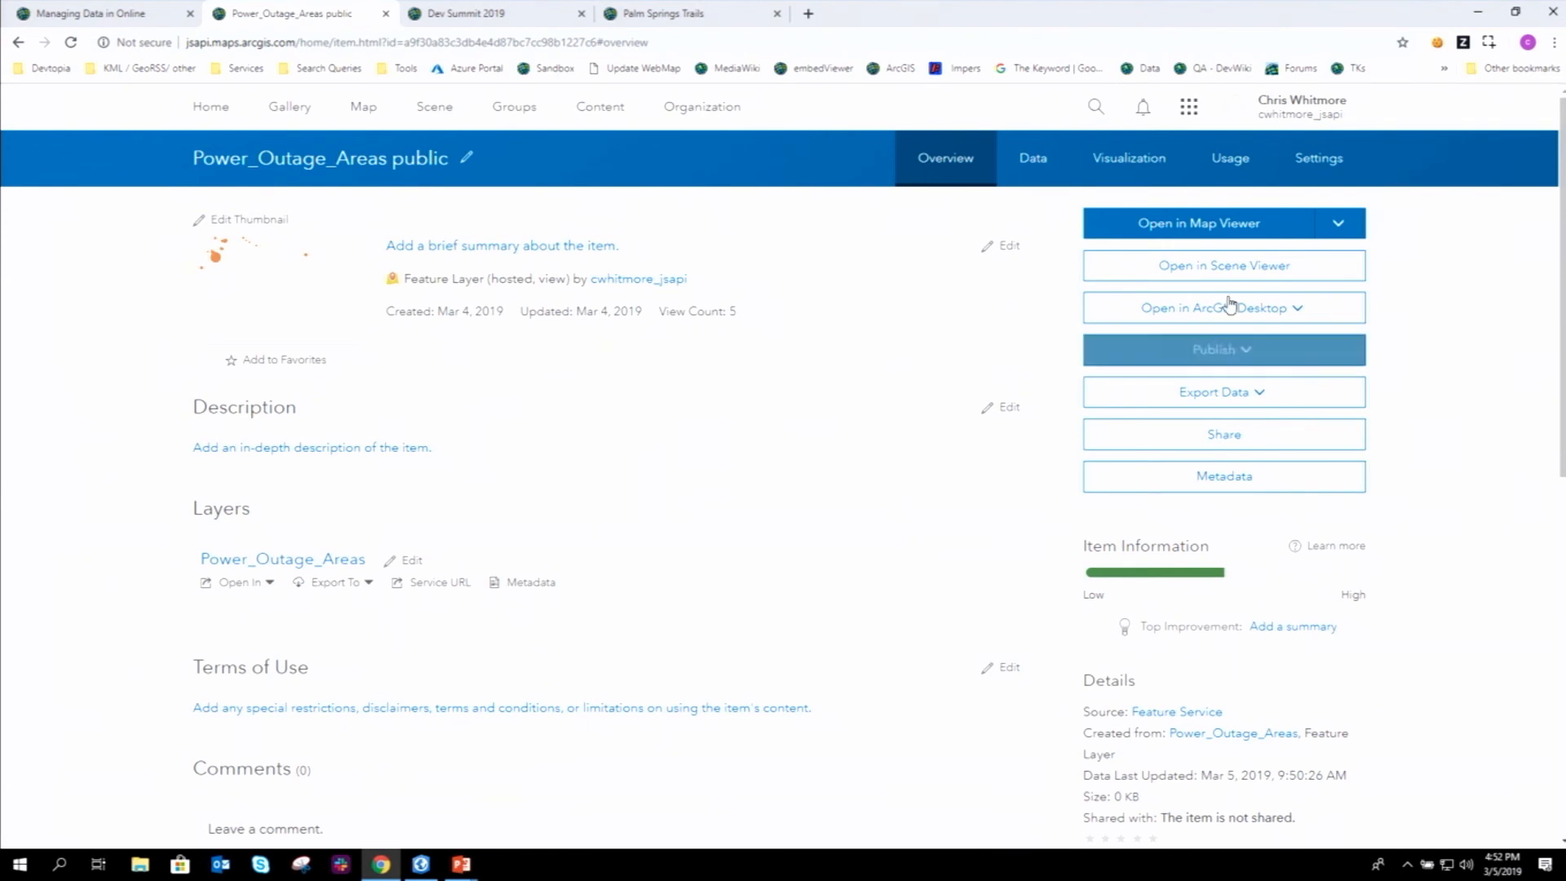
- Go to the view layer's Settings page and scroll down to its Editing section
click(1327, 163)
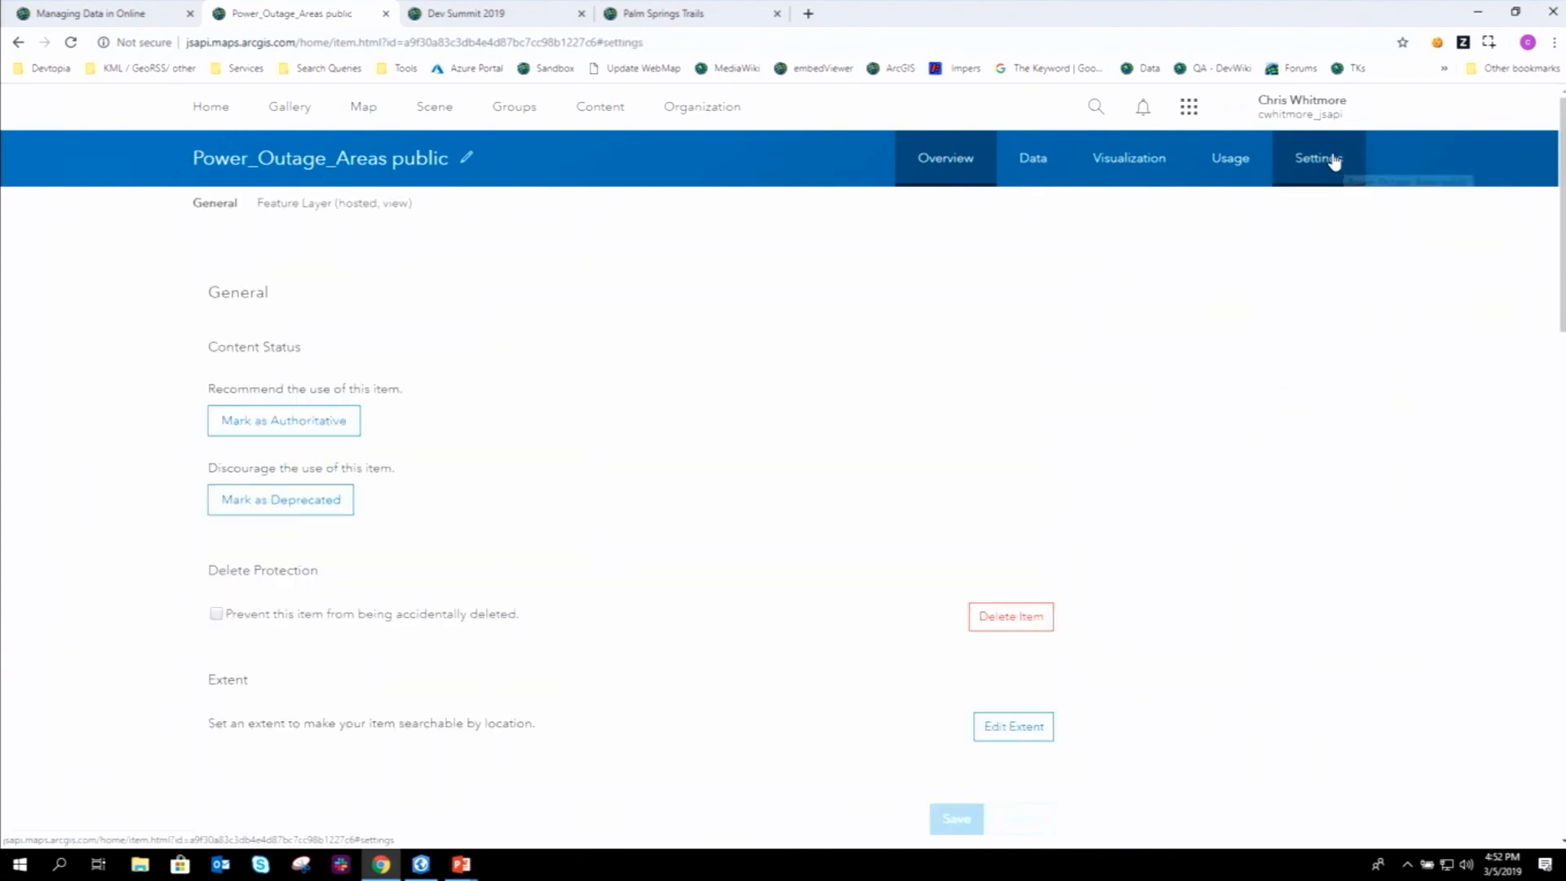
scroll(122, 490, down, 5)
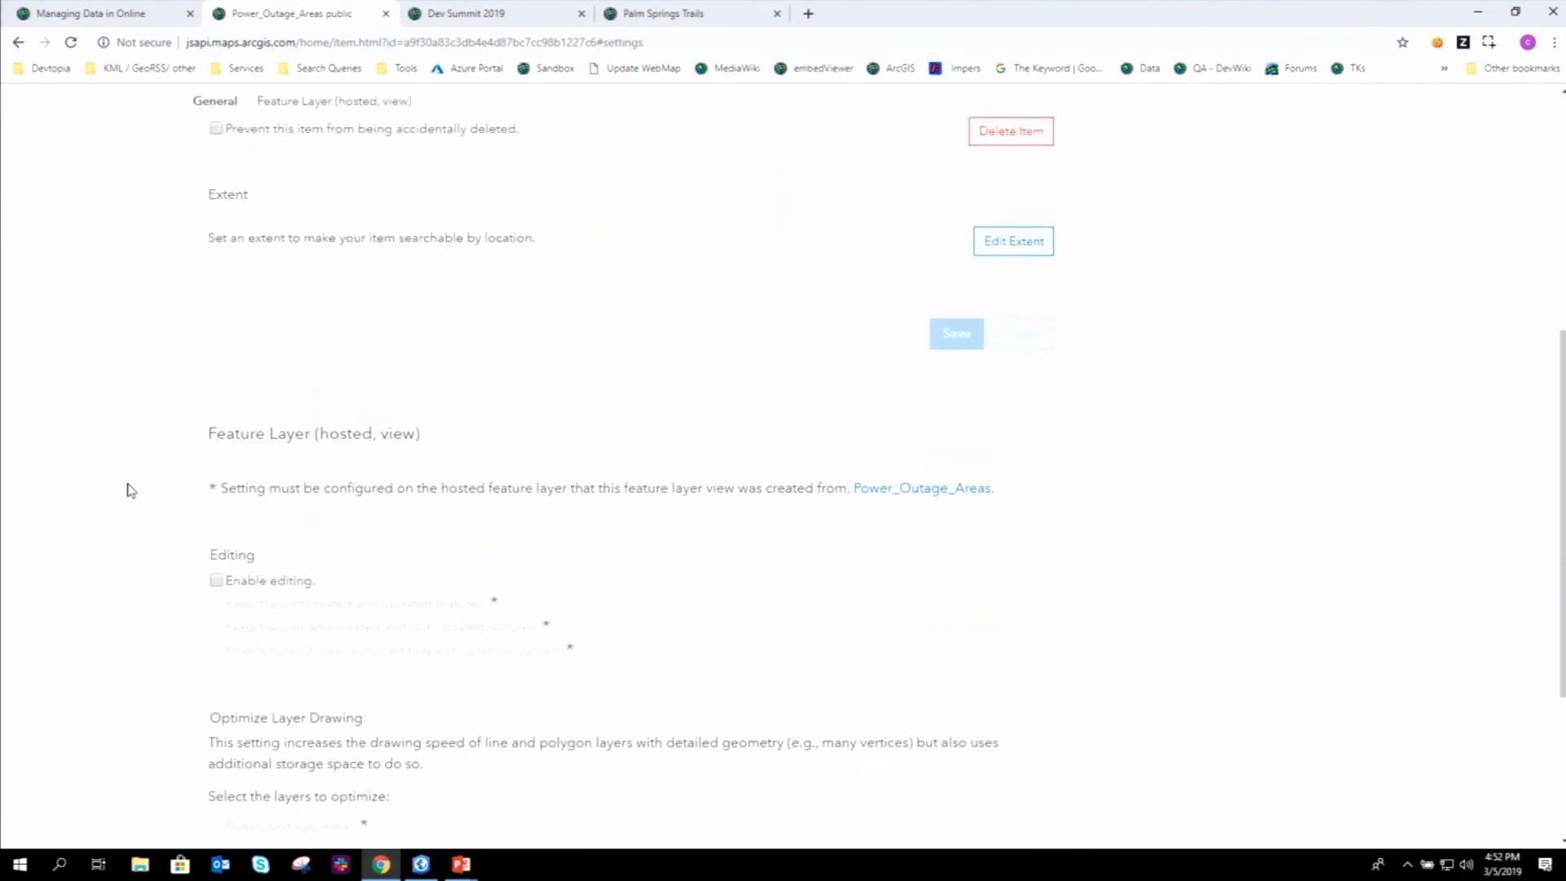
scroll(128, 490, down, 2)
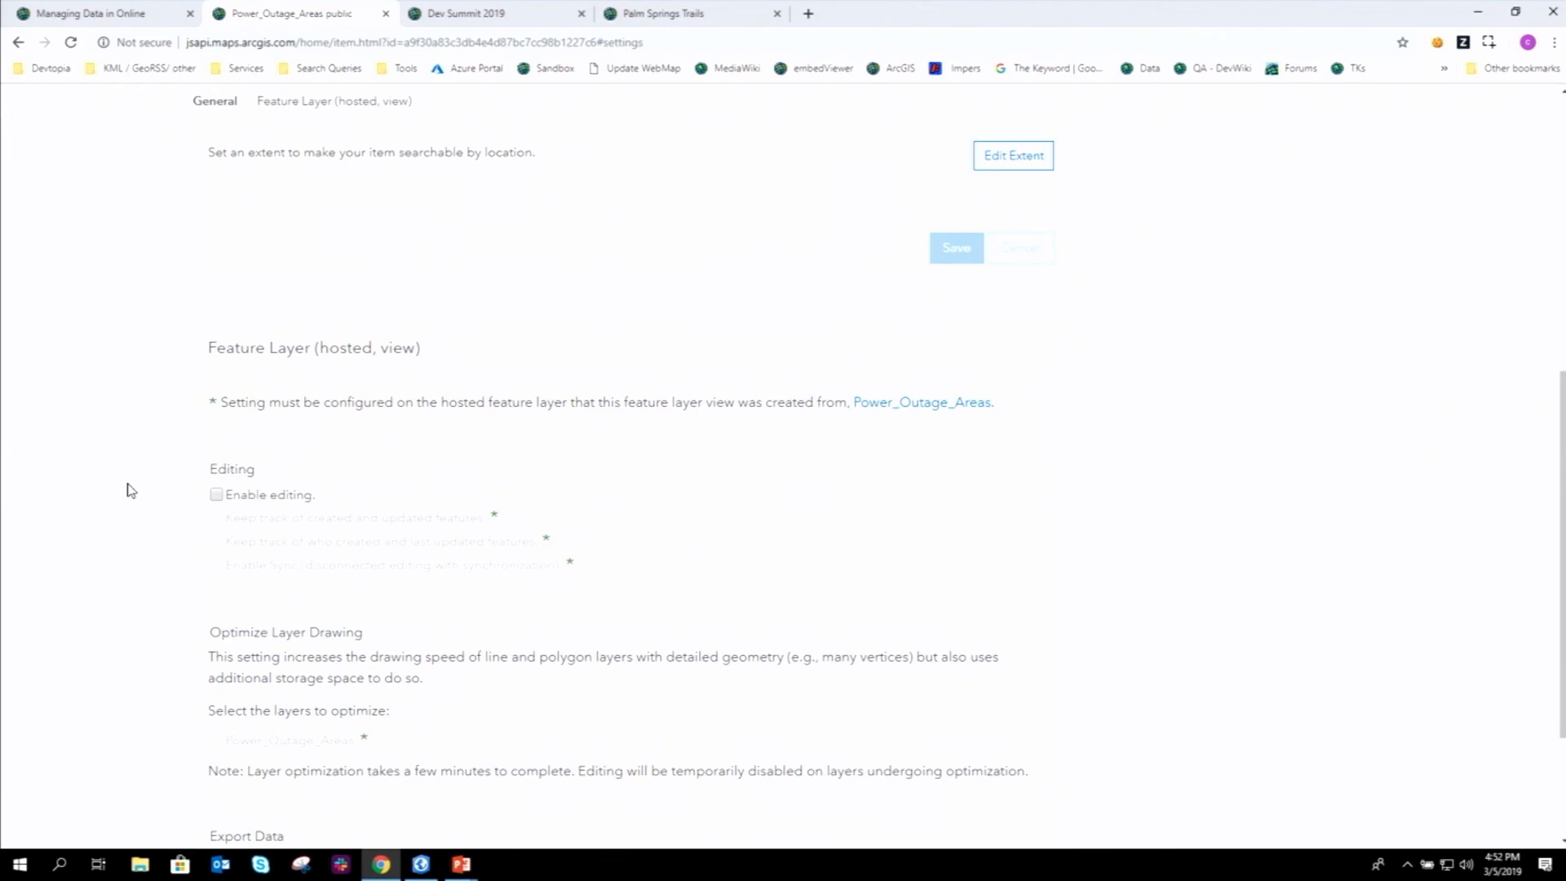
- Enable editing, letting editors only add features and hiding all features from them
click(216, 494)
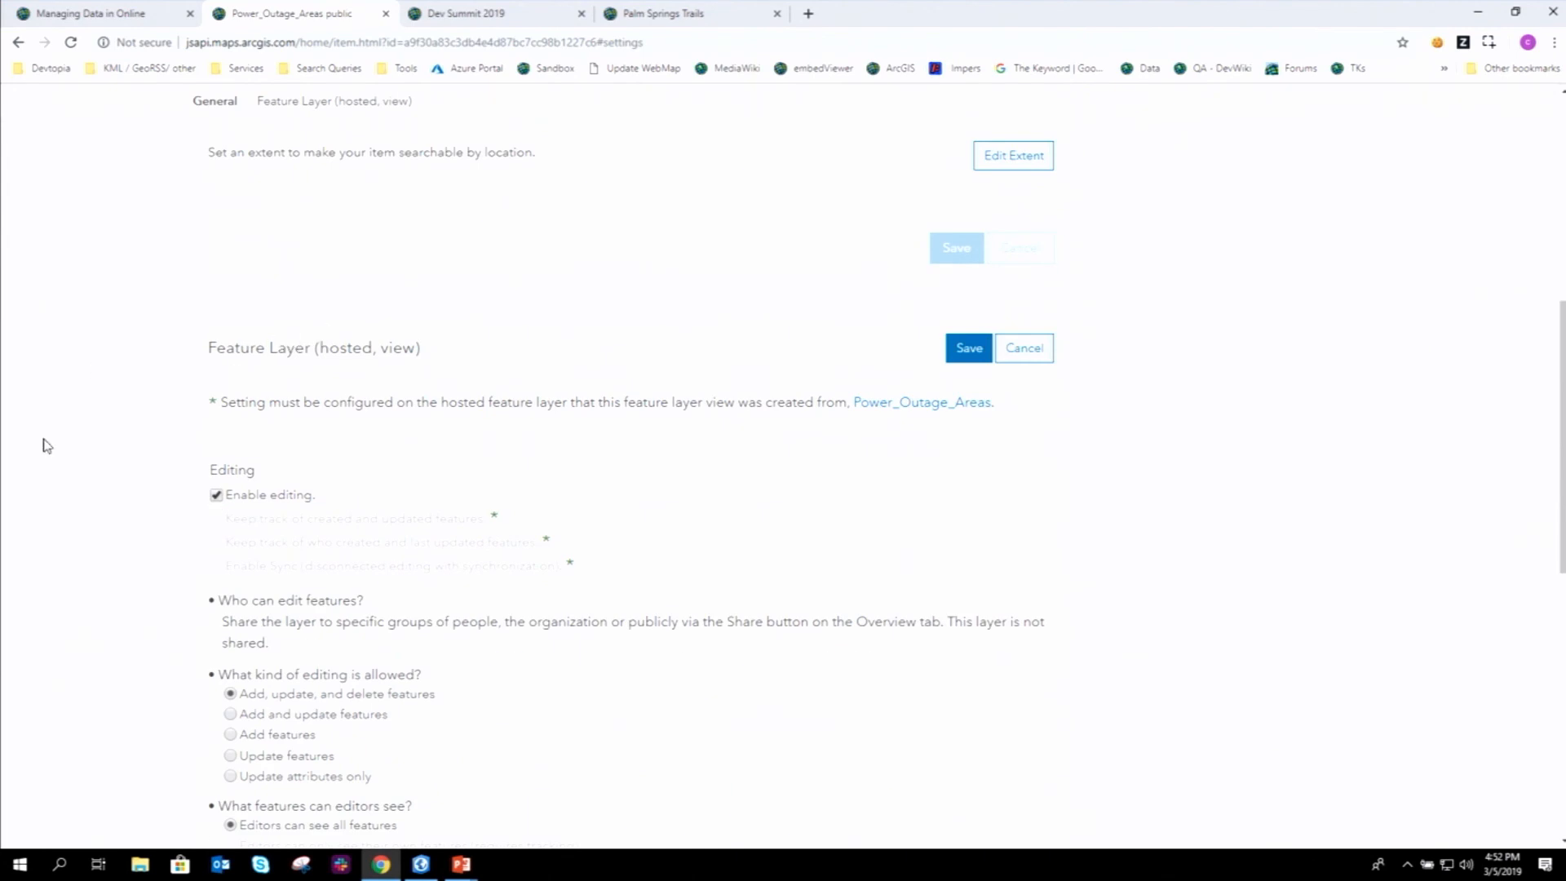
scroll(42, 469, down, 2)
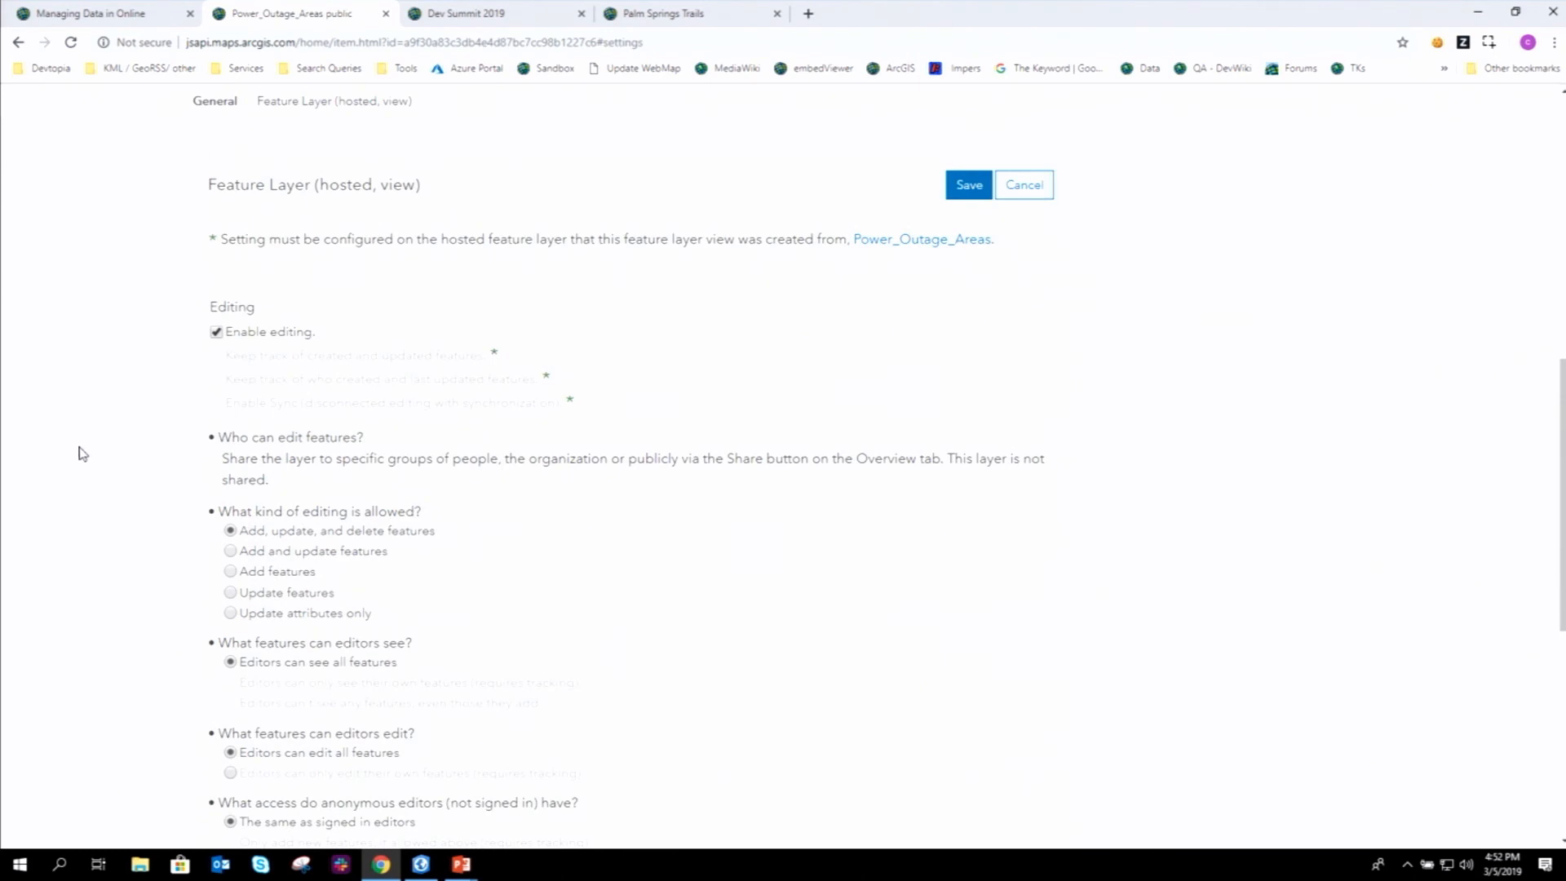
scroll(82, 451, down, 2)
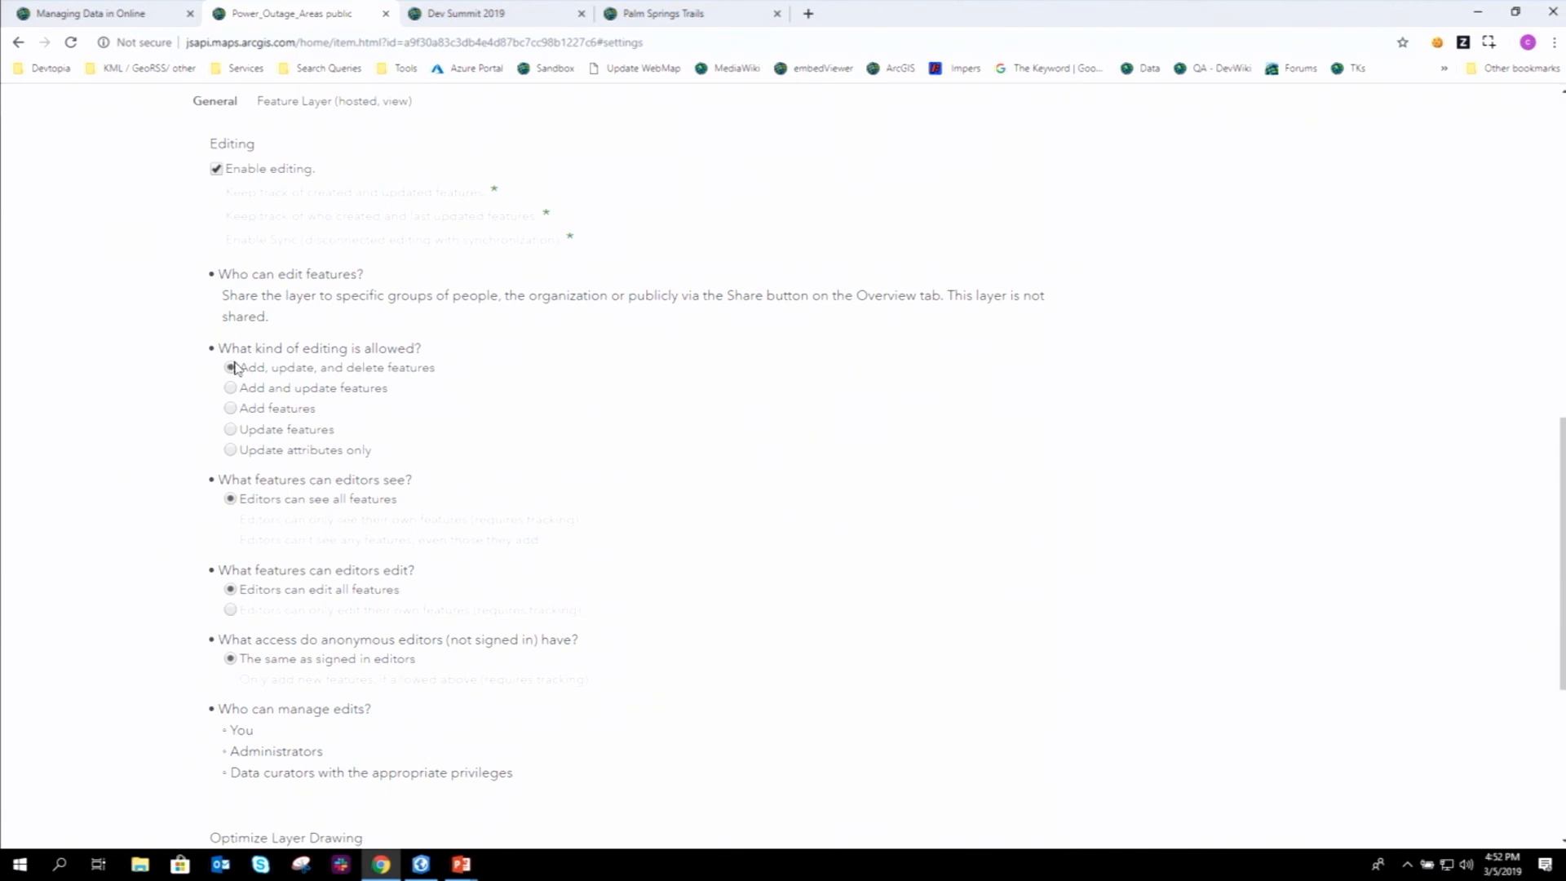
click(231, 408)
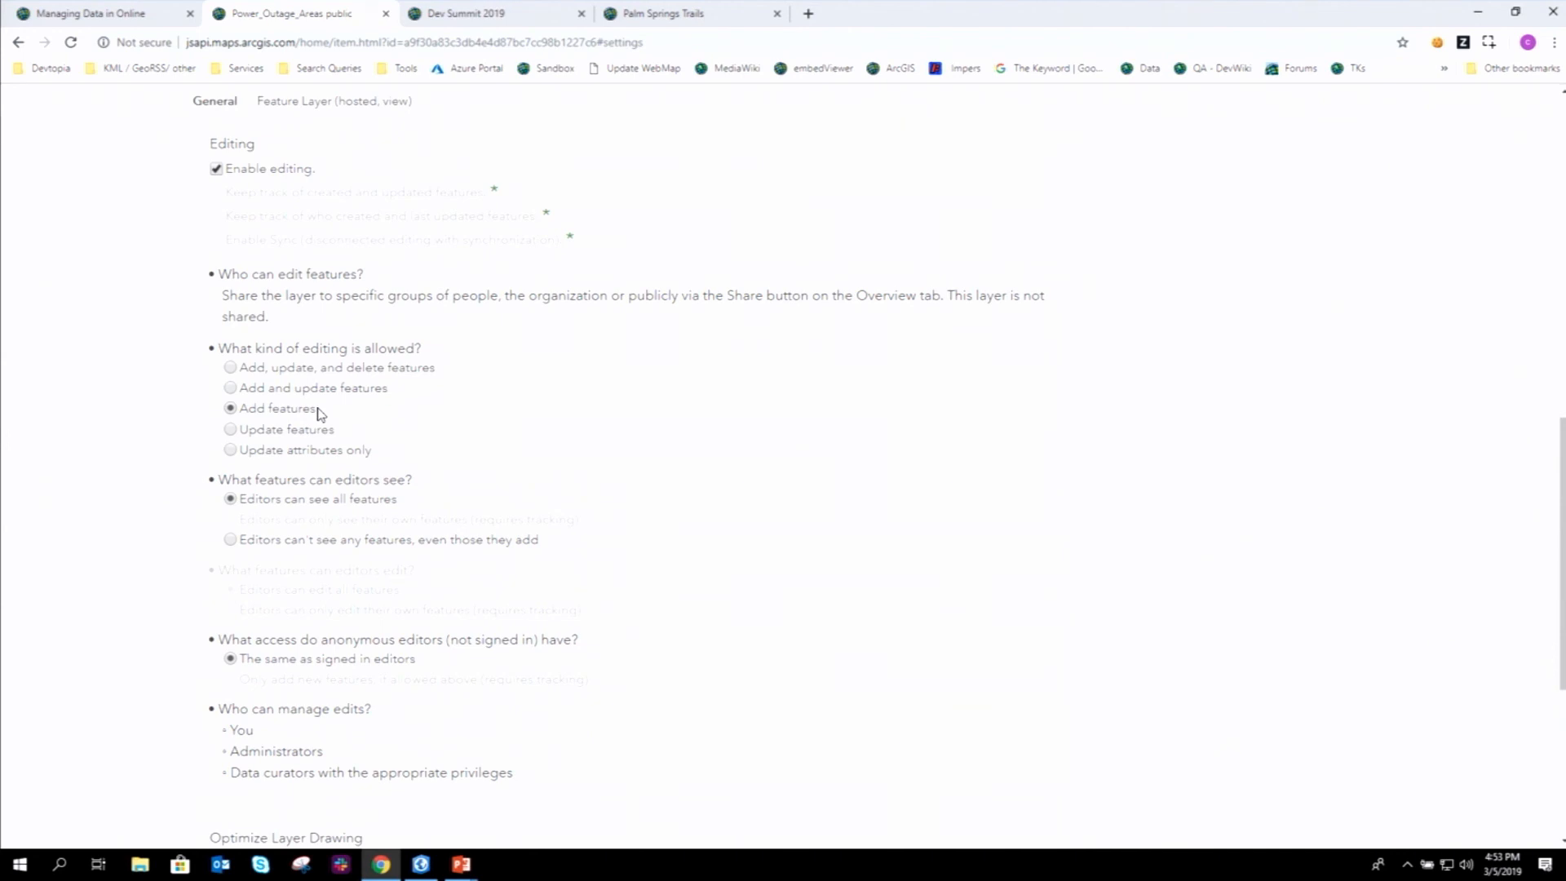
scroll(155, 473, down, 1)
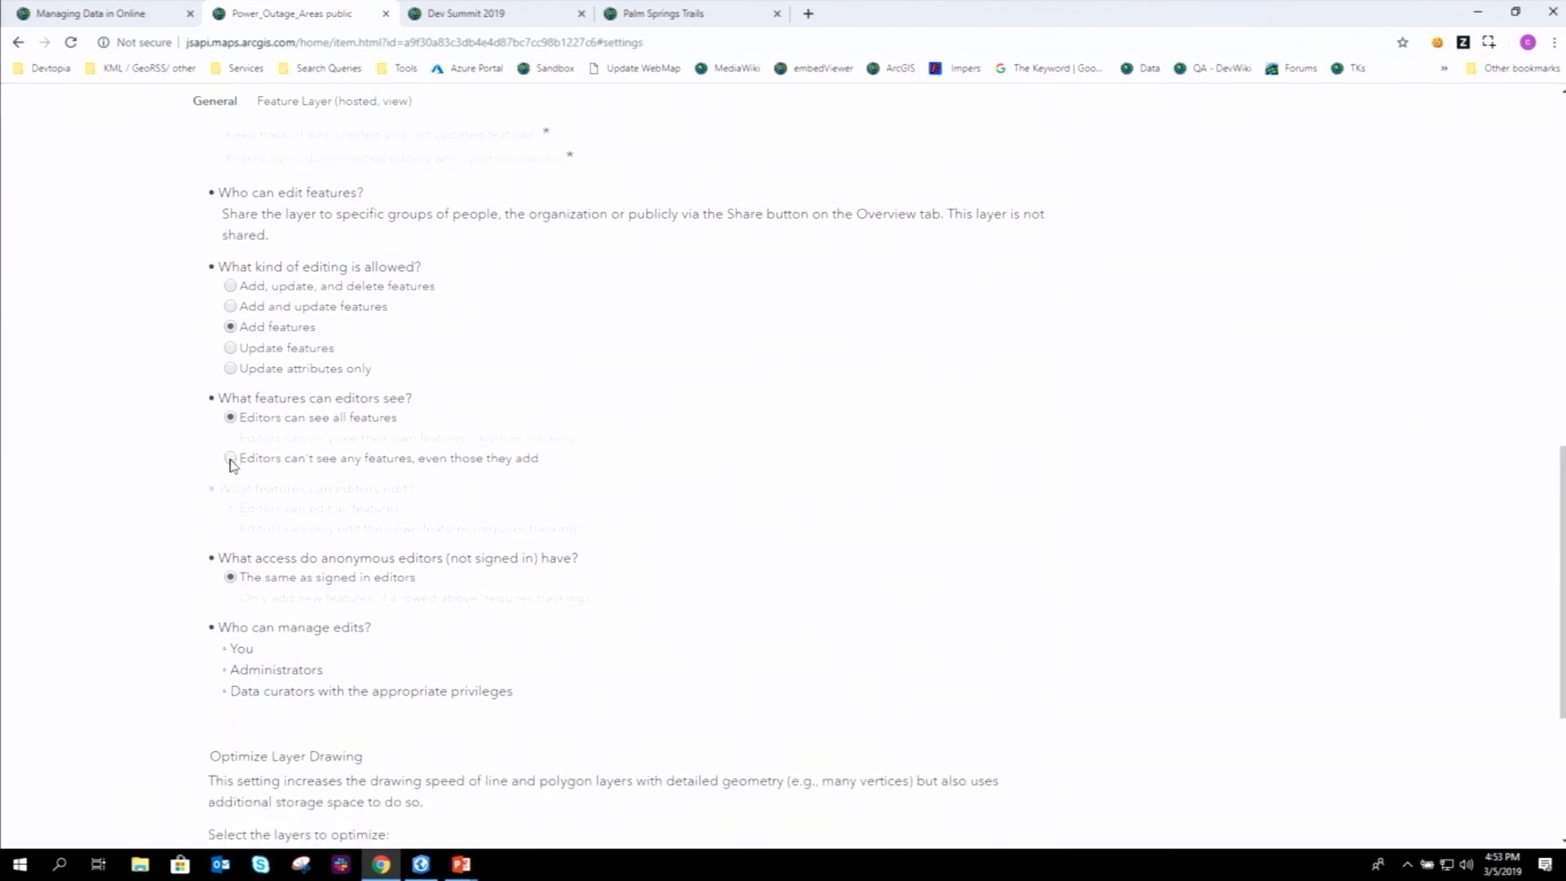
click(230, 458)
- Discard the editing changes and return to the item's Overview page
scroll(177, 462, down, 4)
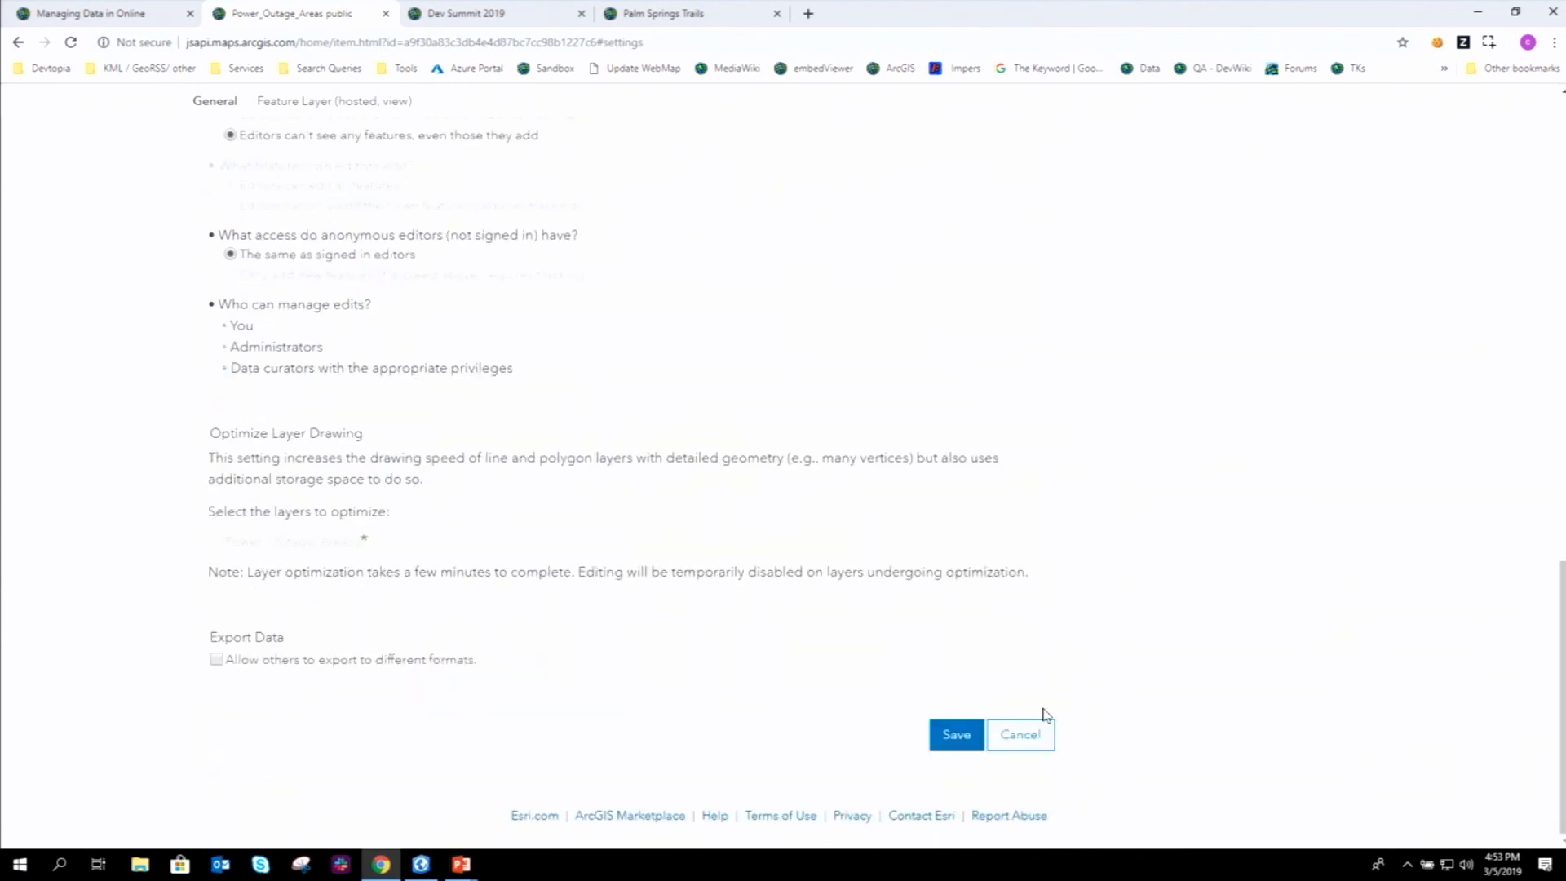
click(1035, 738)
scroll(1027, 440, up, 10)
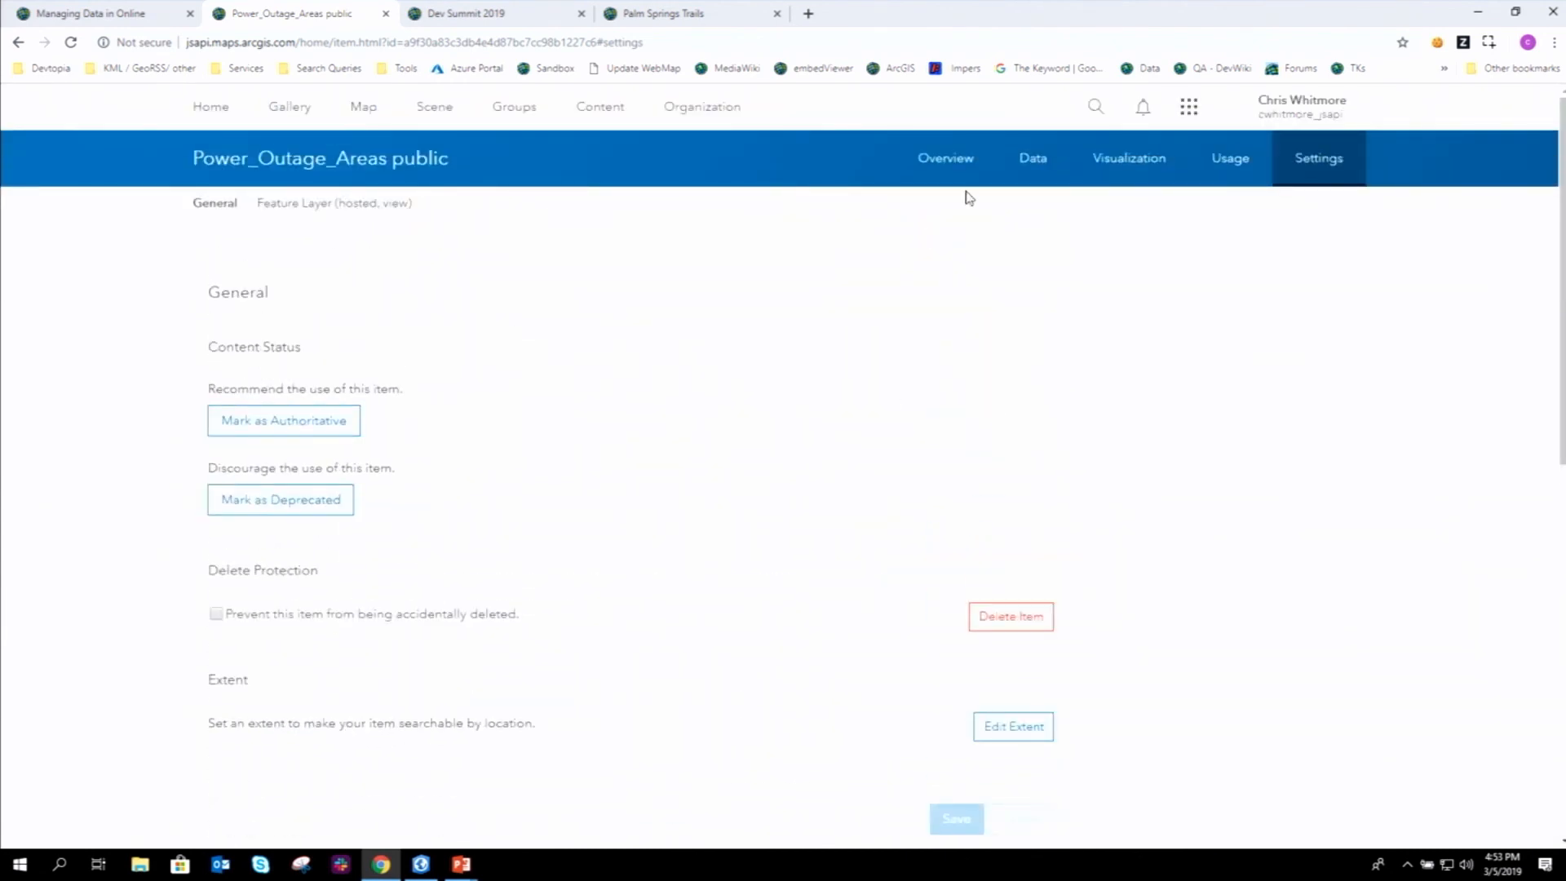
click(944, 172)
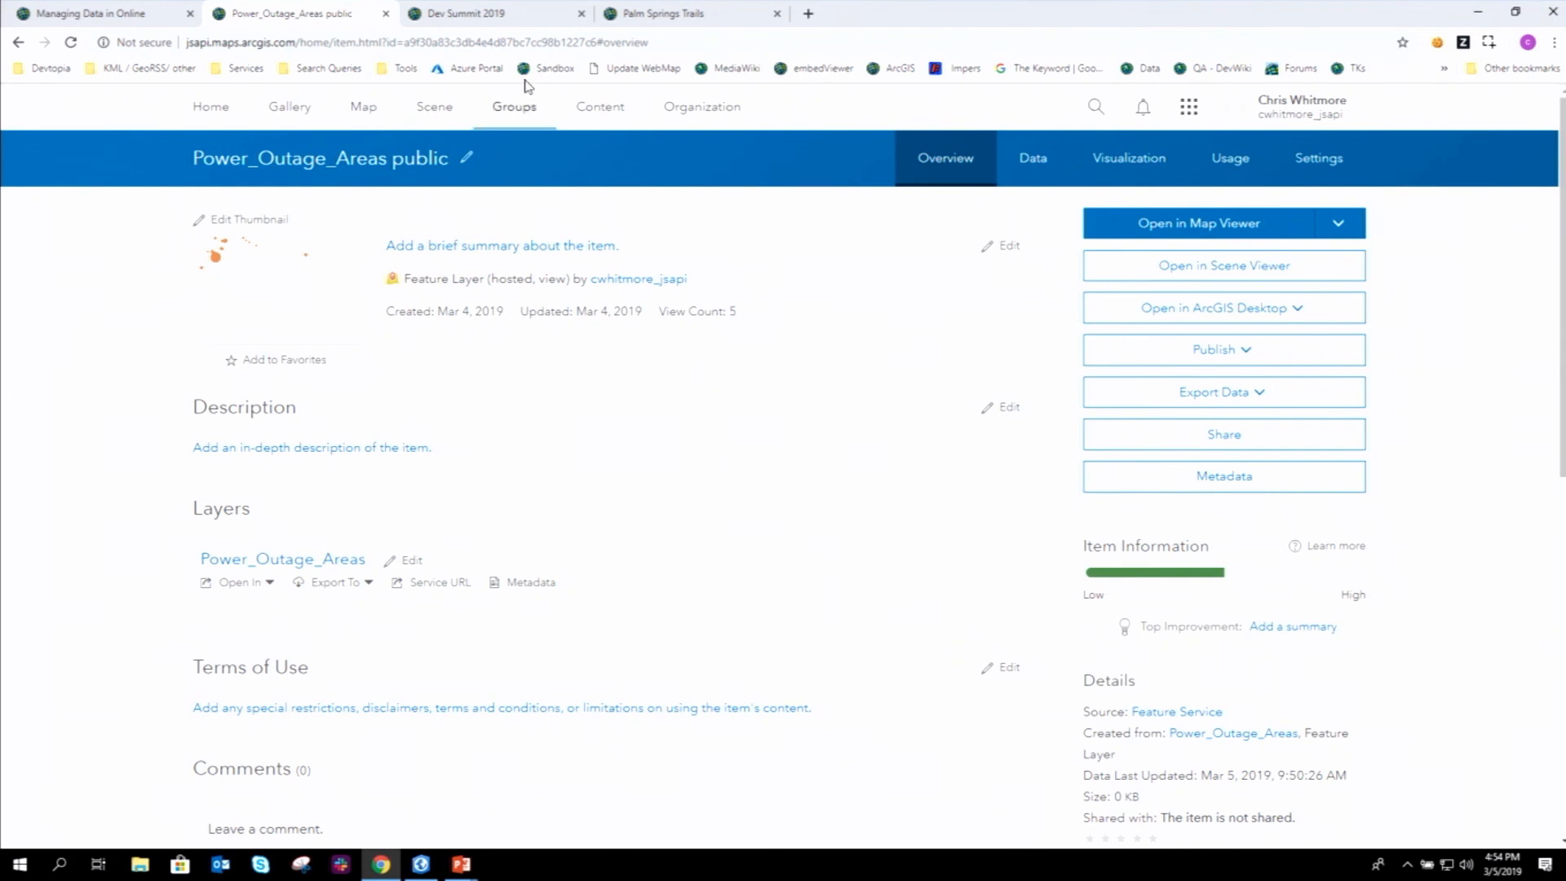
- Review Dev Summit 2019 settings: public viewing, invite-only joining, members contribute, Apps shown by default
click(509, 15)
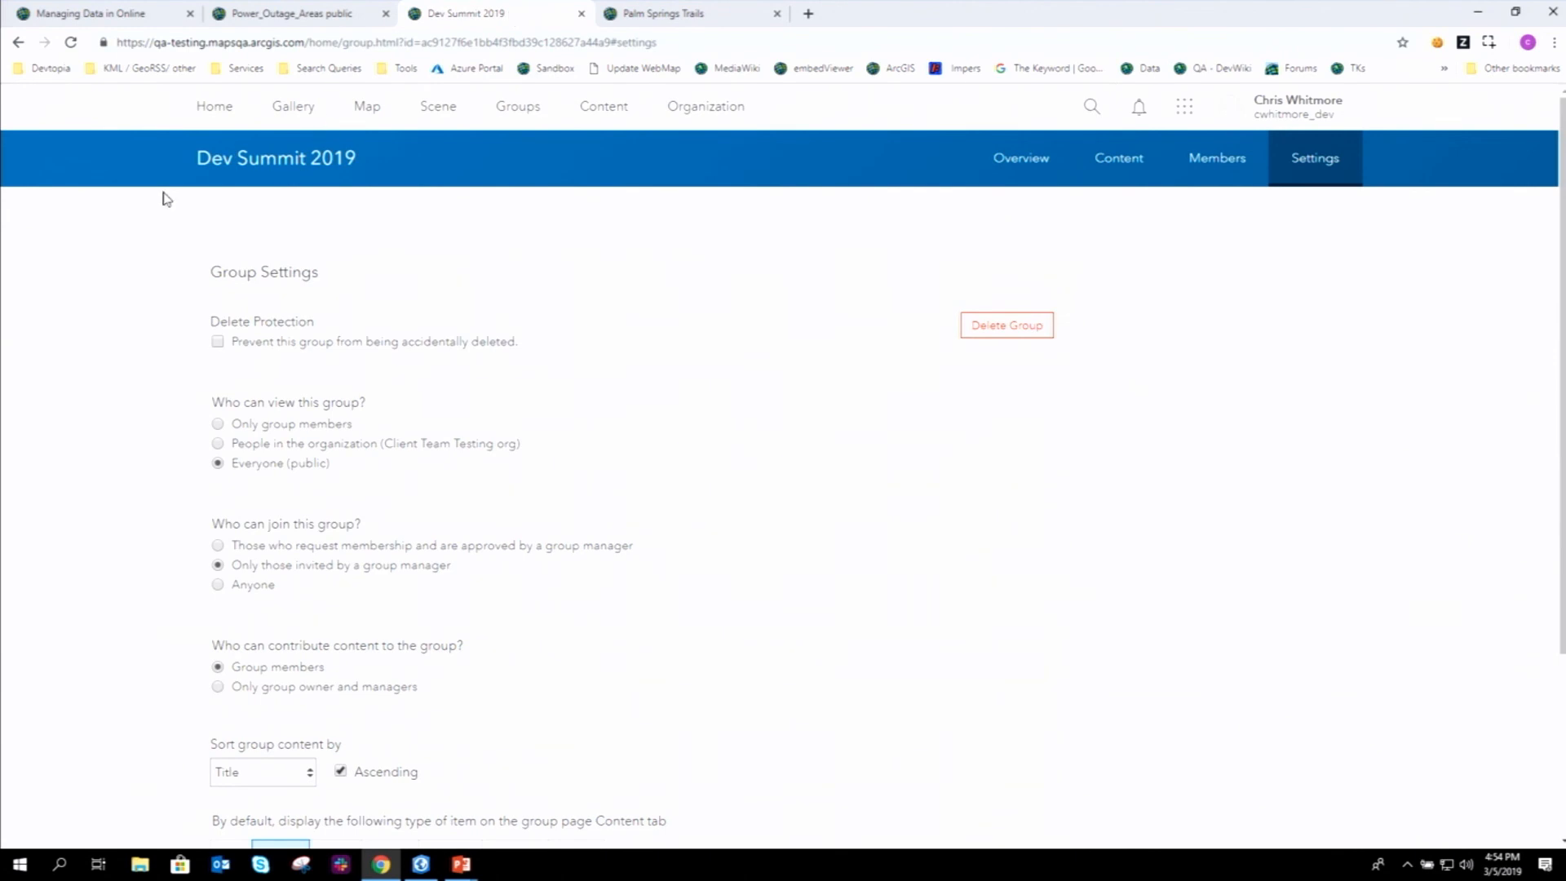
scroll(168, 228, down, 2)
scroll(167, 244, up, 2)
scroll(134, 275, down, 2)
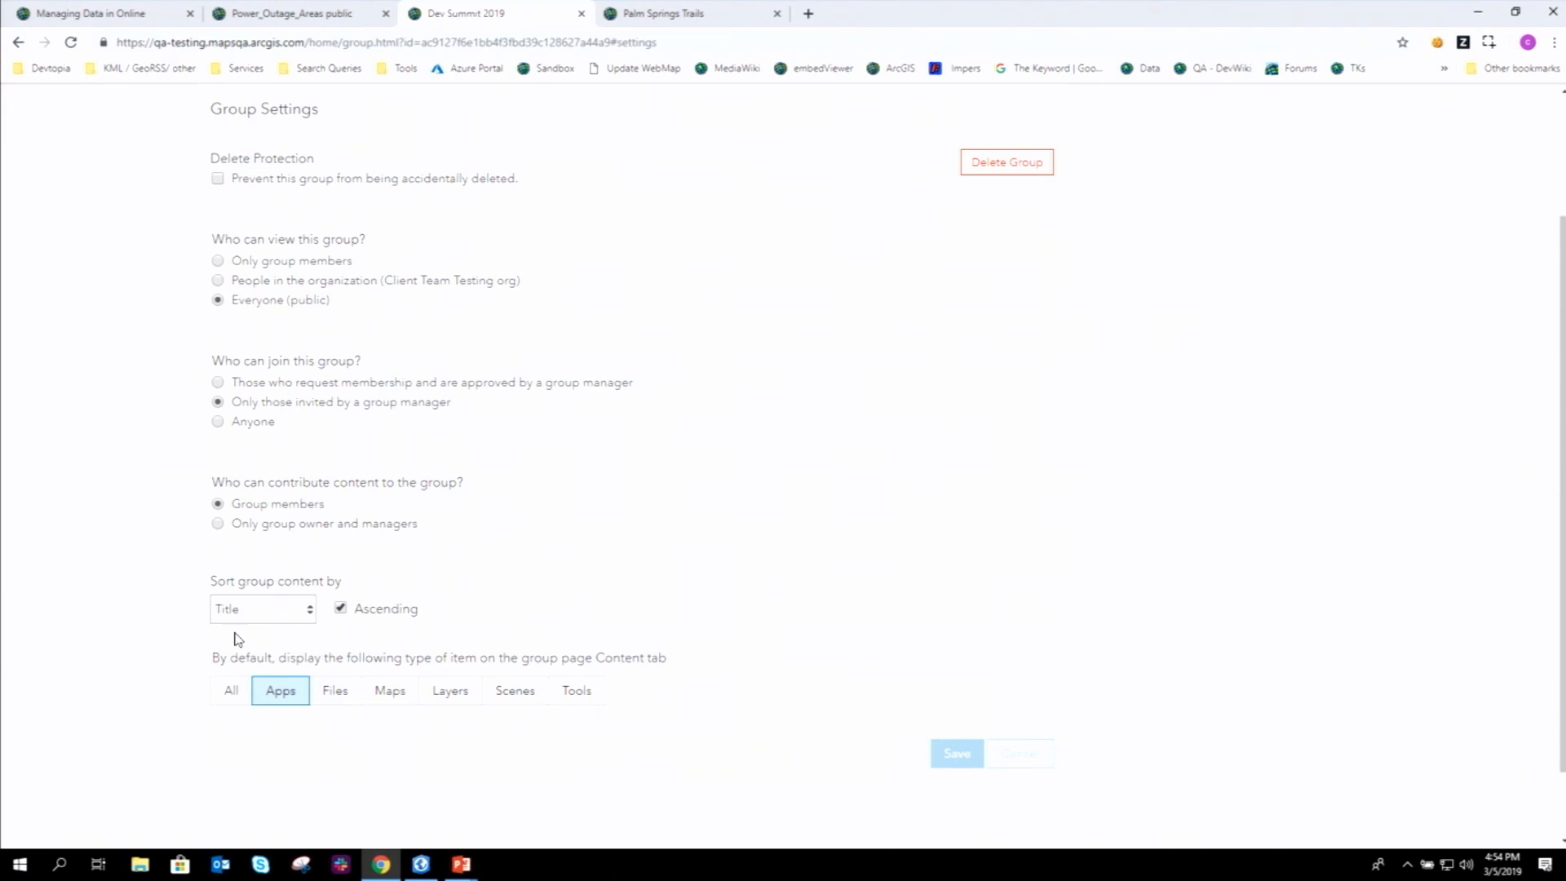
scroll(440, 424, down, 2)
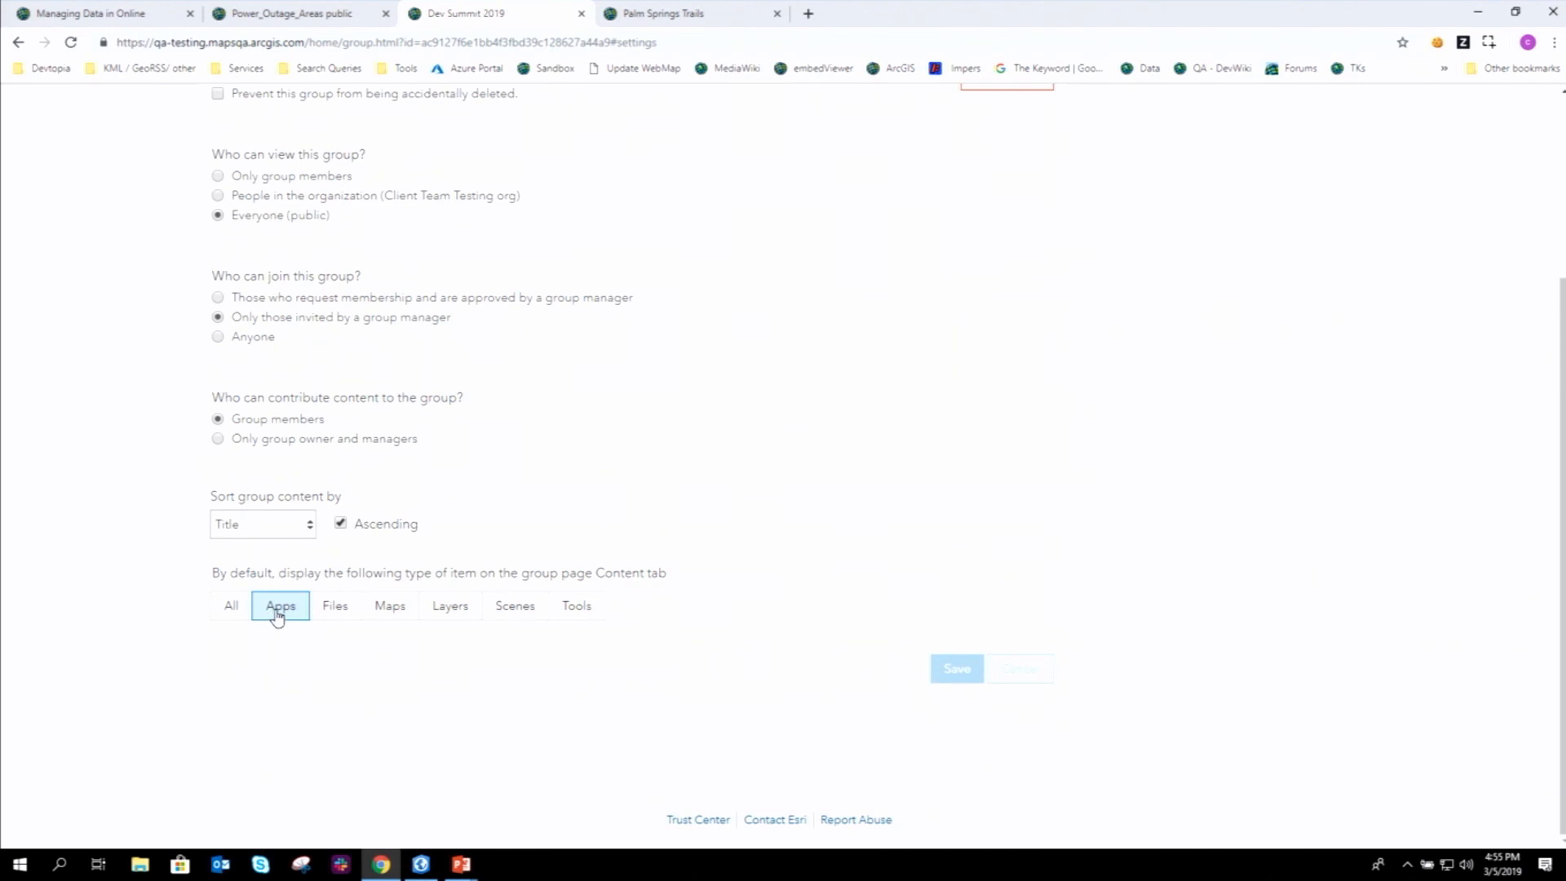
scroll(277, 616, up, 1)
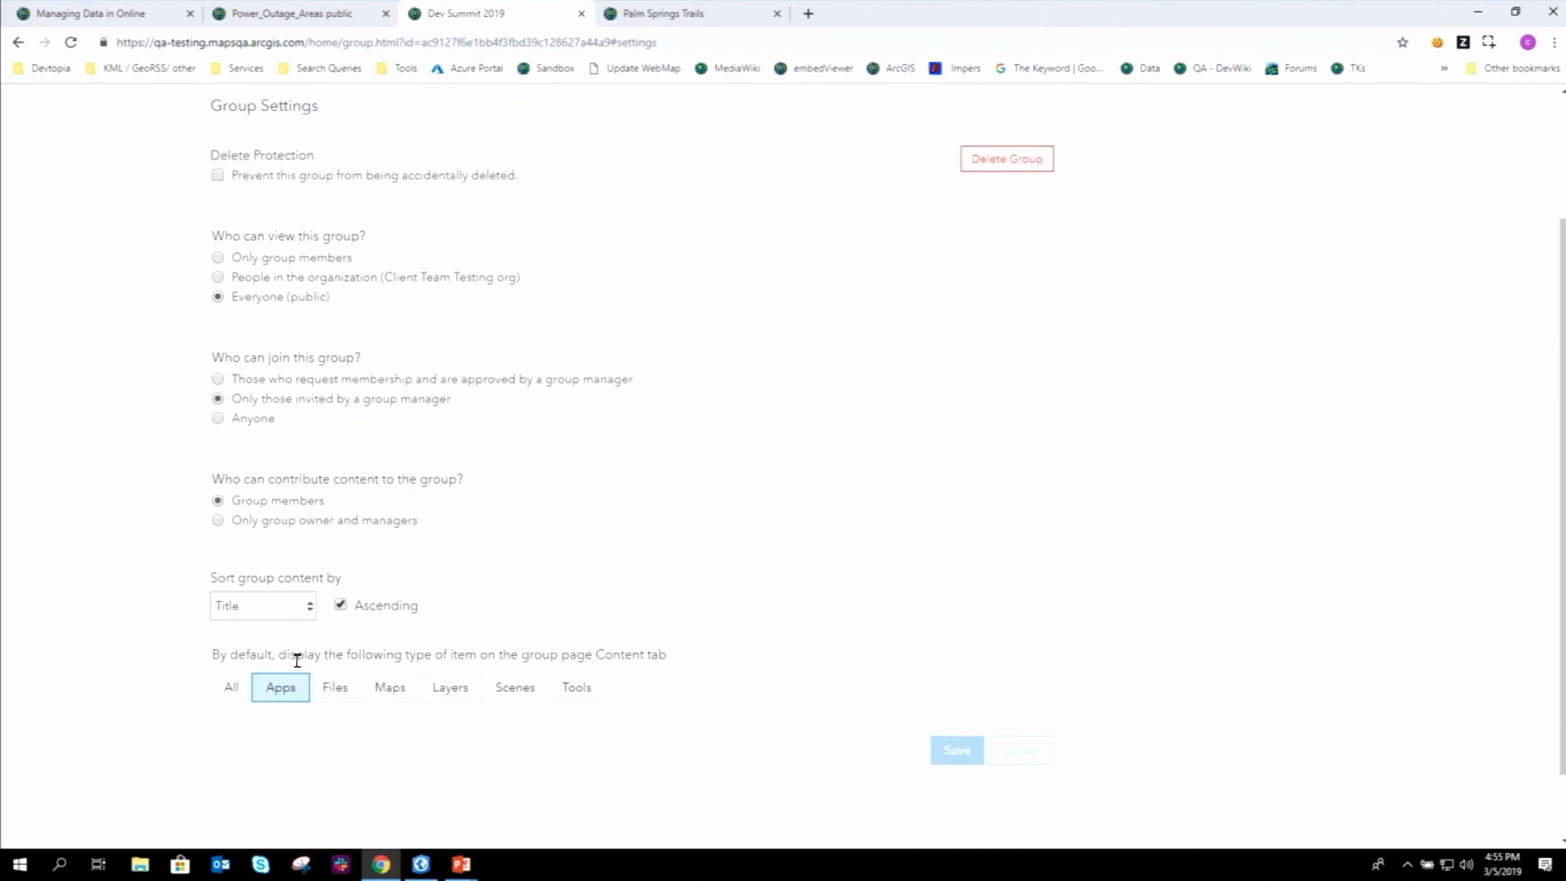
scroll(297, 661, up, 2)
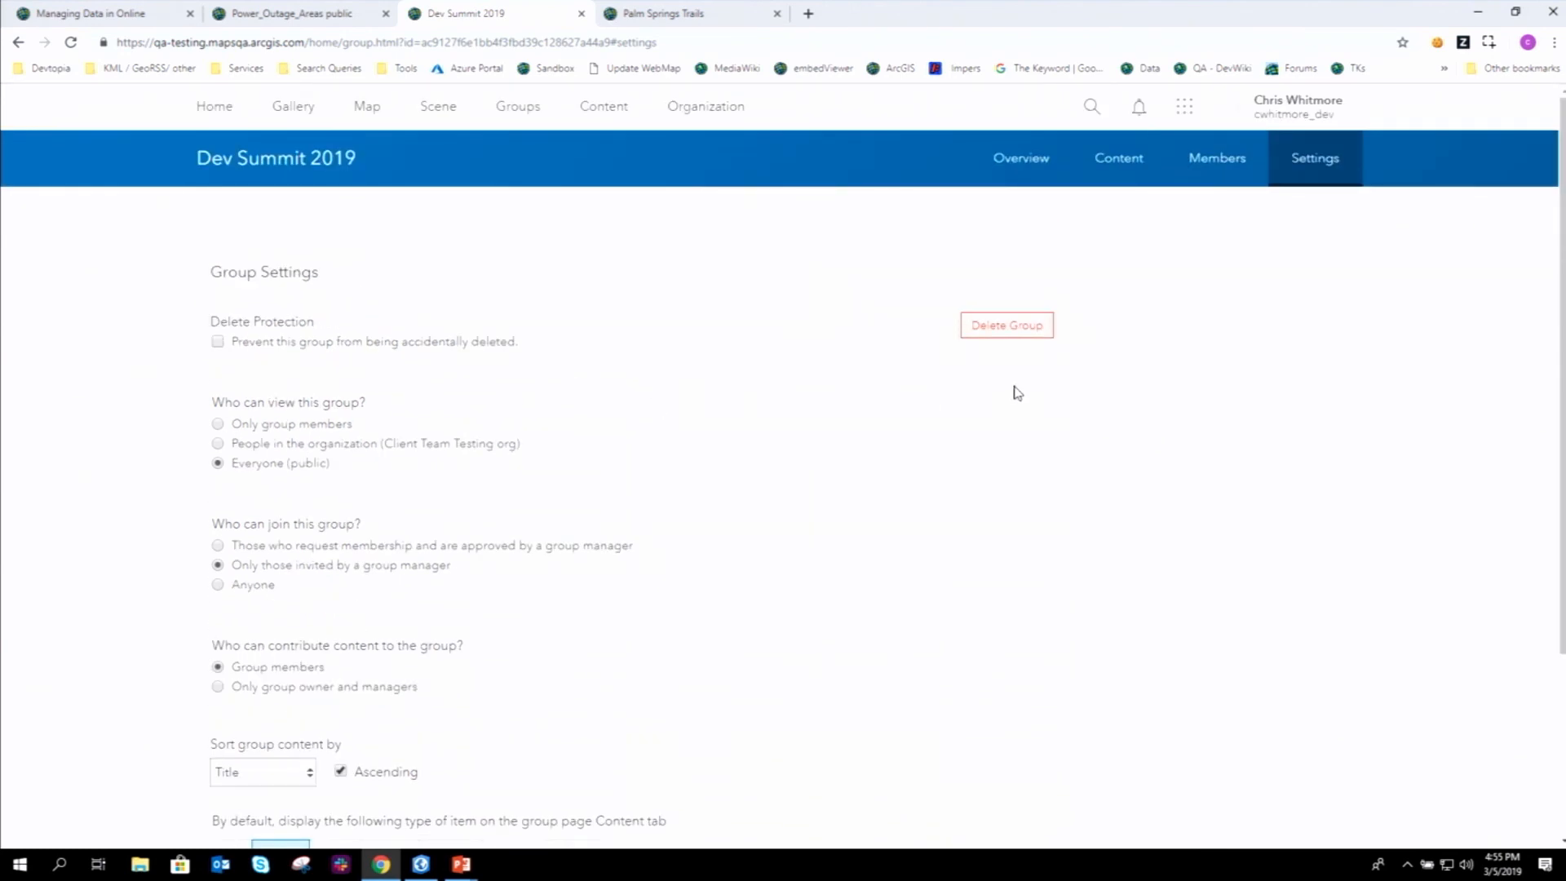
- View the Dev Summit 2019 group's Overview, then its list of shared Content
click(1036, 163)
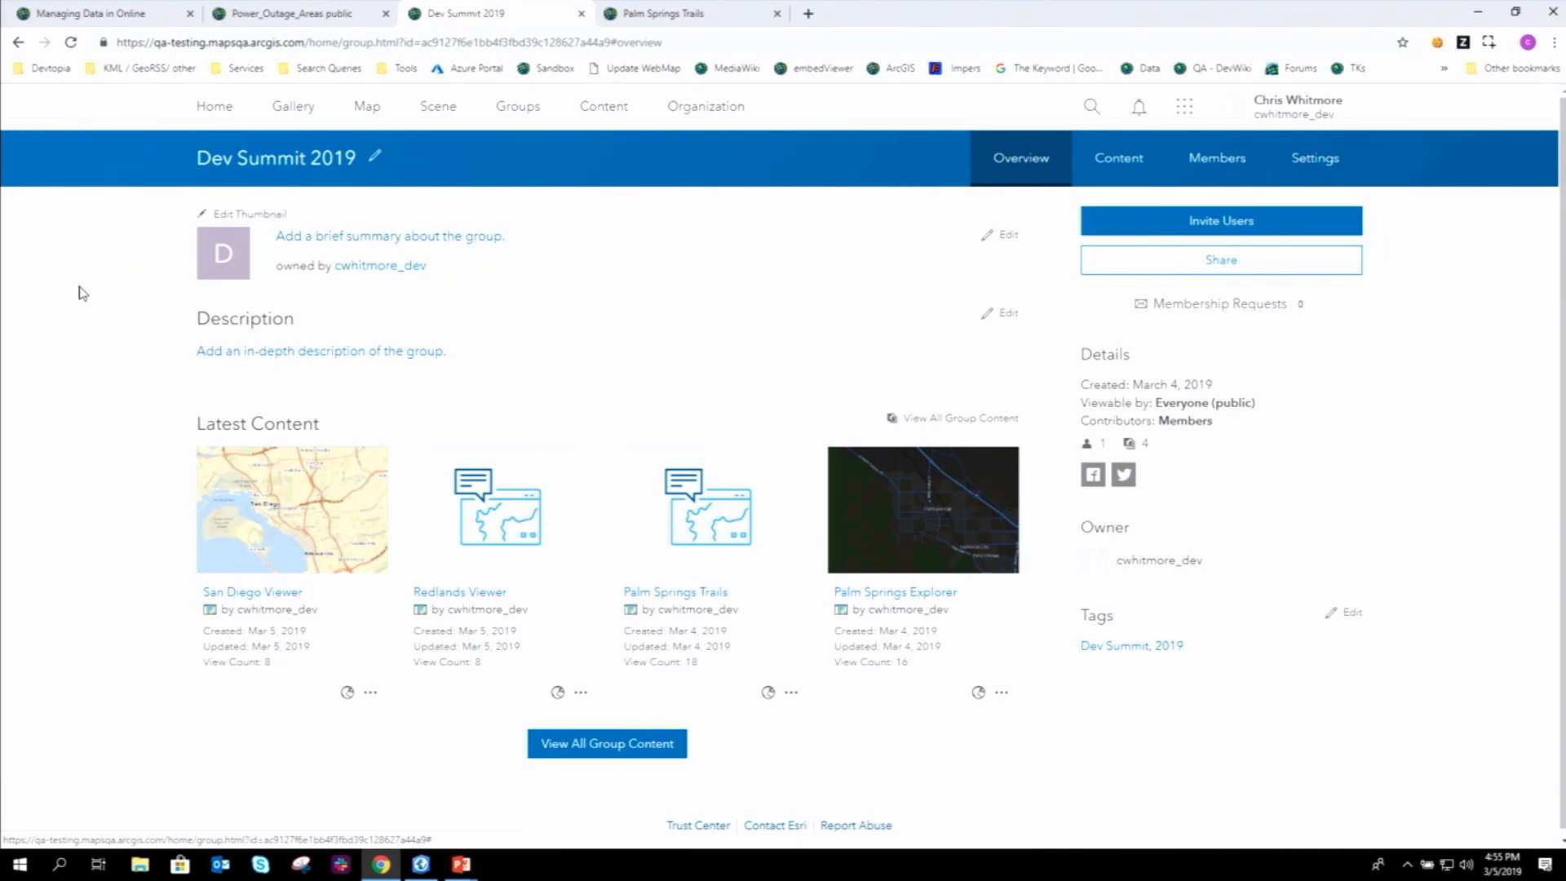
scroll(140, 427, down, 1)
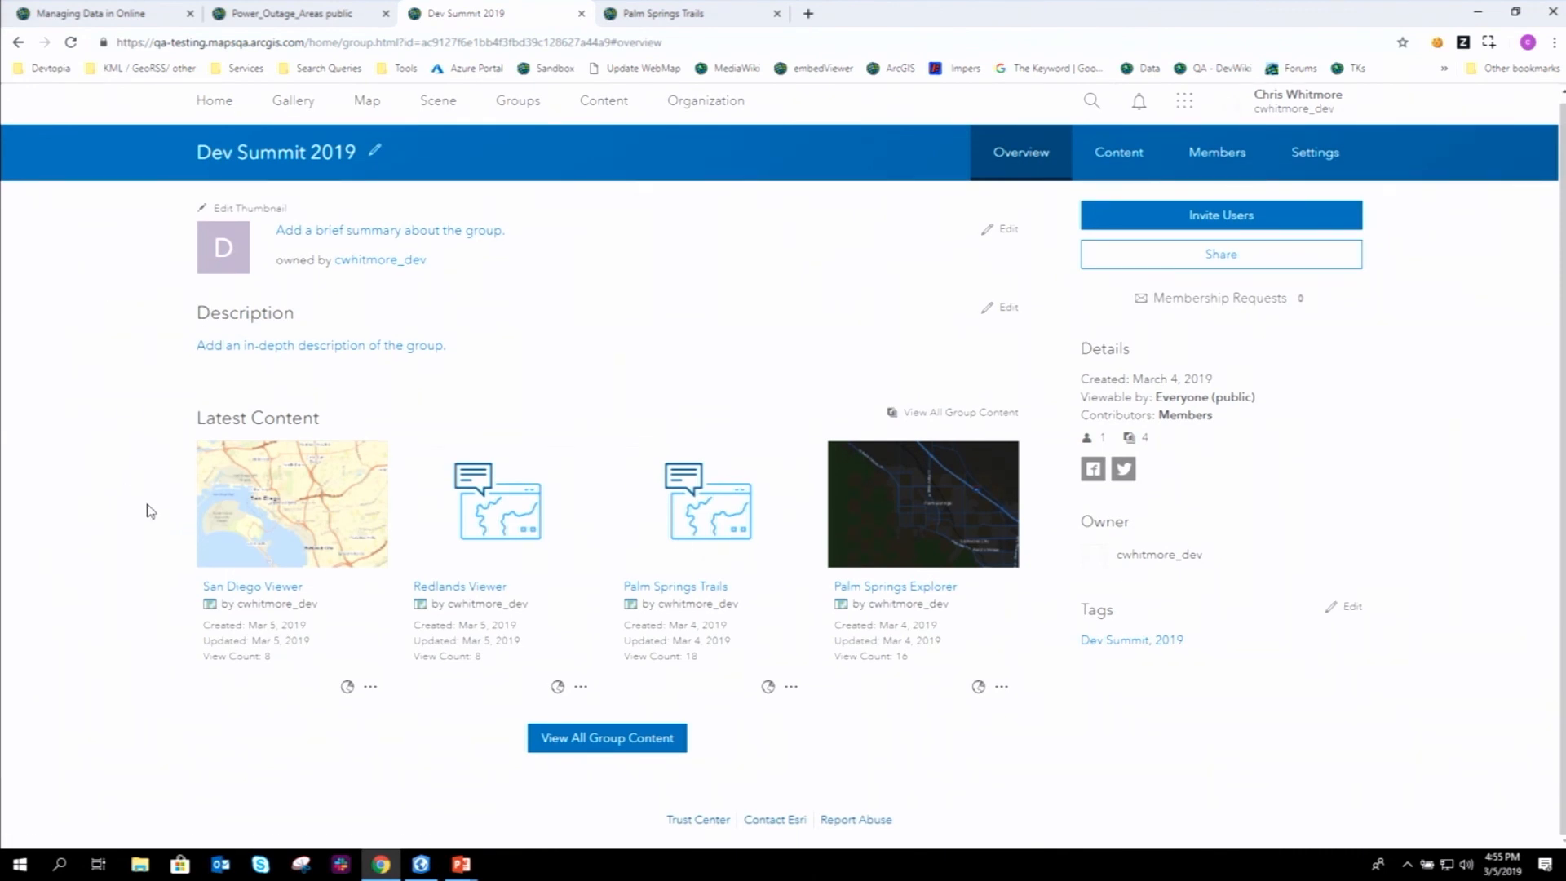
mouse_move(954, 539)
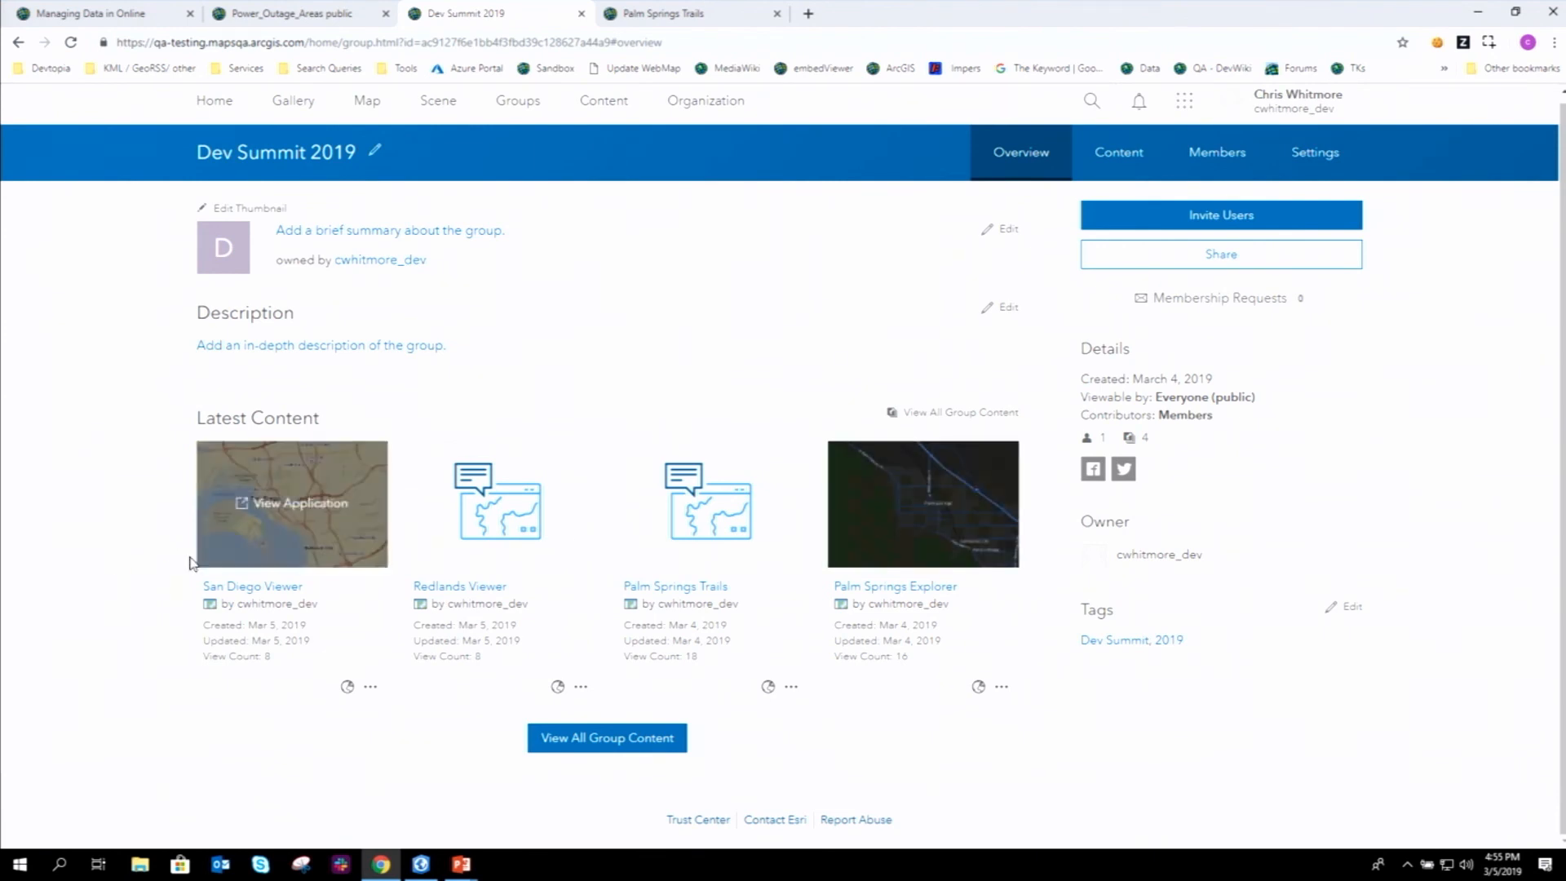
click(1139, 150)
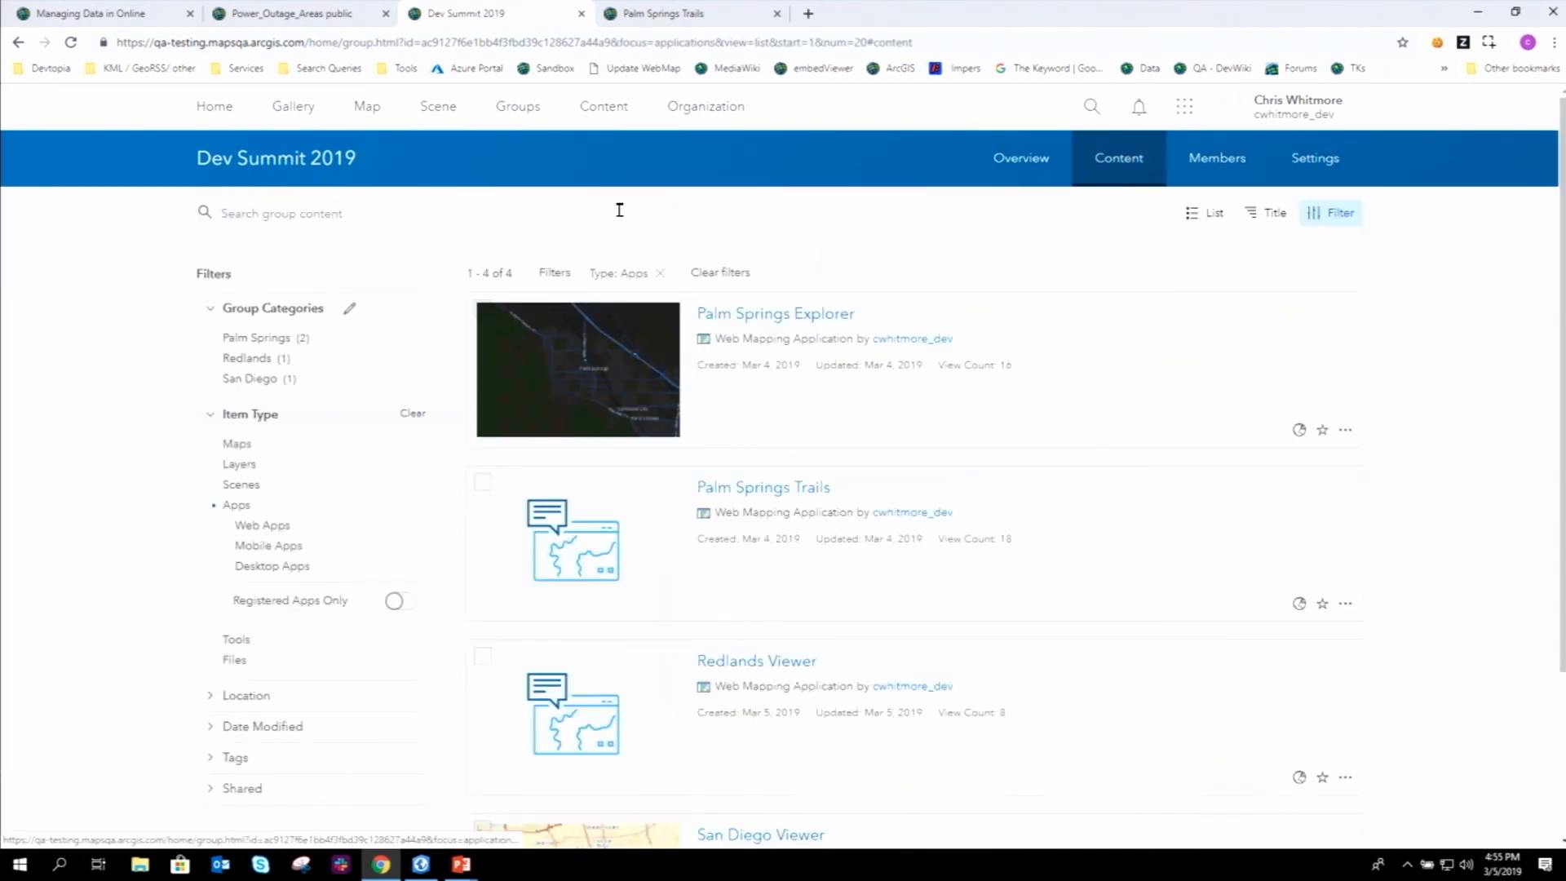
scroll(873, 294, down, 3)
click(876, 293)
scroll(887, 347, up, 2)
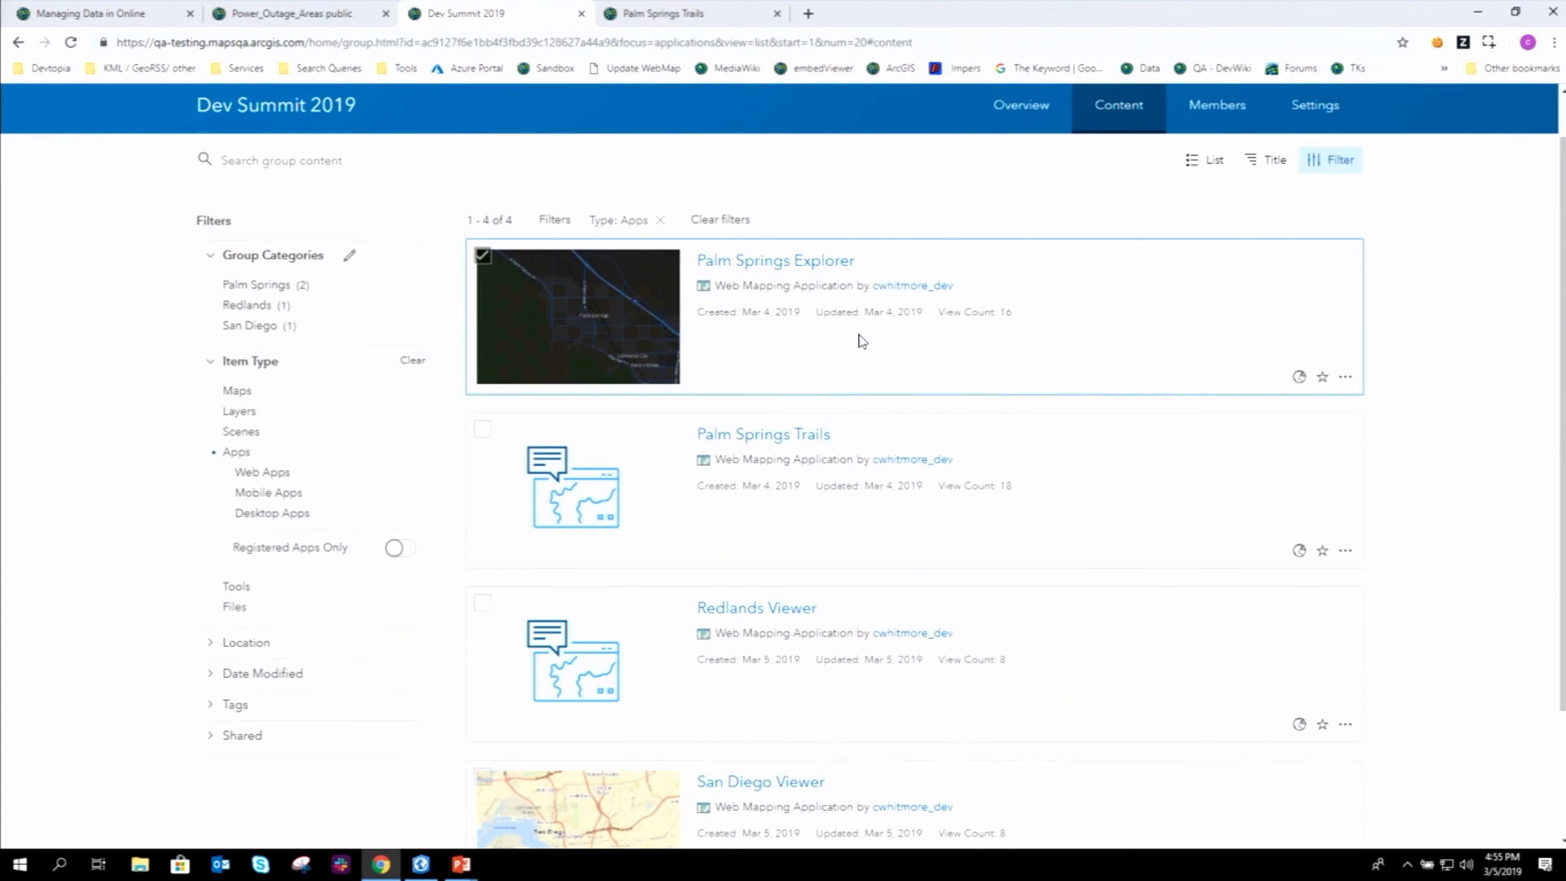
- Clear the Apps filter to list all group items, including the Palm Springs Trails web map
click(658, 221)
scroll(531, 321, down, 4)
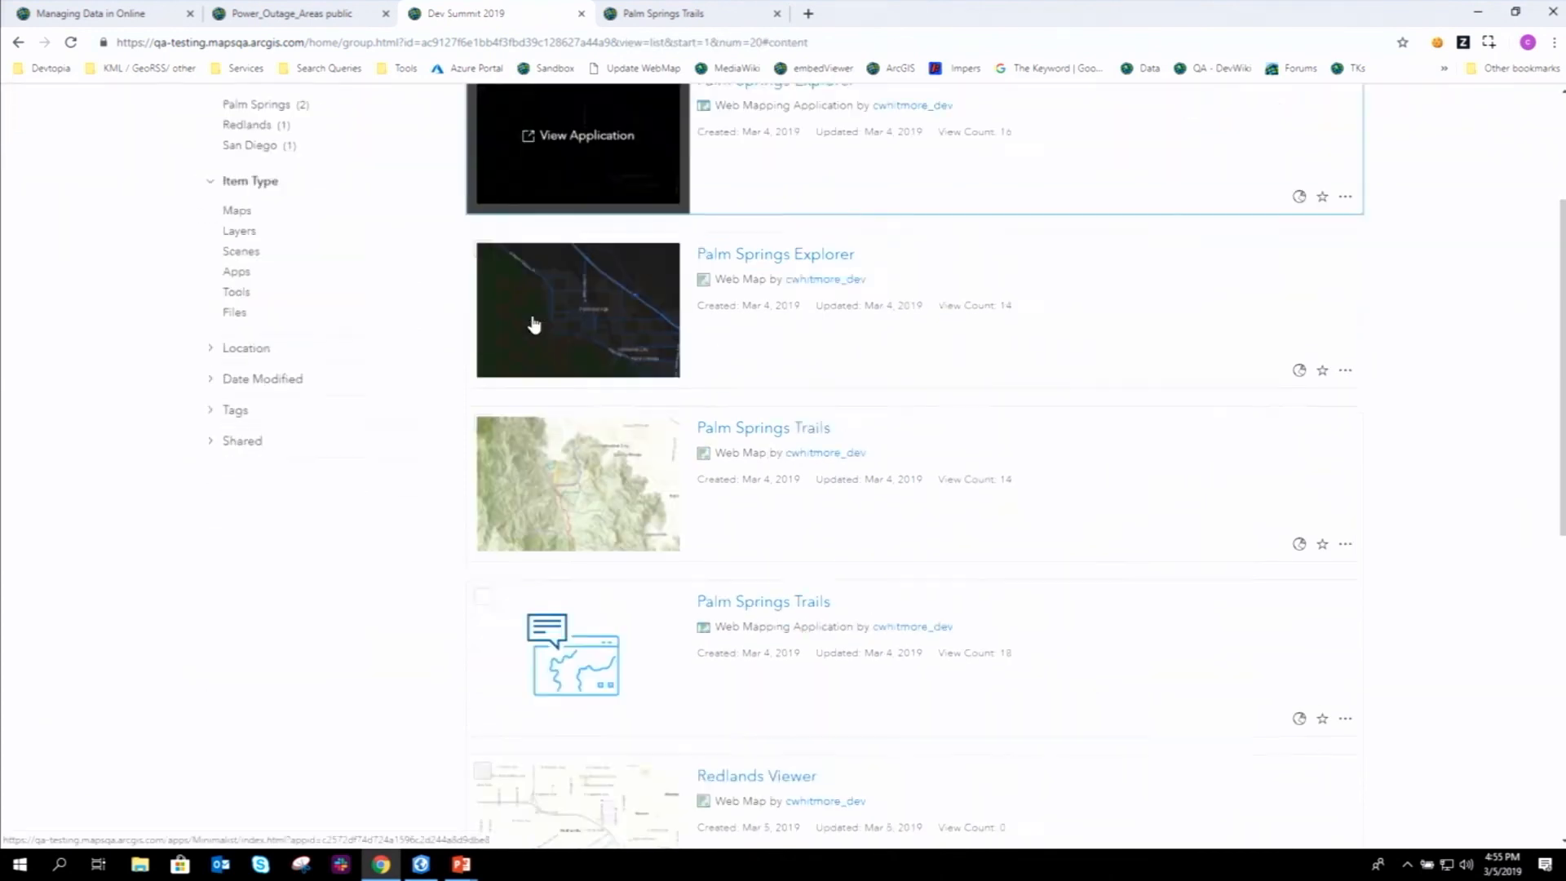
click(726, 306)
scroll(745, 434, down, 6)
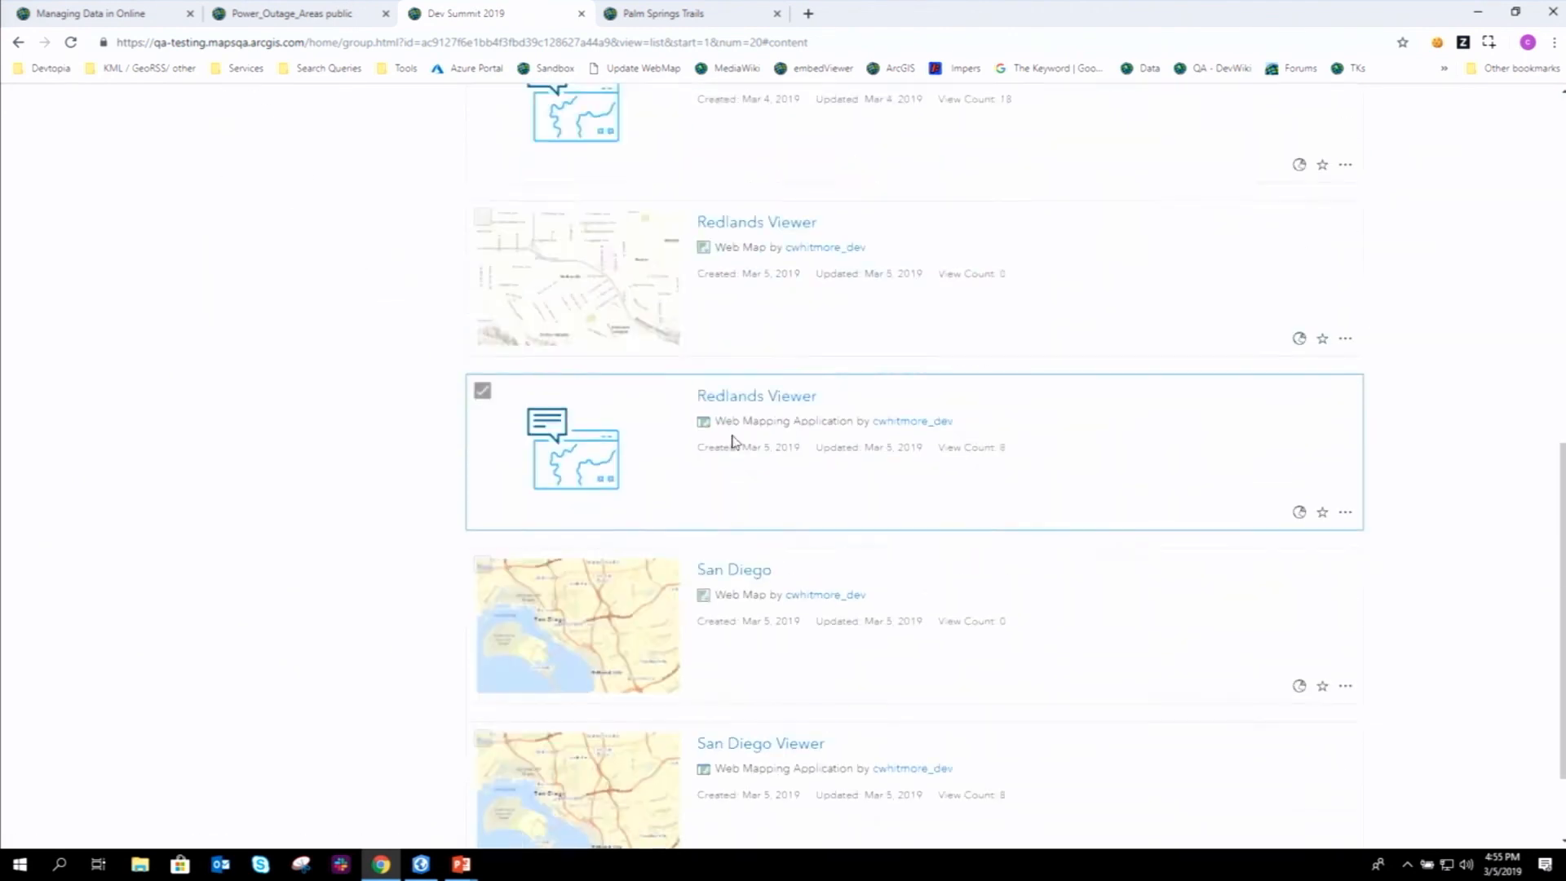
scroll(444, 531, up, 8)
scroll(444, 531, up, 3)
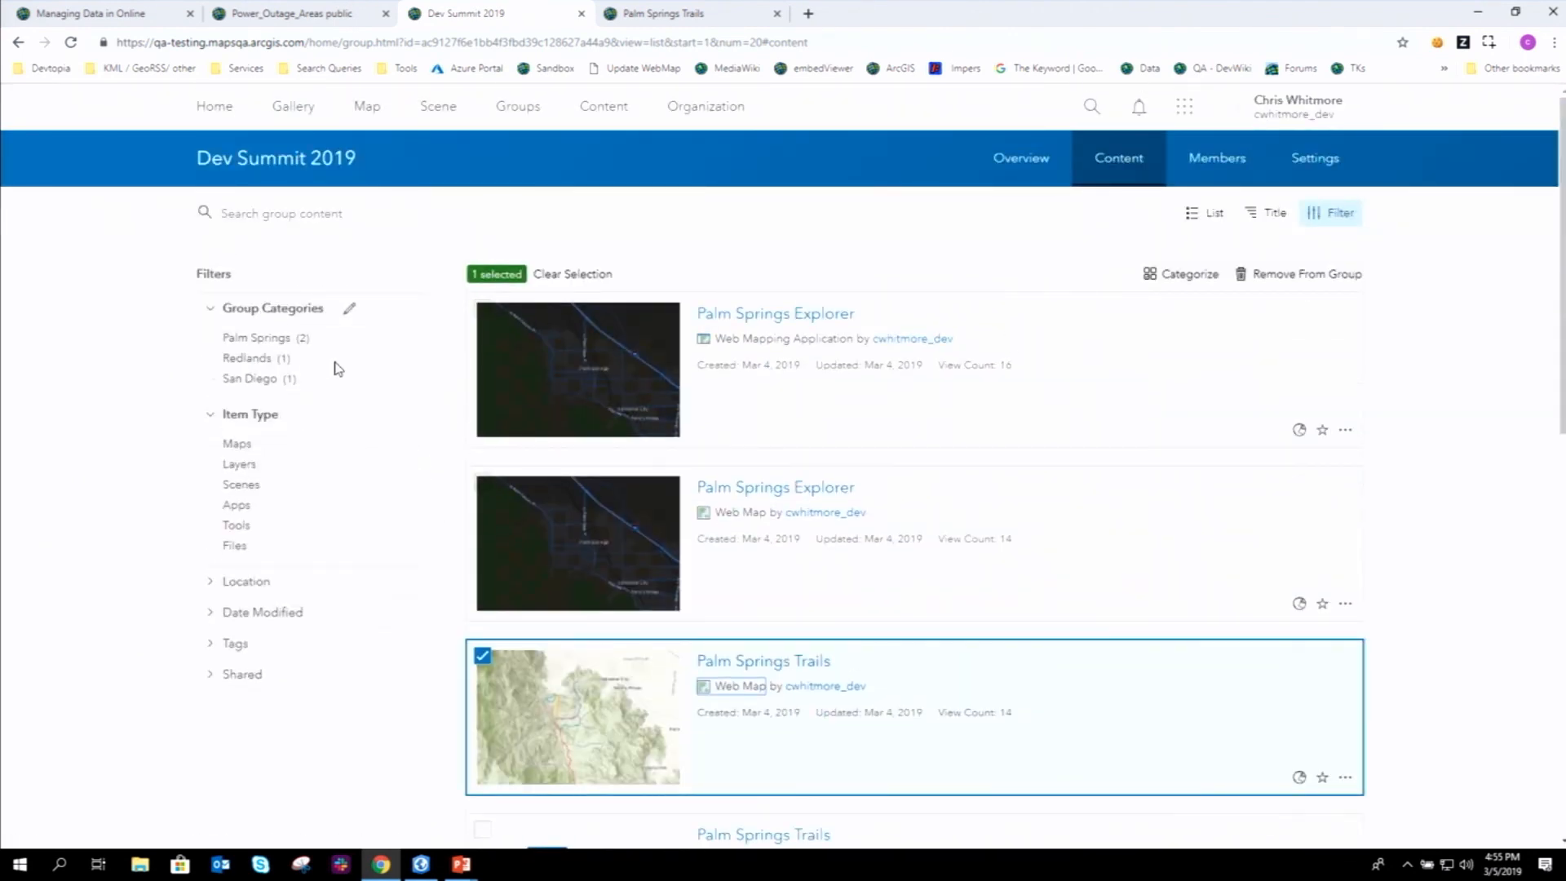
- Filter group content by Palm Springs, Redlands, then San Diego, and go to the Palm Springs Trails tab
click(266, 343)
click(266, 360)
click(259, 380)
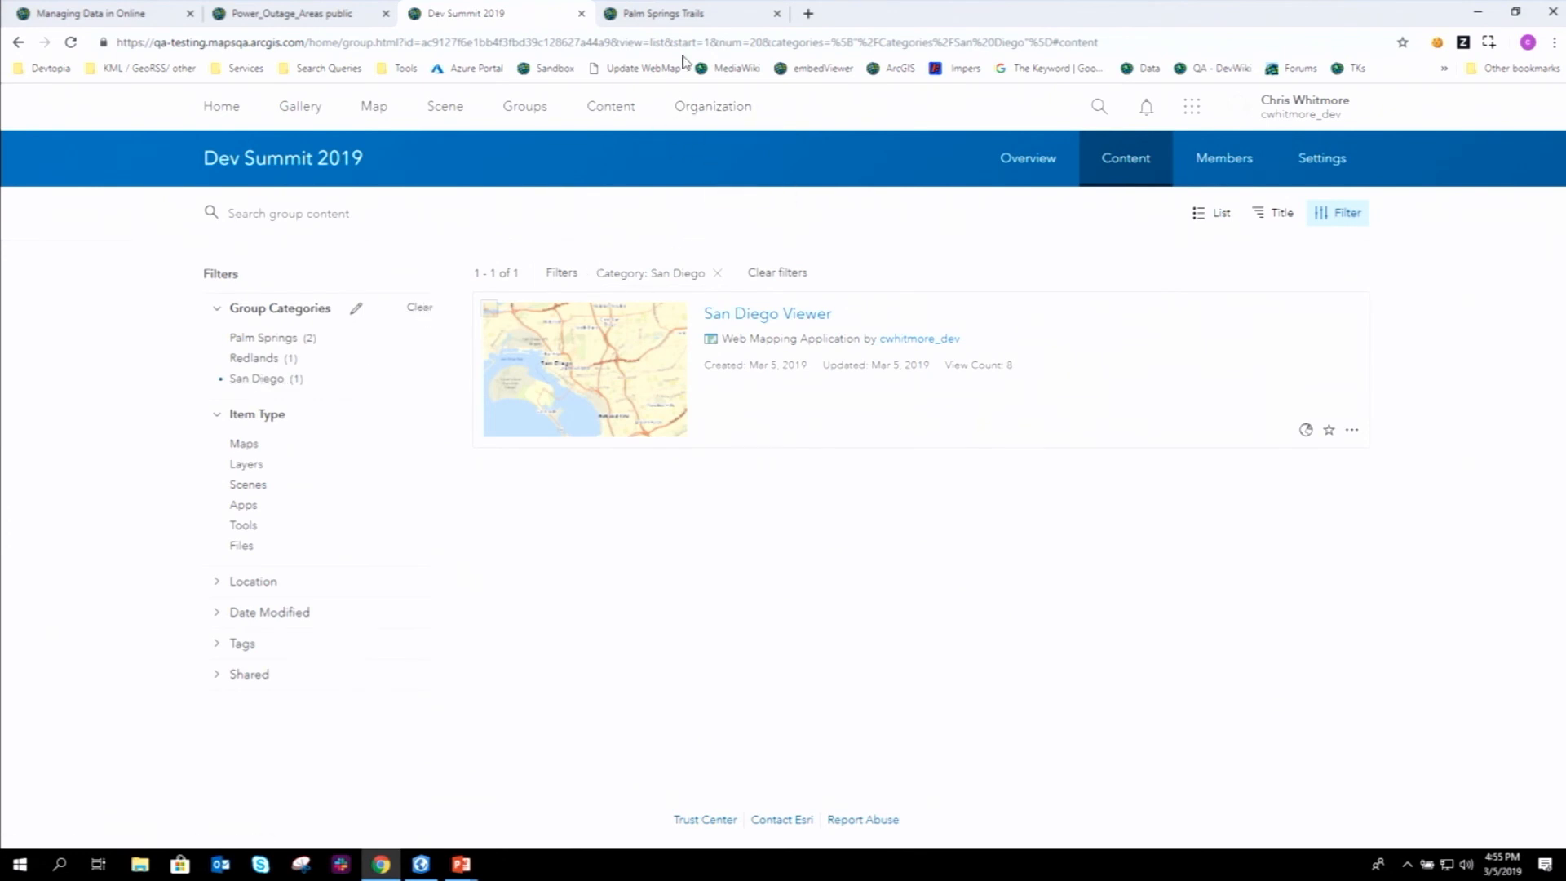
click(695, 18)
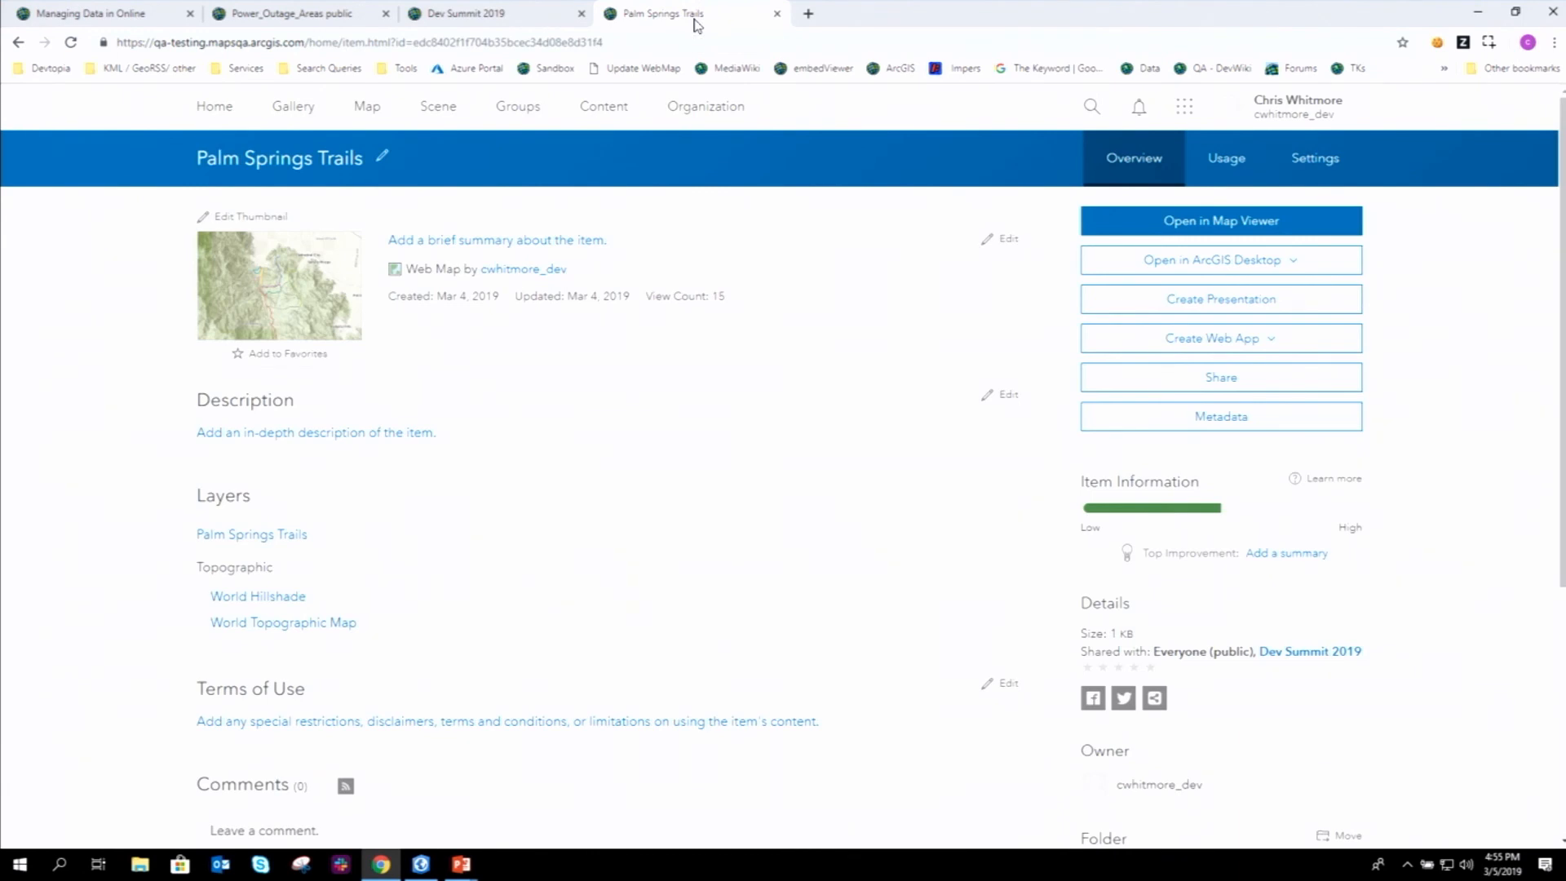
- Start a thumbnail built from the map and switch its basemap to Streets (Night)
click(259, 217)
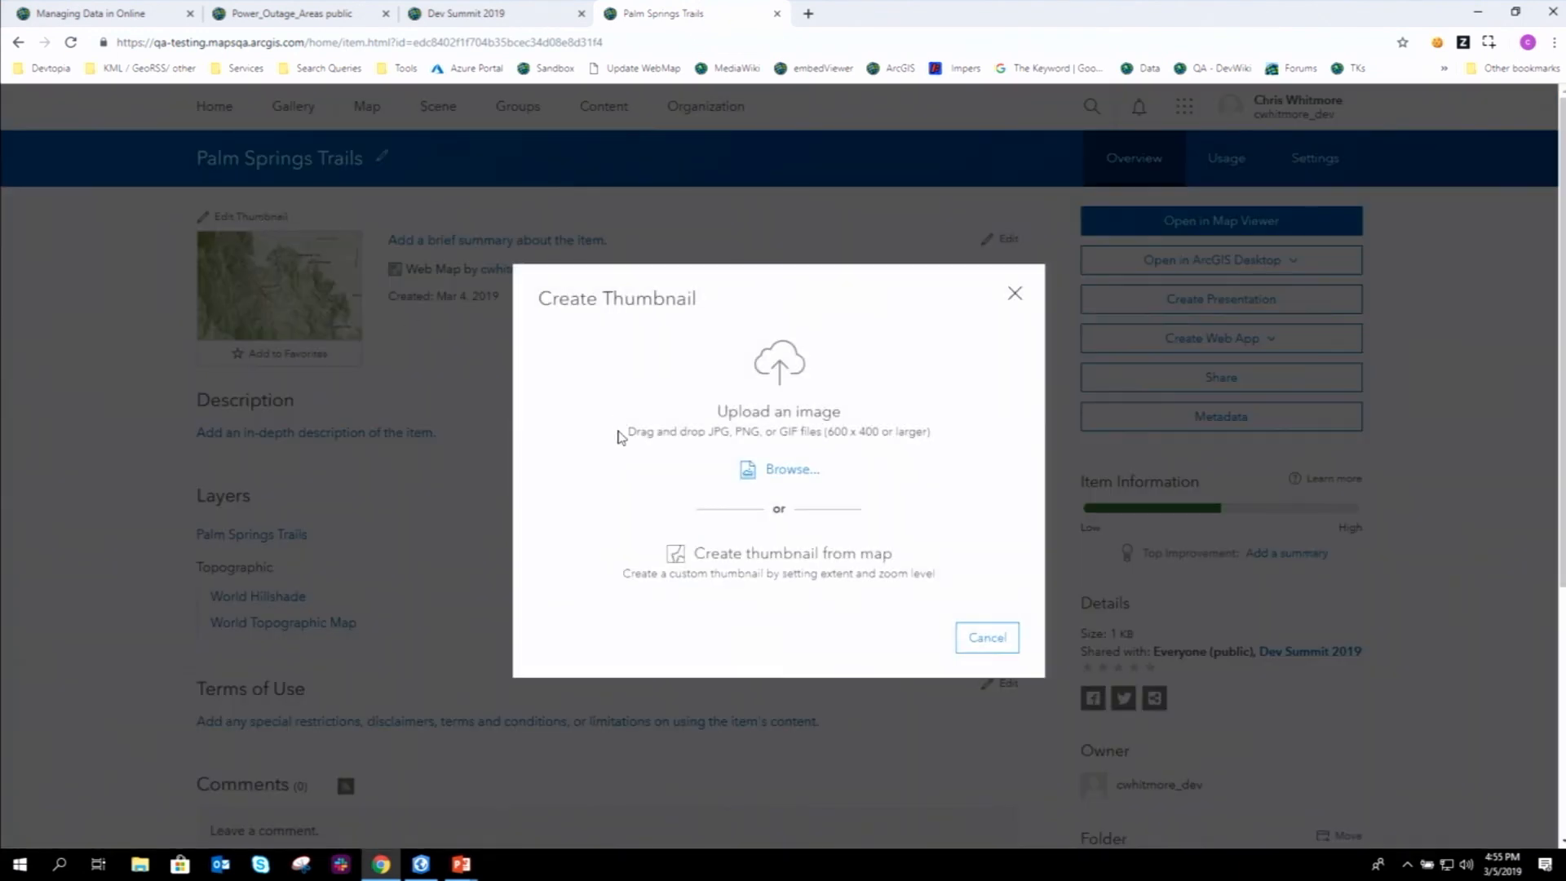
click(767, 558)
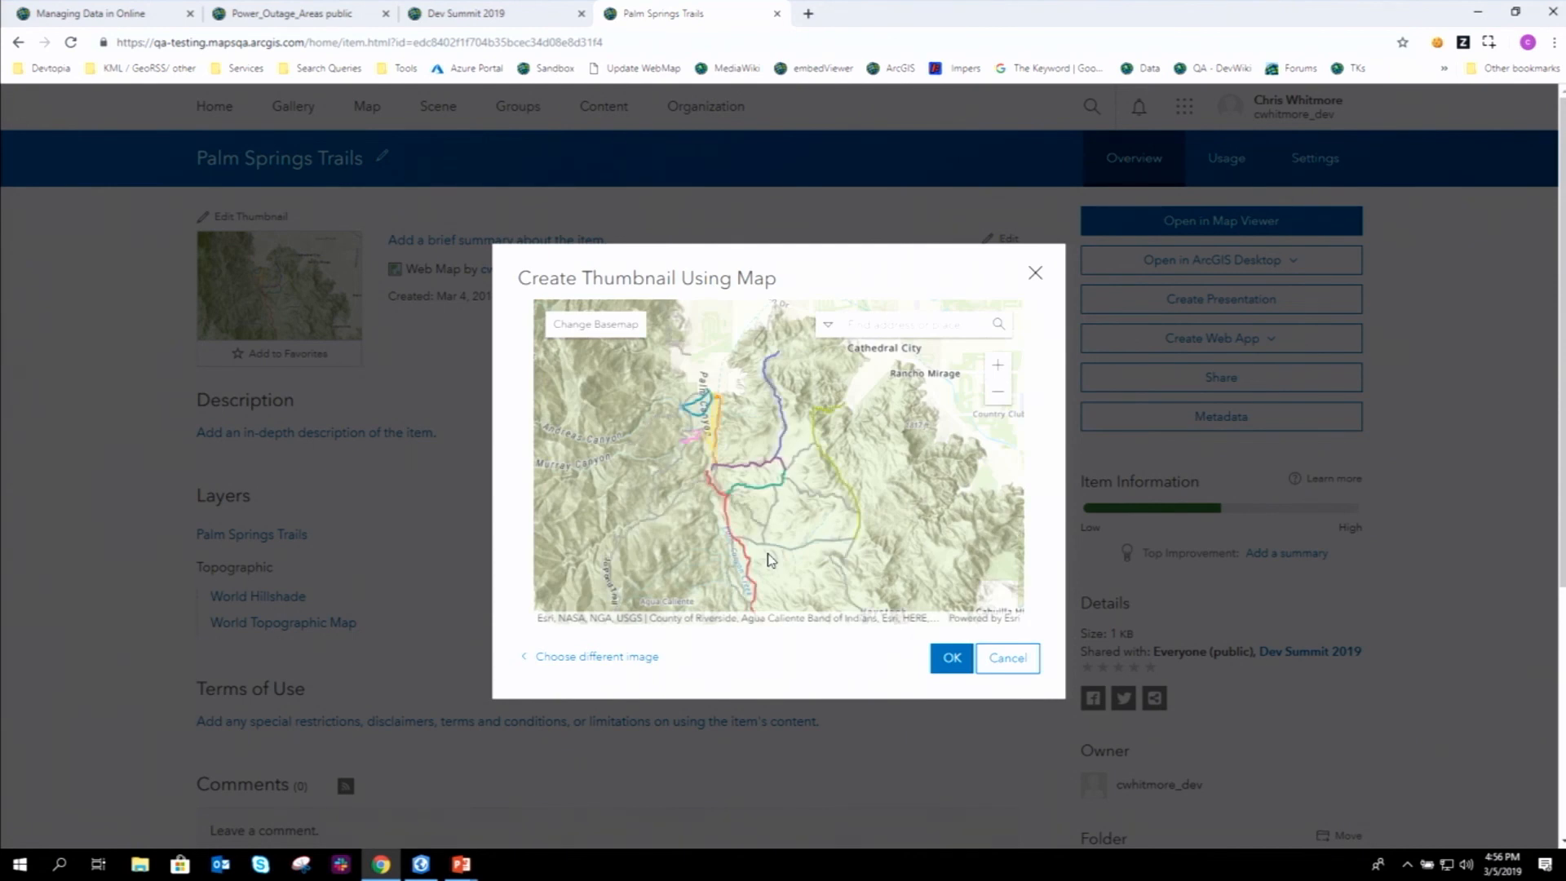
drag(741, 486, 789, 485)
click(611, 324)
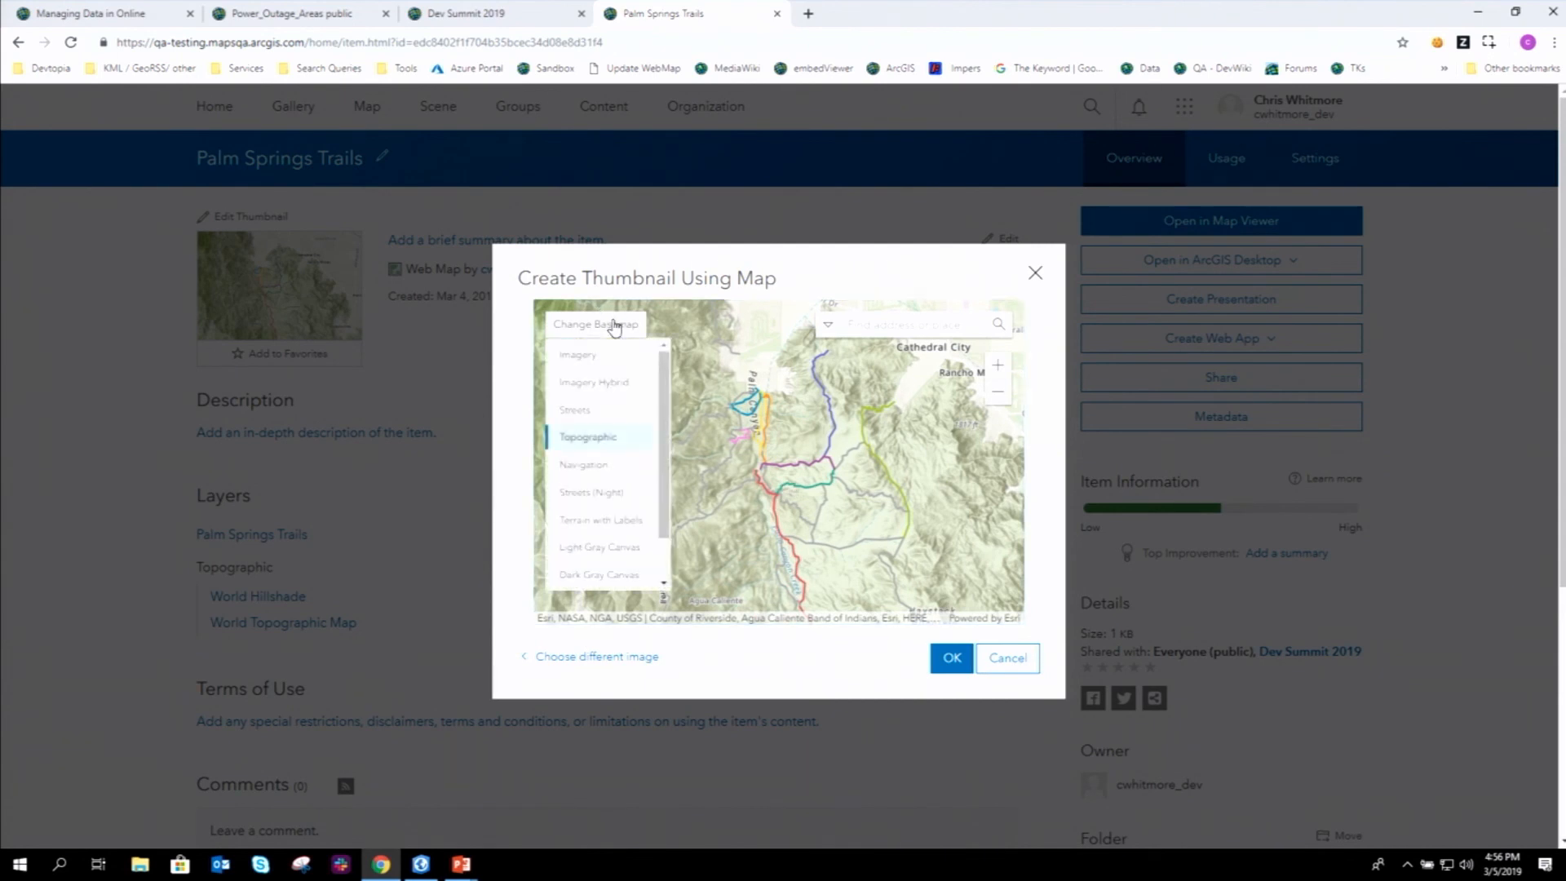
click(595, 492)
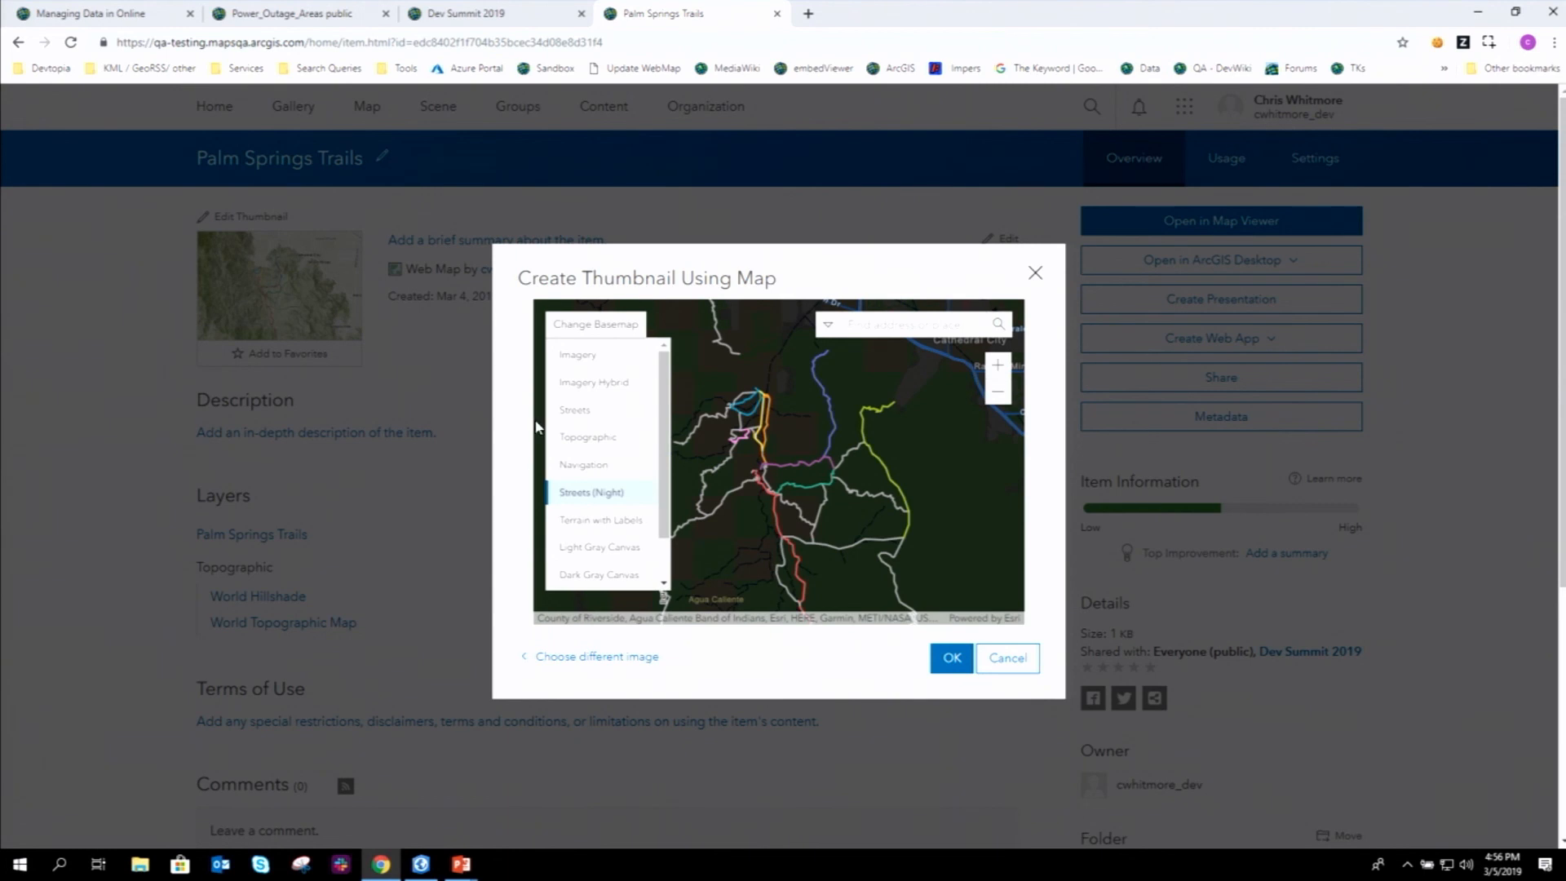
click(588, 331)
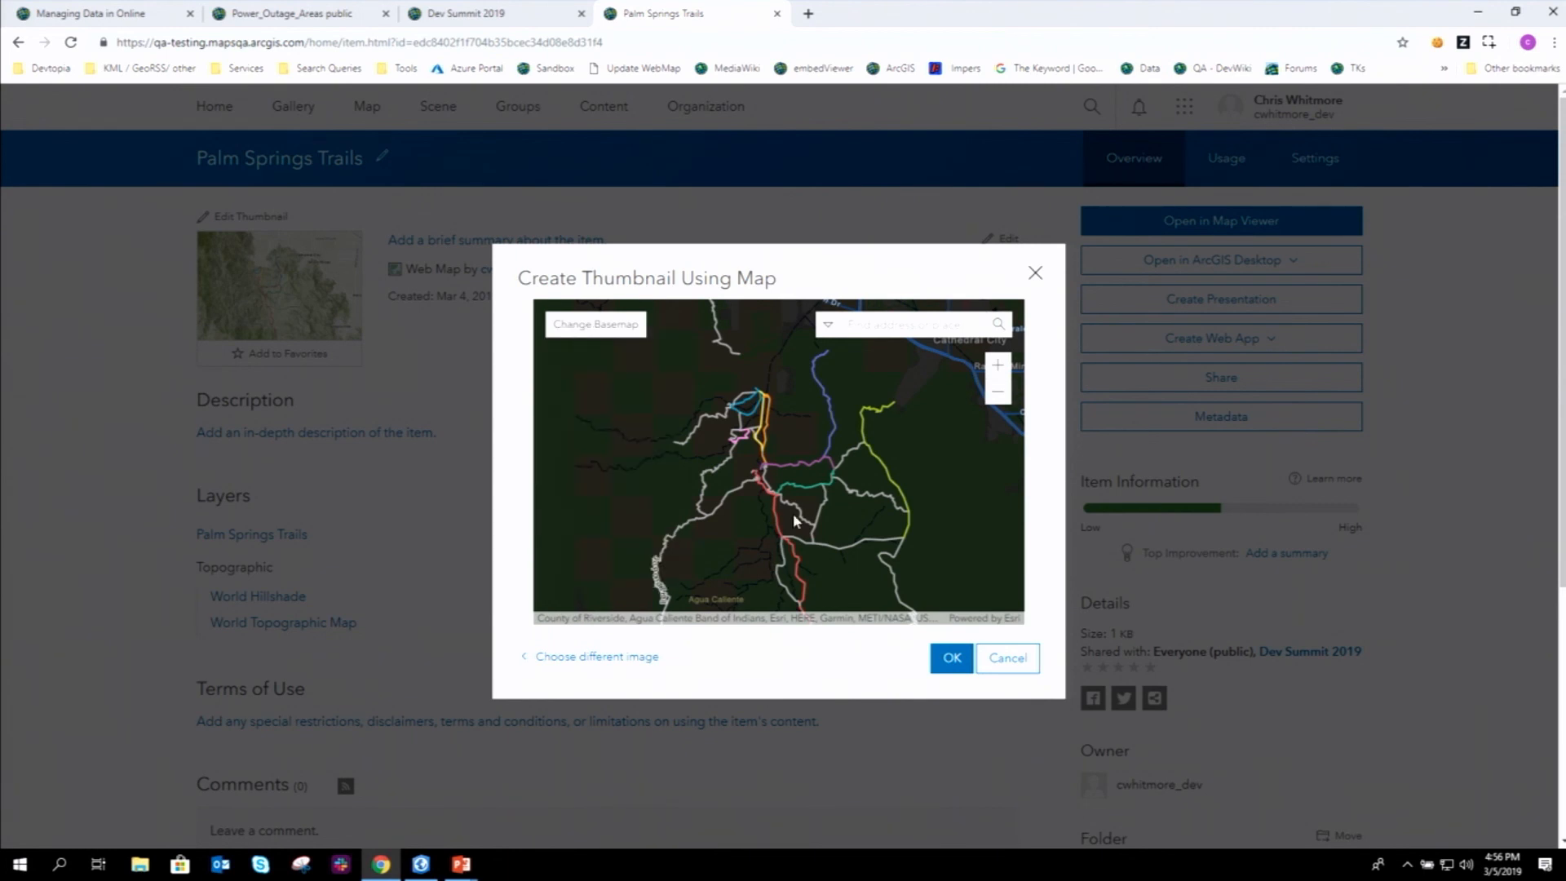
- Frame the trails on the dark map and save it as the new thumbnail
drag(790, 541, 782, 440)
scroll(776, 447, up, 1)
scroll(773, 449, down, 1)
scroll(777, 454, down, 2)
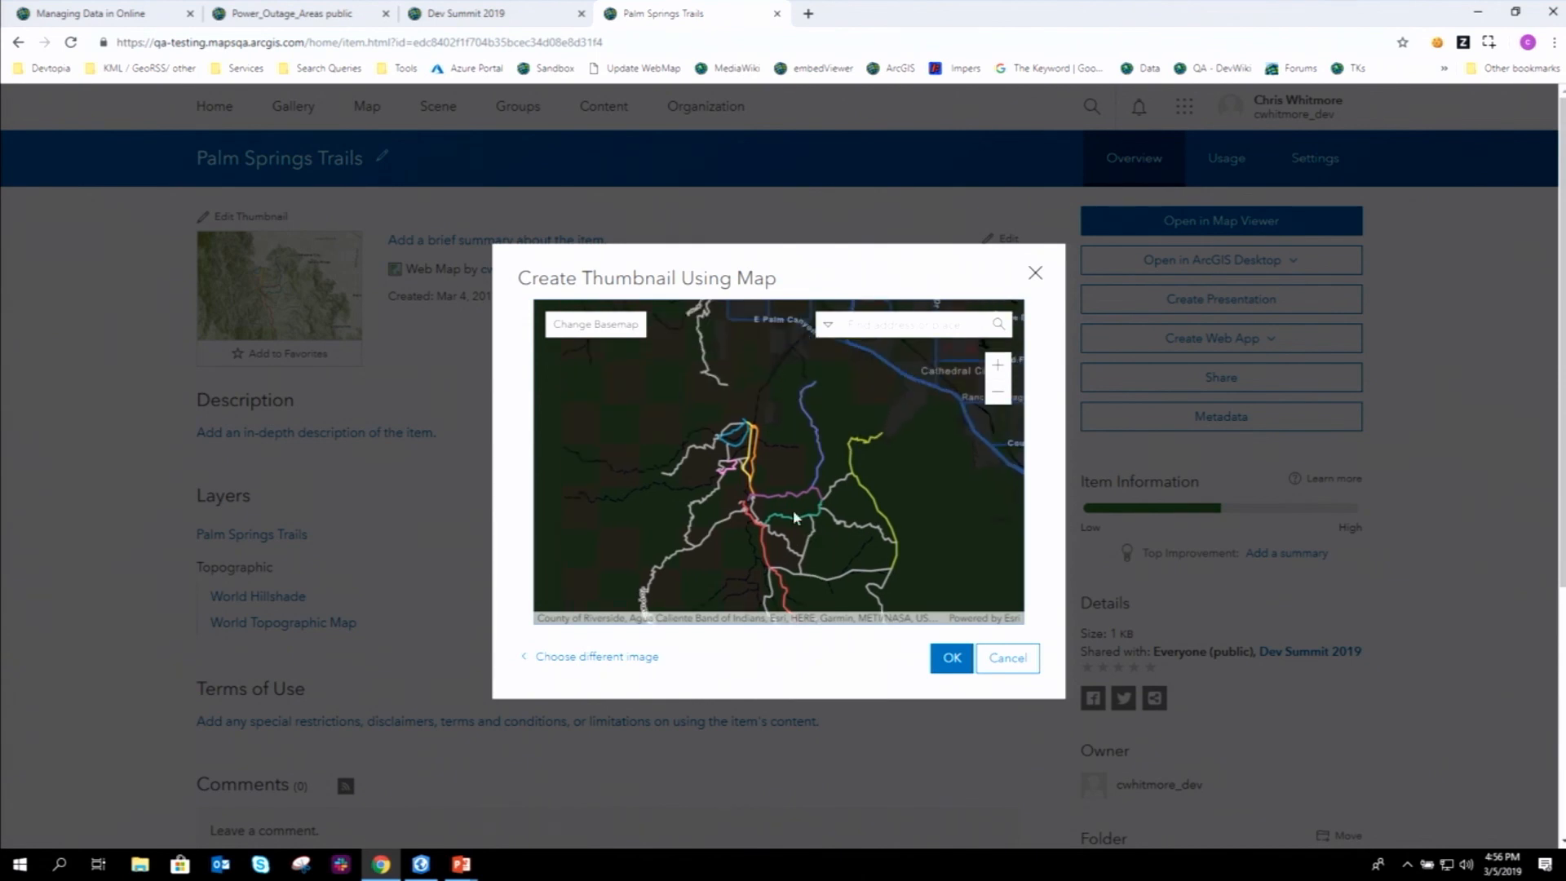
drag(797, 499, 771, 479)
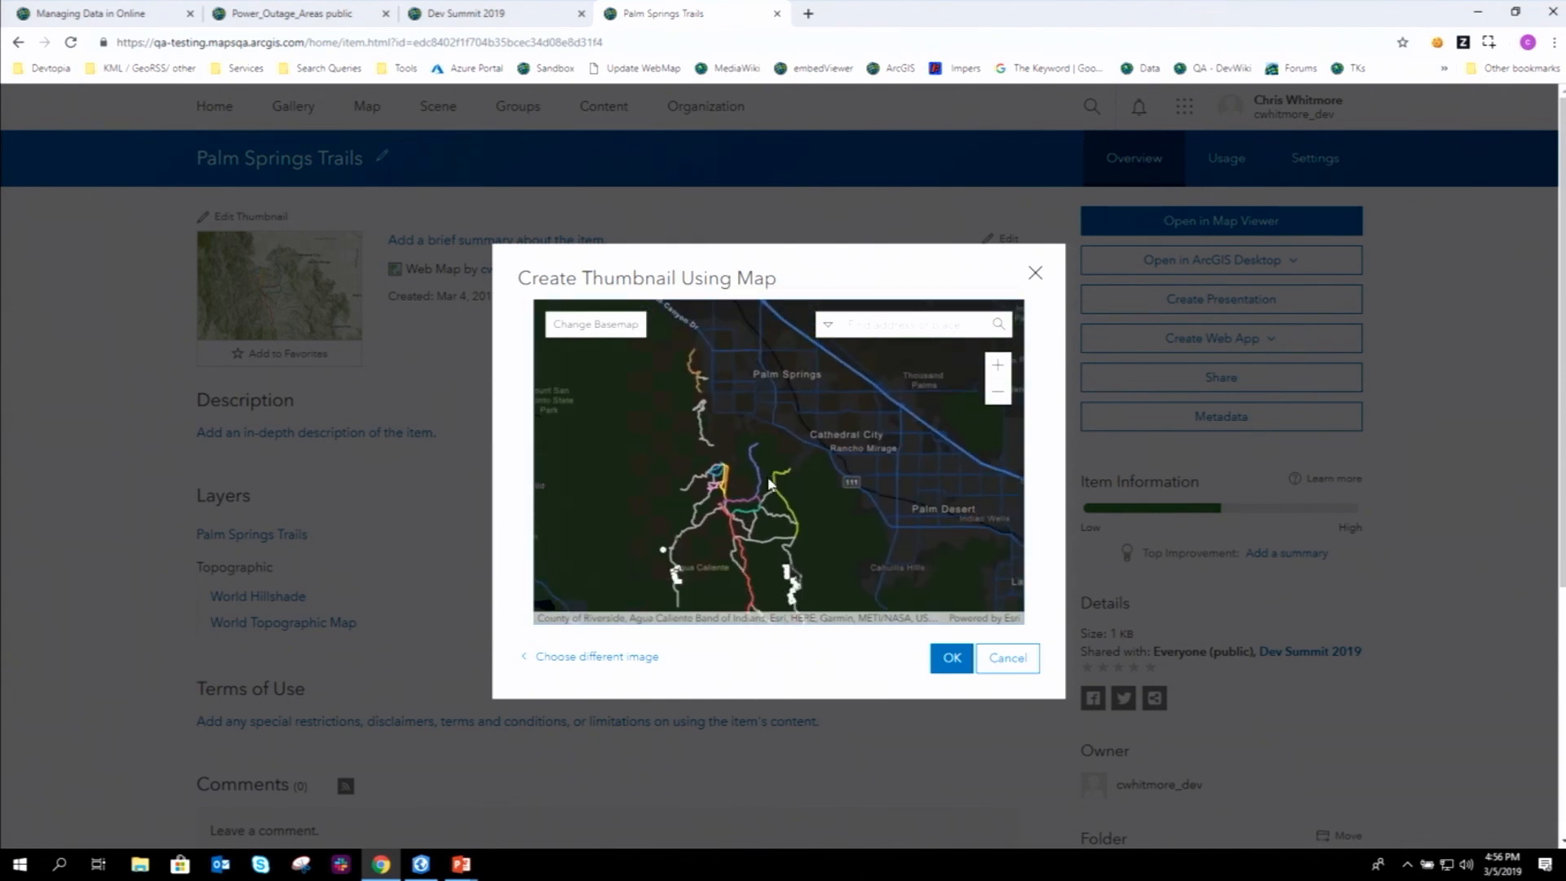
click(956, 664)
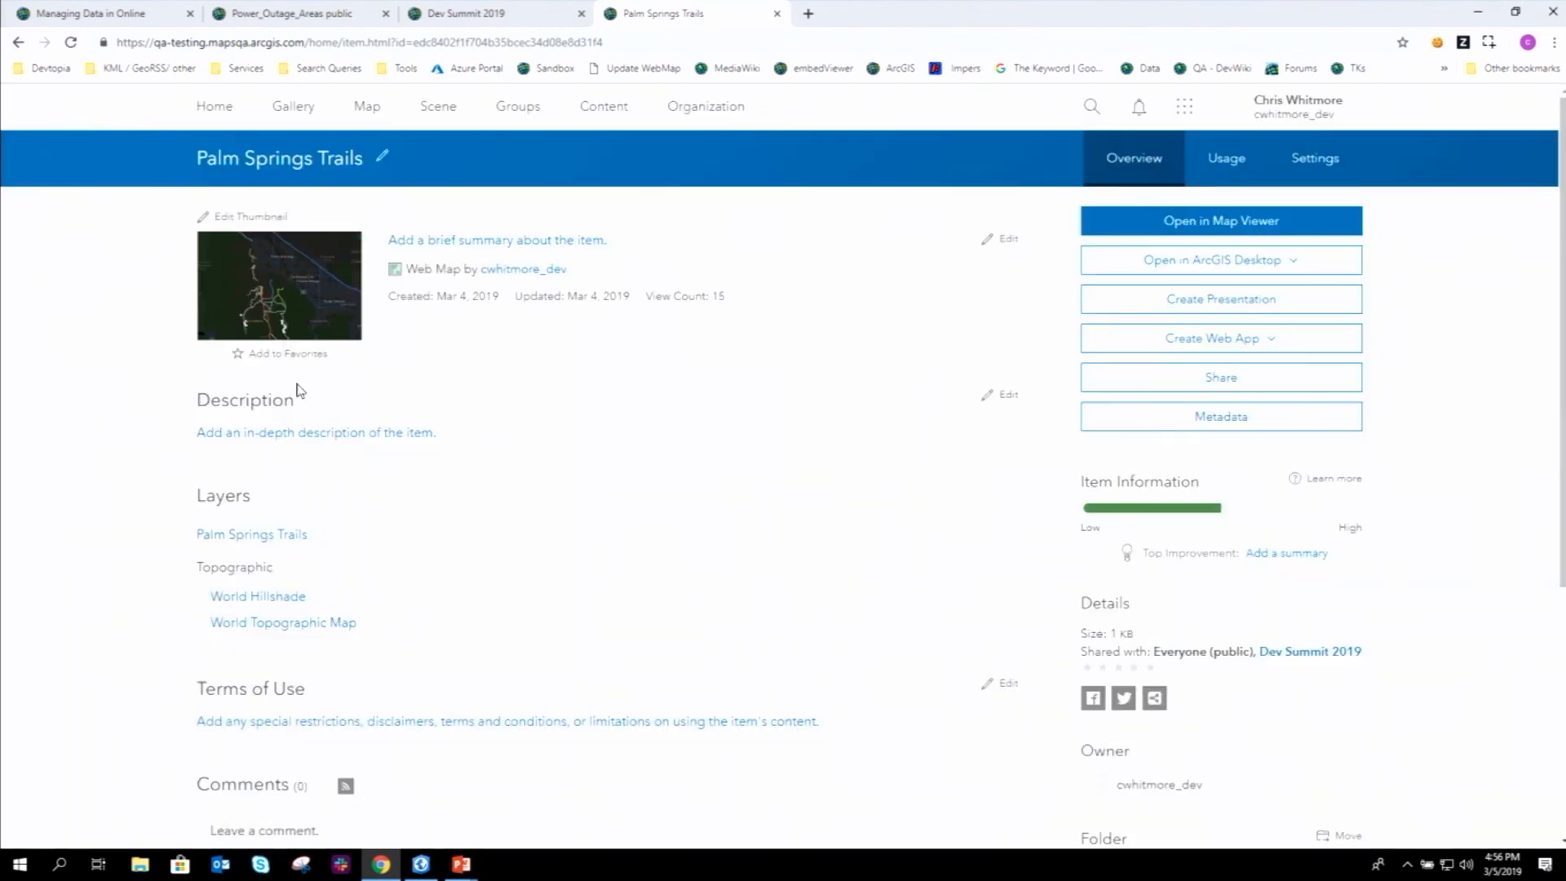
- Switch from the browser back to the PowerPoint slide show
mouse_move(277, 319)
click(459, 867)
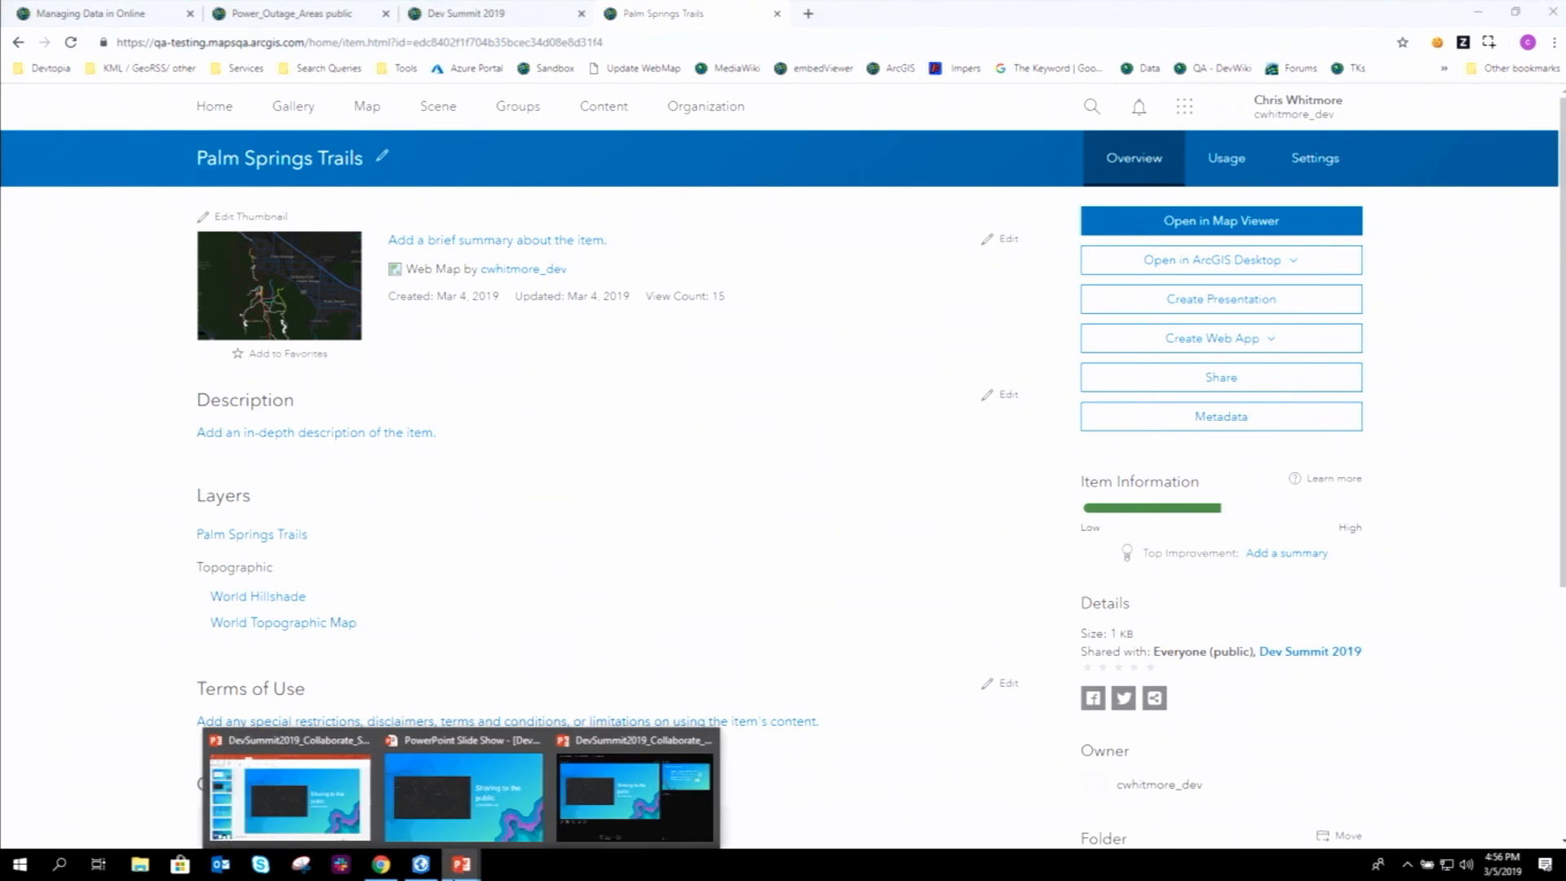
key(alt+Tab)
key(alt+Tab)
key(alt+Tab)
key(alt+Tab)
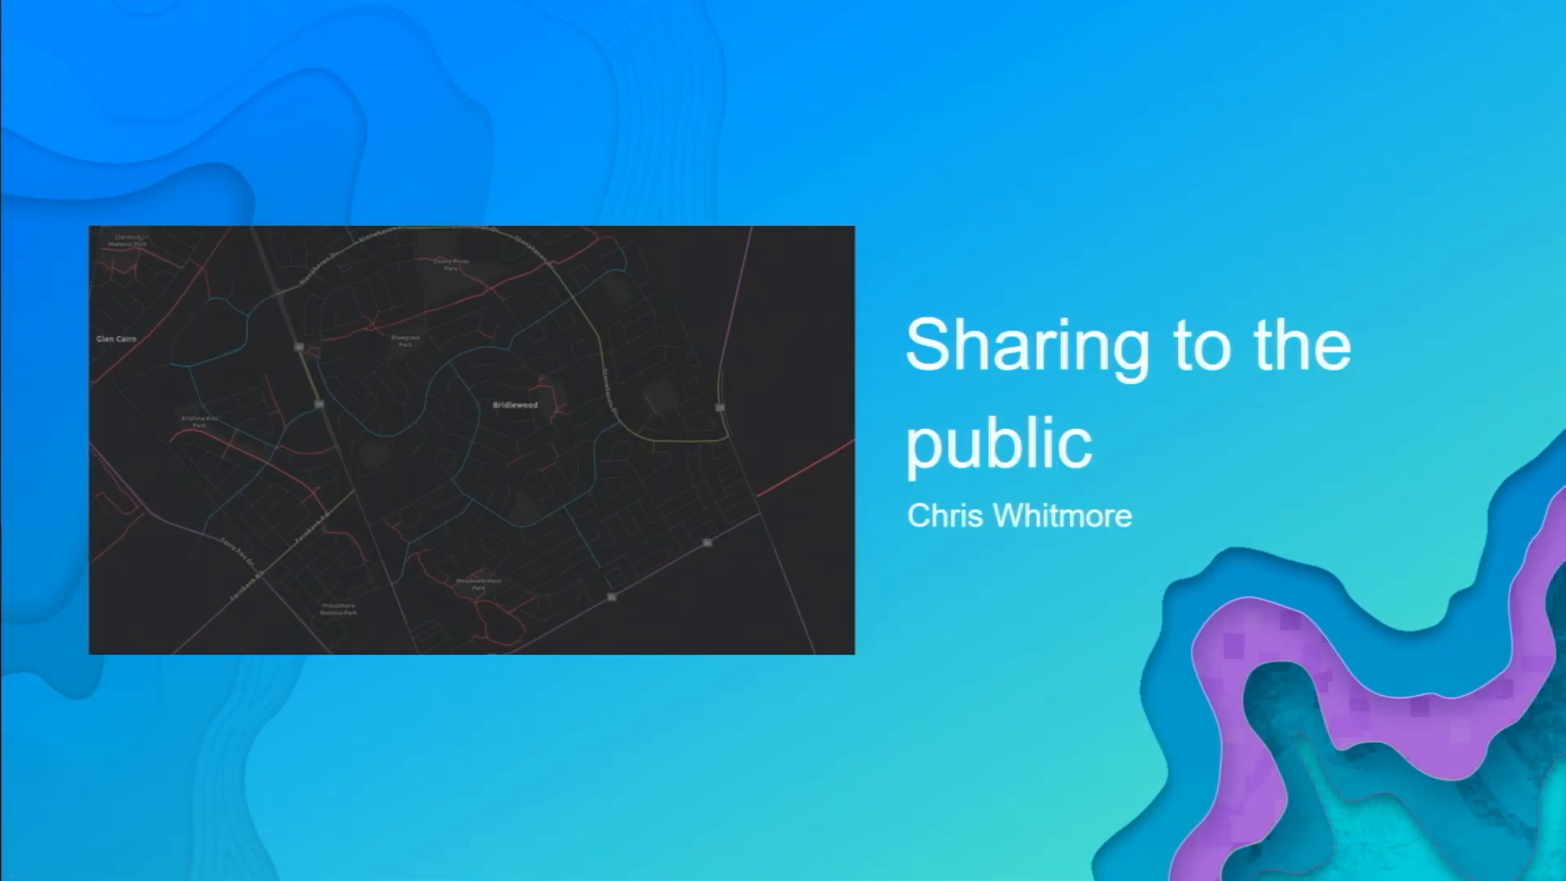
- Advance the slide show to the 'Sharing data from Enterprise' slide
key(Right)
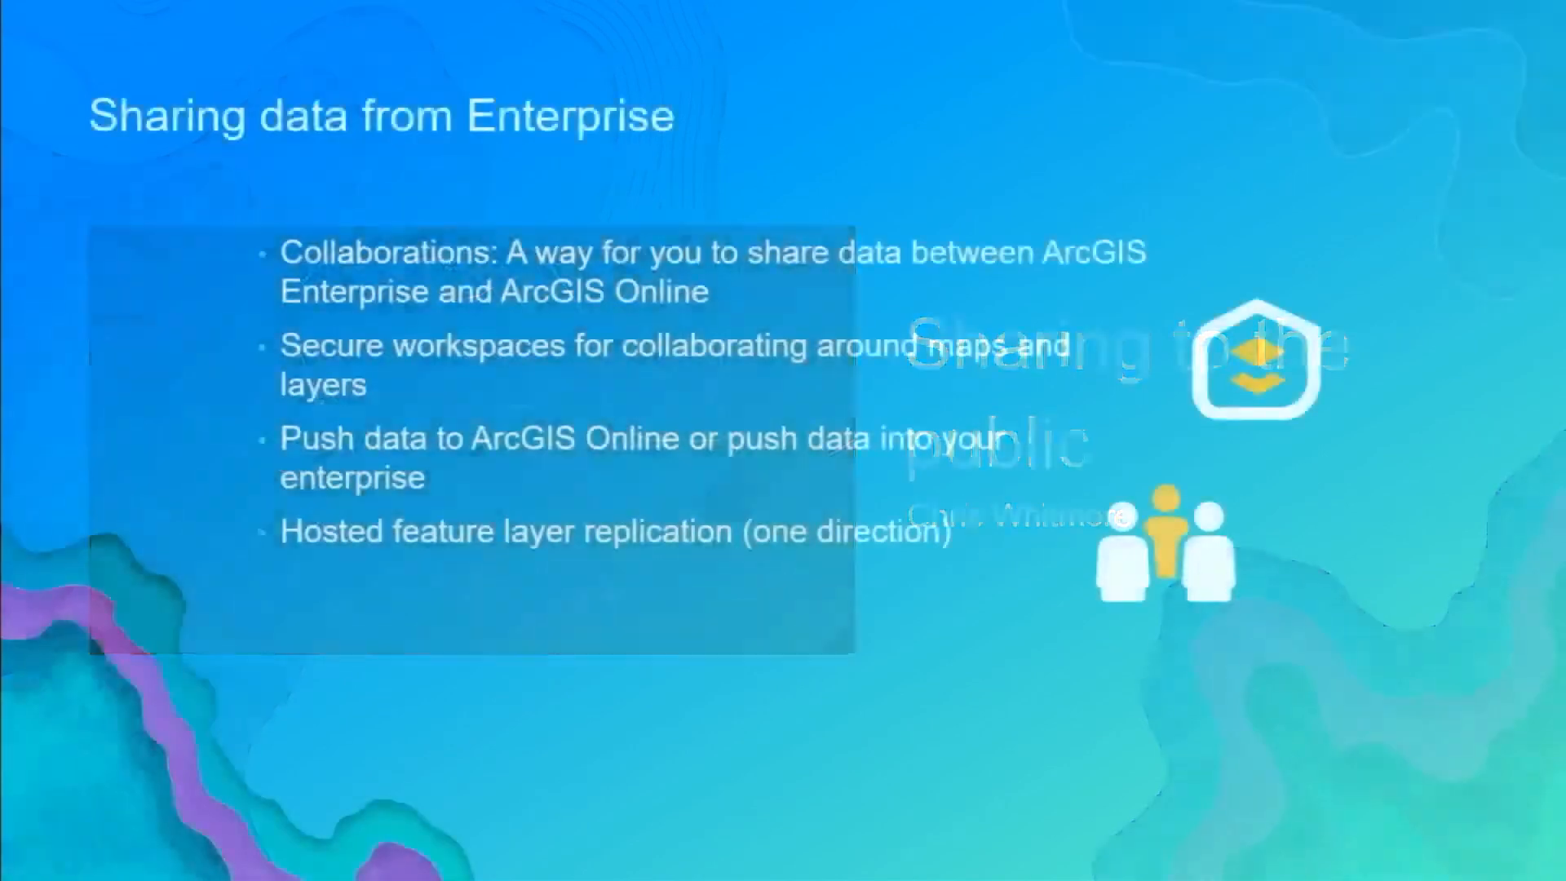